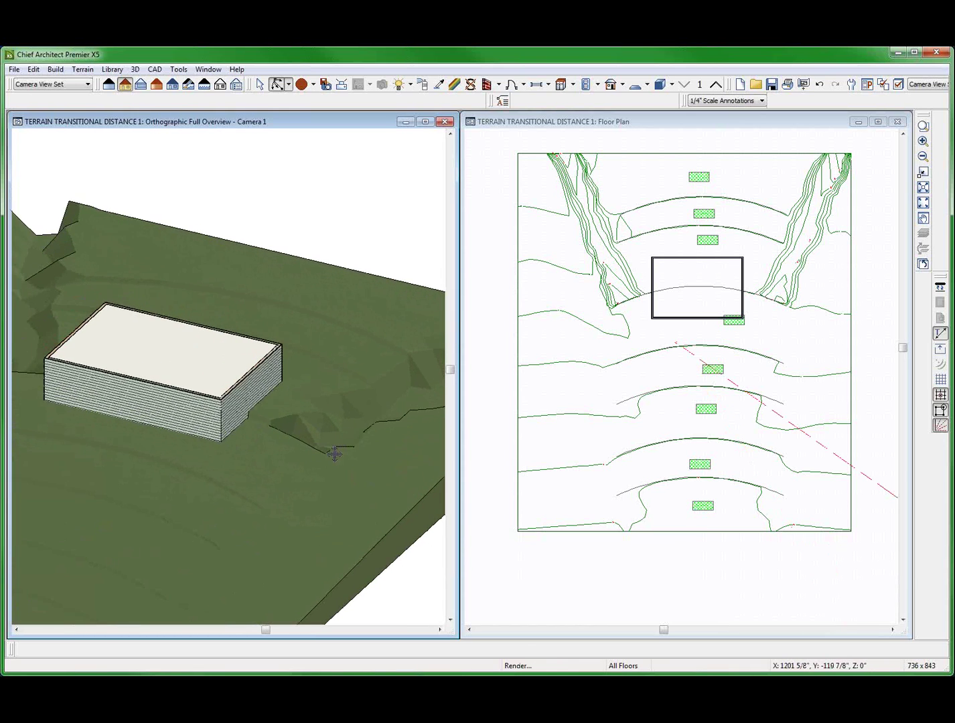
{"action": "left_click_drag", "start_coordinate": [398, 416], "coordinate": [467, 411]}
{"action": "mouse_move", "coordinate": [262, 429]}
{"action": "left_mouse_down"}
{"action": "mouse_move", "coordinate": [337, 429]}
{"action": "mouse_move", "coordinate": [261, 448]}
{"action": "left_mouse_up"}
{"action": "scroll", "coordinate": [336, 431], "scroll_direction": "down", "scroll_amount": 2}
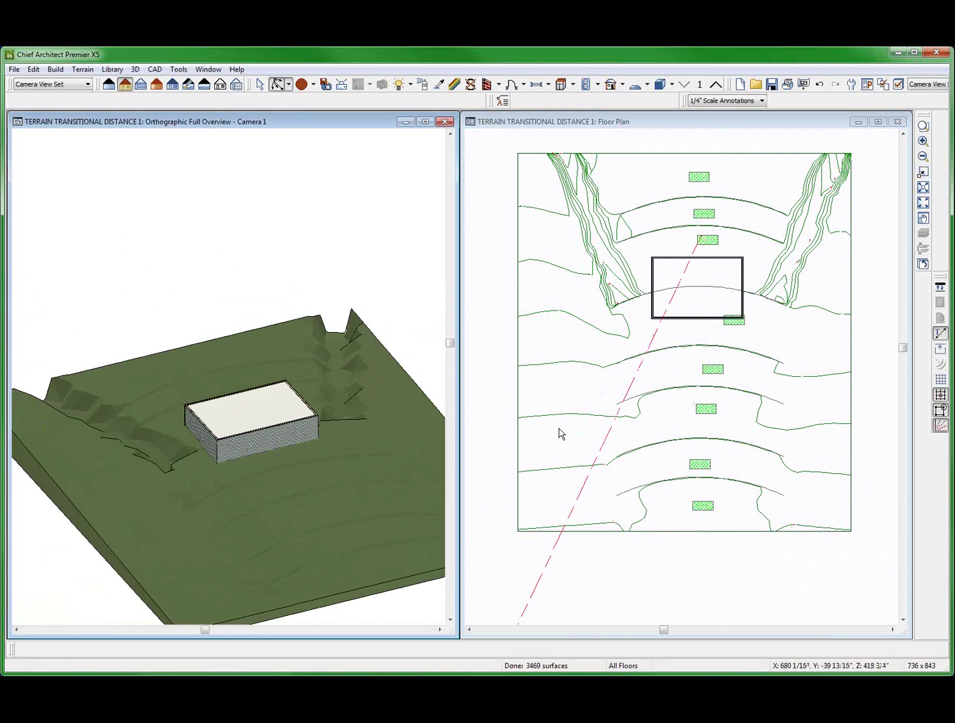
- Set the Terrain, Elevation Data layer's color to red and its line size to 200
{"action": "left_click", "coordinate": [706, 409]}
{"action": "scroll", "coordinate": [640, 284], "scroll_direction": "up", "scroll_amount": 2}
{"action": "scroll", "coordinate": [616, 391], "scroll_direction": "up", "scroll_amount": 2}
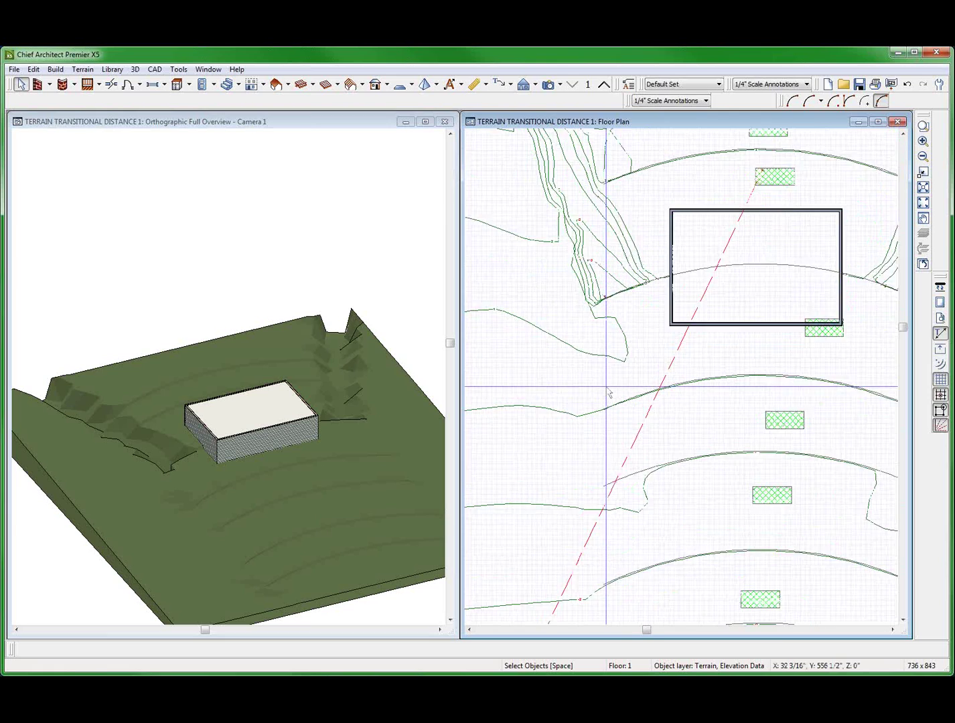
{"action": "left_click", "coordinate": [610, 413]}
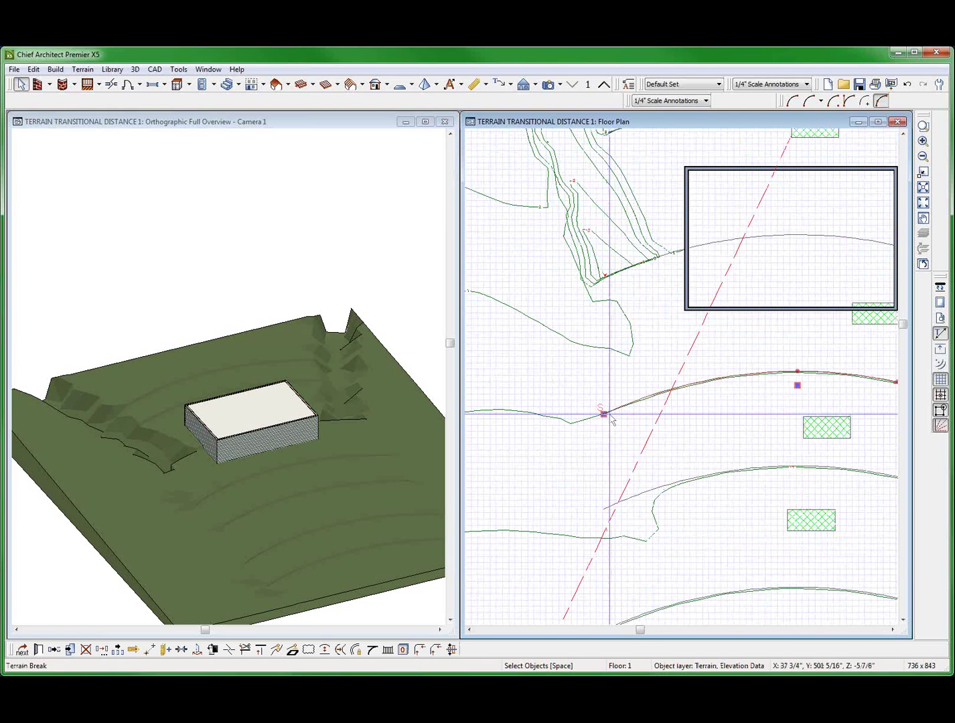
{"action": "key", "text": "Escape"}
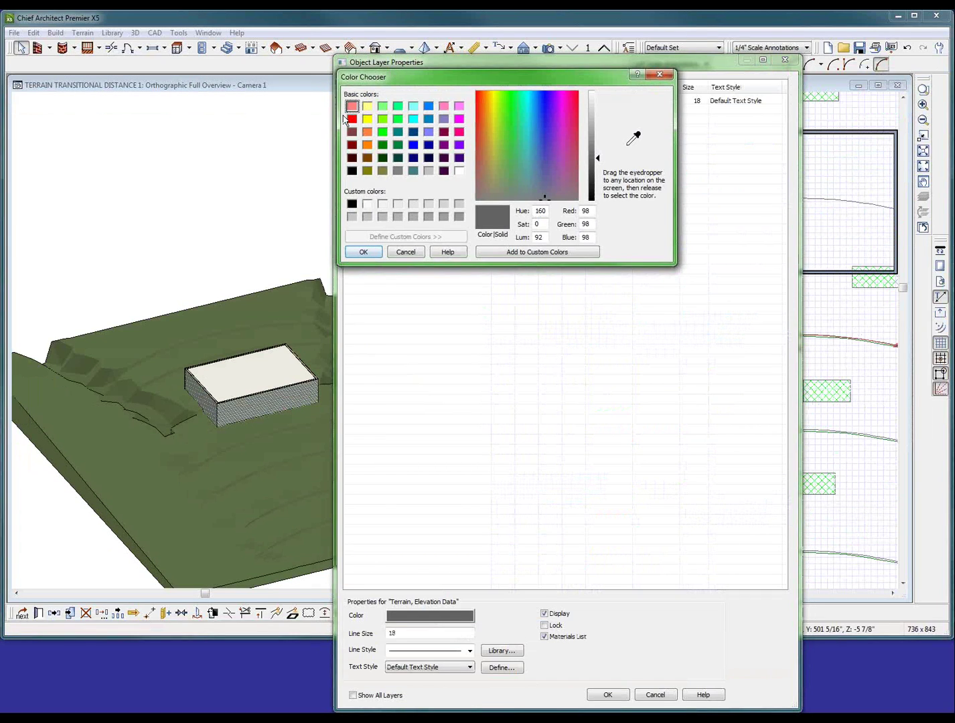
{"action": "left_click", "coordinate": [351, 120]}
{"action": "left_click", "coordinate": [367, 251]}
{"action": "double_click", "coordinate": [405, 636]}
{"action": "type", "text": "200"}
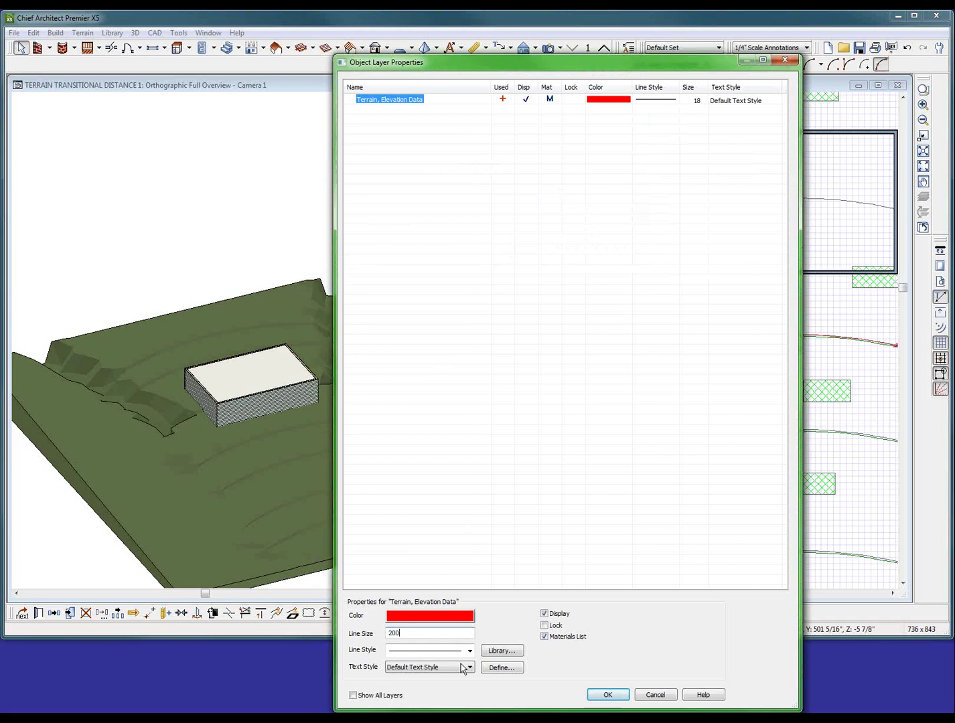
{"action": "key", "text": "Return"}
- Check the transition distance of the first terrain break in front of the building without changing it
{"action": "scroll", "coordinate": [580, 284], "scroll_direction": "down", "scroll_amount": 2}
{"action": "scroll", "coordinate": [582, 320], "scroll_direction": "down", "scroll_amount": 4}
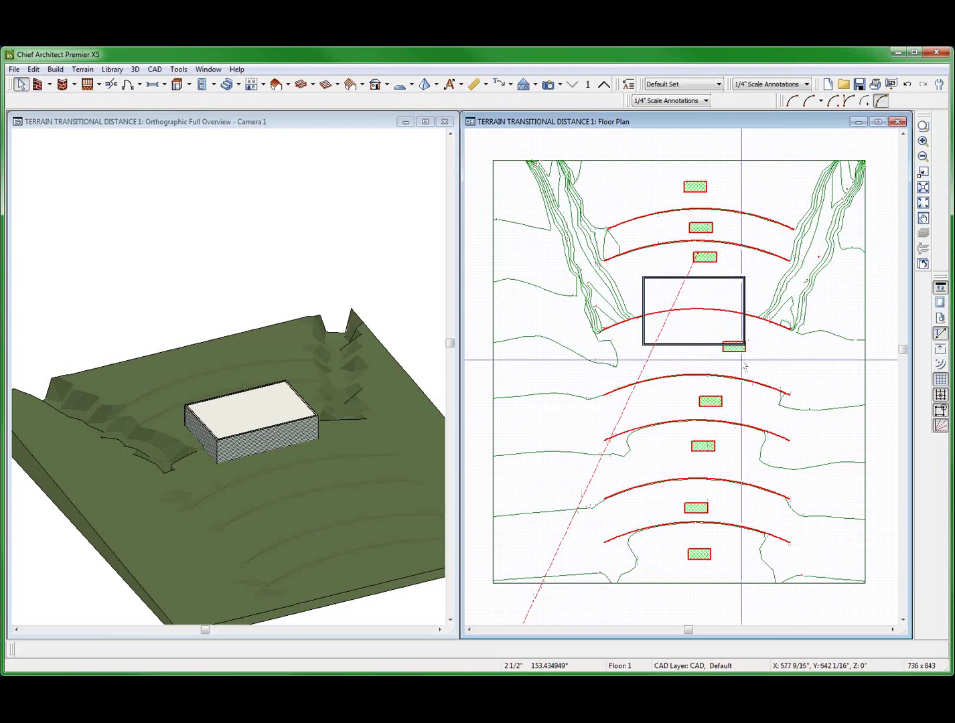
{"action": "left_click", "coordinate": [759, 385]}
{"action": "double_click", "coordinate": [761, 385]}
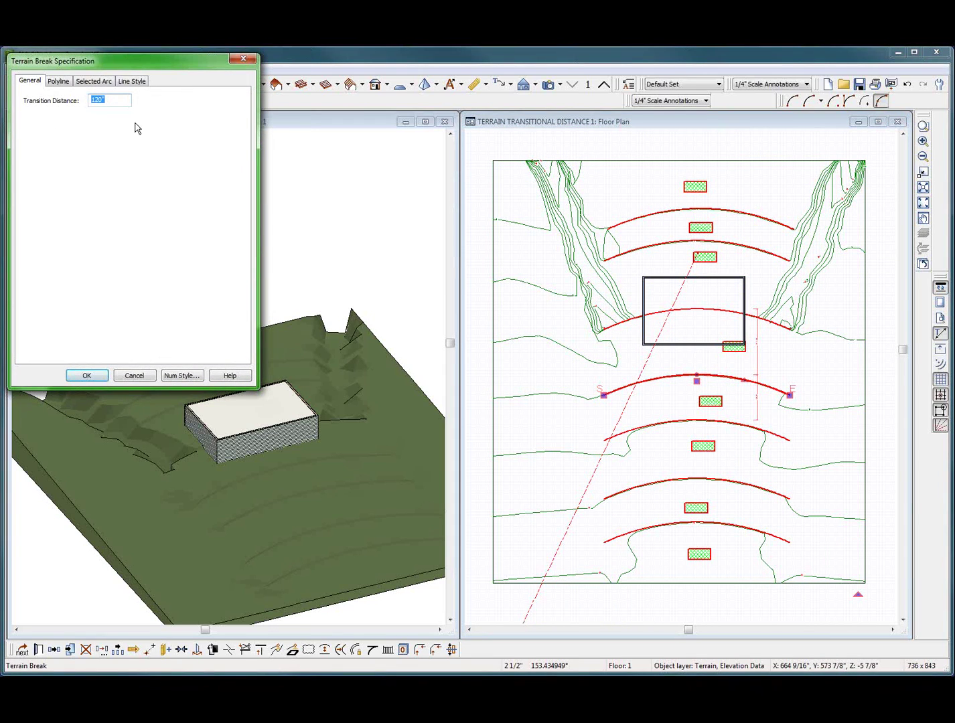
{"action": "left_click", "coordinate": [136, 377]}
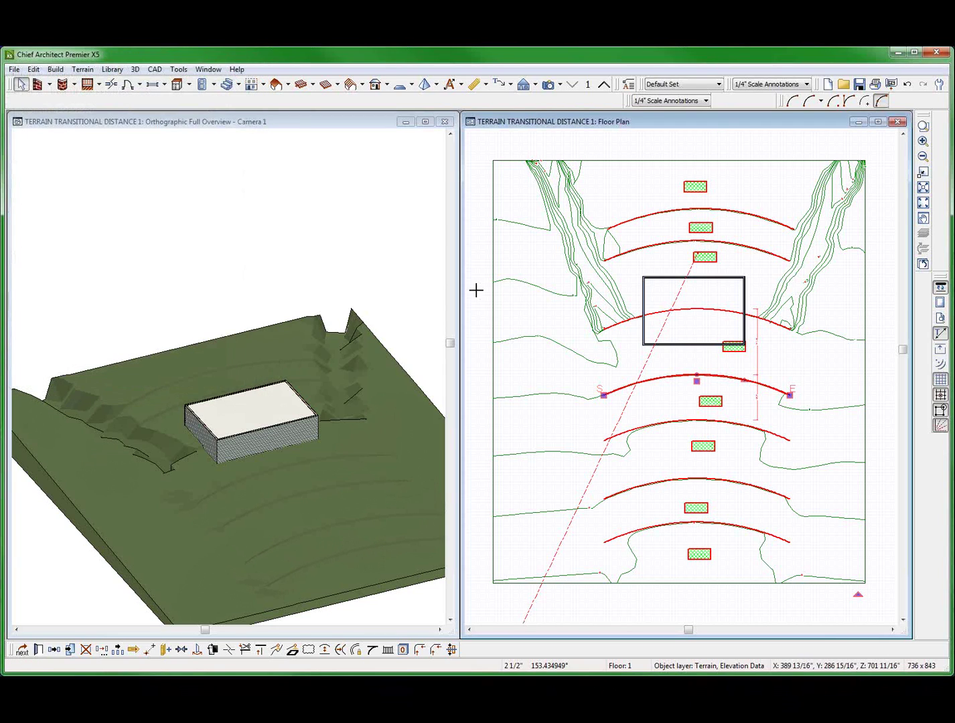
- Set the transition distance of the two terrain breaks behind the building to 120
{"action": "left_click", "coordinate": [644, 219]}
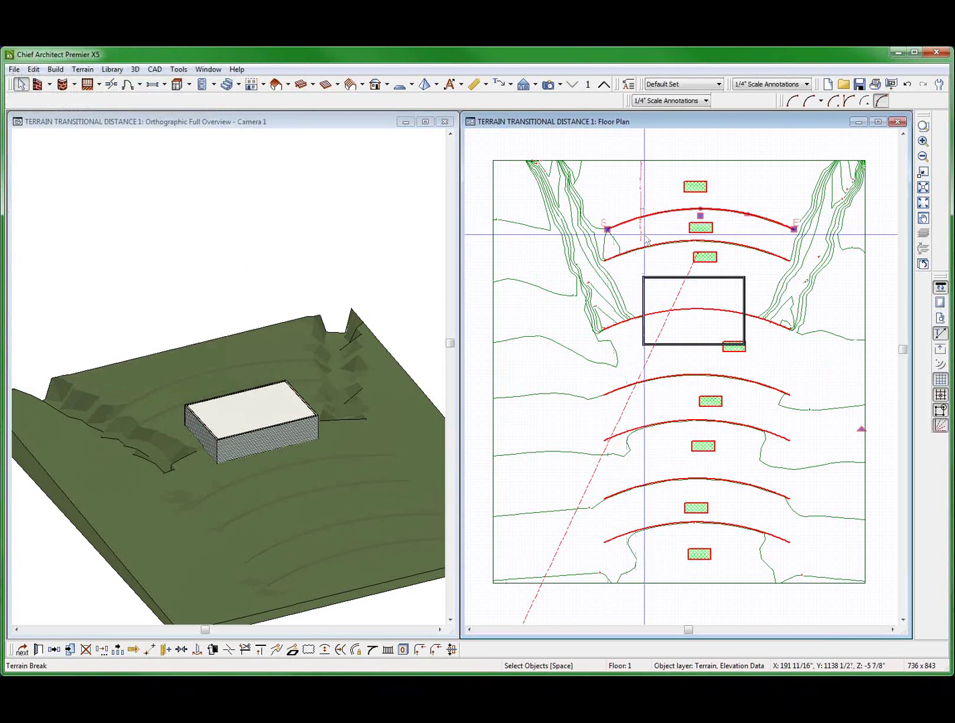
{"action": "left_click", "coordinate": [650, 248], "text": "shift"}
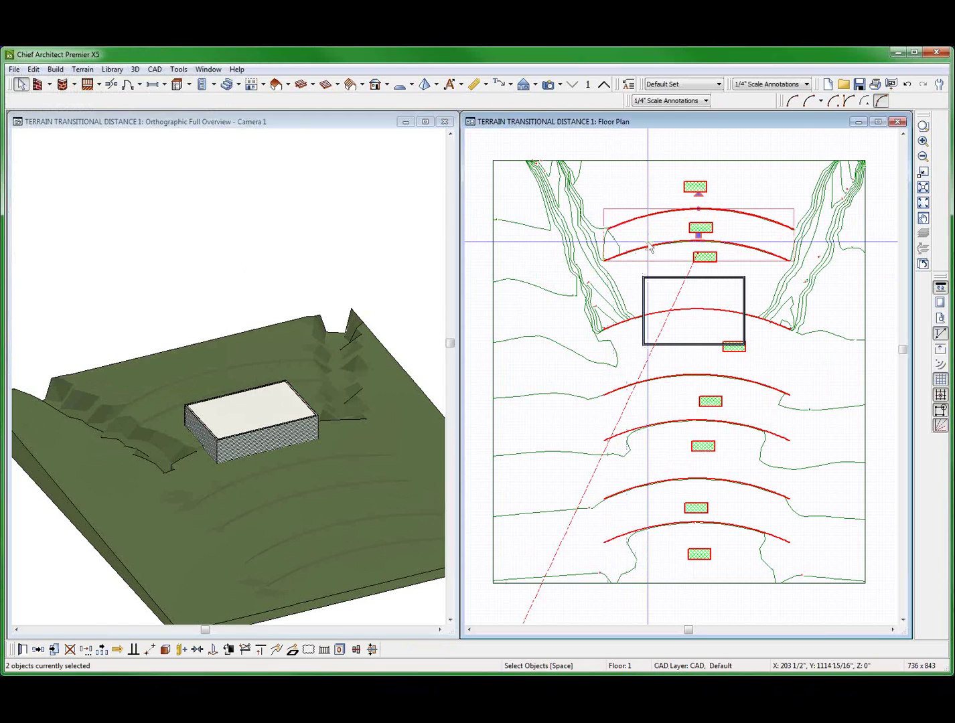
{"action": "double_click", "coordinate": [650, 248]}
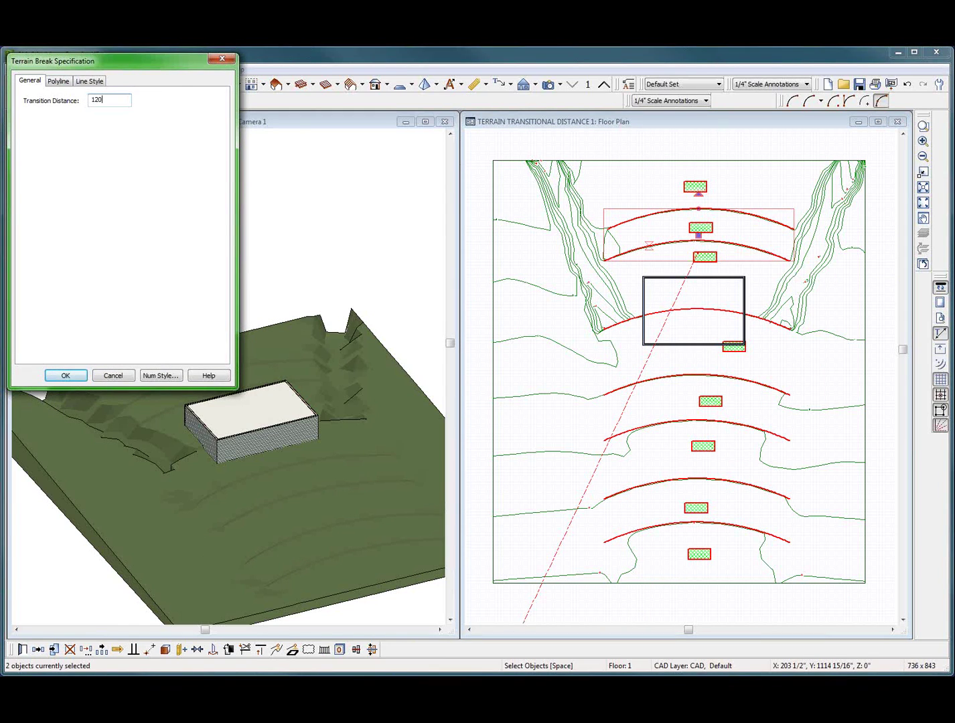
{"action": "key", "text": "Return"}
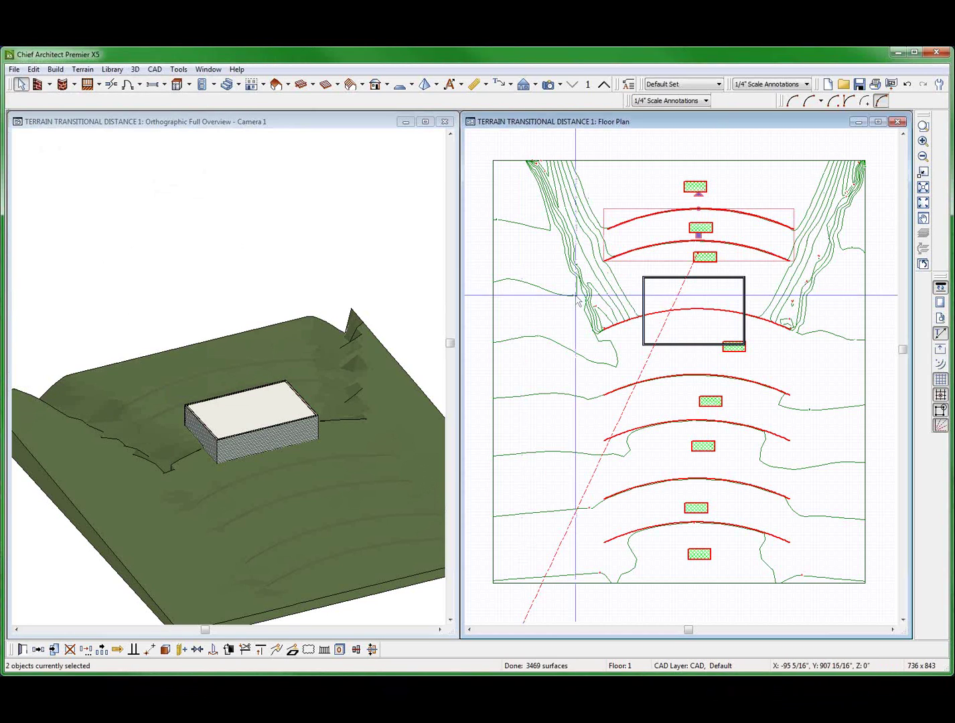
- Set the transition distance of the terrain break running through the building to 120
{"action": "left_click", "coordinate": [587, 282]}
{"action": "left_click", "coordinate": [615, 324]}
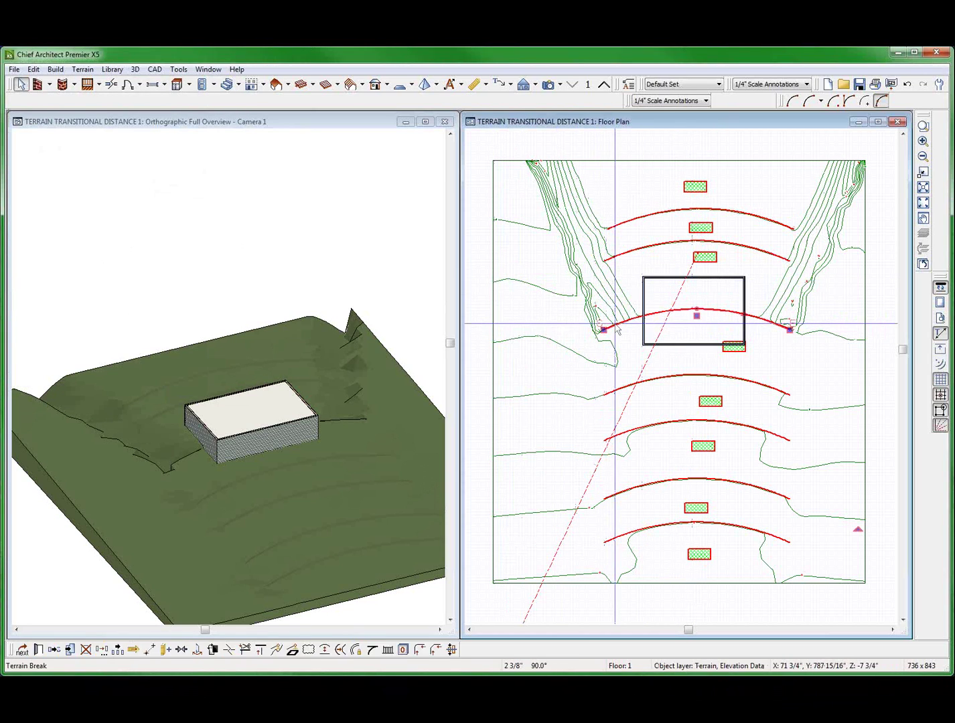
{"action": "key", "text": "ctrl+e"}
{"action": "type", "text": "120"}
{"action": "key", "text": "Return"}
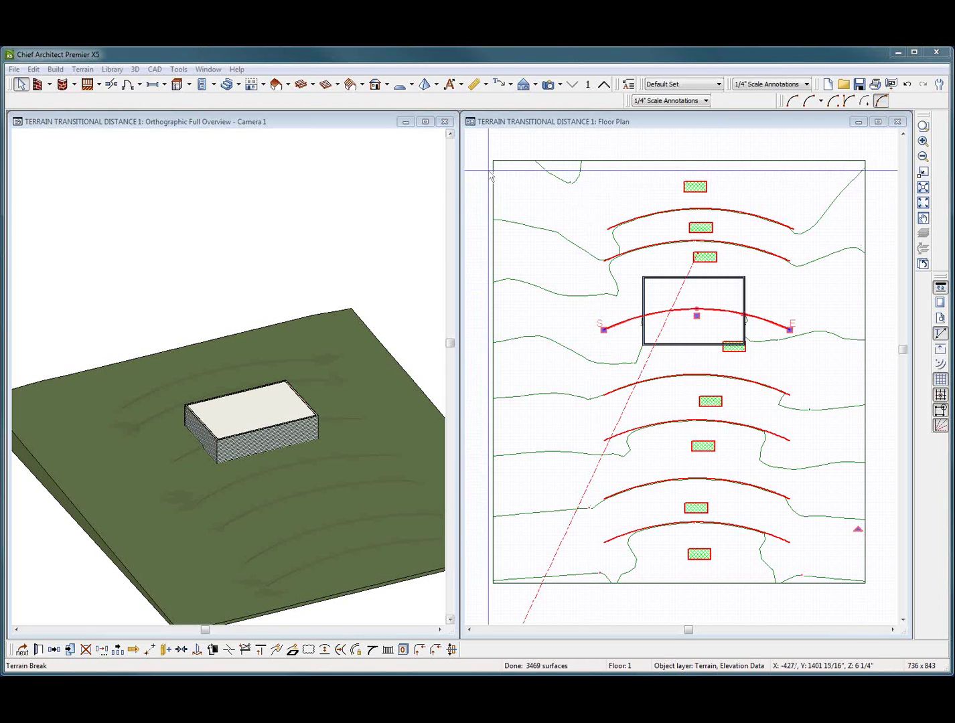
- Review the terrain perimeter's general surface and building pad settings without changing them
{"action": "left_click", "coordinate": [512, 163]}
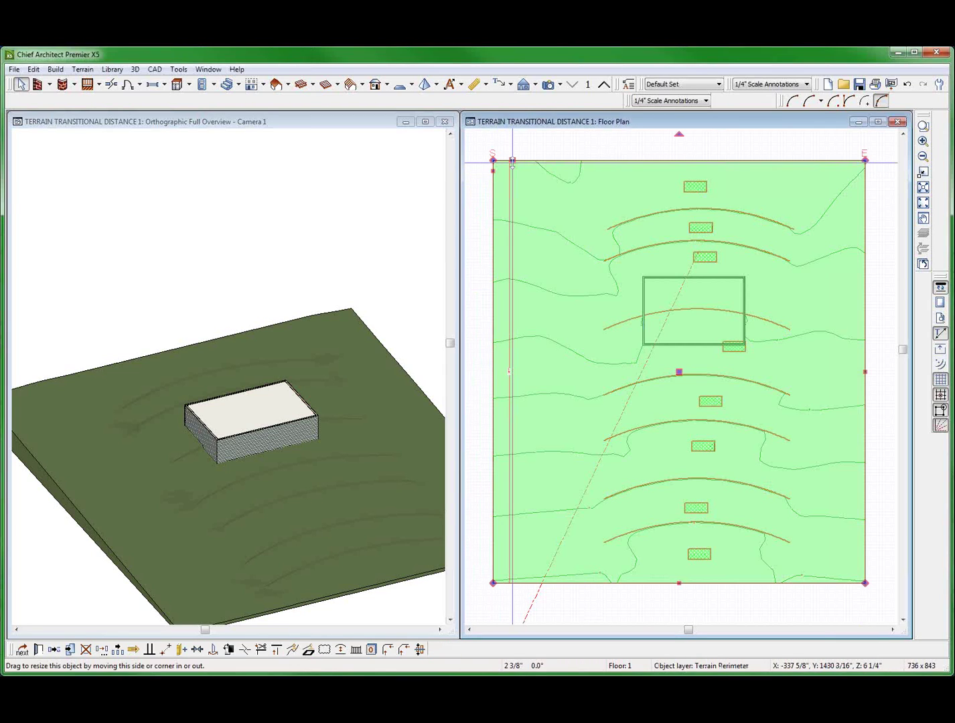
{"action": "double_click", "coordinate": [512, 162]}
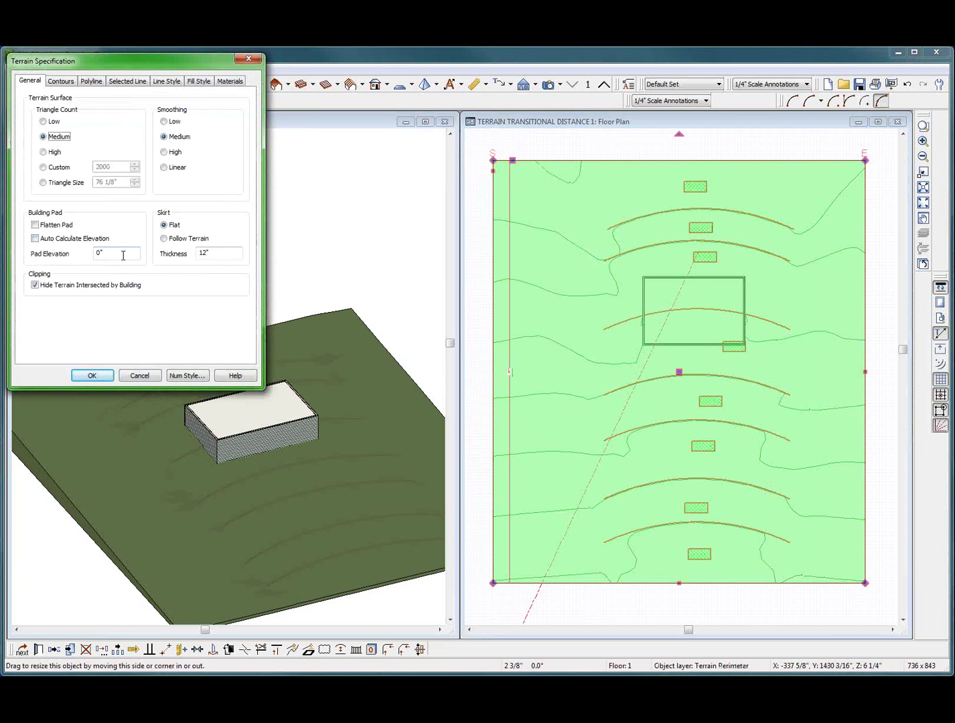
{"action": "left_click", "coordinate": [147, 379]}
{"action": "left_click", "coordinate": [733, 303]}
{"action": "scroll", "coordinate": [535, 307], "scroll_direction": "up", "scroll_amount": 3}
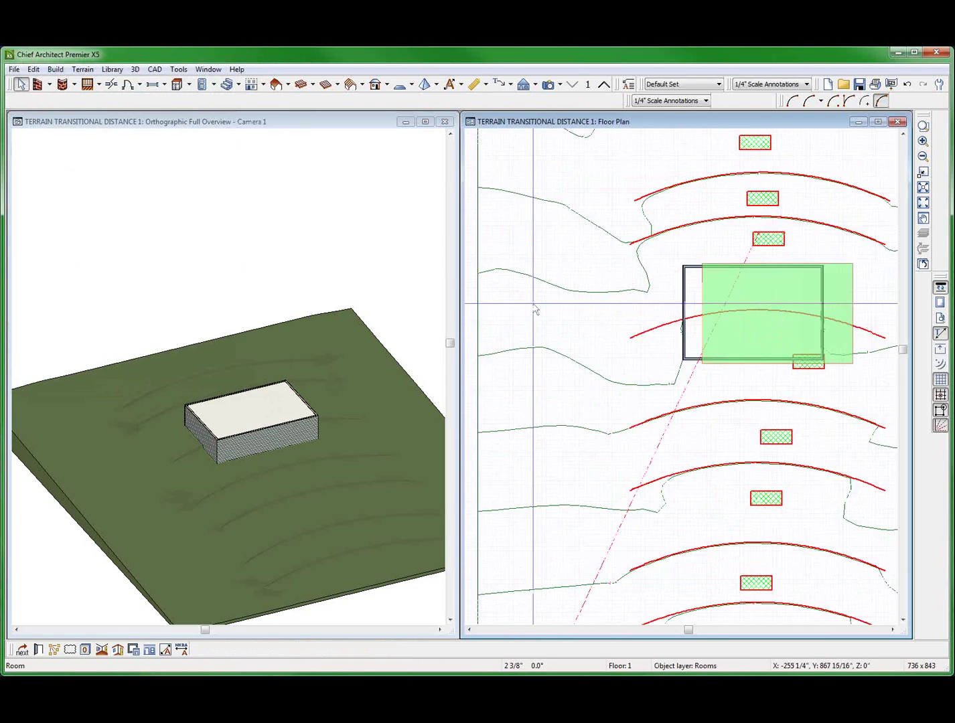
{"action": "scroll", "coordinate": [626, 295], "scroll_direction": "down", "scroll_amount": 3}
{"action": "left_click", "coordinate": [634, 215]}
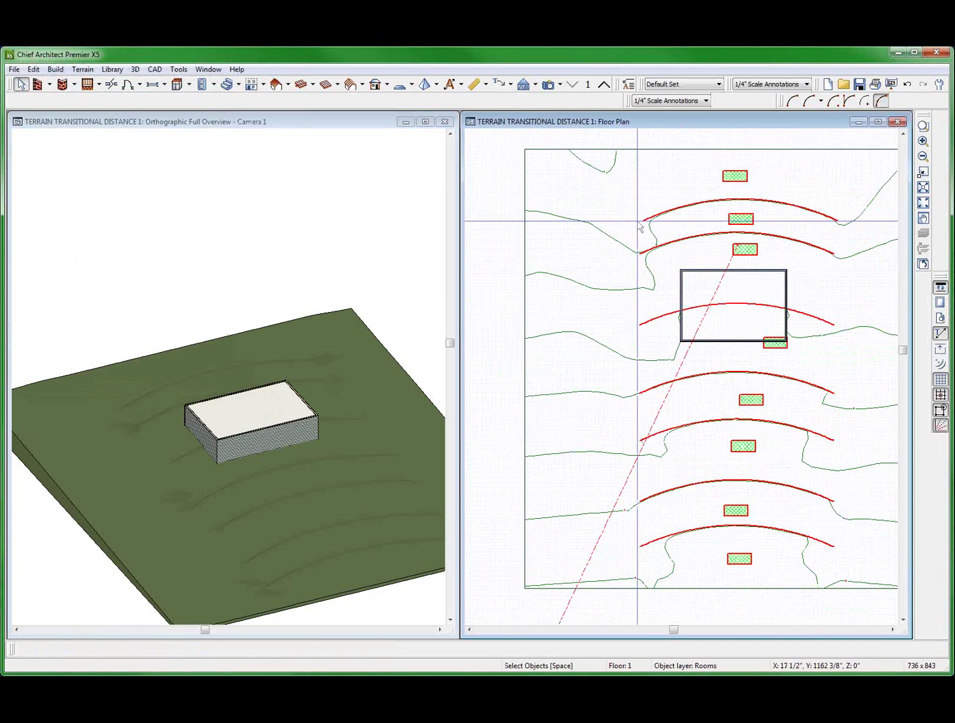
{"action": "left_click", "coordinate": [641, 221]}
{"action": "left_click", "coordinate": [643, 252], "text": "shift"}
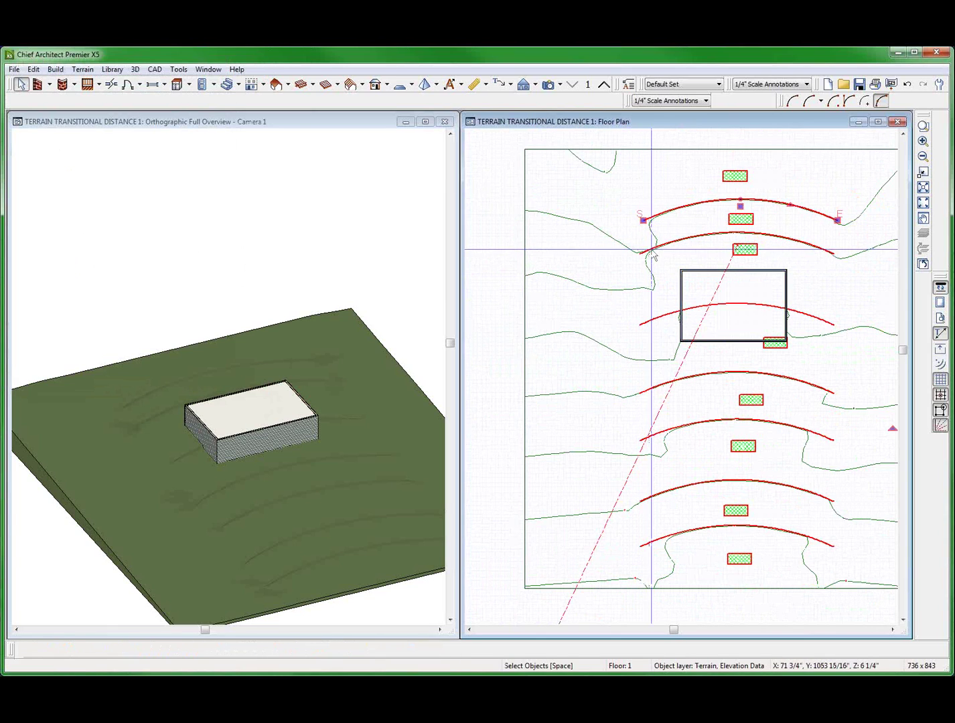
{"action": "left_click", "coordinate": [650, 320], "text": "shift"}
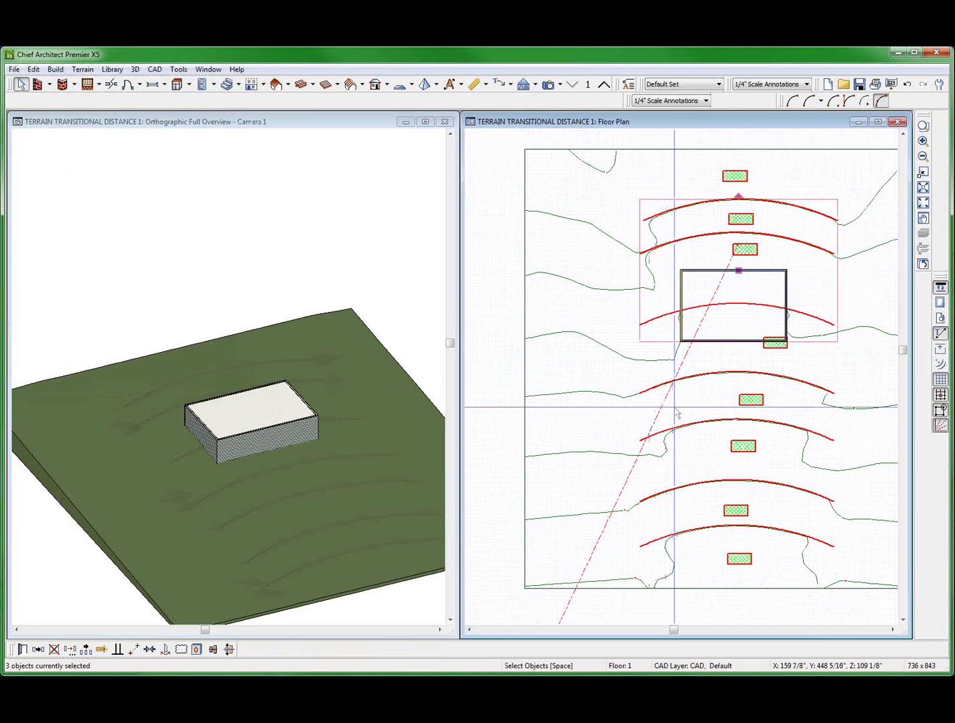
{"action": "left_click", "coordinate": [660, 383], "text": "shift"}
{"action": "left_click", "coordinate": [674, 429], "text": "shift"}
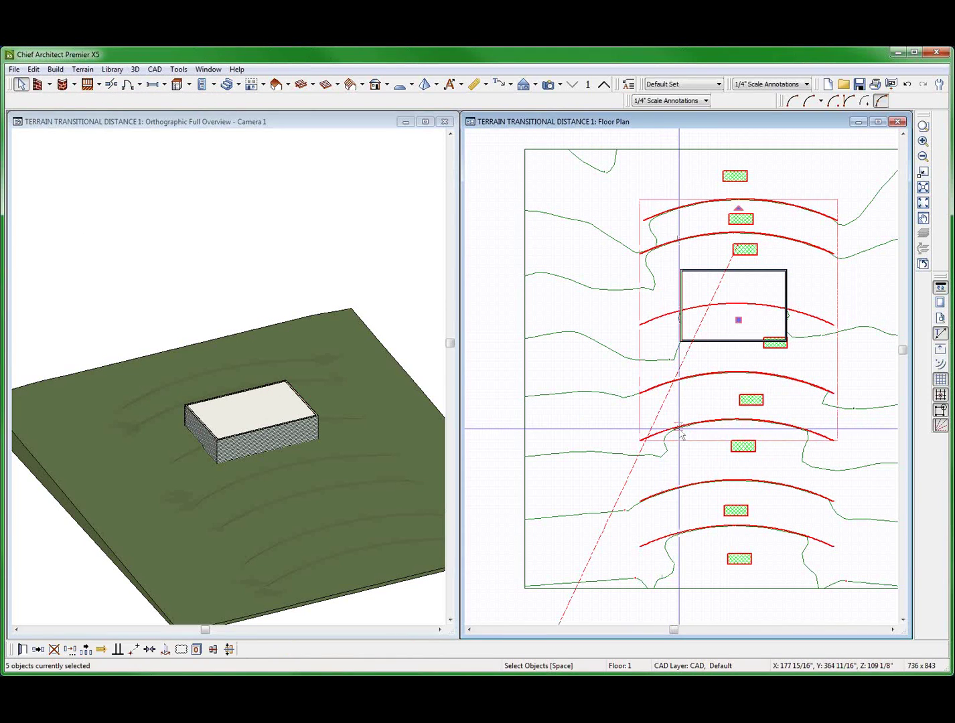
{"action": "left_click", "coordinate": [694, 489], "text": "shift"}
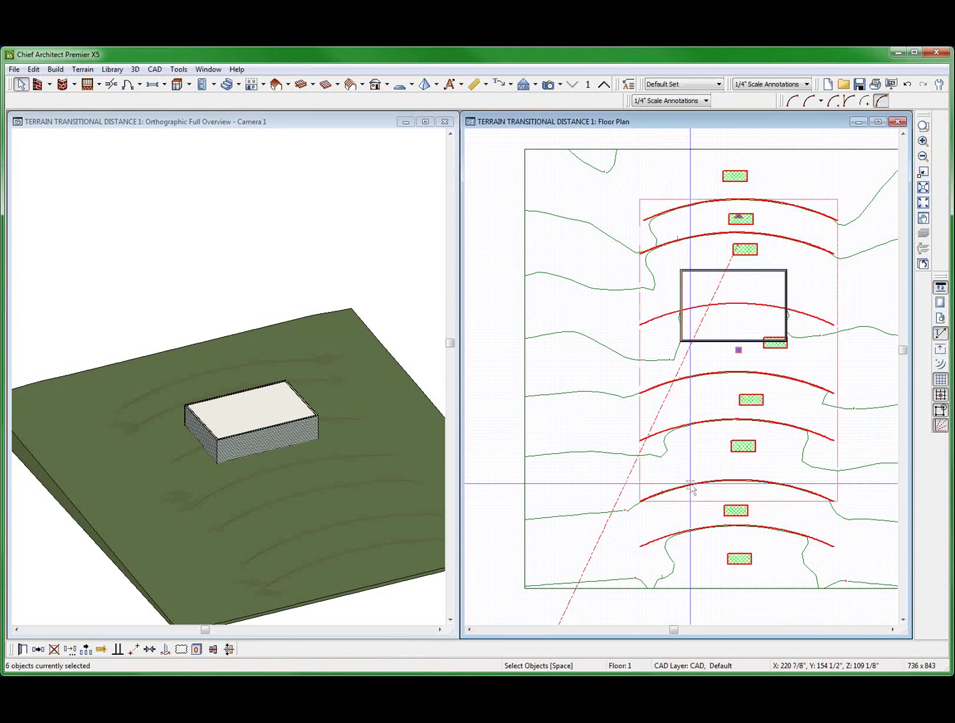
{"action": "left_click", "coordinate": [700, 532], "text": "shift"}
{"action": "key", "text": "ctrl+e"}
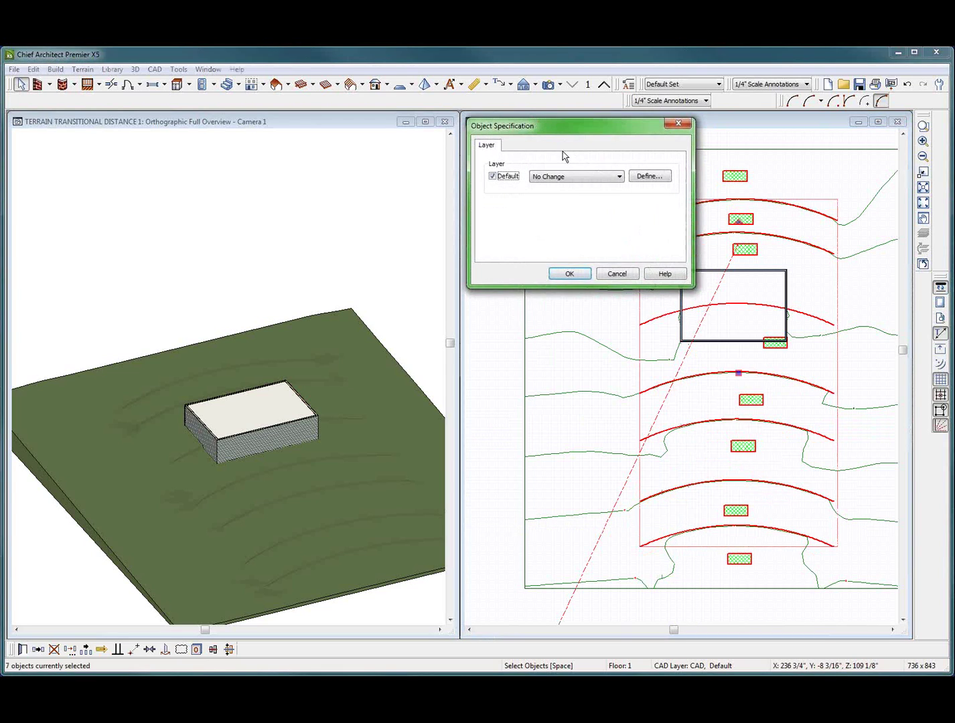
{"action": "left_click", "coordinate": [615, 274]}
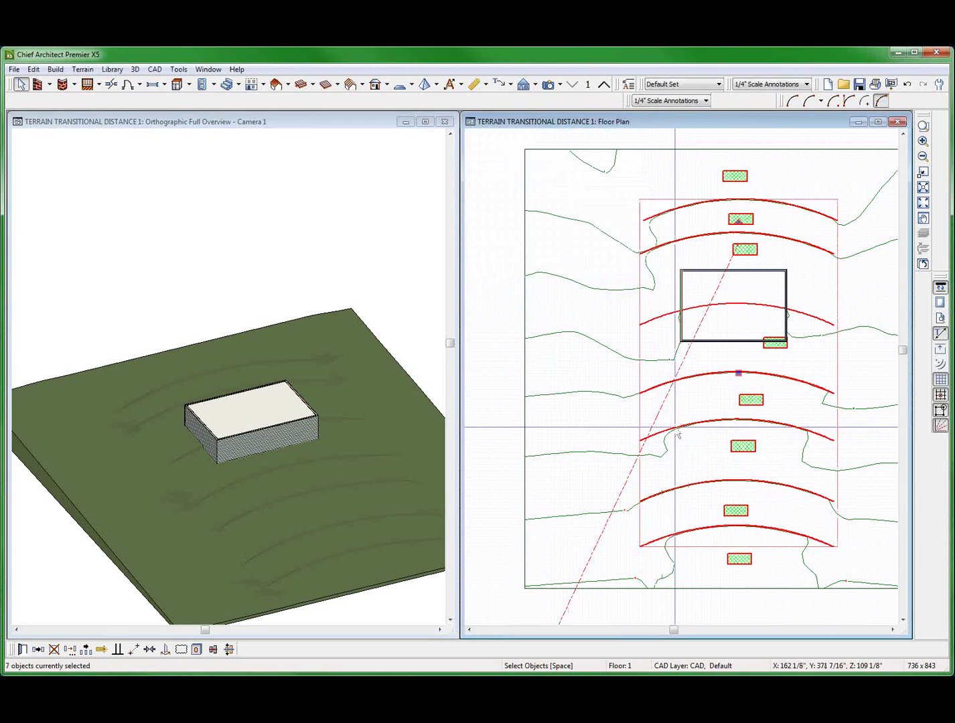
- Set the transition distance to 2 for the two terrain breaks behind the building, the one through it and the first in front
{"action": "left_click", "coordinate": [638, 219]}
{"action": "scroll", "coordinate": [639, 226], "scroll_direction": "up", "scroll_amount": 2}
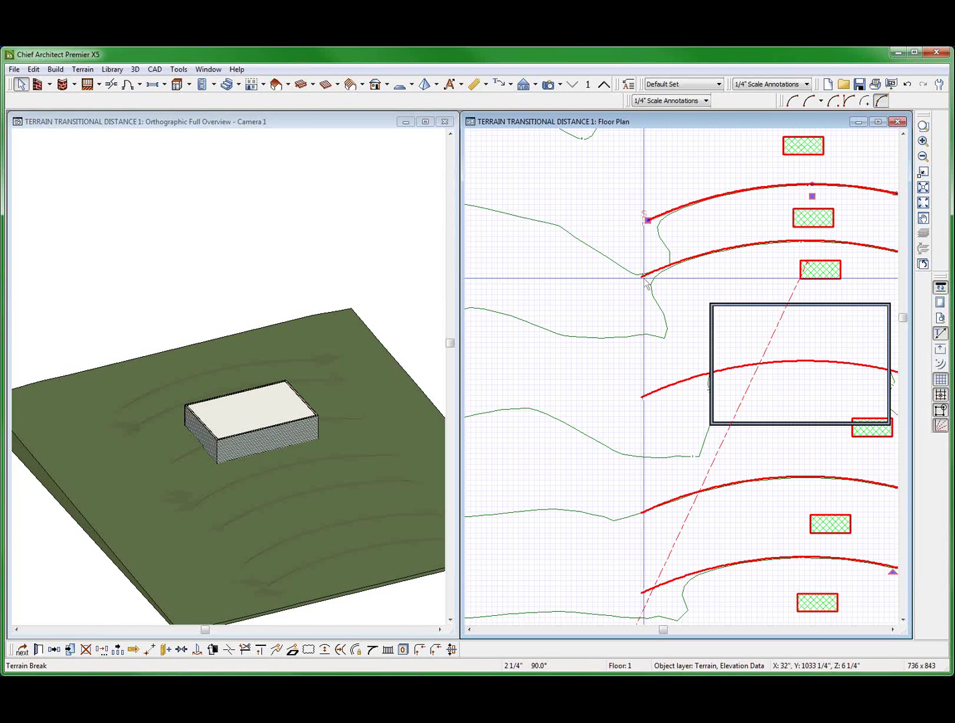
{"action": "left_click", "coordinate": [645, 278], "text": "shift"}
{"action": "left_click", "coordinate": [649, 398], "text": "shift"}
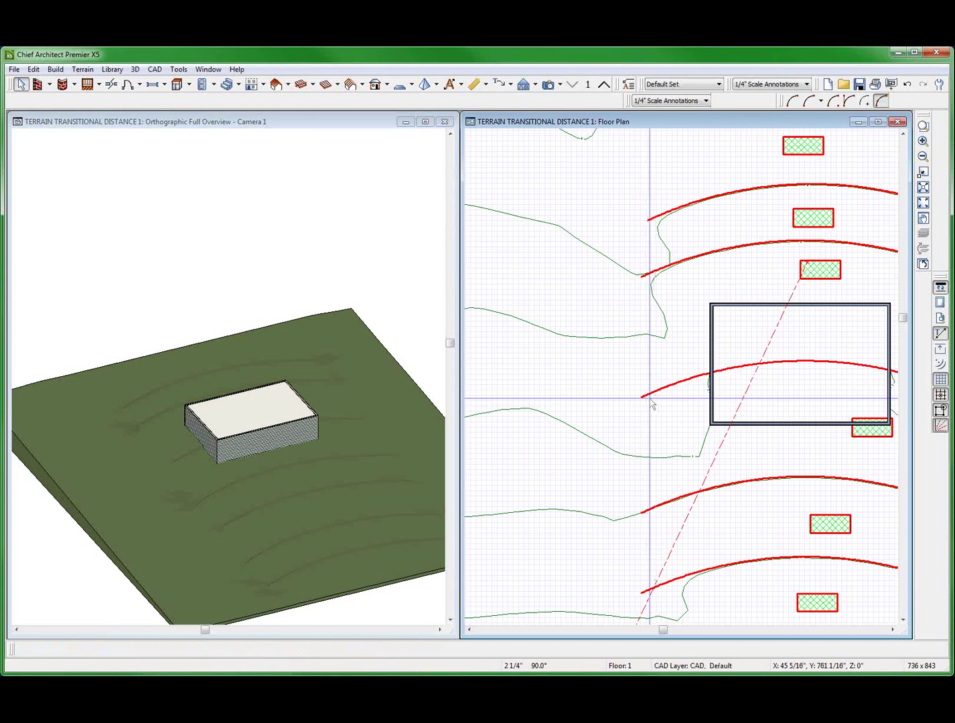
{"action": "left_click", "coordinate": [653, 508], "text": "shift"}
{"action": "left_click", "coordinate": [23, 650]}
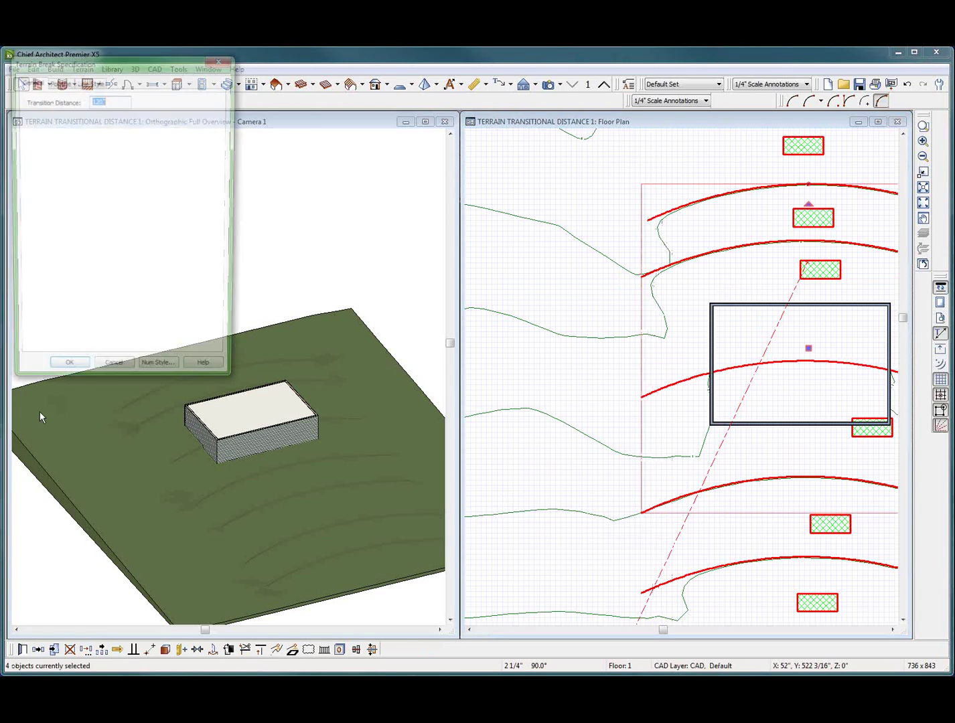
{"action": "type", "text": "2"}
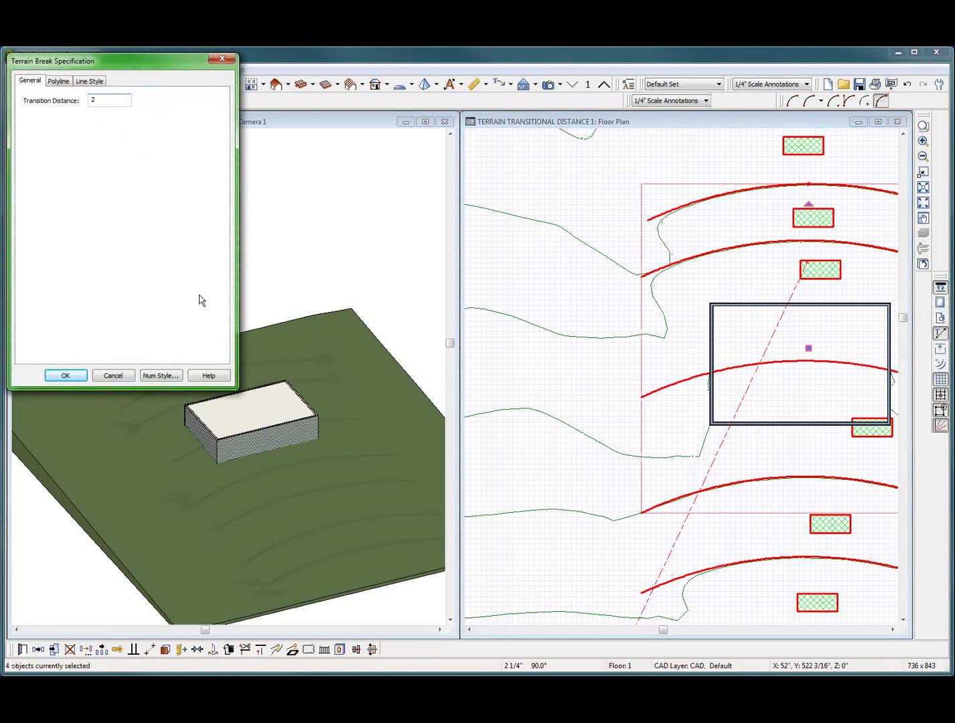
{"action": "key", "text": "Return"}
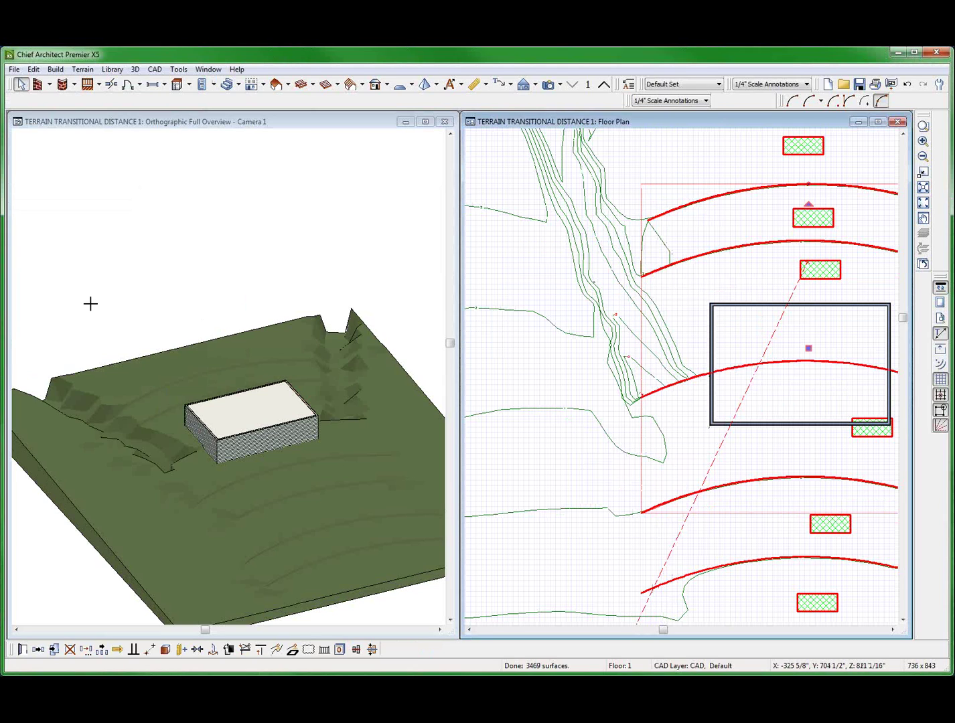
- Examine the contour lines around the ends of the terrain breaks in the floor plan
{"action": "left_click", "coordinate": [710, 360]}
{"action": "scroll", "coordinate": [696, 375], "scroll_direction": "down", "scroll_amount": 2}
{"action": "scroll", "coordinate": [663, 422], "scroll_direction": "up", "scroll_amount": 4}
{"action": "scroll", "coordinate": [630, 559], "scroll_direction": "up", "scroll_amount": 1}
{"action": "scroll", "coordinate": [630, 561], "scroll_direction": "down", "scroll_amount": 3}
{"action": "scroll", "coordinate": [630, 363], "scroll_direction": "up", "scroll_amount": 2}
{"action": "scroll", "coordinate": [629, 302], "scroll_direction": "down", "scroll_amount": 2}
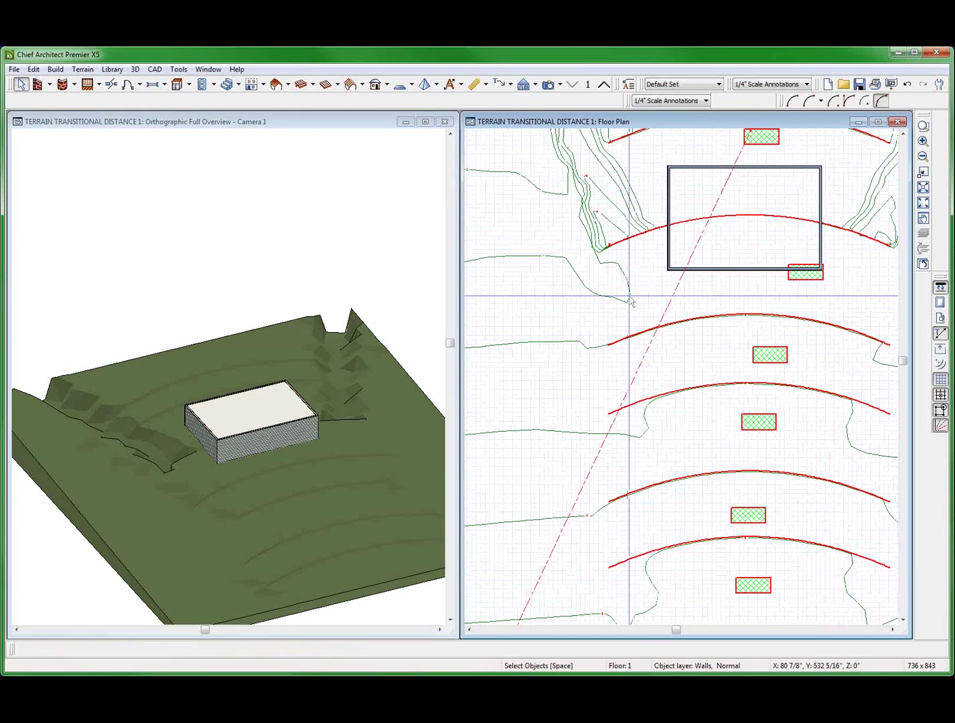
{"action": "scroll", "coordinate": [603, 448], "scroll_direction": "up", "scroll_amount": 4}
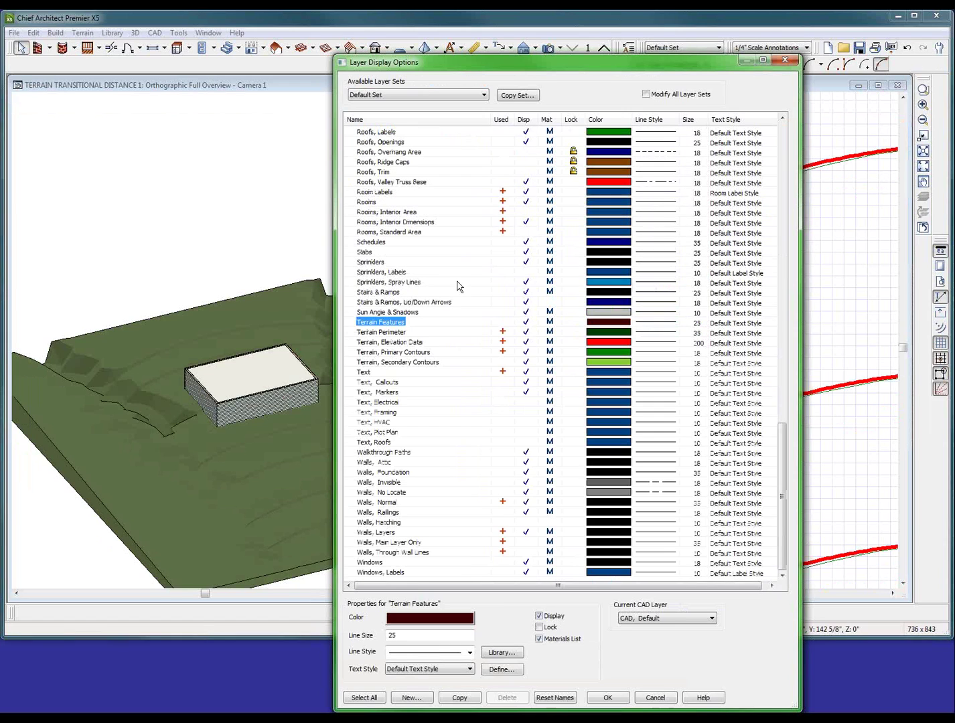
- Assign the 1/2" Text Style to the Terrain, Primary Contours layer and check the contour label in the floor plan
{"action": "left_click", "coordinate": [465, 352]}
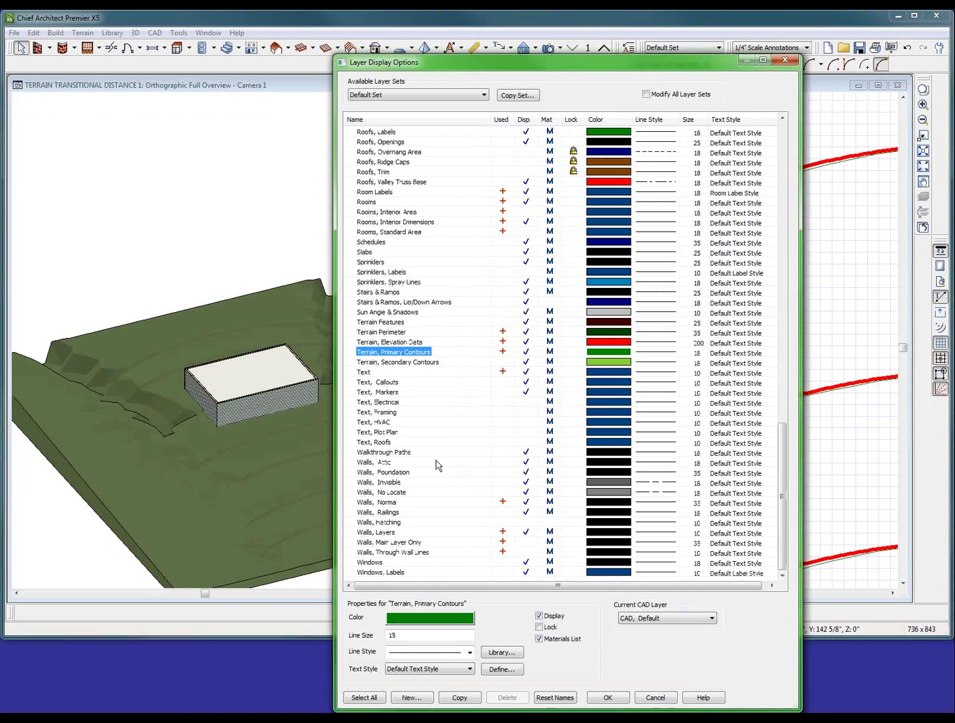
{"action": "left_click", "coordinate": [448, 669]}
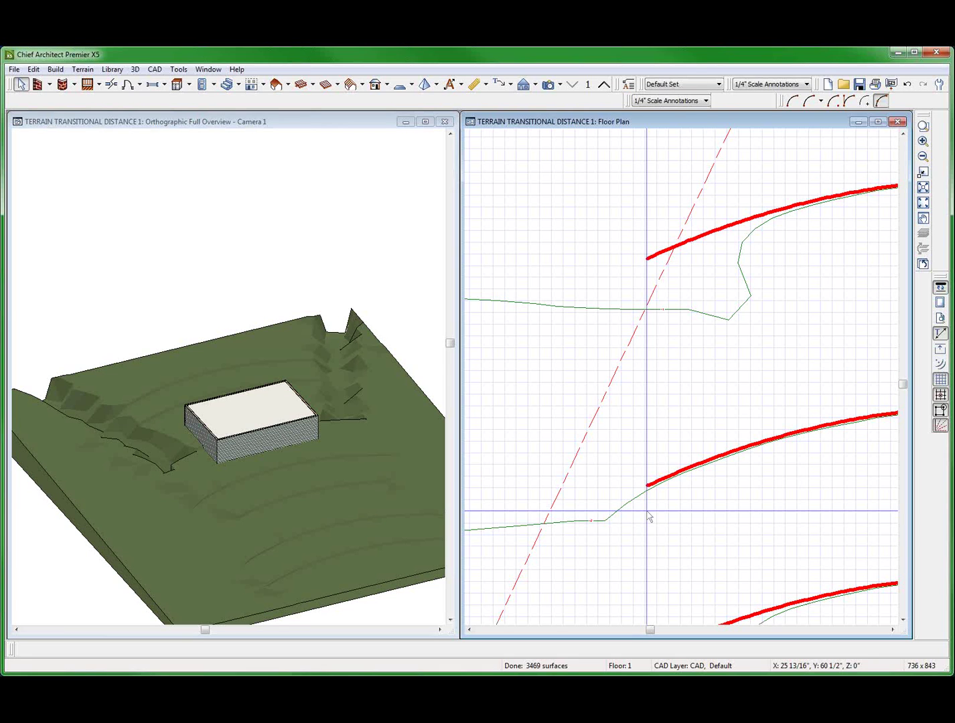
{"action": "scroll", "coordinate": [633, 533], "scroll_direction": "up", "scroll_amount": 2}
{"action": "scroll", "coordinate": [565, 489], "scroll_direction": "up", "scroll_amount": 2}
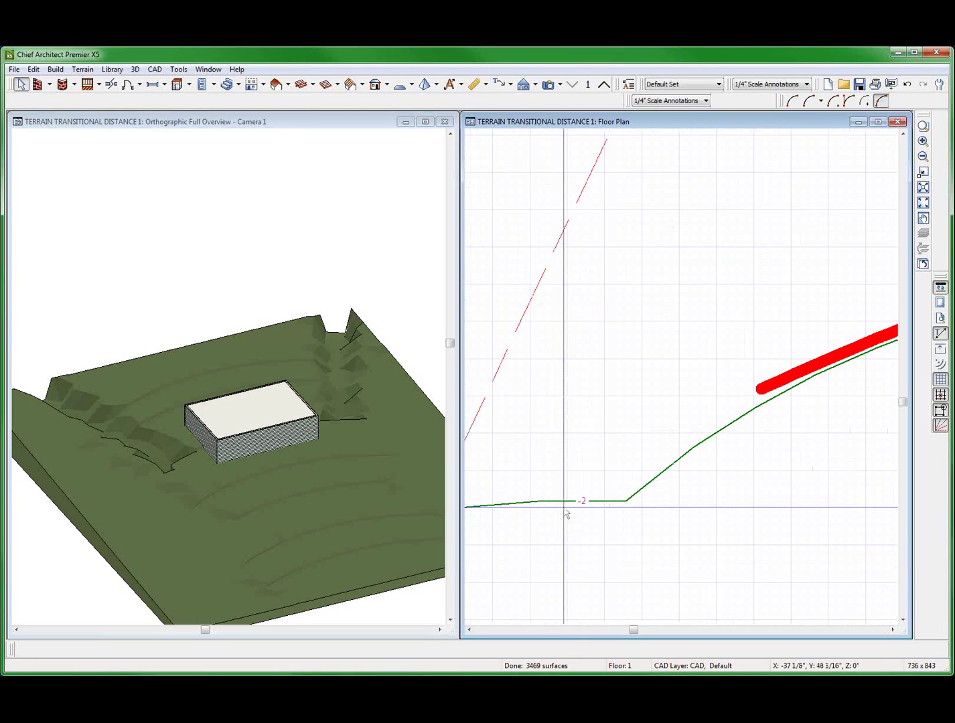
{"action": "right_click", "coordinate": [566, 513]}
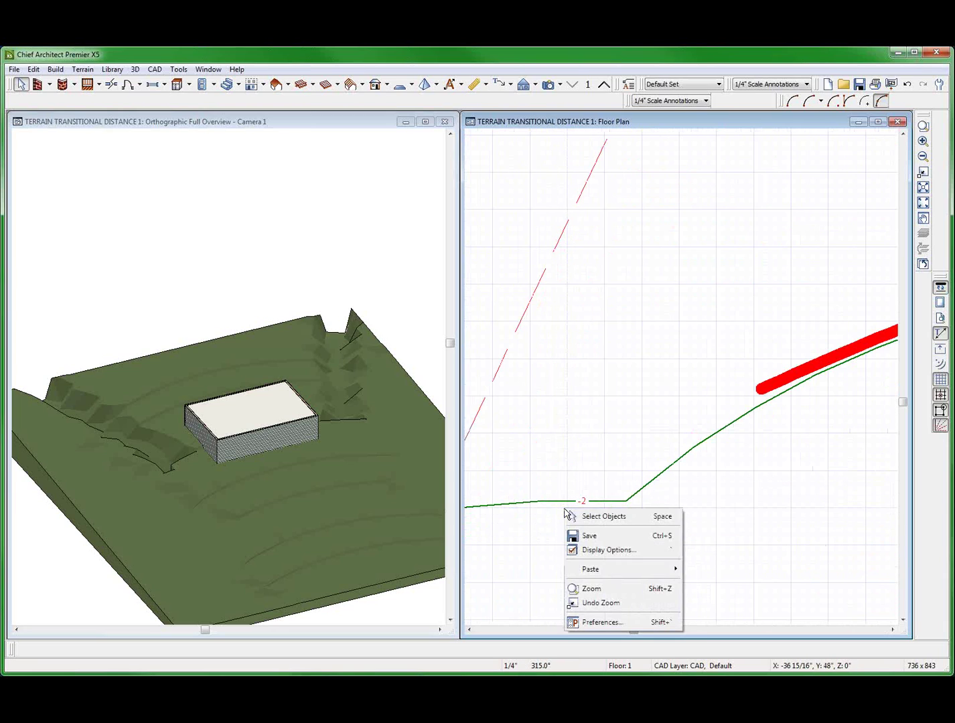
{"action": "left_click", "coordinate": [555, 467]}
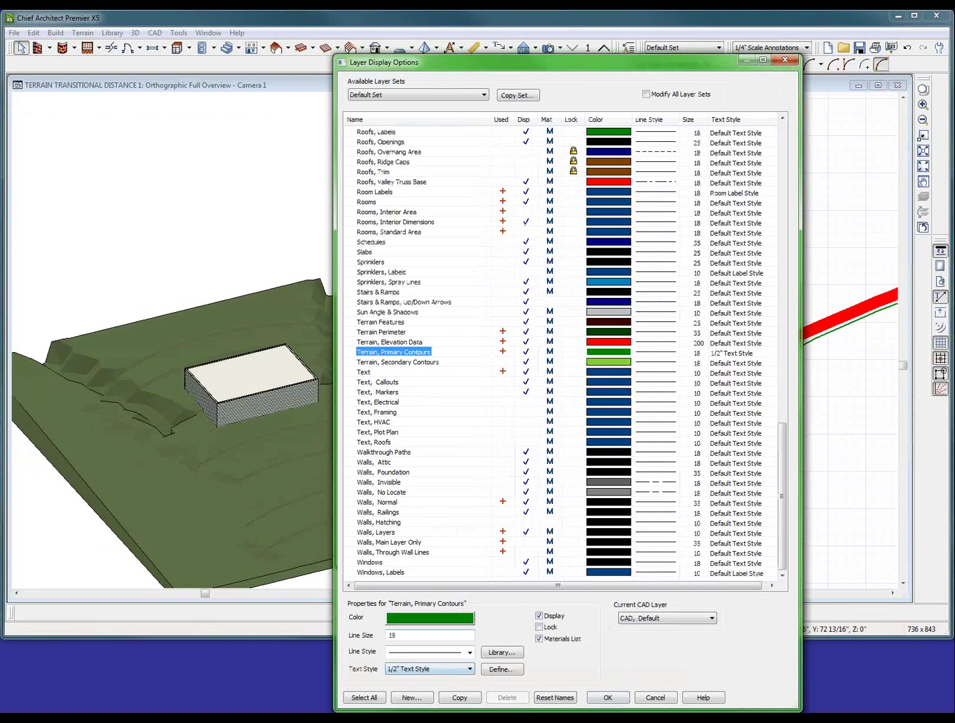
- Set the character height of the 1/2" Text Style to 10 and apply the change to the primary contours layer
{"action": "left_click", "coordinate": [485, 674]}
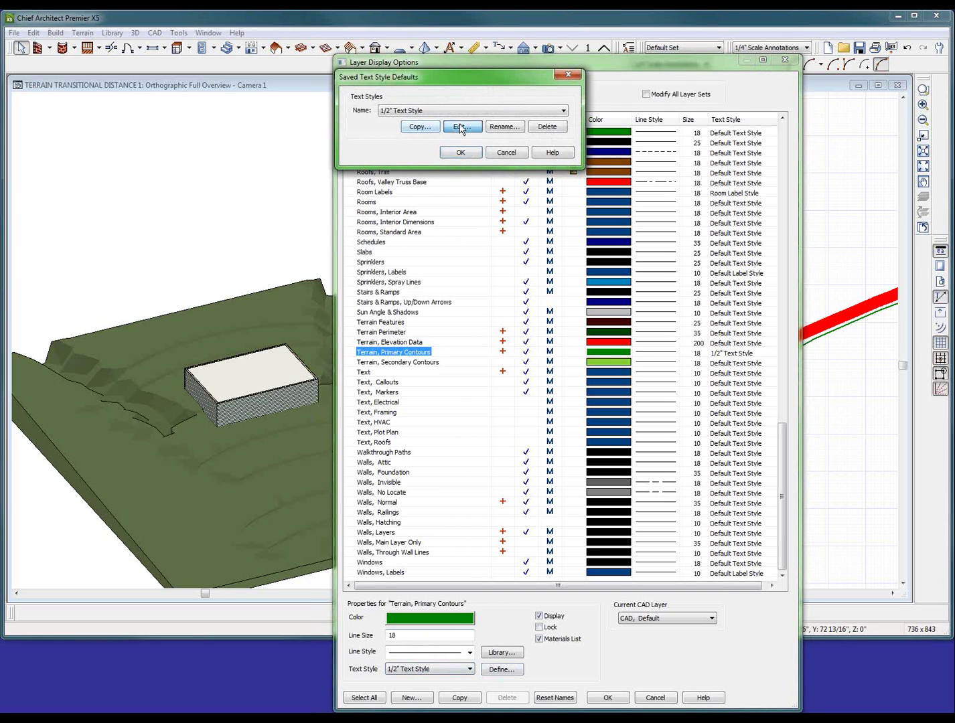
{"action": "left_click", "coordinate": [462, 128]}
{"action": "double_click", "coordinate": [449, 173]}
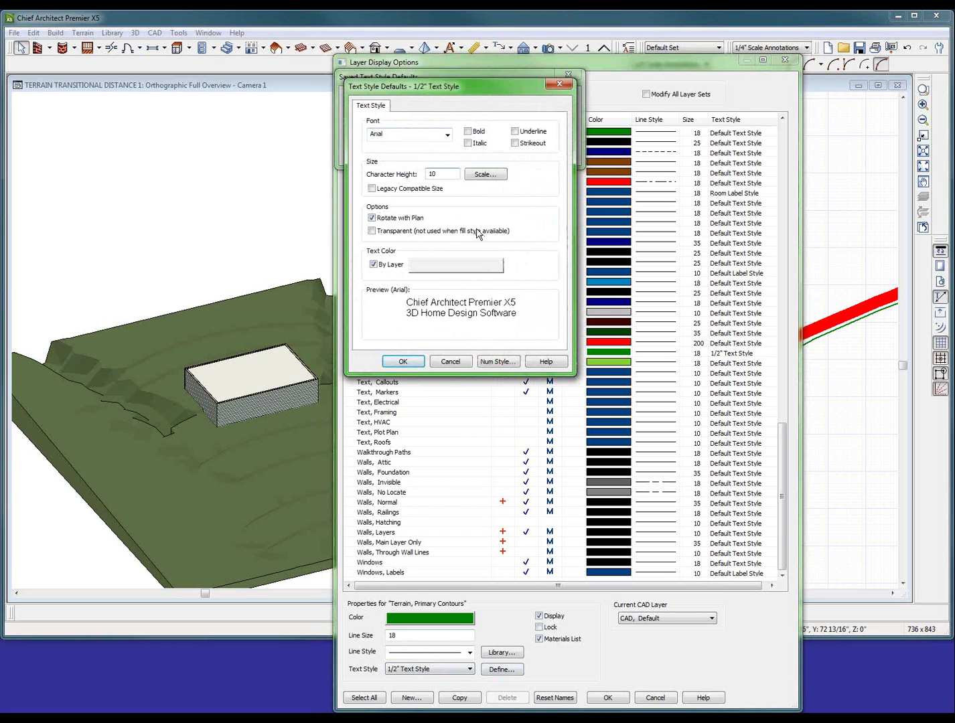
{"action": "key", "text": "Return"}
{"action": "left_click", "coordinate": [466, 158]}
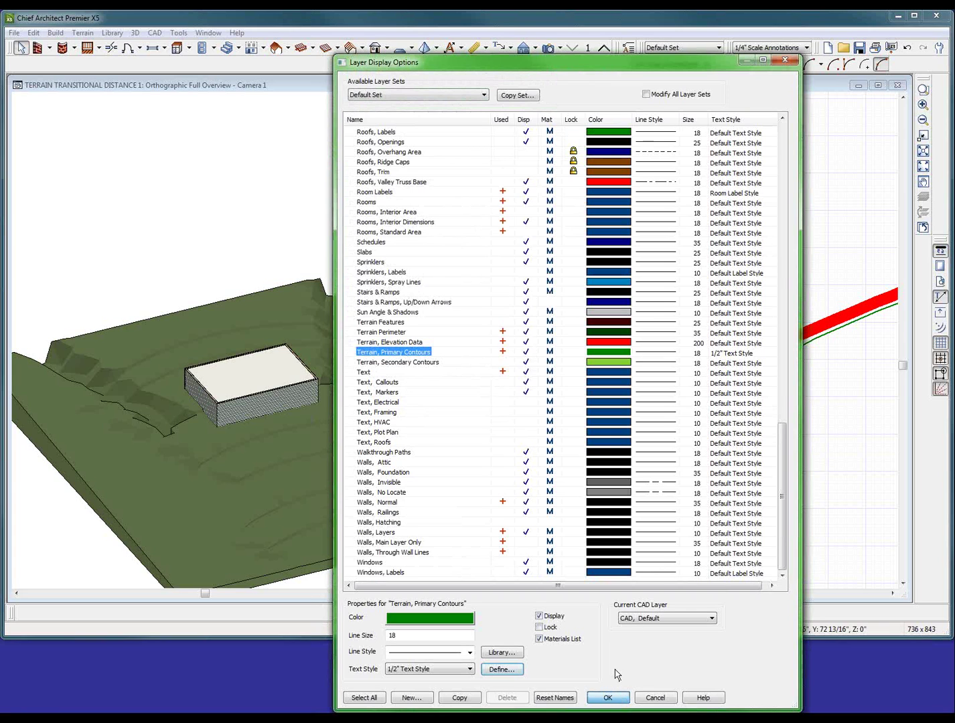
{"action": "left_click", "coordinate": [610, 697]}
- Examine the contour lines and their elevation labels around the ends of the terrain breaks and beside the building
{"action": "scroll", "coordinate": [677, 450], "scroll_direction": "down", "scroll_amount": 3}
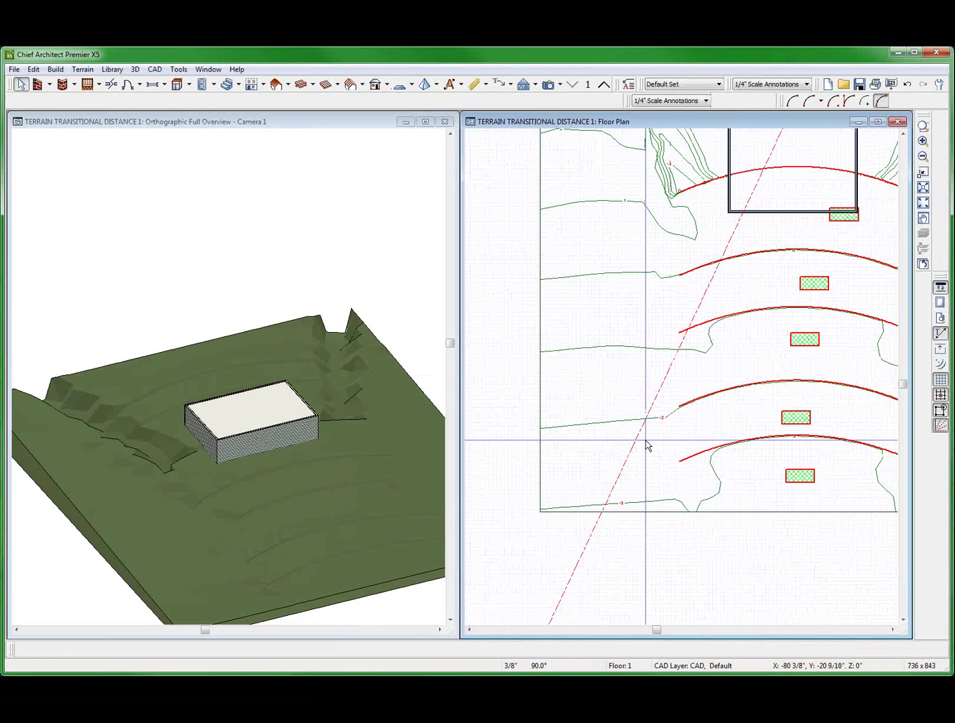
{"action": "scroll", "coordinate": [647, 445], "scroll_direction": "up", "scroll_amount": 4}
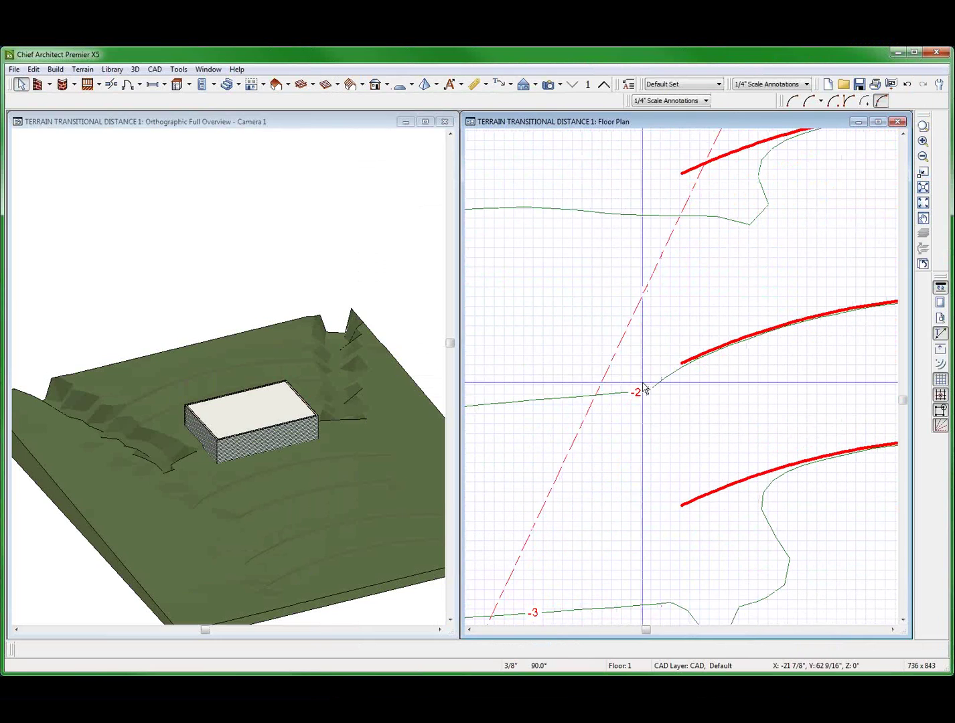
{"action": "scroll", "coordinate": [636, 394], "scroll_direction": "down", "scroll_amount": 2}
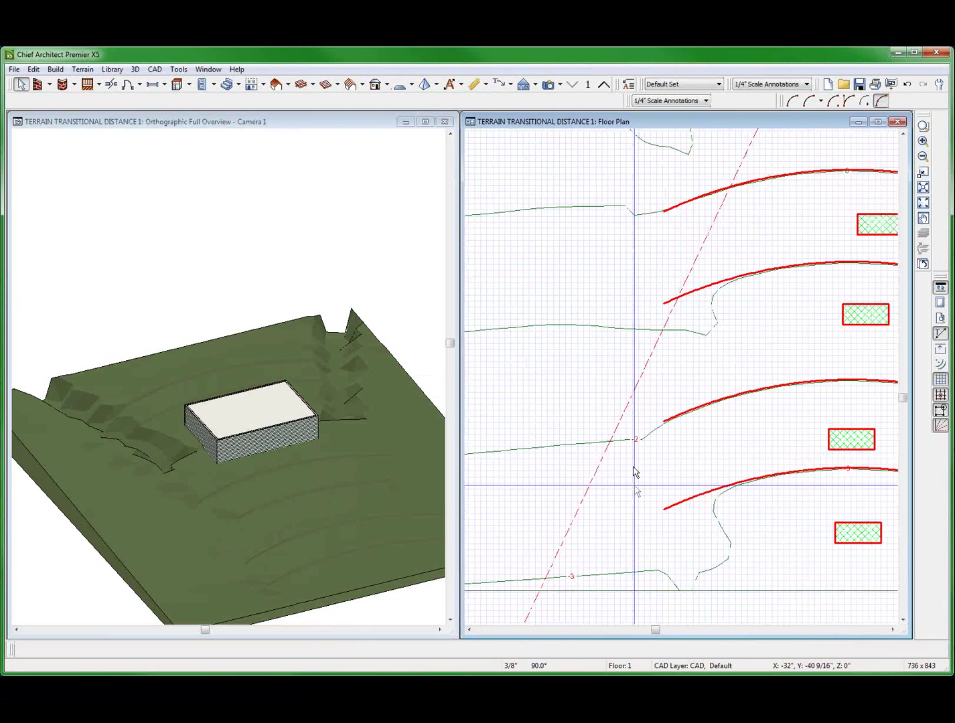
{"action": "scroll", "coordinate": [612, 435], "scroll_direction": "down", "scroll_amount": 3}
{"action": "scroll", "coordinate": [596, 212], "scroll_direction": "up", "scroll_amount": 4}
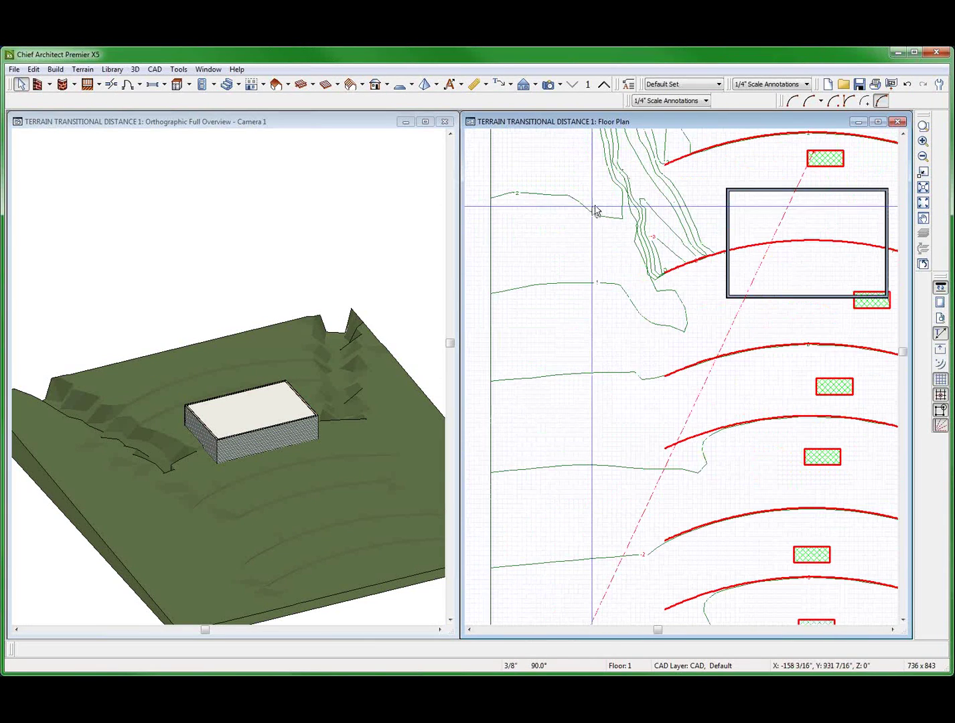
{"action": "scroll", "coordinate": [717, 284], "scroll_direction": "up", "scroll_amount": 1}
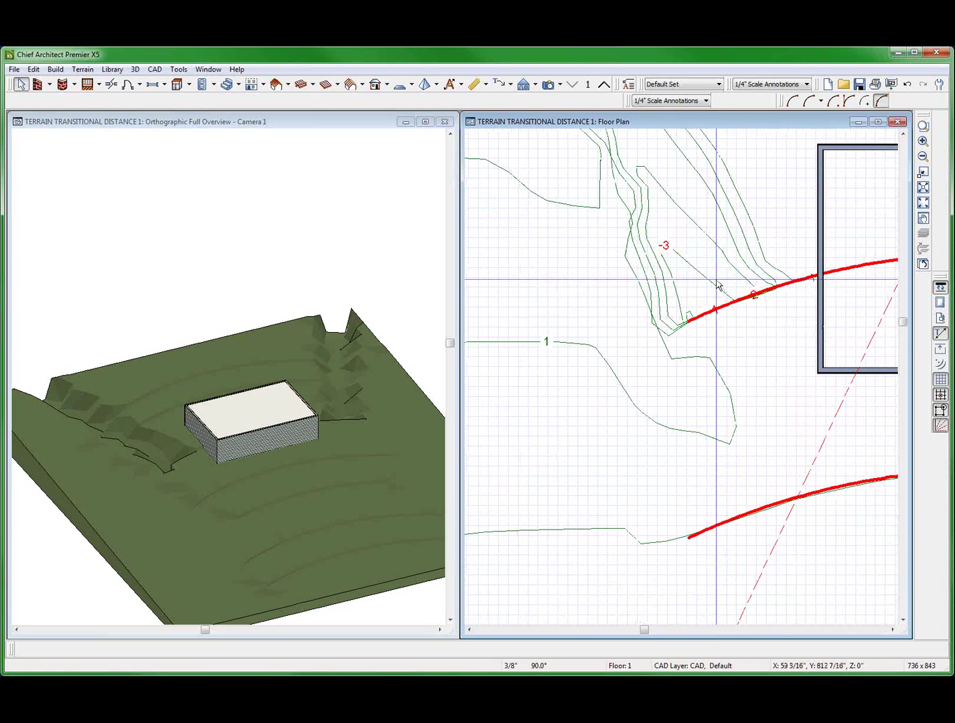
{"action": "scroll", "coordinate": [716, 284], "scroll_direction": "down", "scroll_amount": 3}
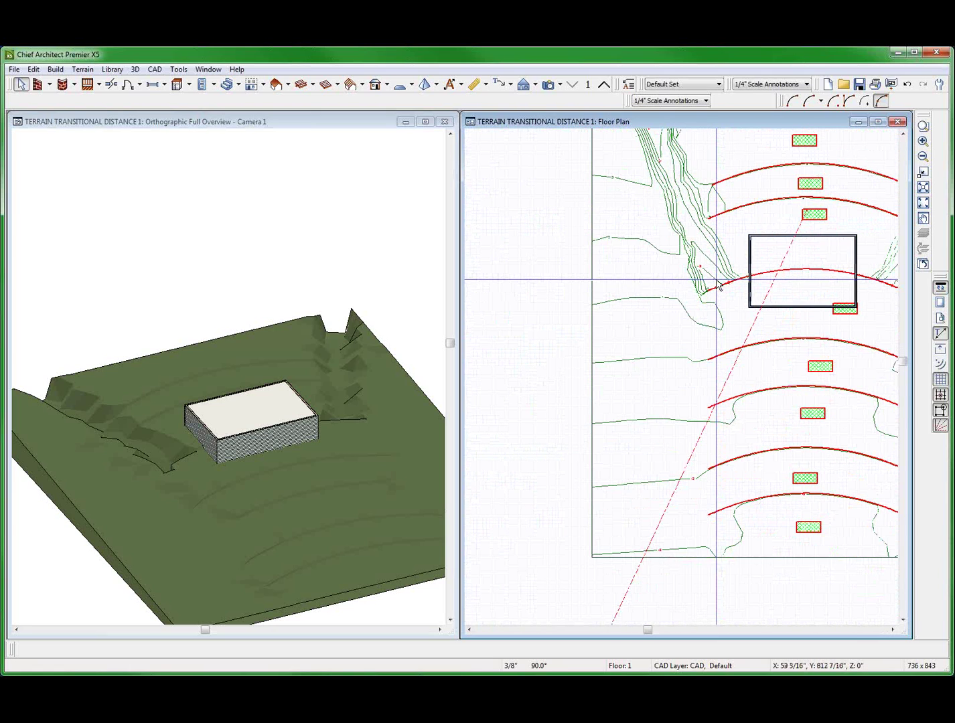
{"action": "scroll", "coordinate": [704, 358], "scroll_direction": "down", "scroll_amount": 2}
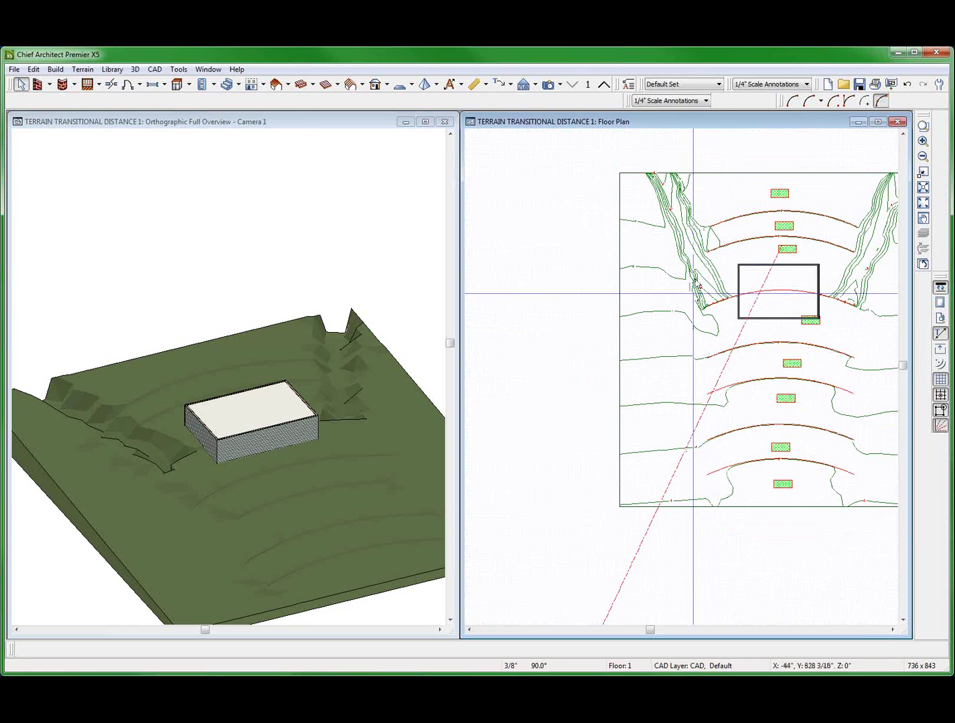
- Set the transition distance of the rearmost terrain break behind the building to 120
{"action": "scroll", "coordinate": [717, 239], "scroll_direction": "up", "scroll_amount": 2}
{"action": "left_click", "coordinate": [719, 239]}
{"action": "scroll", "coordinate": [718, 239], "scroll_direction": "up", "scroll_amount": 1}
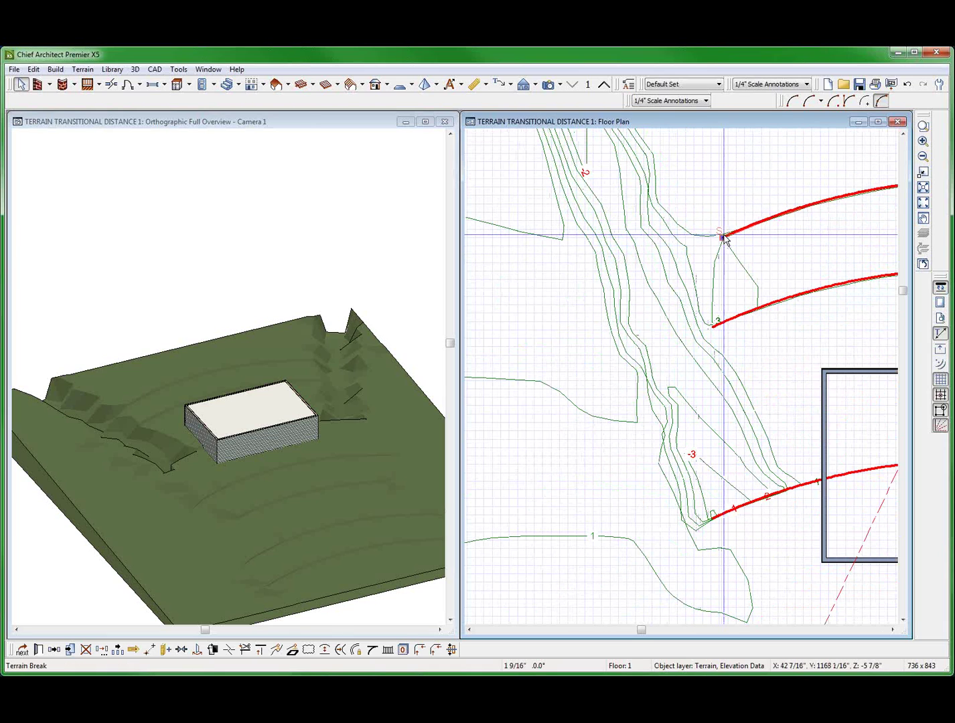
{"action": "scroll", "coordinate": [723, 234], "scroll_direction": "down", "scroll_amount": 3}
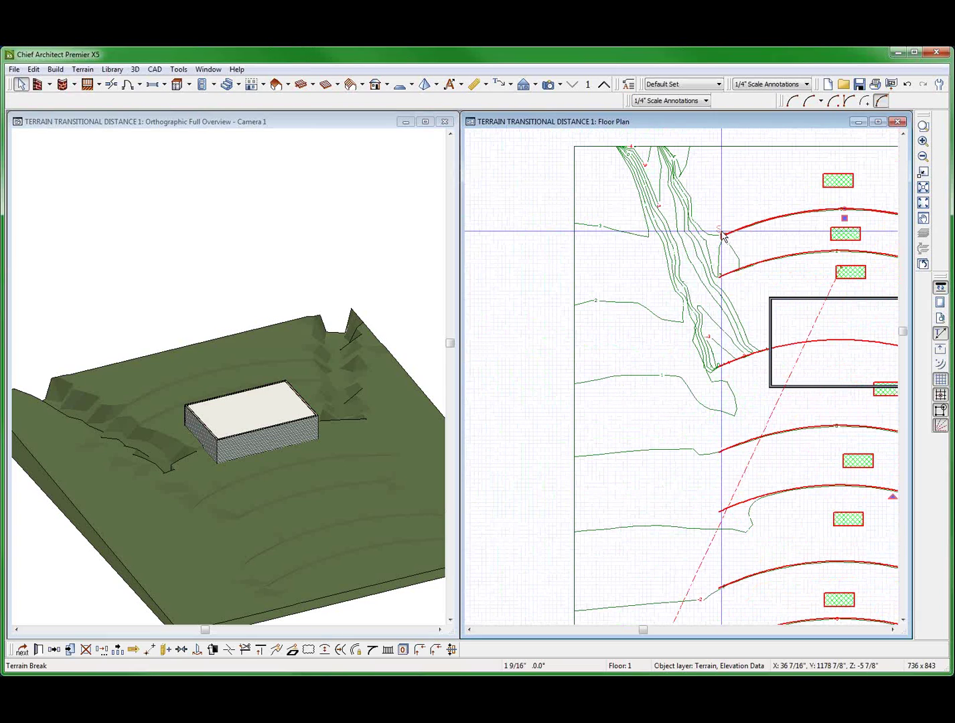
{"action": "double_click", "coordinate": [722, 232]}
{"action": "type", "text": "12"}
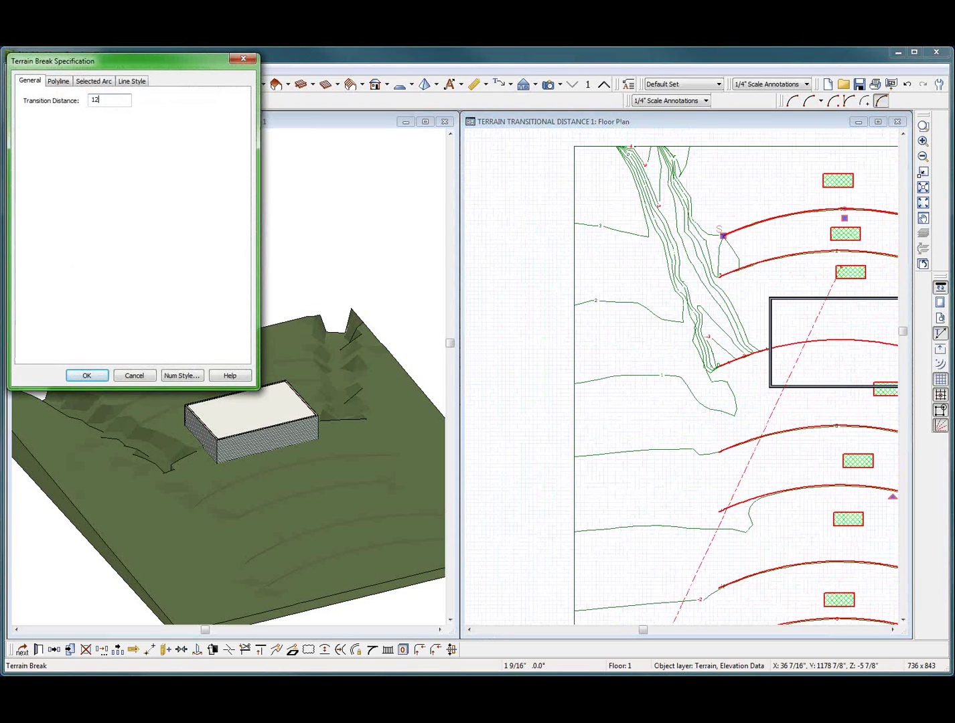
{"action": "type", "text": "0"}
{"action": "key", "text": "Return"}
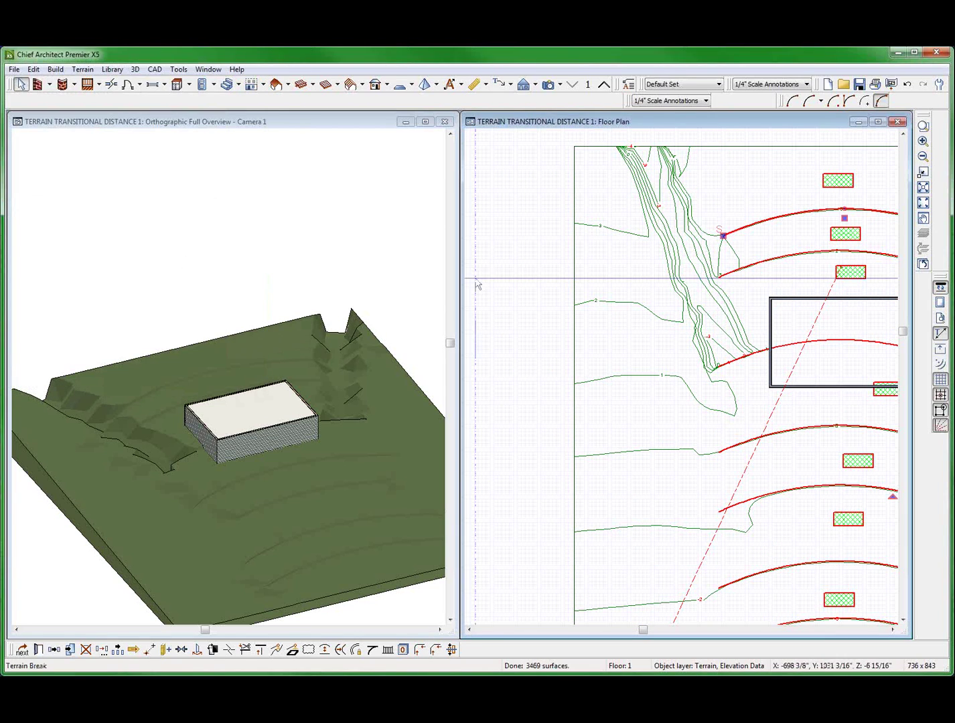
- Set the transition distance to 120 for the terrain break directly behind the building and the one running through it
{"action": "left_click", "coordinate": [734, 270]}
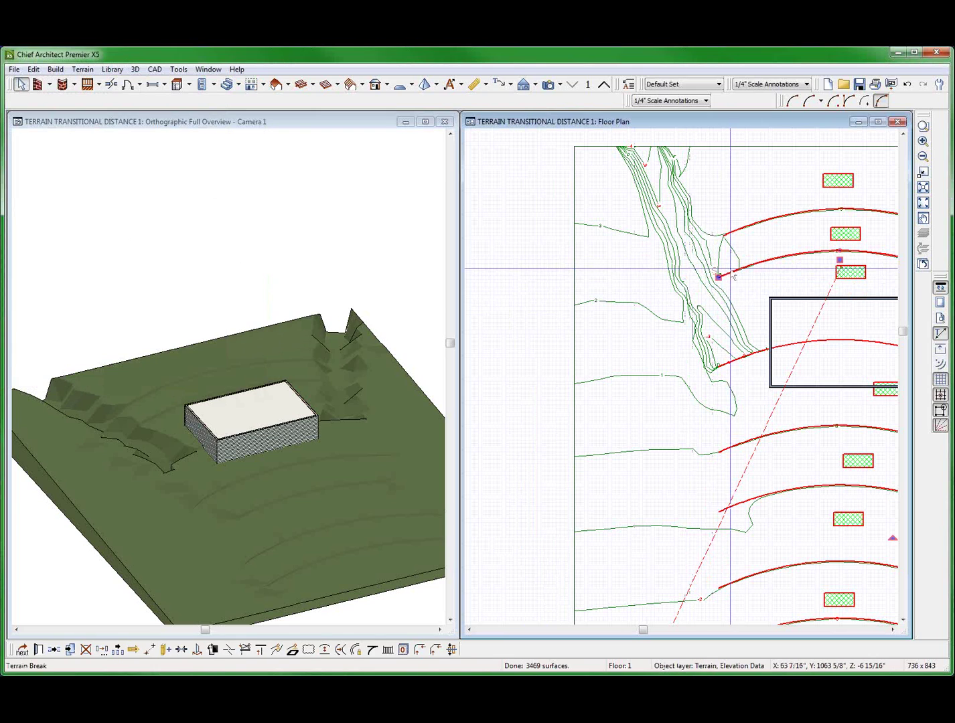
{"action": "double_click", "coordinate": [730, 268]}
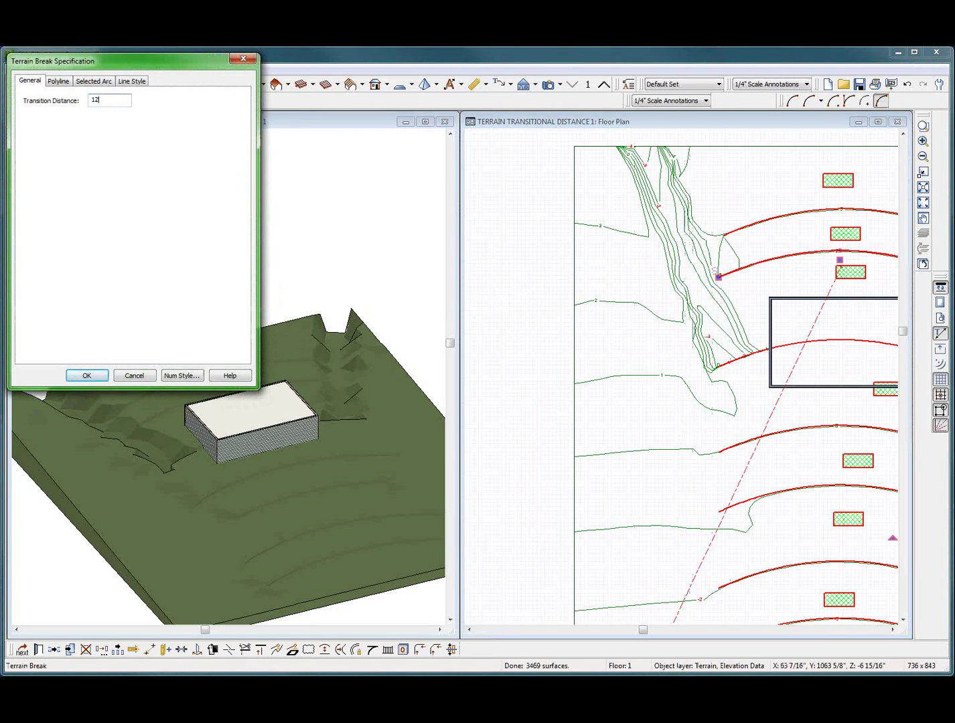
{"action": "type", "text": "120"}
{"action": "key", "text": "Return"}
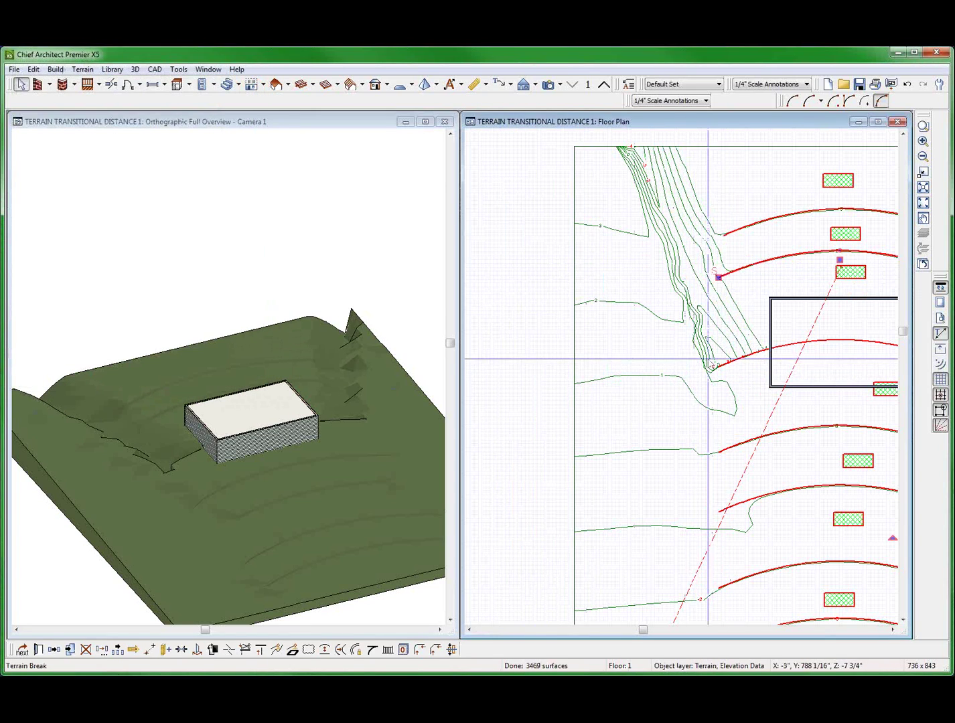
{"action": "left_click", "coordinate": [735, 369]}
{"action": "double_click", "coordinate": [736, 368]}
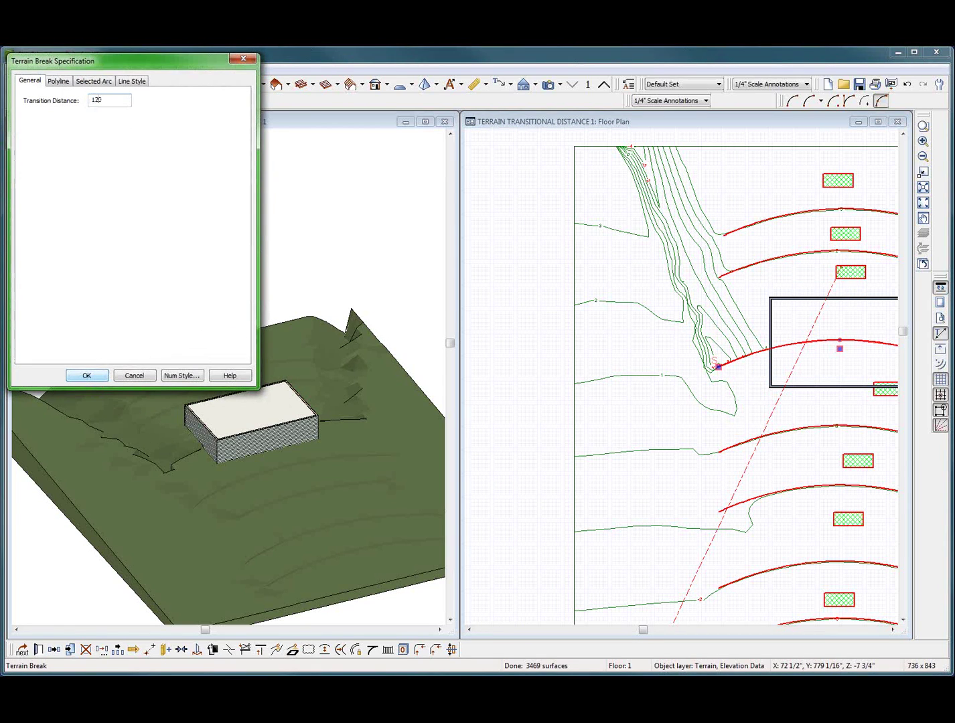
{"action": "left_click", "coordinate": [87, 374]}
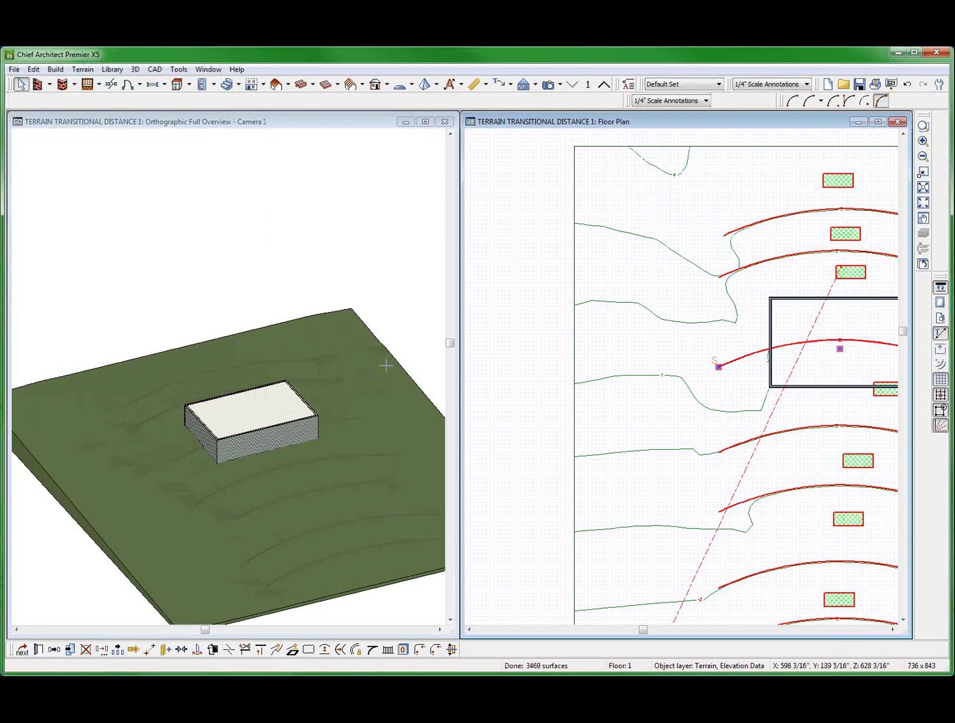
- Examine the contours across the whole terrain and around the rearmost elevation region behind the building
{"action": "left_click", "coordinate": [489, 363]}
{"action": "scroll", "coordinate": [493, 339], "scroll_direction": "down", "scroll_amount": 2}
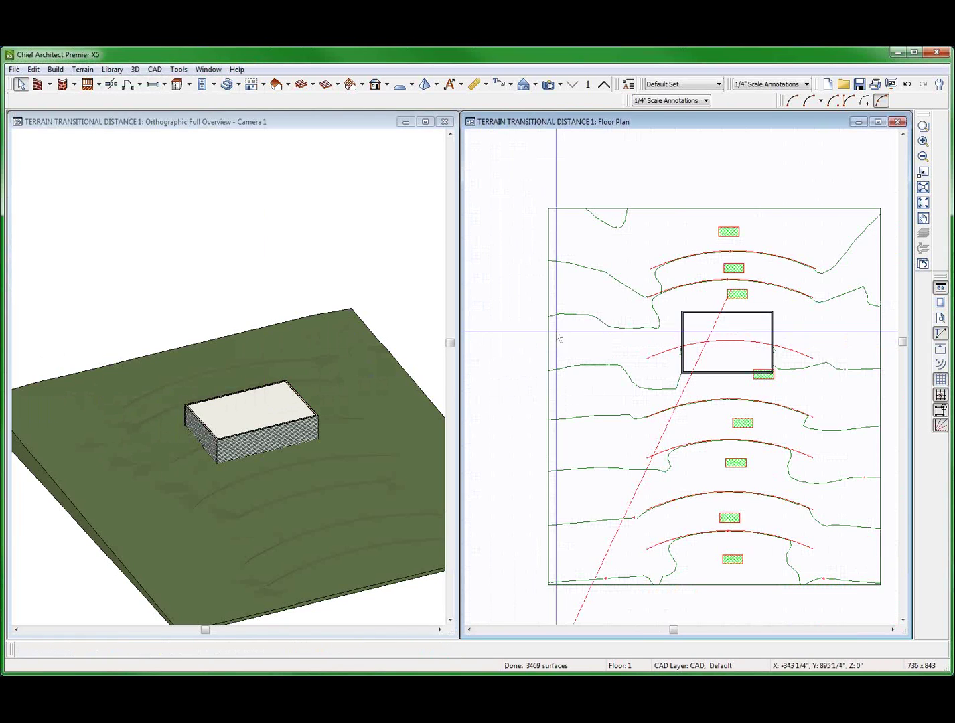
{"action": "left_click", "coordinate": [730, 232]}
{"action": "scroll", "coordinate": [734, 236], "scroll_direction": "up", "scroll_amount": 2}
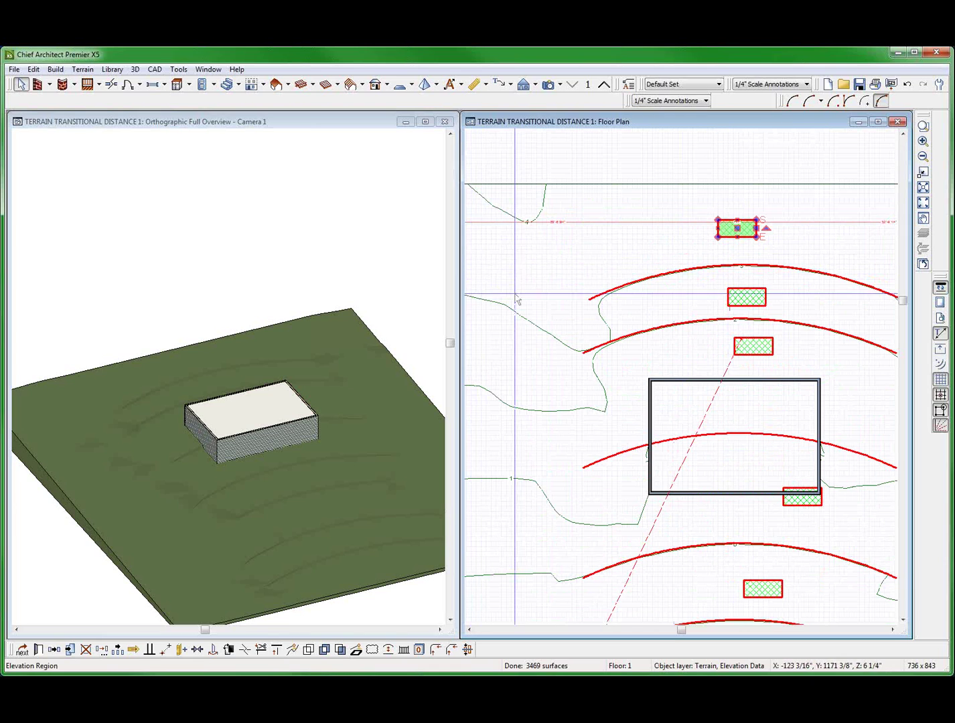
{"action": "scroll", "coordinate": [710, 329], "scroll_direction": "down", "scroll_amount": 3}
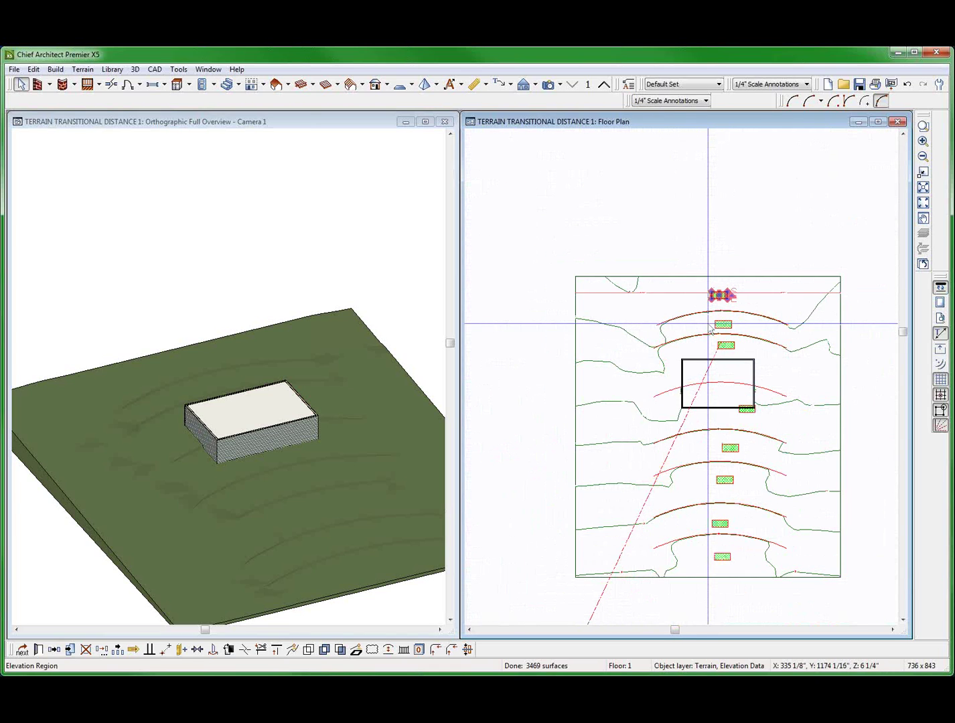
{"action": "scroll", "coordinate": [711, 328], "scroll_direction": "up", "scroll_amount": 2}
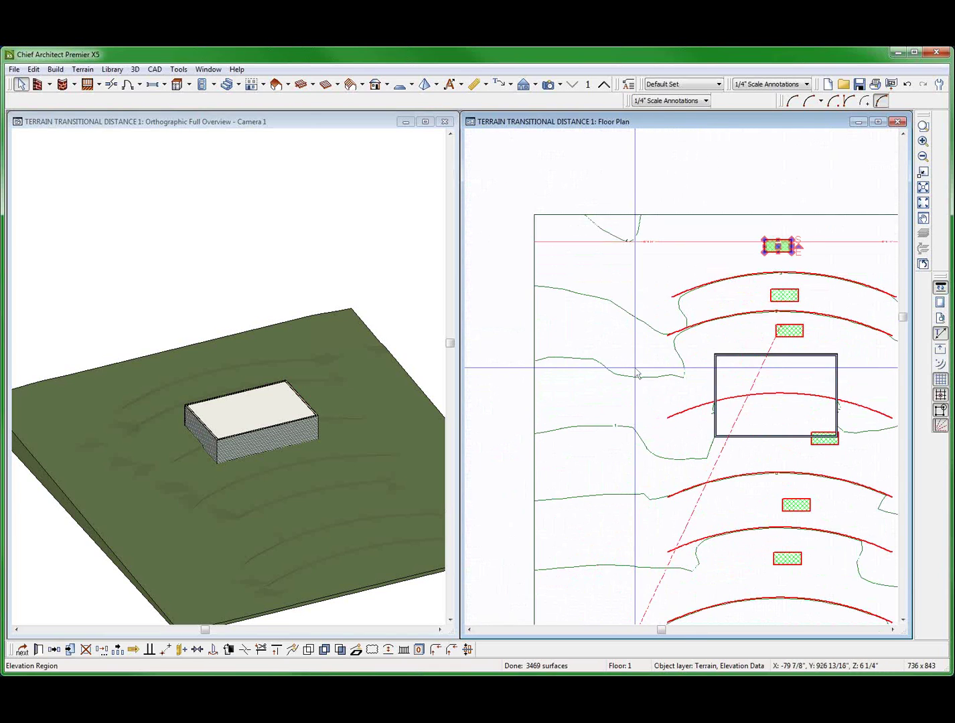
{"action": "key", "text": "Escape"}
- Set the transition distance to 400 for the two terrain breaks behind the building and the one through it together
{"action": "left_click", "coordinate": [672, 296]}
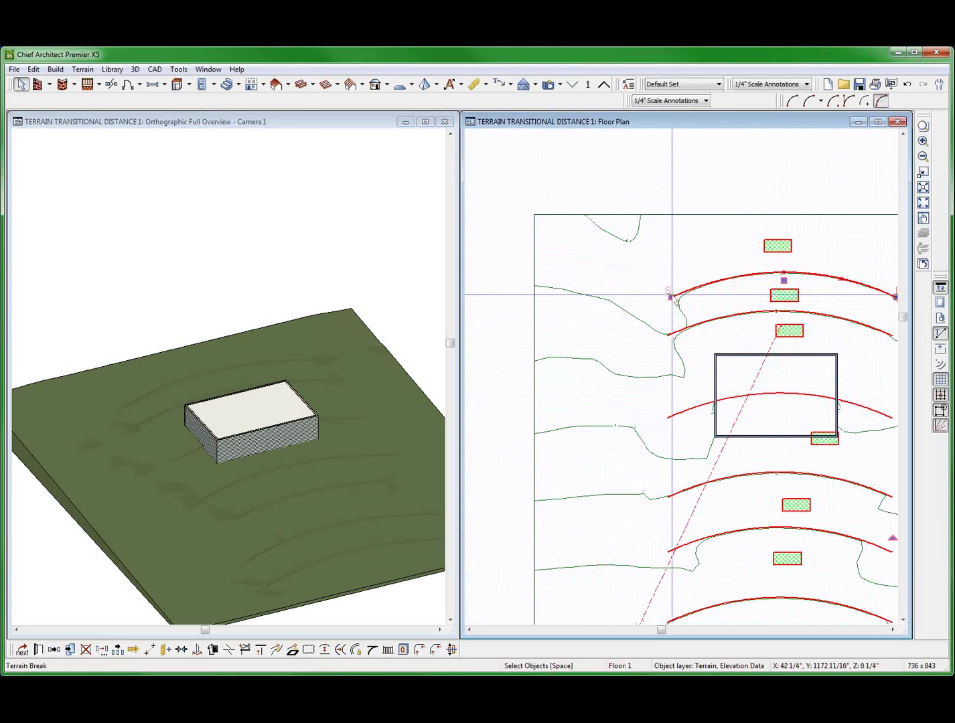
{"action": "scroll", "coordinate": [672, 296], "scroll_direction": "down", "scroll_amount": 2}
{"action": "left_click", "coordinate": [670, 324], "text": "shift"}
{"action": "left_click", "coordinate": [677, 378], "text": "shift"}
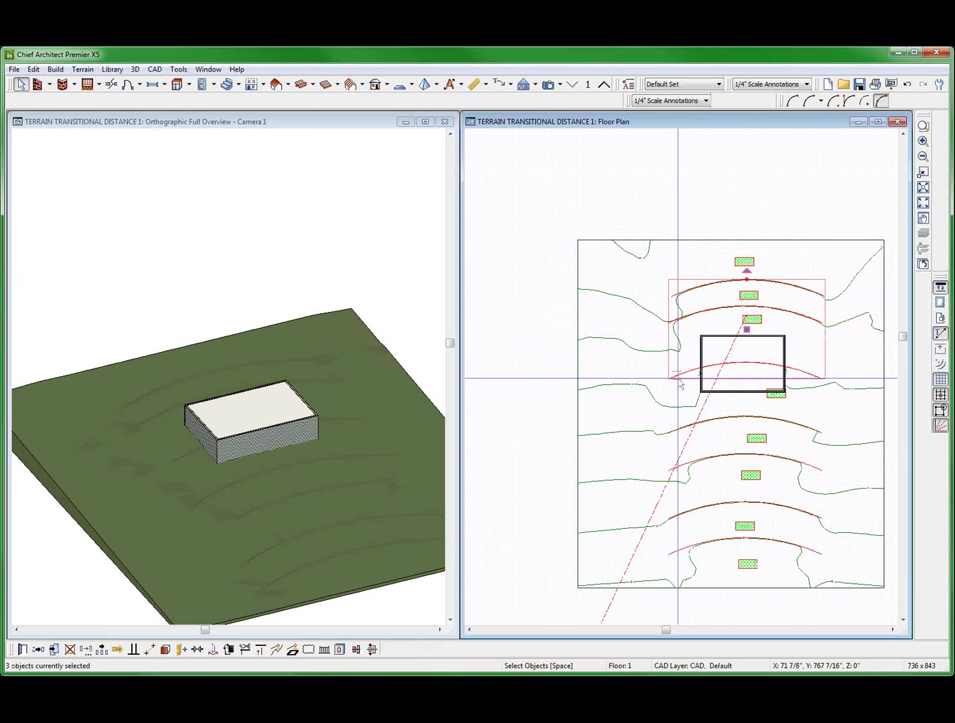
{"action": "key", "text": "ctrl+e"}
{"action": "type", "text": "400"}
{"action": "key", "text": "Return"}
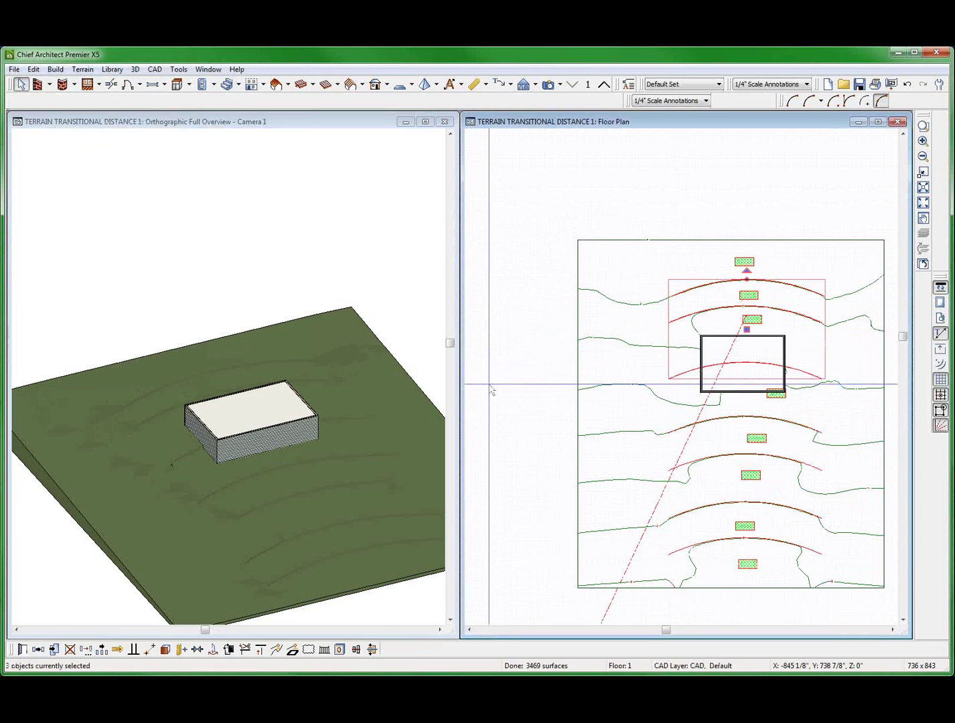
- Revise the shared transition distance of the three selected terrain breaks once more, apply it and clear the selection
{"action": "scroll", "coordinate": [670, 263], "scroll_direction": "up", "scroll_amount": 2}
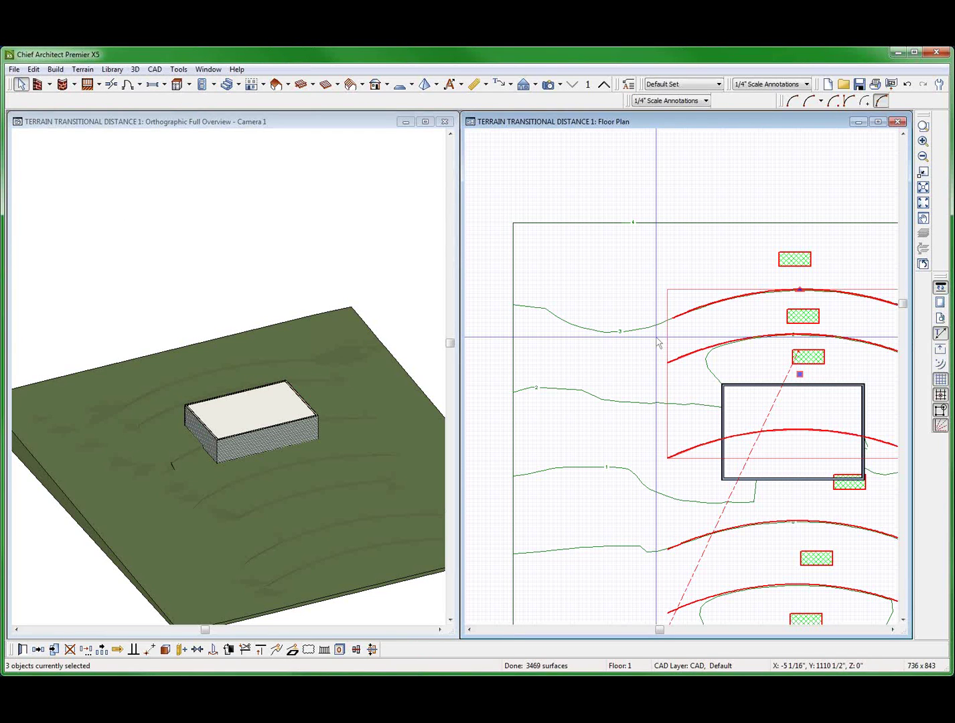
{"action": "key", "text": "ctrl+e"}
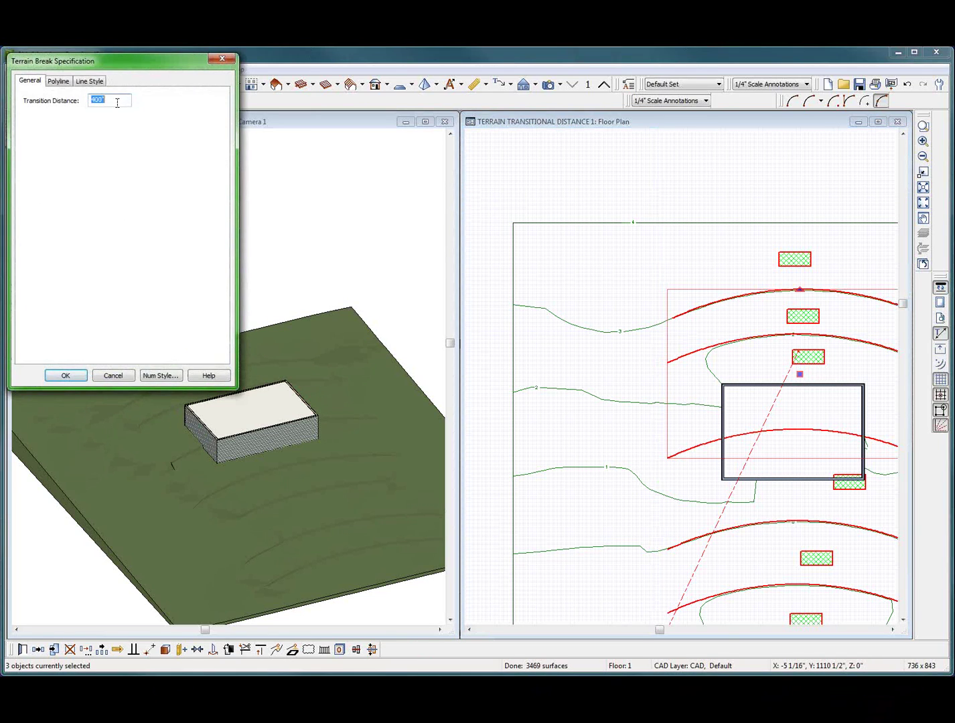
{"action": "type", "text": "4"}
{"action": "left_click", "coordinate": [67, 376]}
{"action": "left_click", "coordinate": [653, 326]}
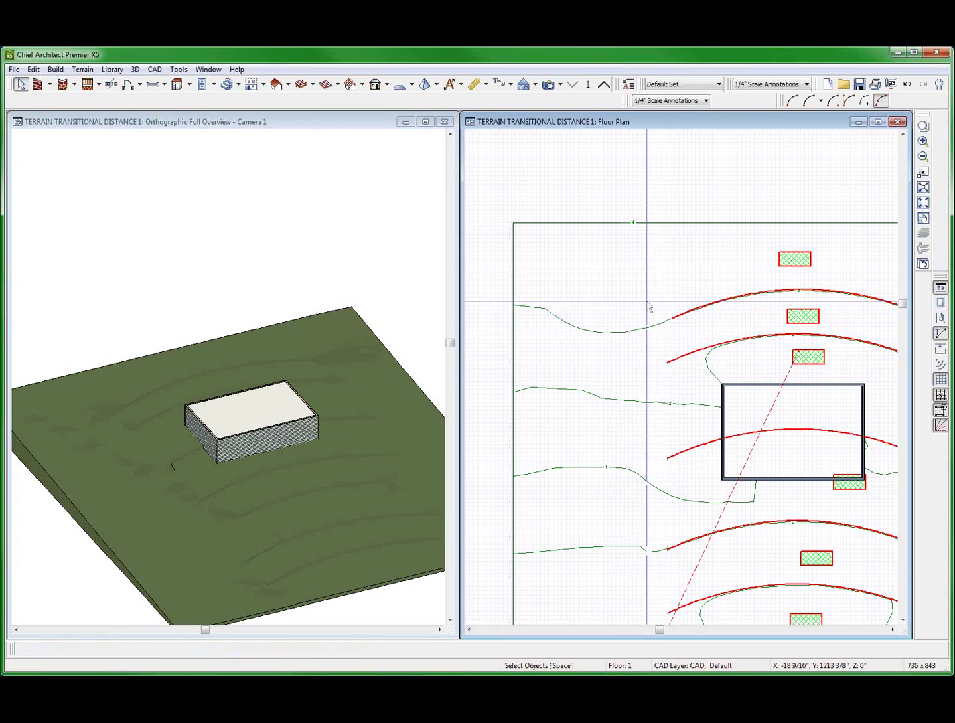
- Draw a rectangular polyline from the left end of the rearmost terrain break to the terrain's left edge and select its lower edge
{"action": "key", "text": "shift+r"}
{"action": "left_click_drag", "start_coordinate": [672, 319], "coordinate": [514, 393]}
{"action": "key", "text": "space"}
{"action": "left_click", "coordinate": [547, 393]}
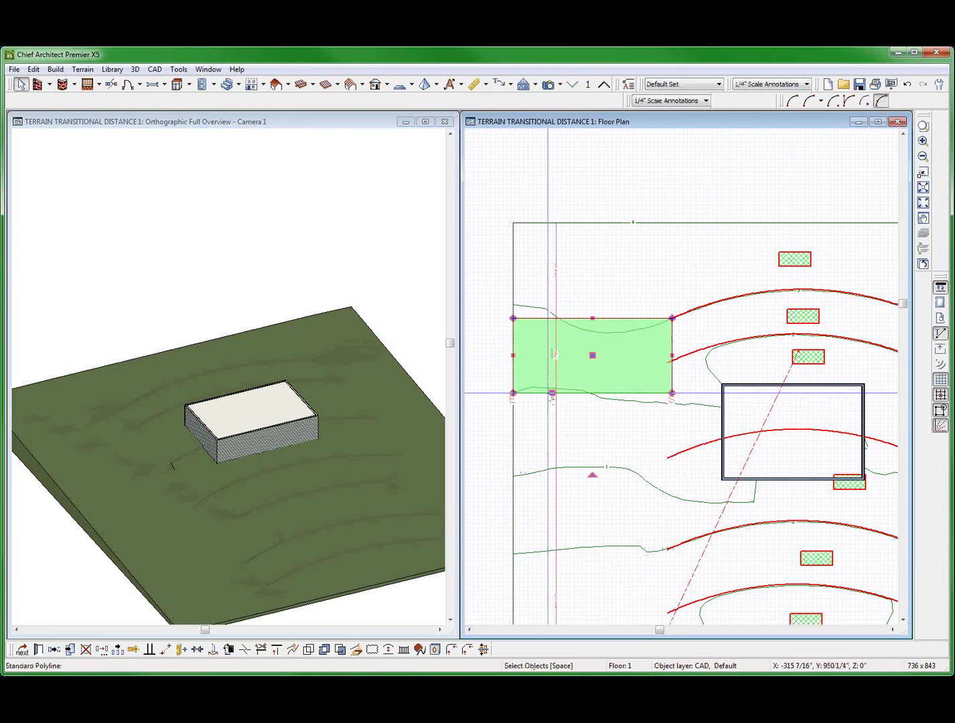
- Measure the distance from the rearmost terrain break's left end to the terrain's left edge using the rectangular polyline's horizontal dimension
{"action": "scroll", "coordinate": [602, 355], "scroll_direction": "up", "scroll_amount": 1}
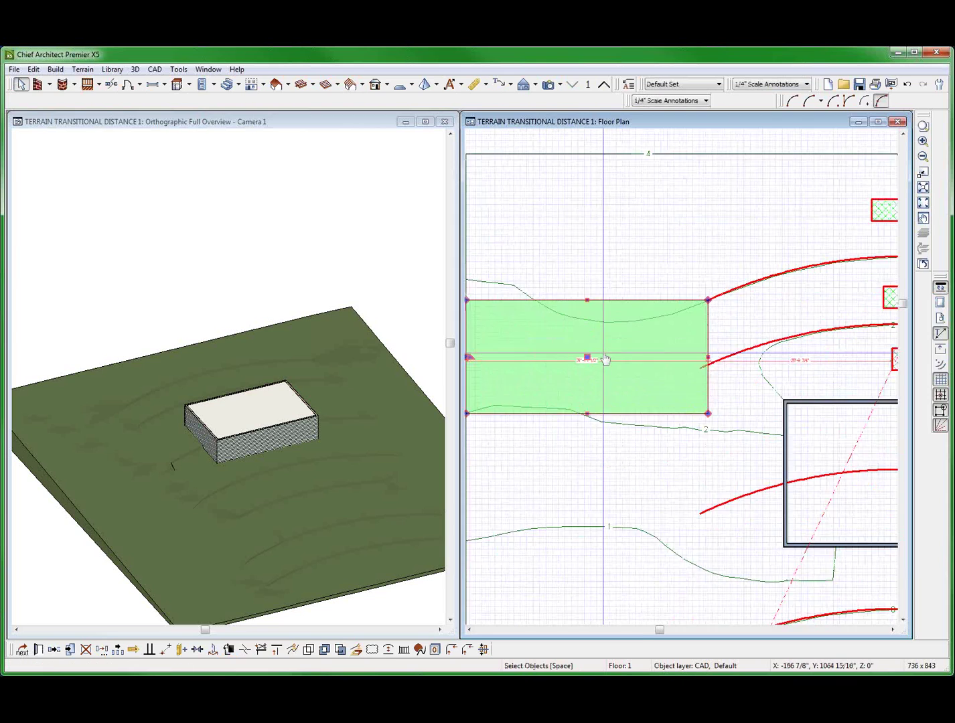
{"action": "scroll", "coordinate": [604, 360], "scroll_direction": "up", "scroll_amount": 1}
{"action": "left_click", "coordinate": [596, 365]}
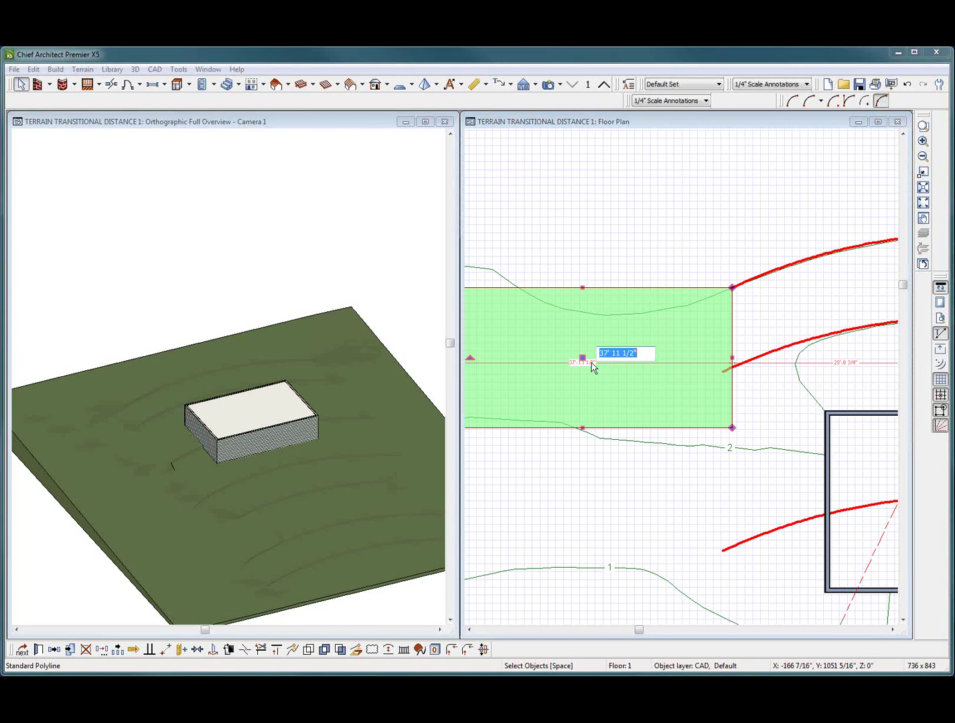
{"action": "left_click", "coordinate": [653, 202]}
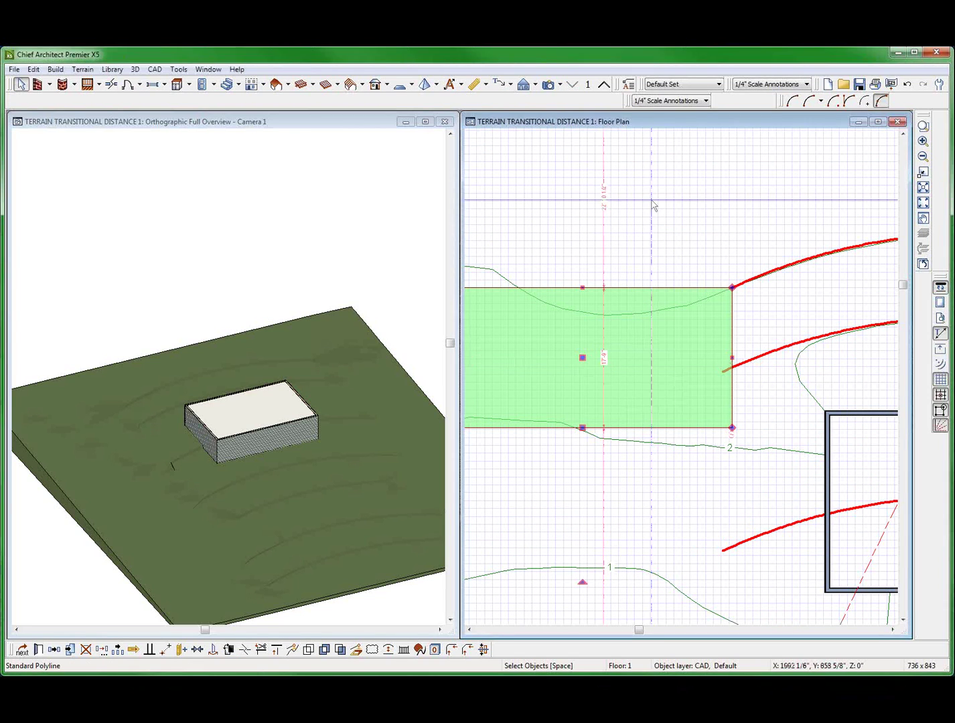
{"action": "scroll", "coordinate": [643, 239], "scroll_direction": "down", "scroll_amount": 2}
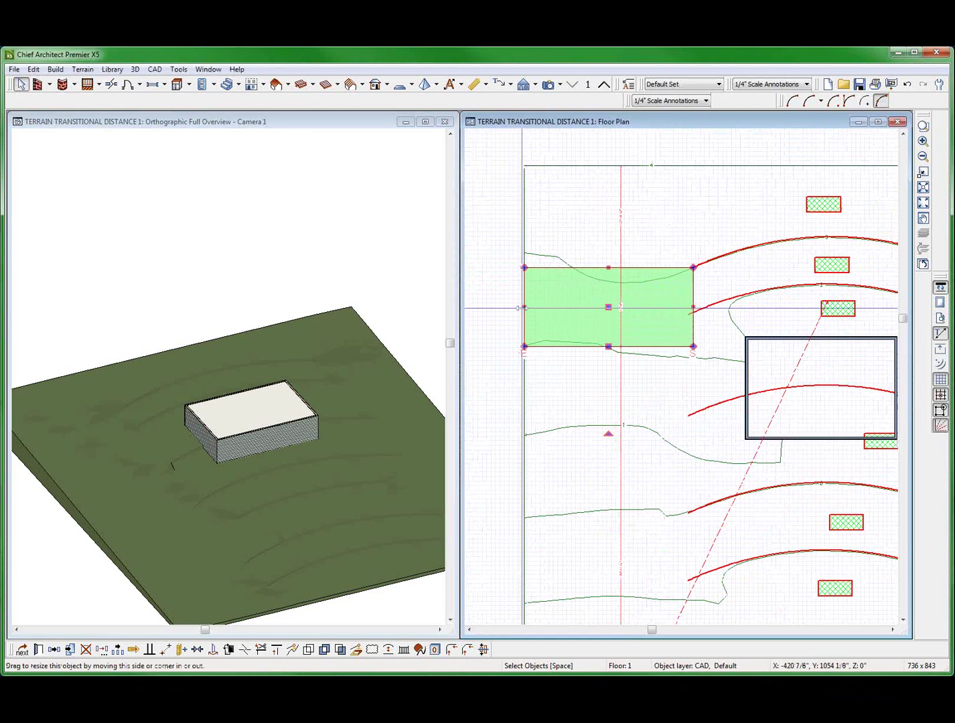
{"action": "scroll", "coordinate": [690, 295], "scroll_direction": "down", "scroll_amount": 1}
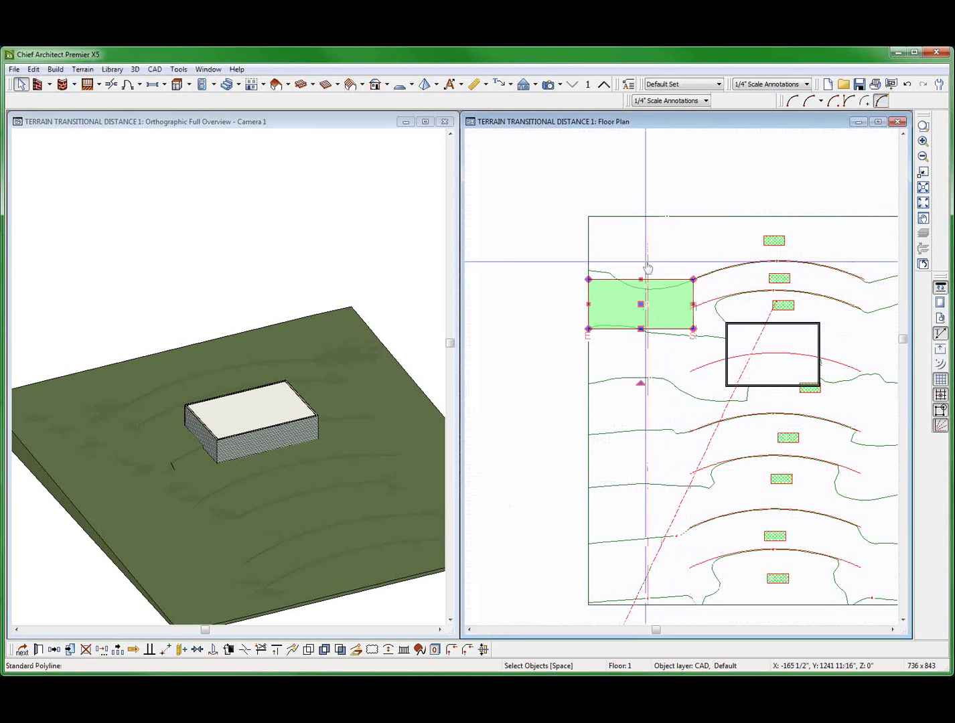
{"action": "left_click", "coordinate": [704, 269]}
{"action": "left_click", "coordinate": [706, 273]}
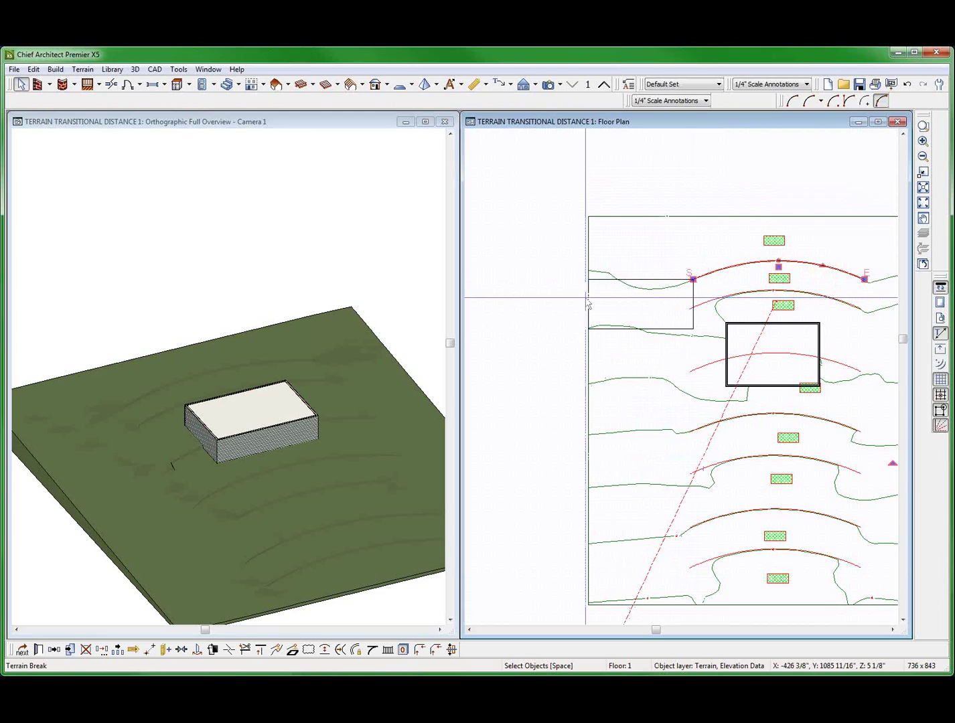
{"action": "left_click", "coordinate": [641, 279]}
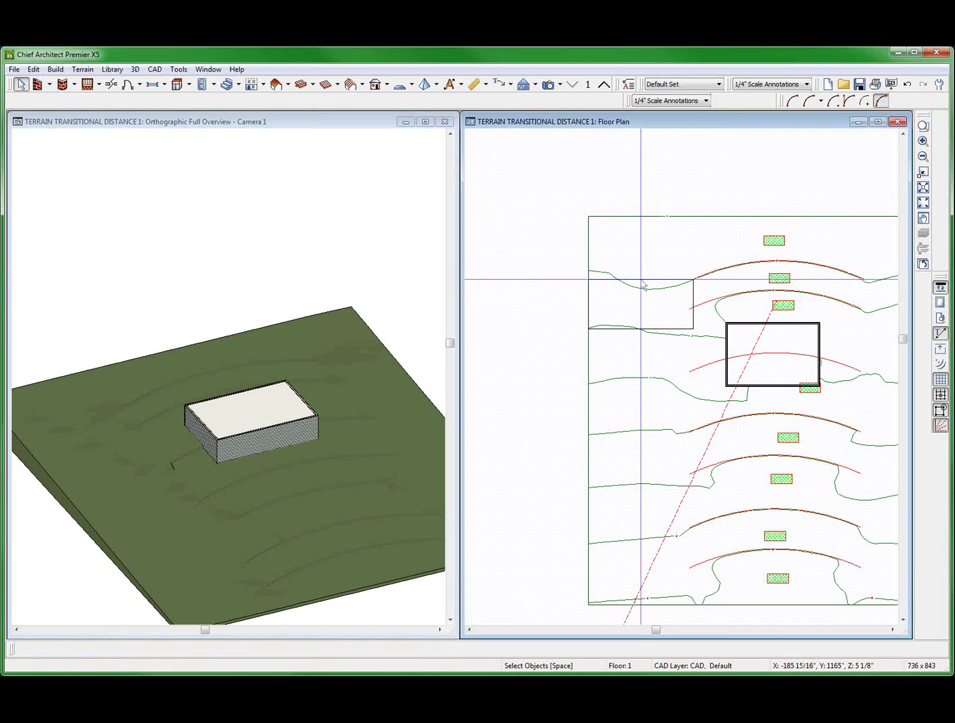
- Extend the terrain perimeter's left edge outward, well beyond the rectangular polyline
{"action": "left_click", "coordinate": [606, 243]}
{"action": "left_click", "coordinate": [587, 227]}
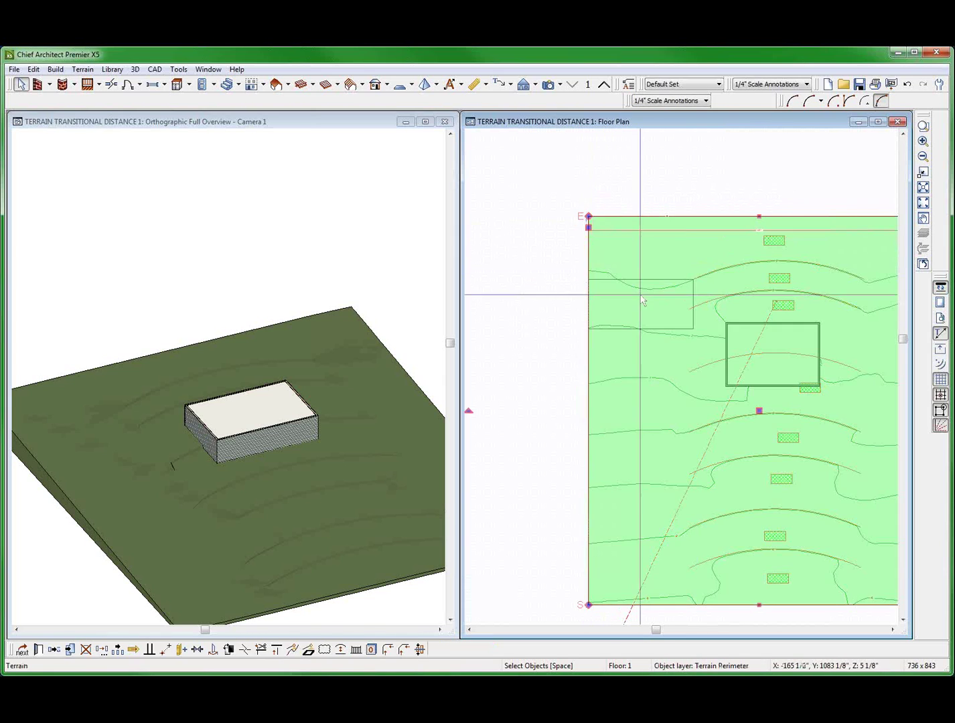
{"action": "scroll", "coordinate": [690, 324], "scroll_direction": "down", "scroll_amount": 2}
{"action": "left_click", "coordinate": [616, 262]}
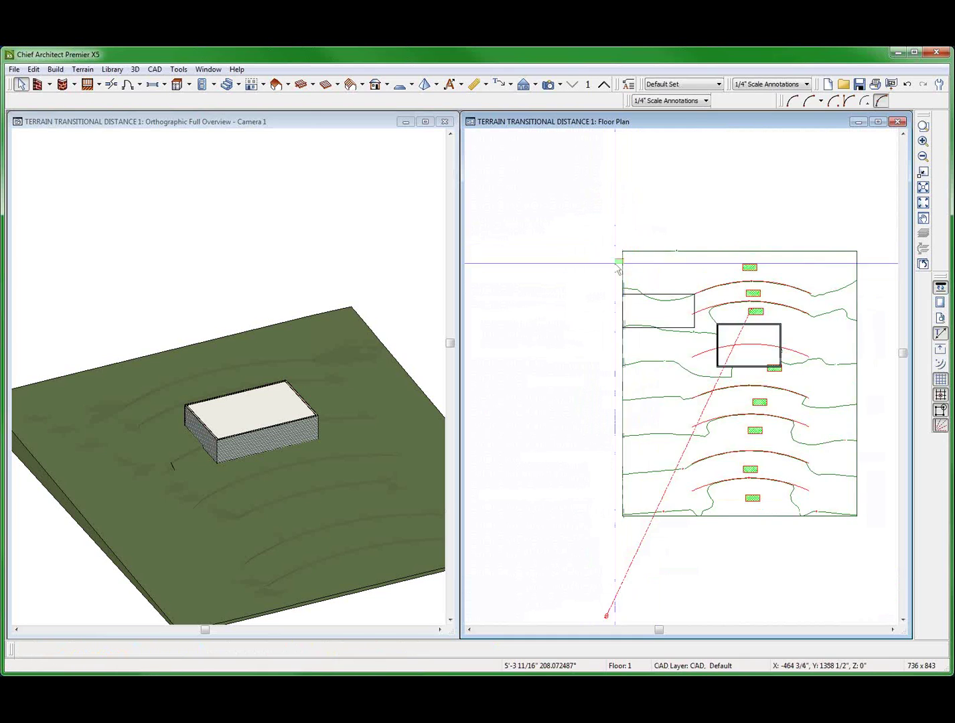
{"action": "left_click", "coordinate": [622, 264]}
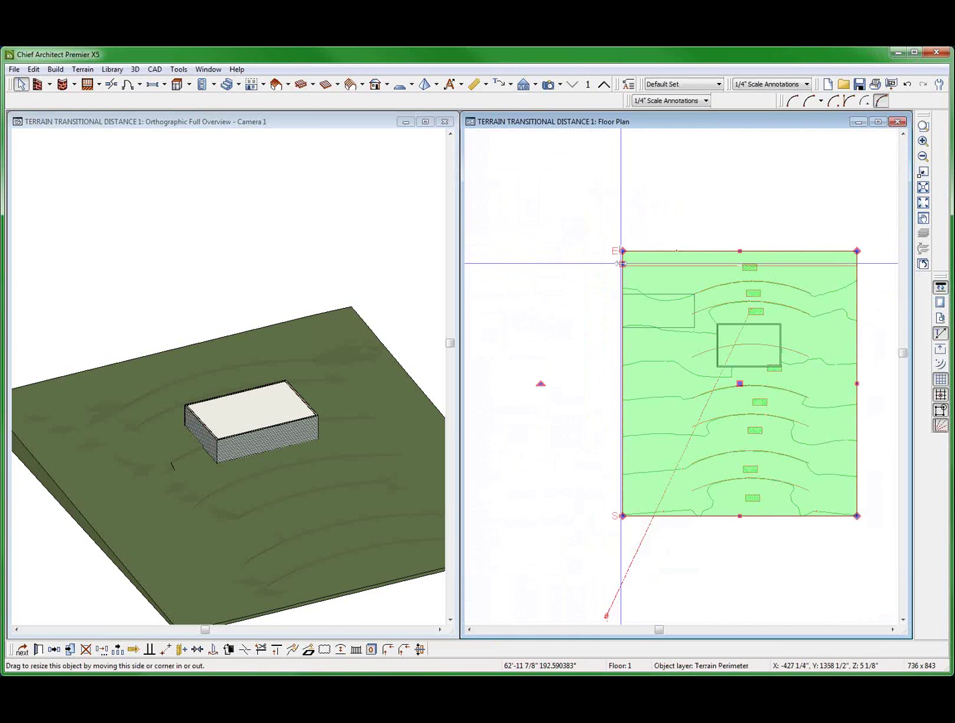
{"action": "left_click_drag", "start_coordinate": [623, 264], "coordinate": [512, 265]}
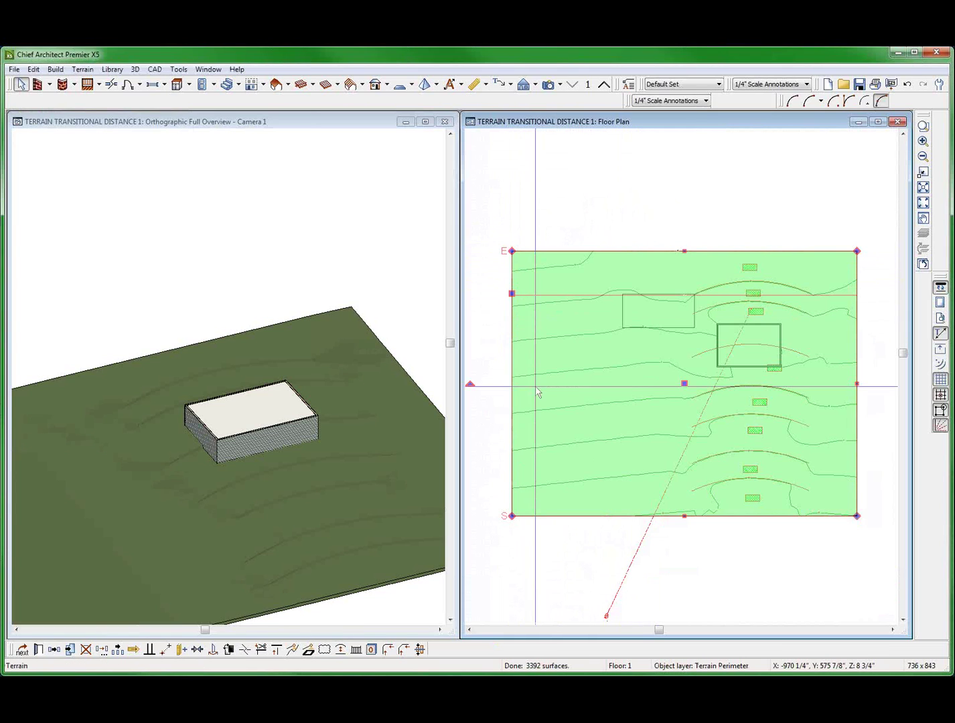
- Delete the rectangular polyline and extend the terrain perimeter's right edge outward, well away from the terrain breaks
{"action": "left_click", "coordinate": [624, 310]}
{"action": "key", "text": "Delete"}
{"action": "scroll", "coordinate": [504, 342], "scroll_direction": "down", "scroll_amount": 5}
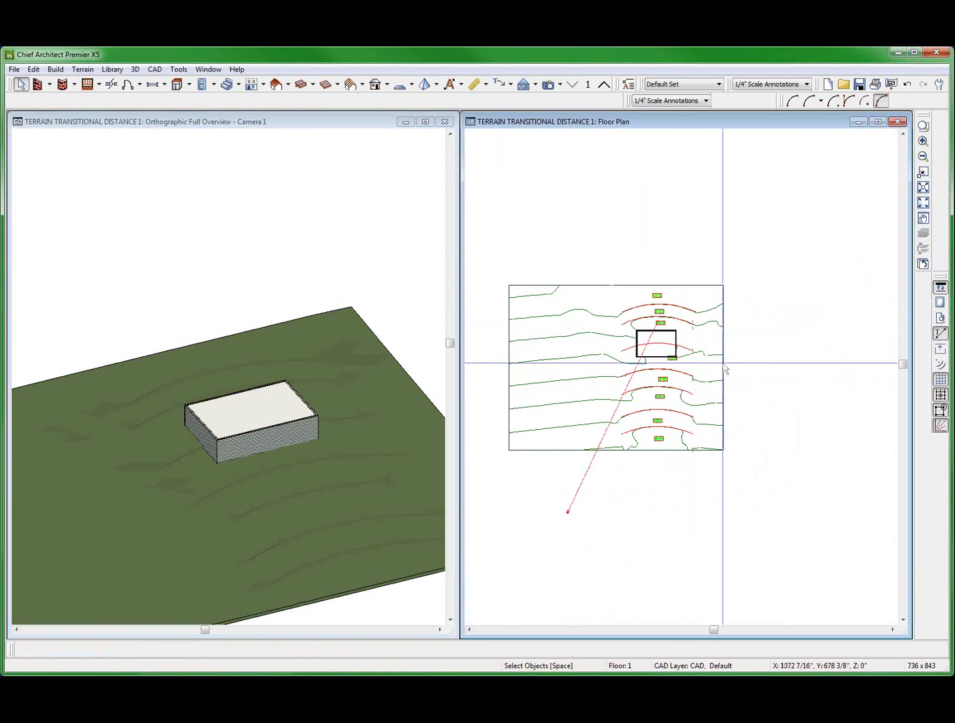
{"action": "left_click", "coordinate": [723, 367]}
{"action": "left_click_drag", "start_coordinate": [723, 367], "coordinate": [841, 359]}
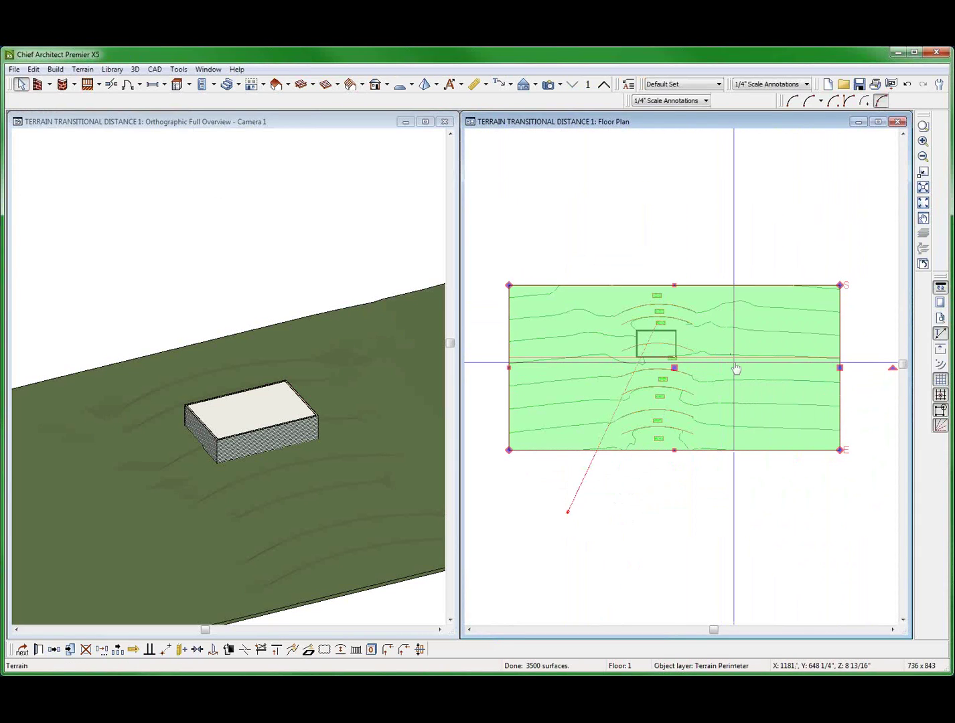
{"action": "key", "text": "Escape"}
- Set the transition distance of the first terrain break in front of the building to 120
{"action": "scroll", "coordinate": [736, 369], "scroll_direction": "up", "scroll_amount": 4}
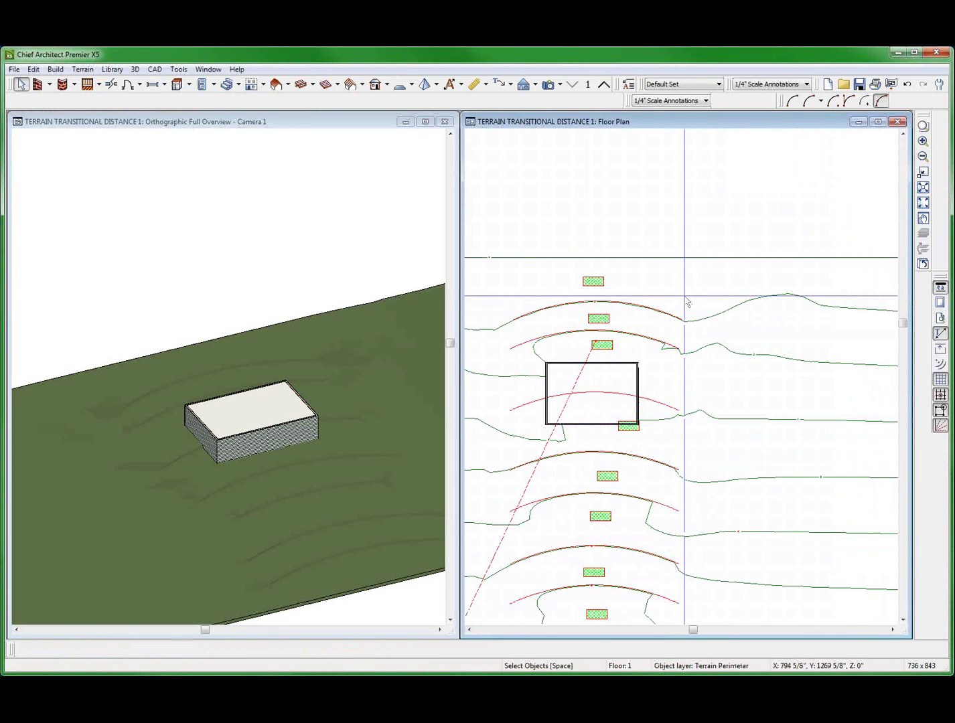
{"action": "left_click", "coordinate": [669, 318]}
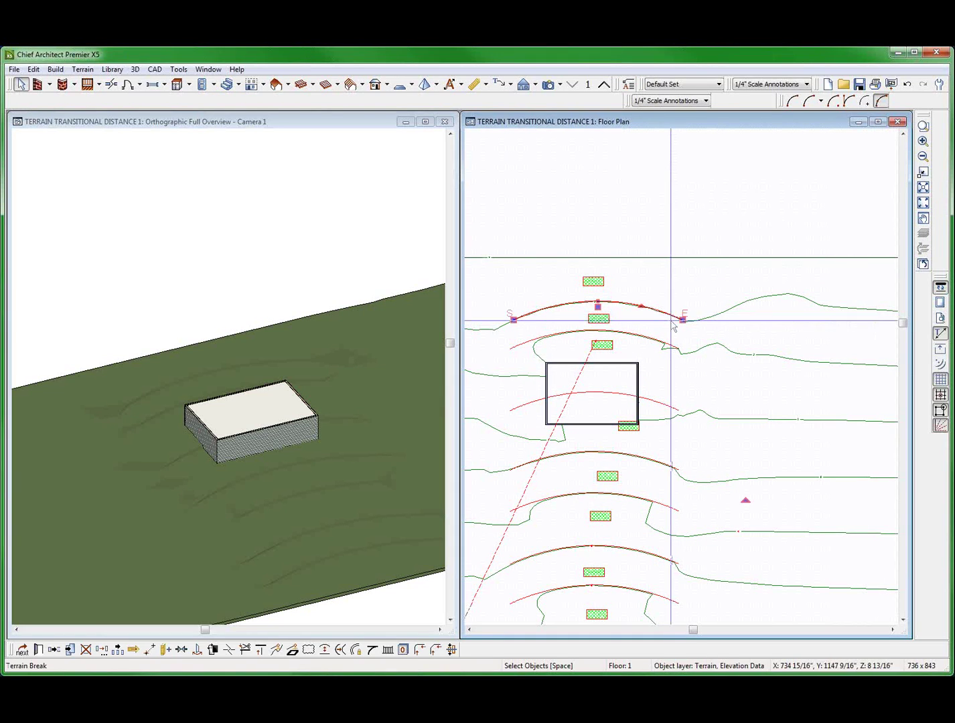
{"action": "left_click", "coordinate": [673, 470]}
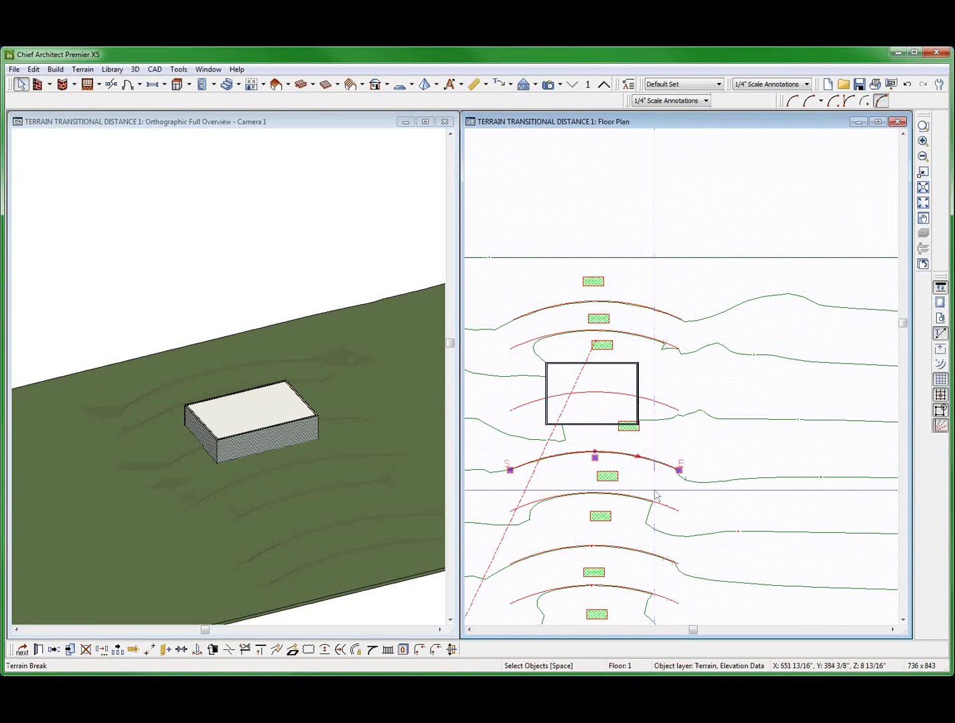
{"action": "scroll", "coordinate": [660, 533], "scroll_direction": "up", "scroll_amount": 1}
{"action": "left_click", "coordinate": [38, 649]}
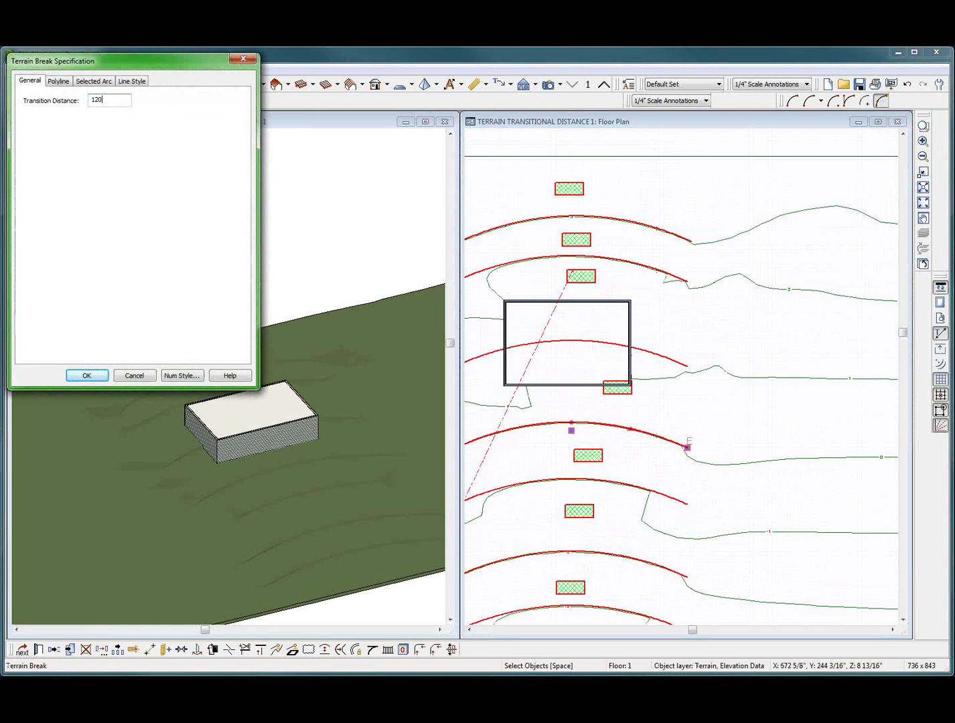
{"action": "key", "text": "Return"}
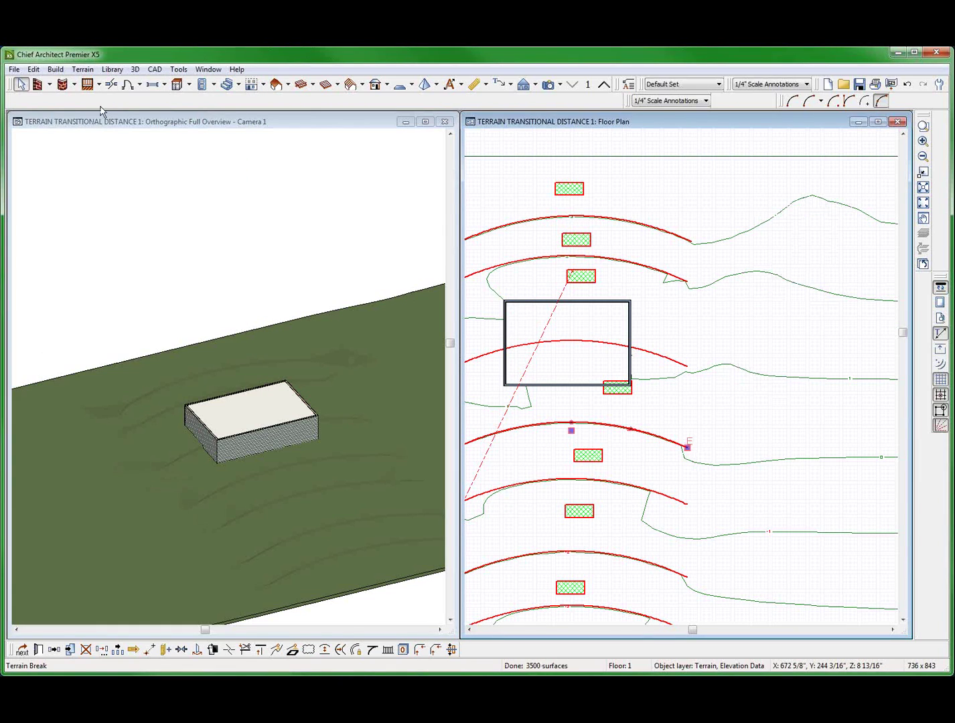
- Try a transition distance of 2" on the frontmost terrain break
{"action": "scroll", "coordinate": [616, 340], "scroll_direction": "down", "scroll_amount": 2}
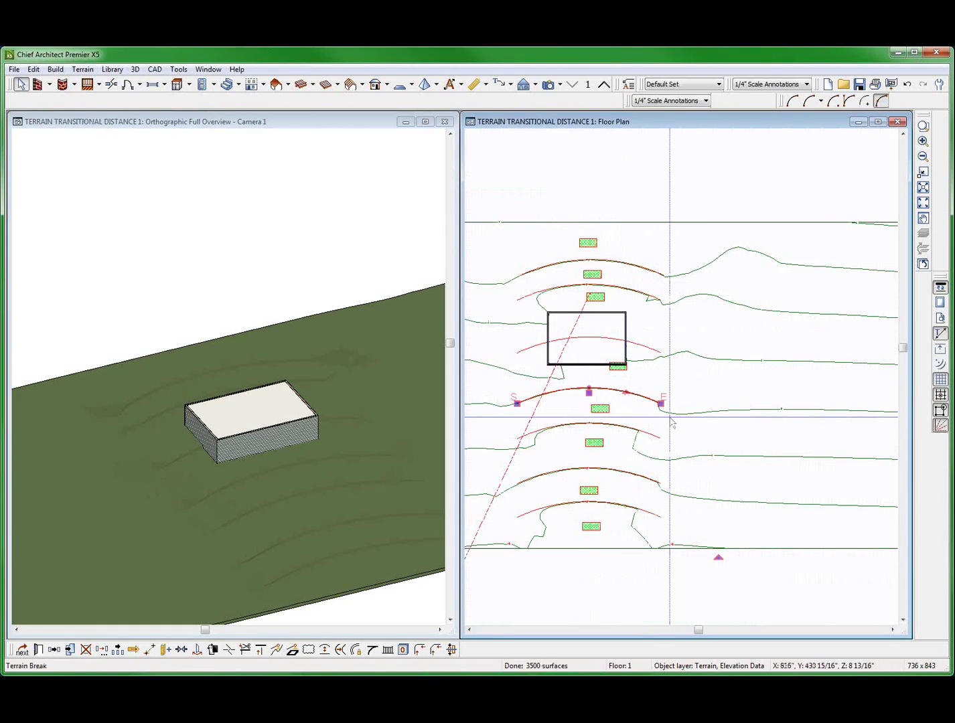
{"action": "left_click_drag", "start_coordinate": [655, 406], "coordinate": [655, 519]}
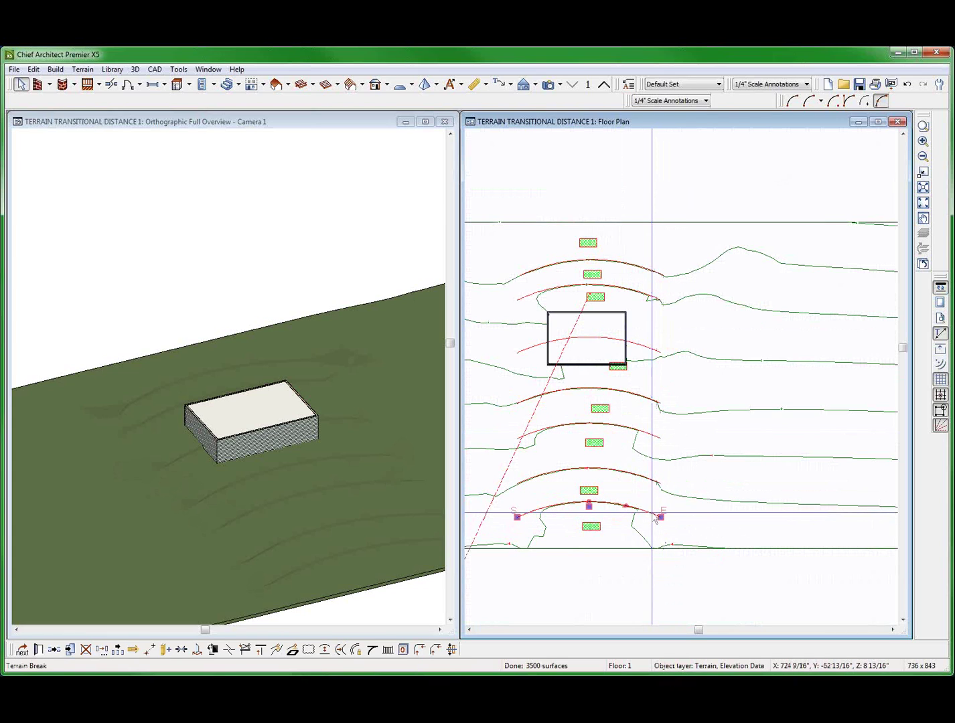
{"action": "double_click", "coordinate": [657, 520]}
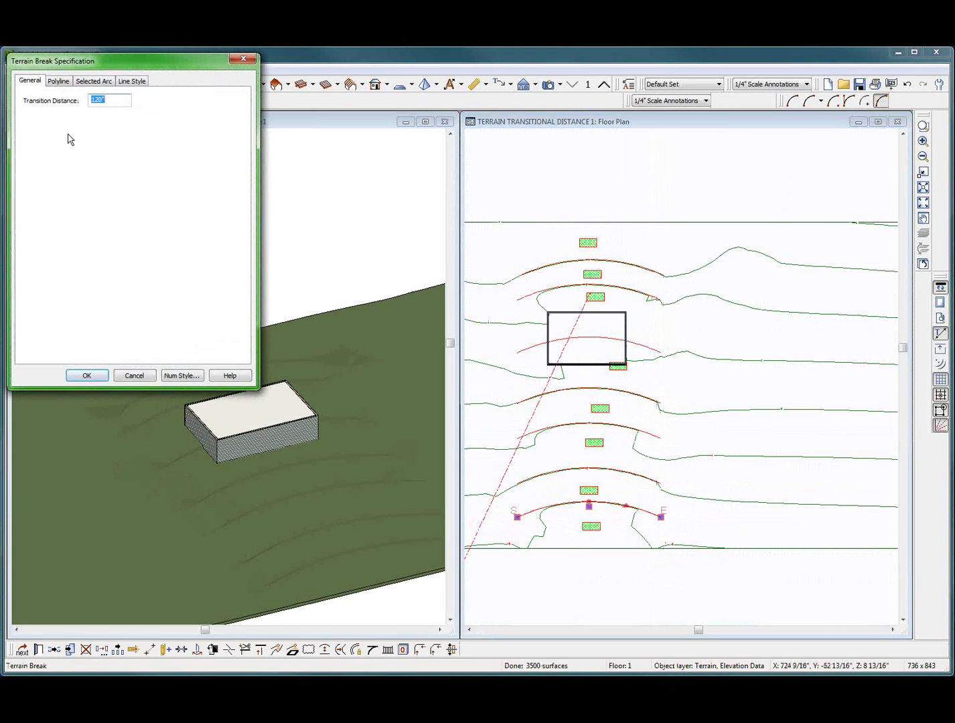
{"action": "type", "text": "0"}
{"action": "key", "text": "Return"}
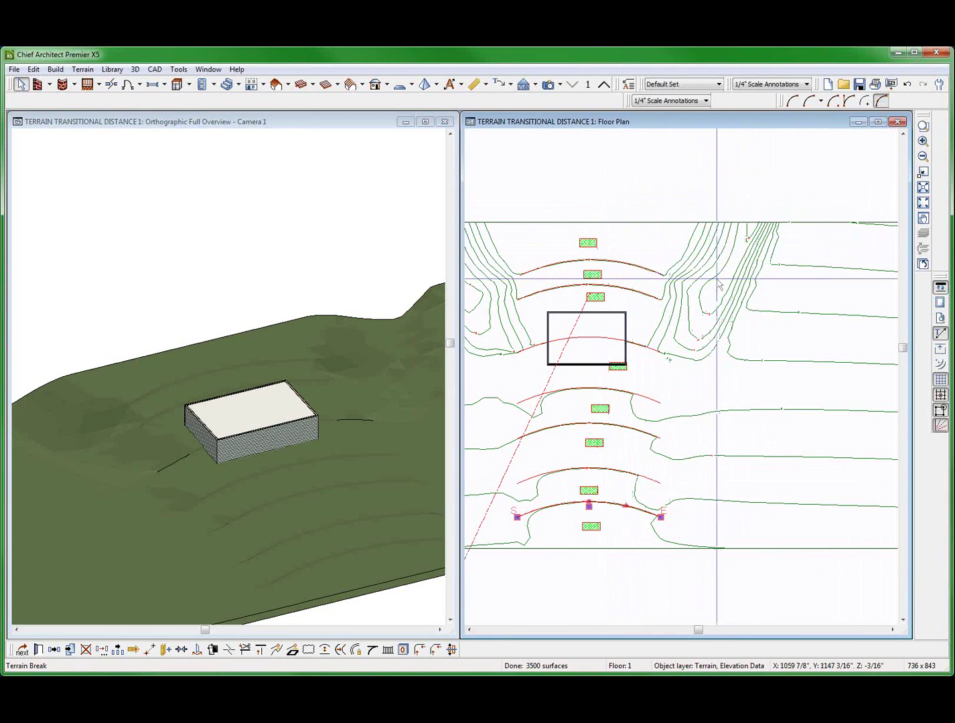
- Set the frontmost terrain break's transition distance back to 120
{"action": "left_click", "coordinate": [39, 650]}
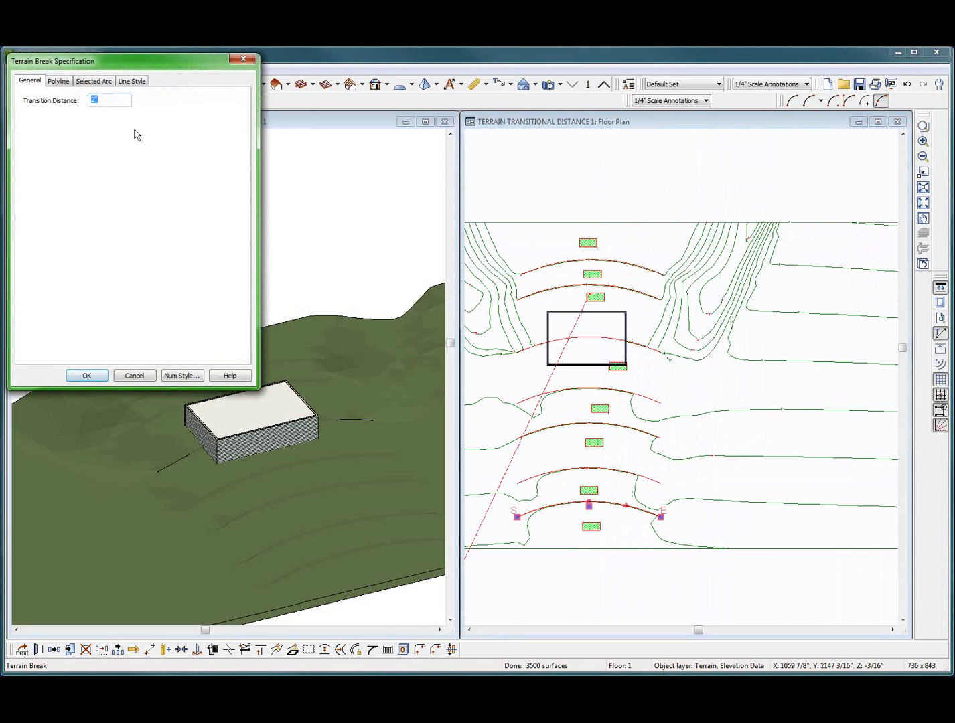
{"action": "type", "text": "120"}
{"action": "key", "text": "Return"}
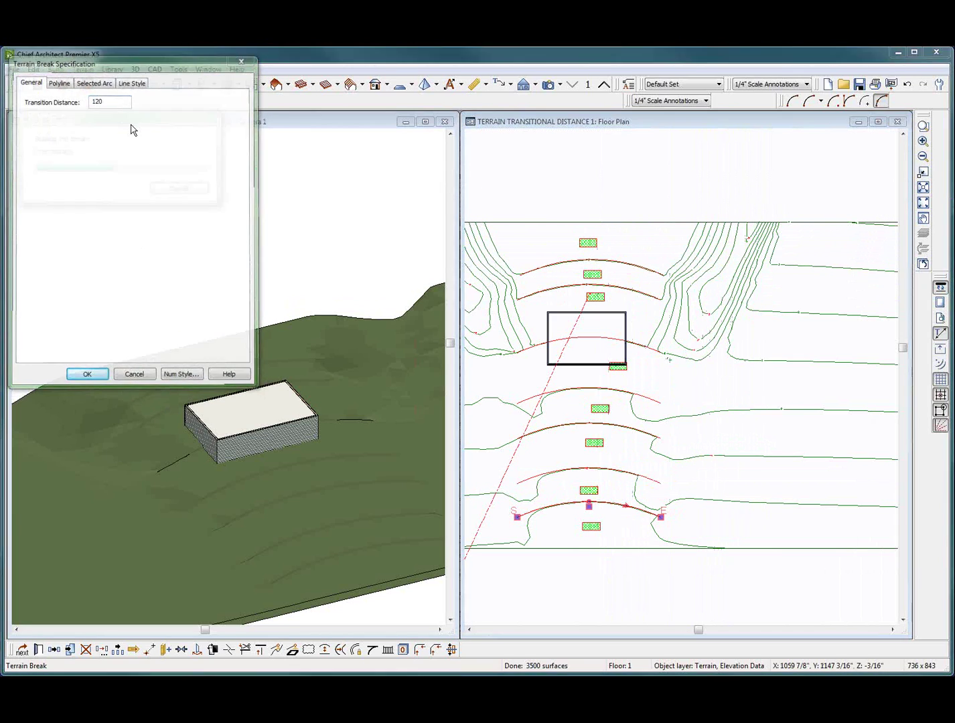
- Try a transition distance of 400 on the frontmost terrain break
{"action": "key", "text": "ctrl+e"}
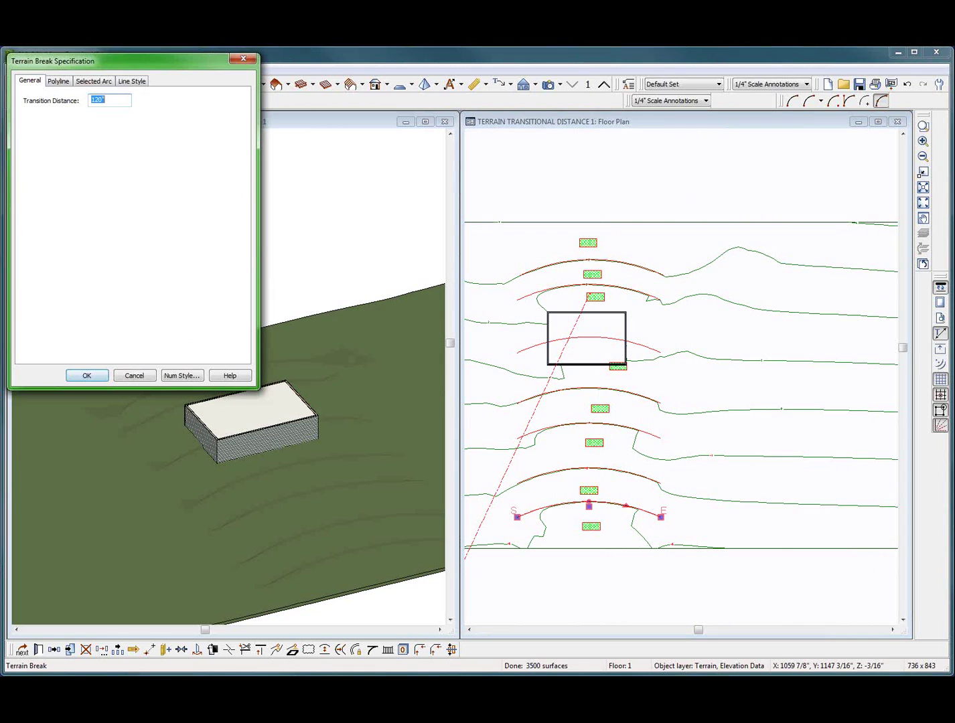
{"action": "type", "text": "400"}
{"action": "key", "text": "Return"}
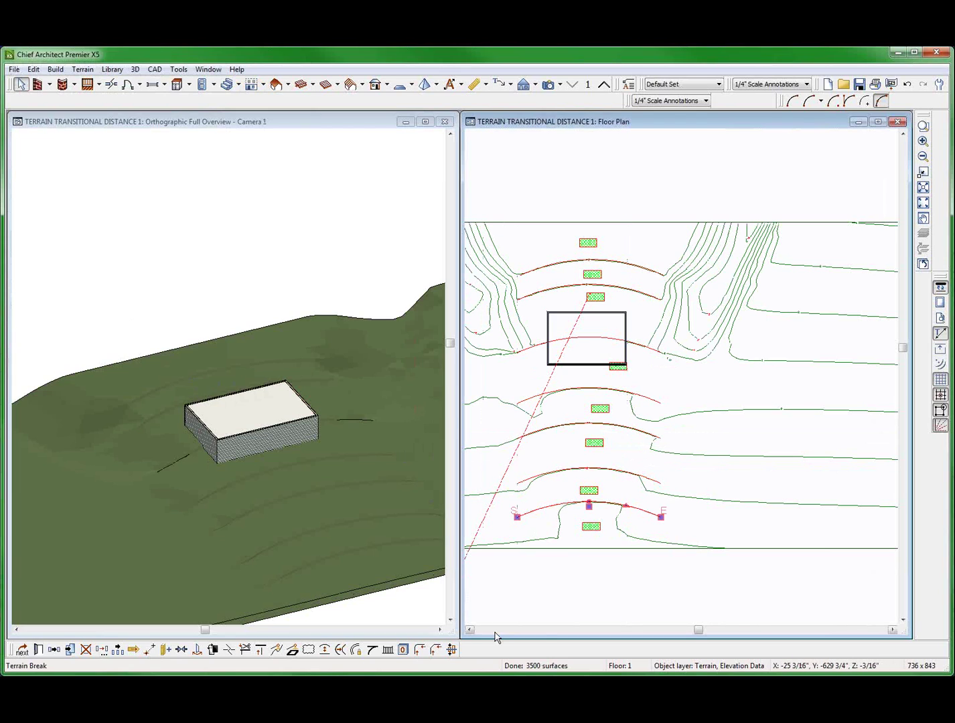
- Return the frontmost terrain break's transition distance from the trial setting to 120
{"action": "double_click", "coordinate": [659, 517]}
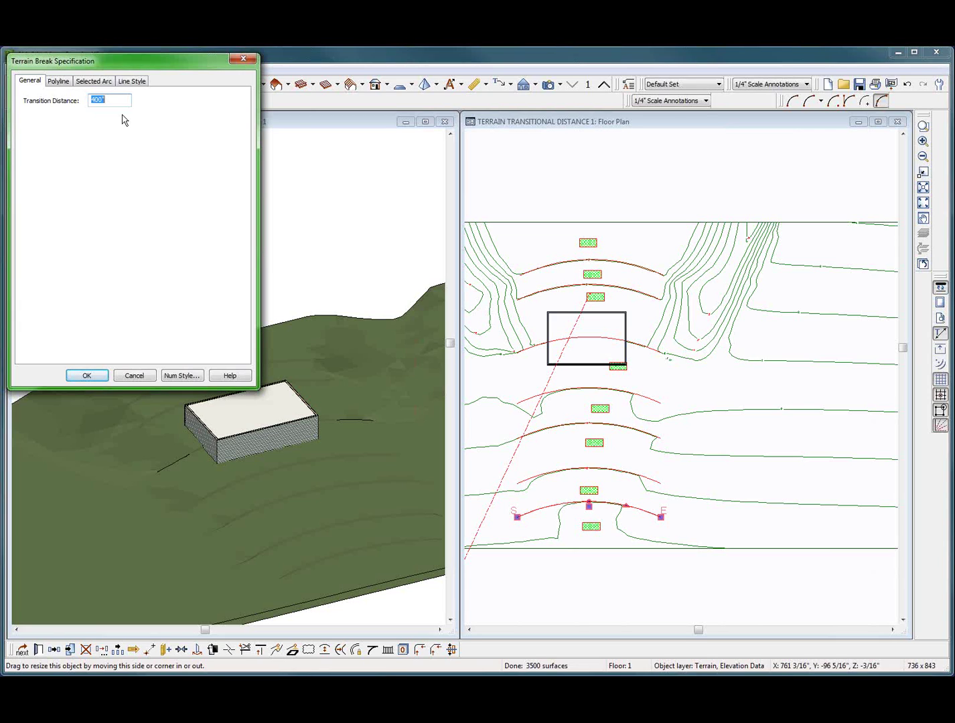
{"action": "type", "text": "120"}
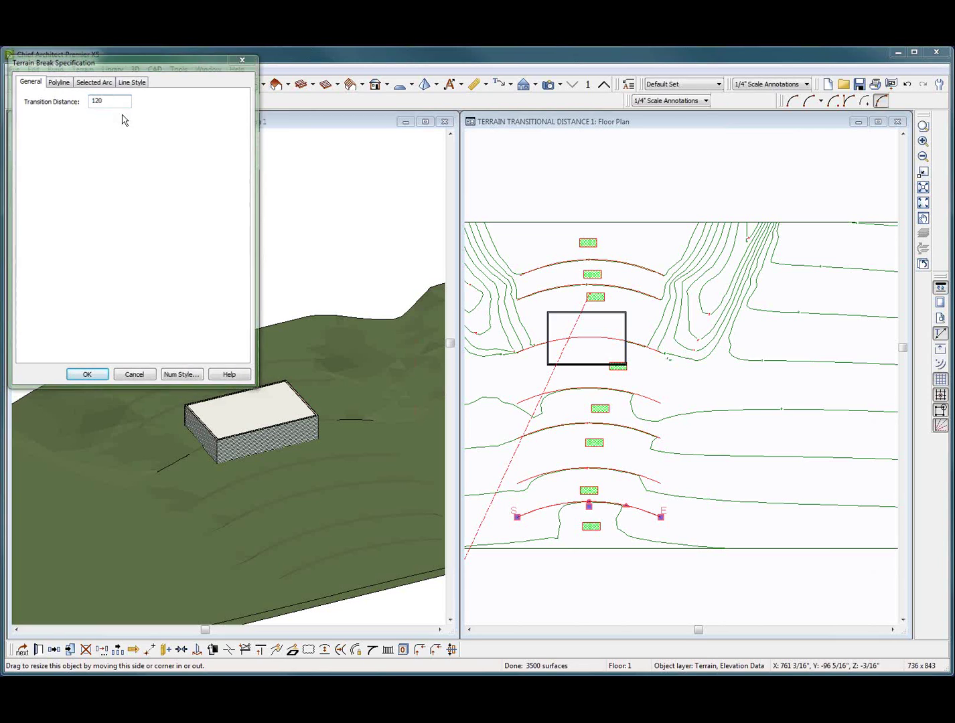
{"action": "key", "text": "Return"}
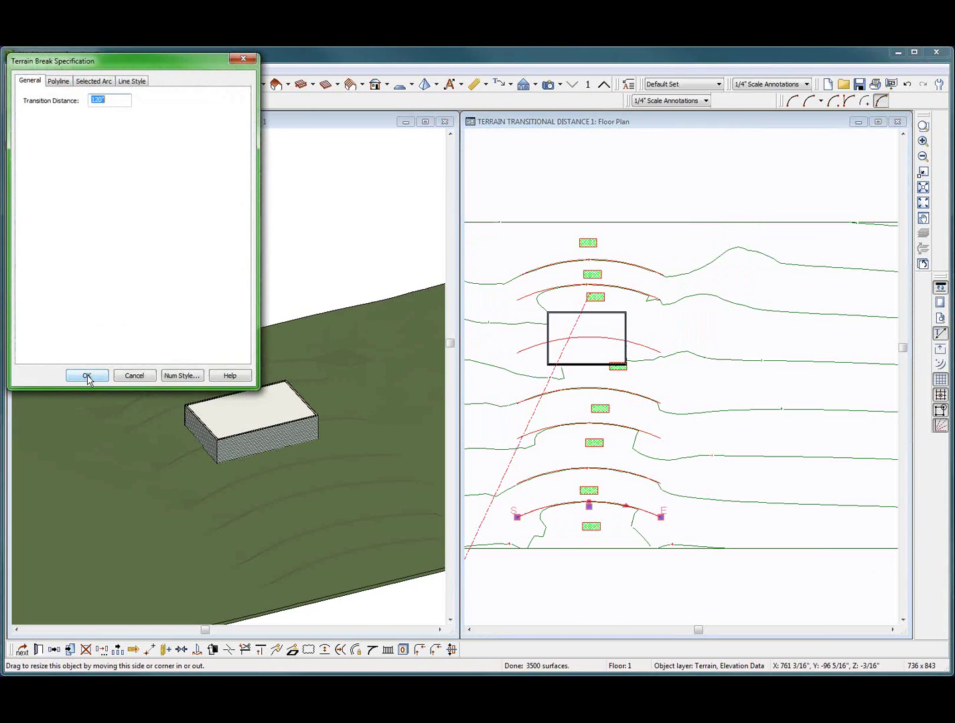
- Try the 2" transition distance on the frontmost terrain break once more and restore its previous value
{"action": "left_click", "coordinate": [86, 375]}
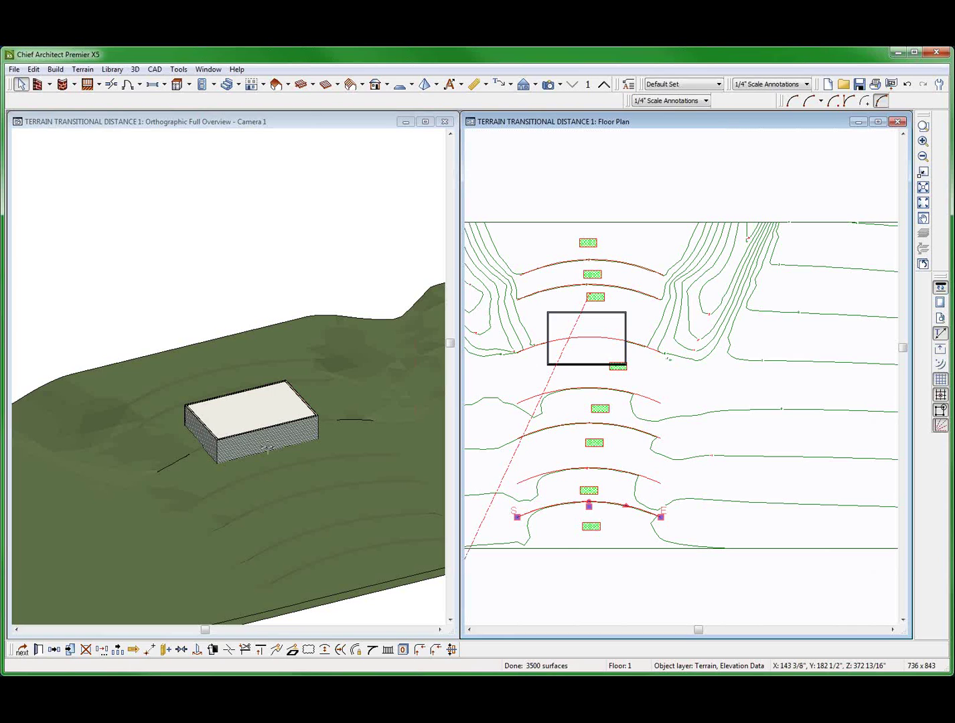
{"action": "left_click", "coordinate": [38, 649]}
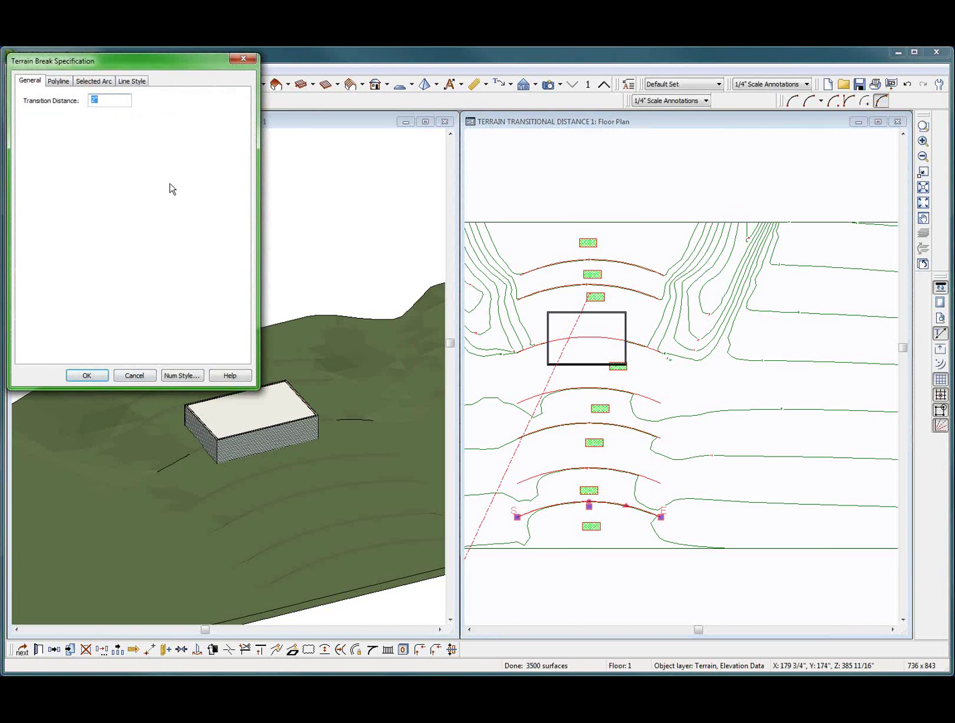
{"action": "key", "text": "Return"}
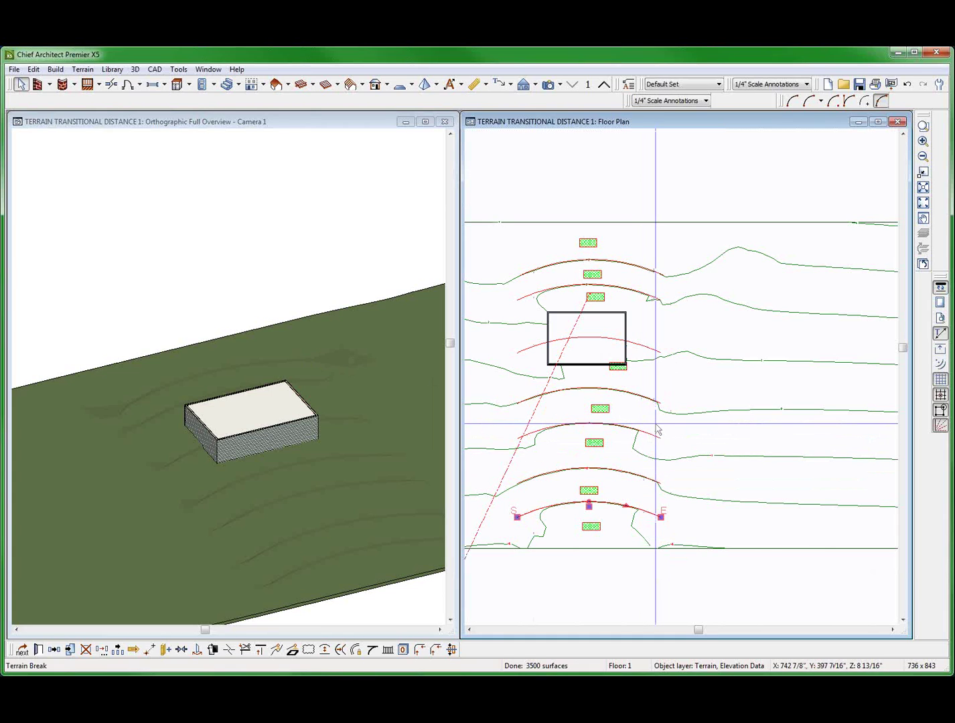
- Enable Interpolate Tangent to Edge for the elevation region nearest the terrain's rear edge
{"action": "scroll", "coordinate": [807, 381], "scroll_direction": "down", "scroll_amount": 2}
{"action": "left_click", "coordinate": [812, 372]}
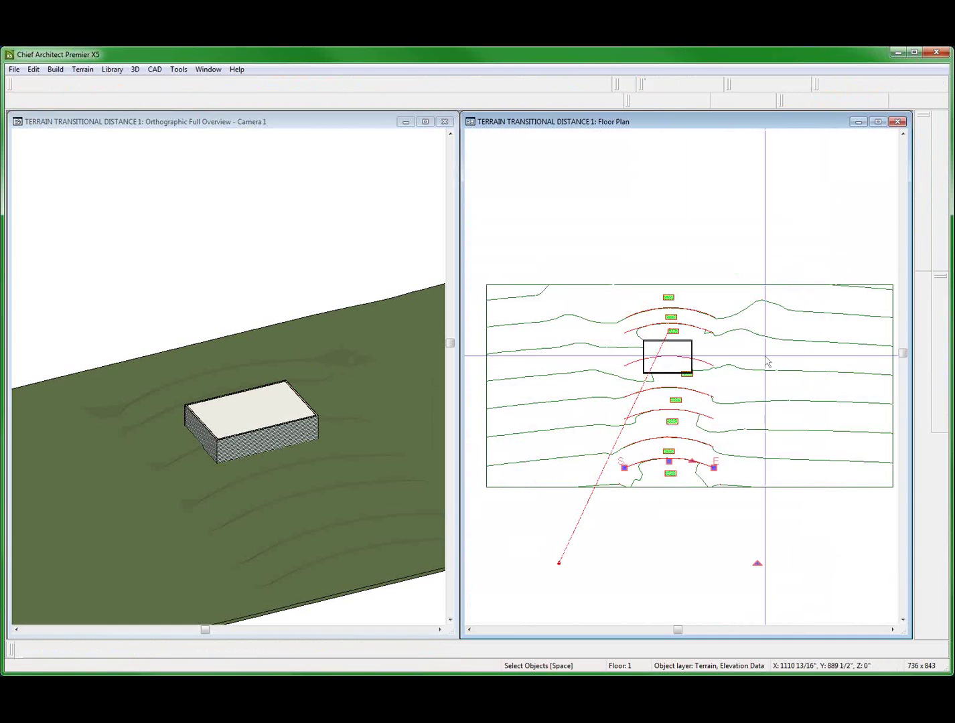
{"action": "left_click", "coordinate": [664, 298]}
{"action": "scroll", "coordinate": [662, 301], "scroll_direction": "up", "scroll_amount": 1}
{"action": "scroll", "coordinate": [662, 302], "scroll_direction": "up", "scroll_amount": 1}
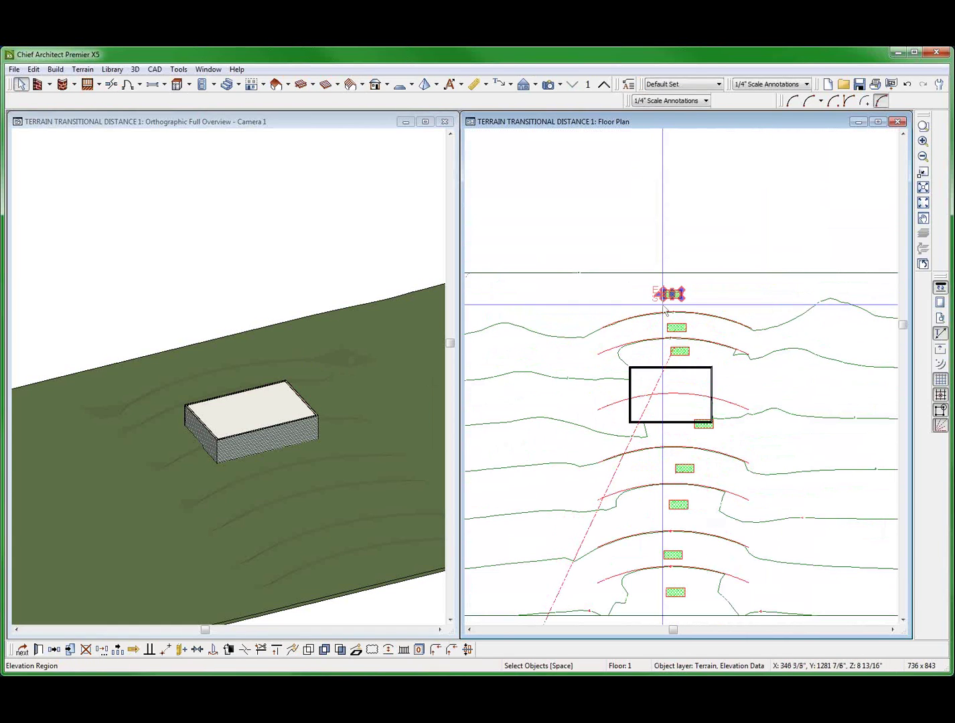
{"action": "left_click", "coordinate": [632, 229]}
{"action": "left_click", "coordinate": [672, 294]}
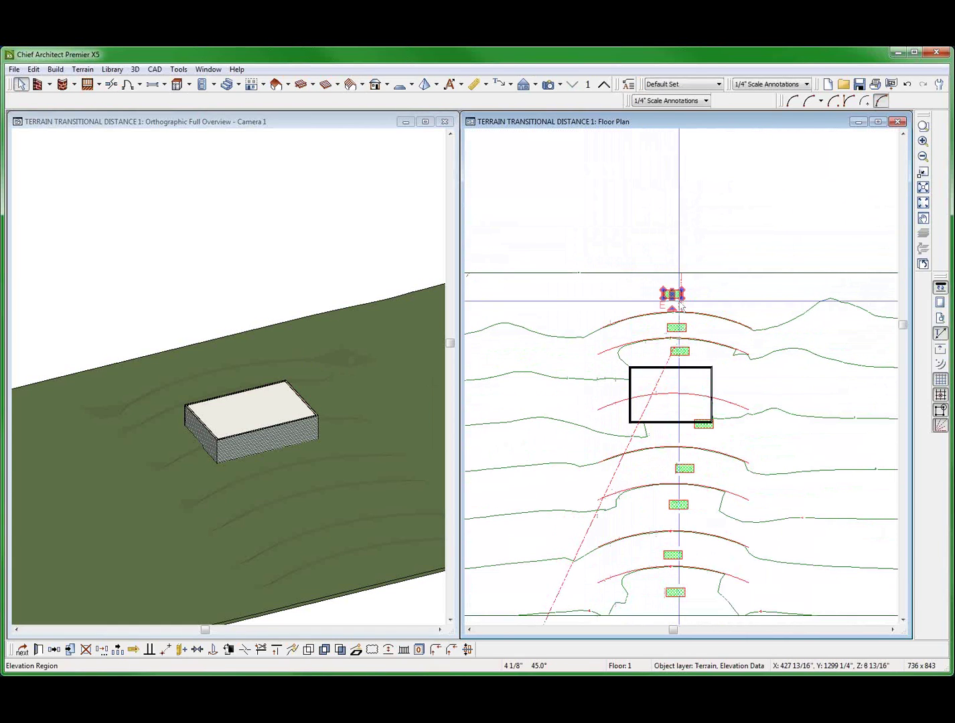
{"action": "double_click", "coordinate": [679, 303]}
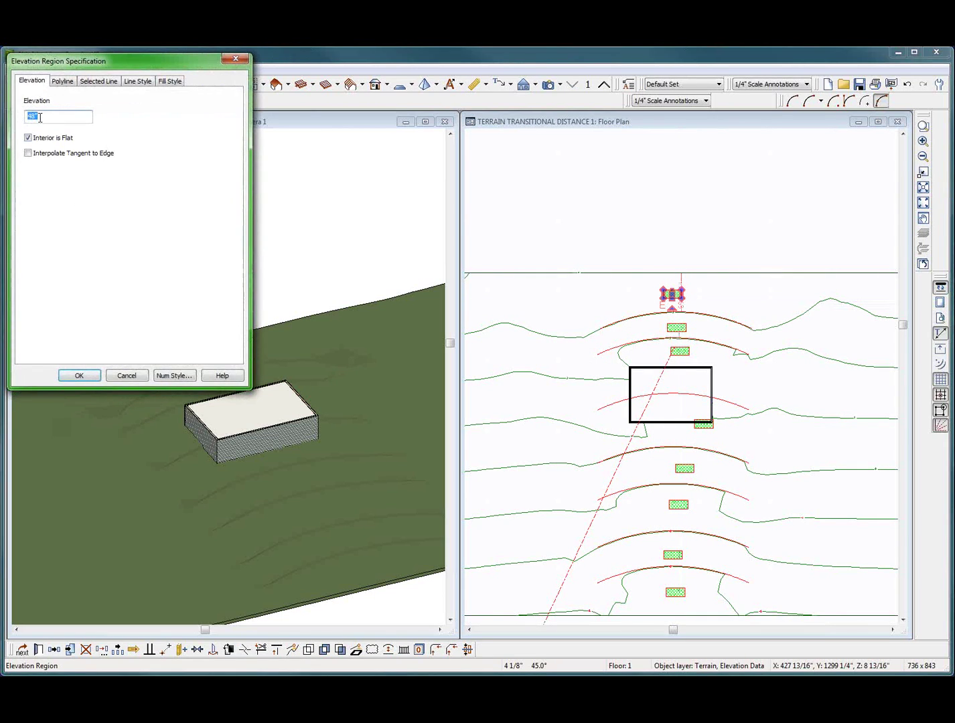
{"action": "left_click", "coordinate": [62, 155]}
{"action": "key", "text": "Return"}
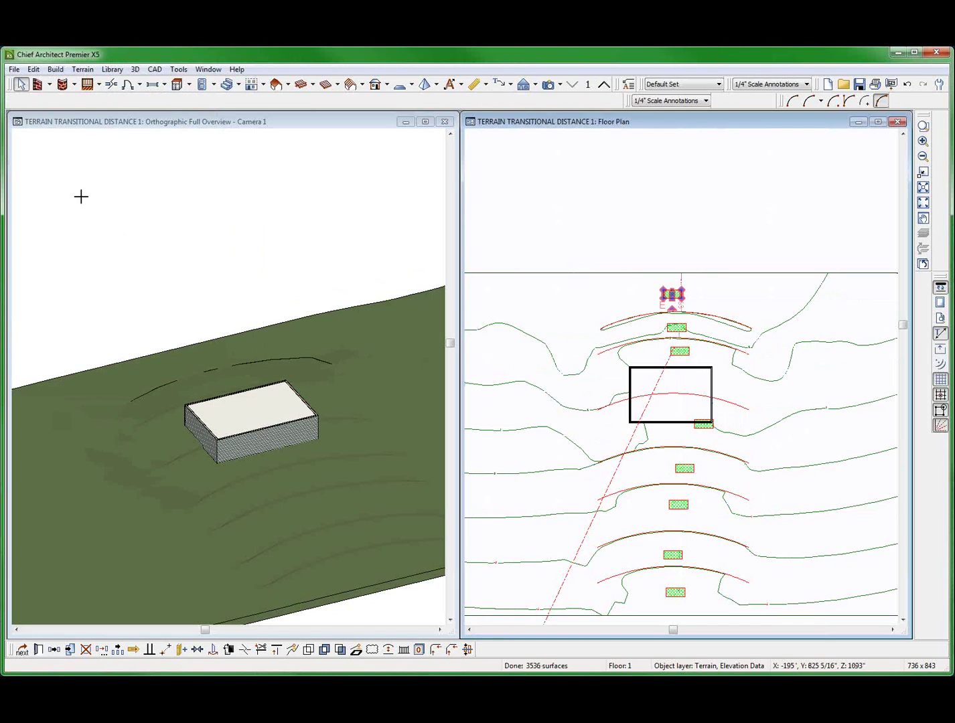
- Try Interpolate Tangent to Edge on the second through fifth elevation regions counted from the terrain's rear edge
{"action": "scroll", "coordinate": [668, 389], "scroll_direction": "up", "scroll_amount": 2}
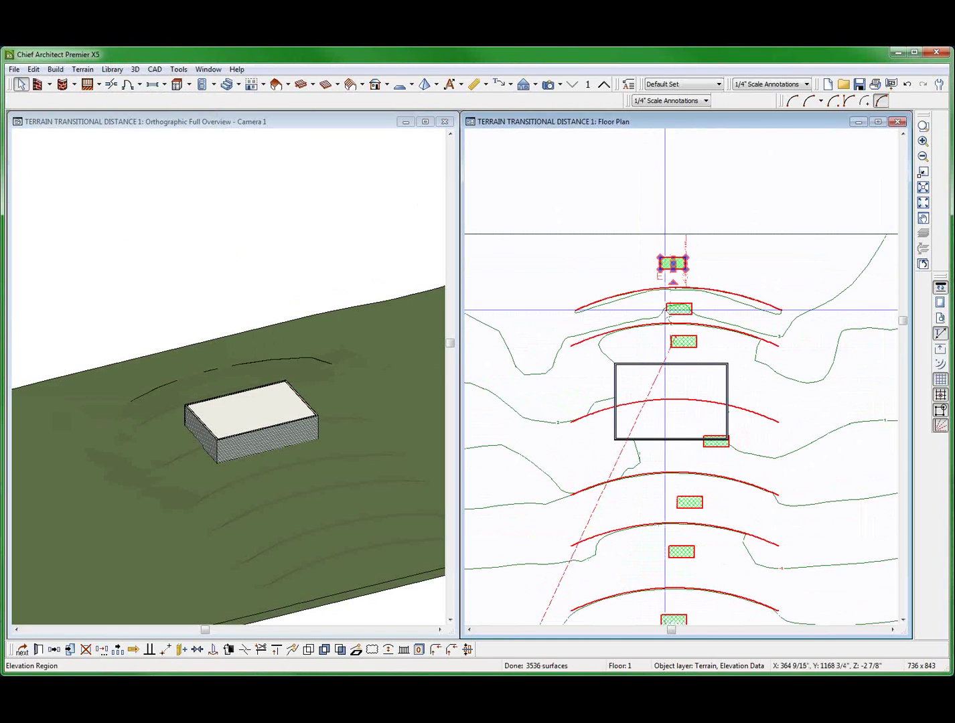
{"action": "left_click", "coordinate": [678, 308]}
{"action": "left_click", "coordinate": [697, 342], "text": "shift"}
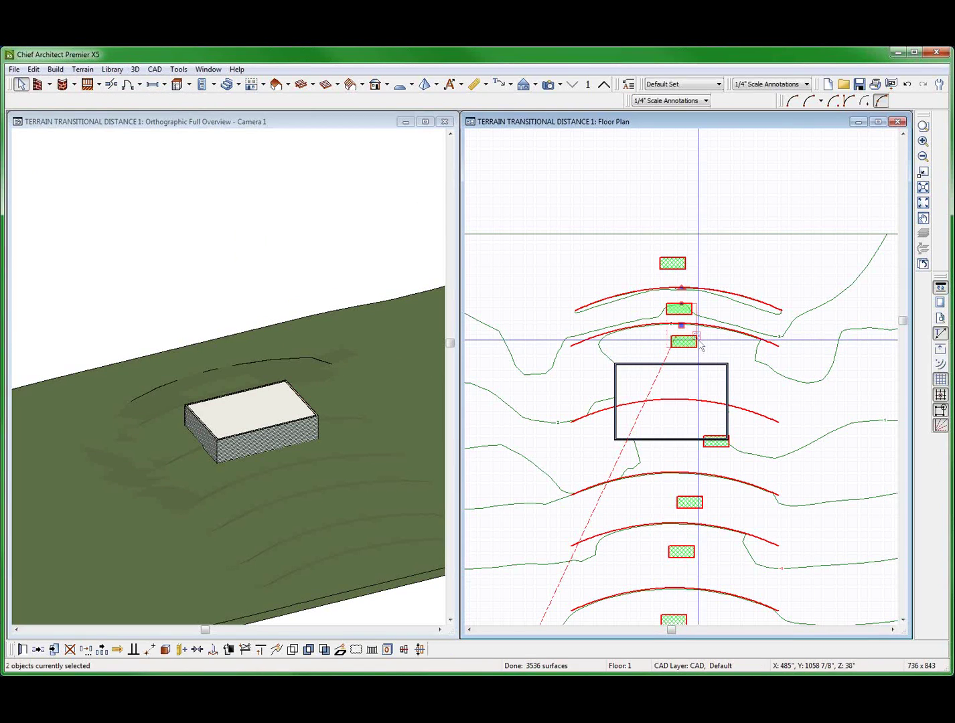
{"action": "left_click", "coordinate": [716, 442], "text": "shift"}
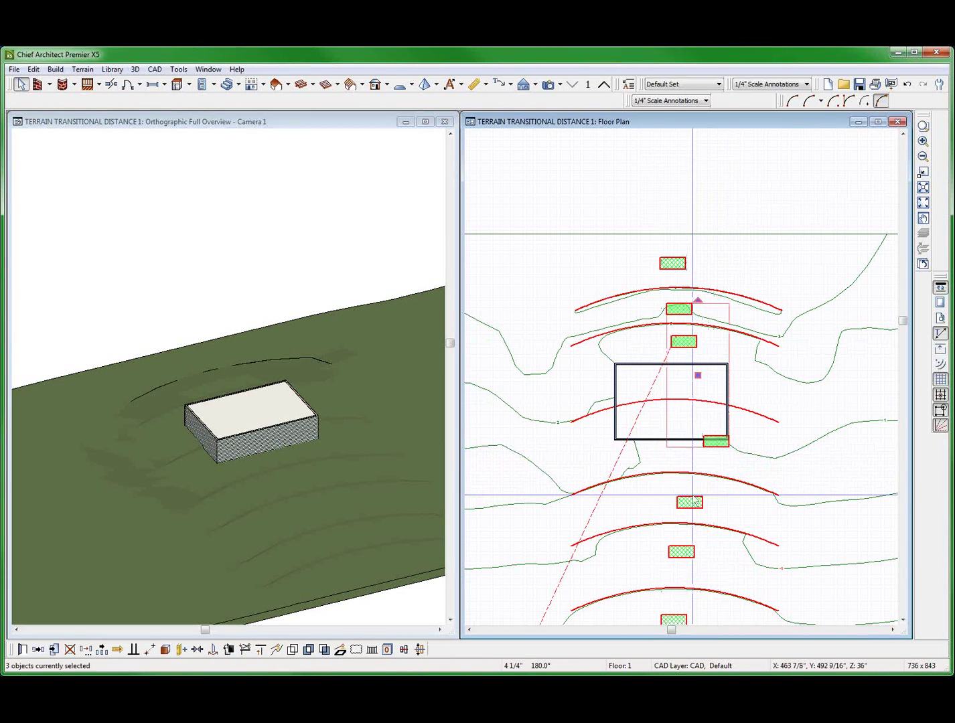
{"action": "left_click", "coordinate": [703, 506], "text": "shift"}
{"action": "key", "text": "e"}
{"action": "left_click", "coordinate": [59, 155]}
{"action": "key", "text": "Return"}
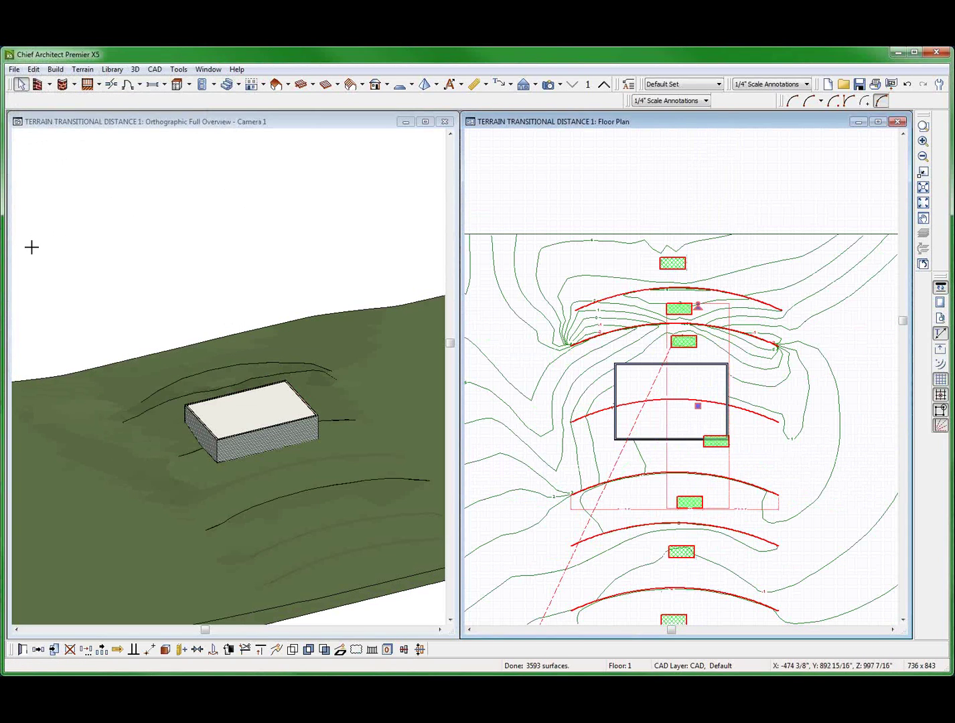
- Disable Interpolate Tangent to Edge for the four selected elevation regions
{"action": "key", "text": "e"}
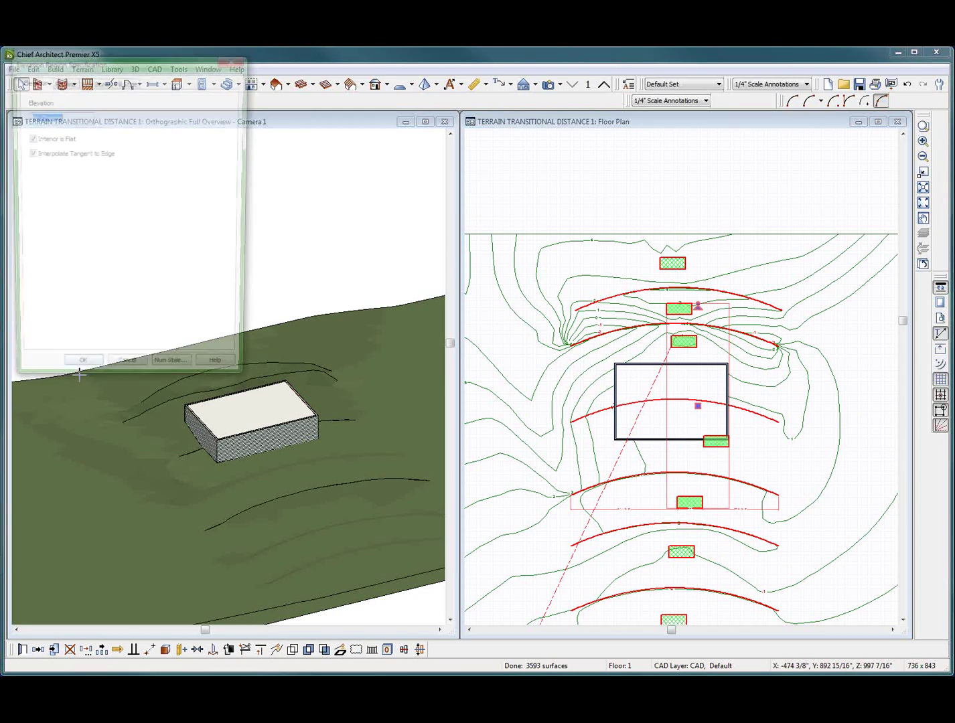
{"action": "left_click", "coordinate": [72, 154]}
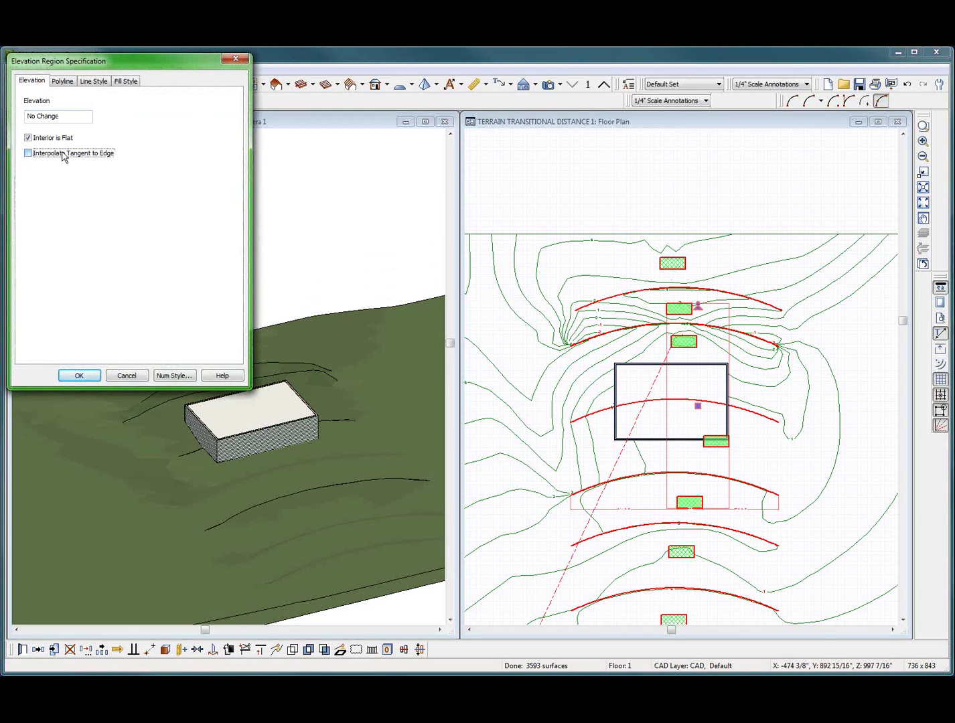
{"action": "key", "text": "Return"}
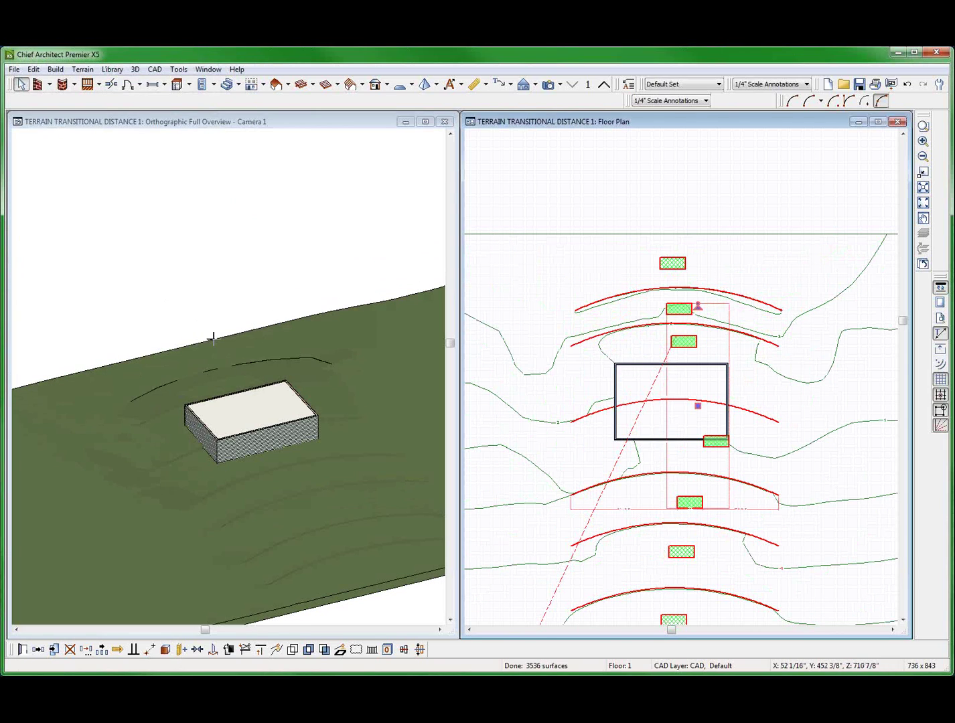
- Check the transition distance of the terrain break that crosses the building
{"action": "left_click", "coordinate": [593, 414]}
{"action": "scroll", "coordinate": [652, 341], "scroll_direction": "down", "scroll_amount": 6}
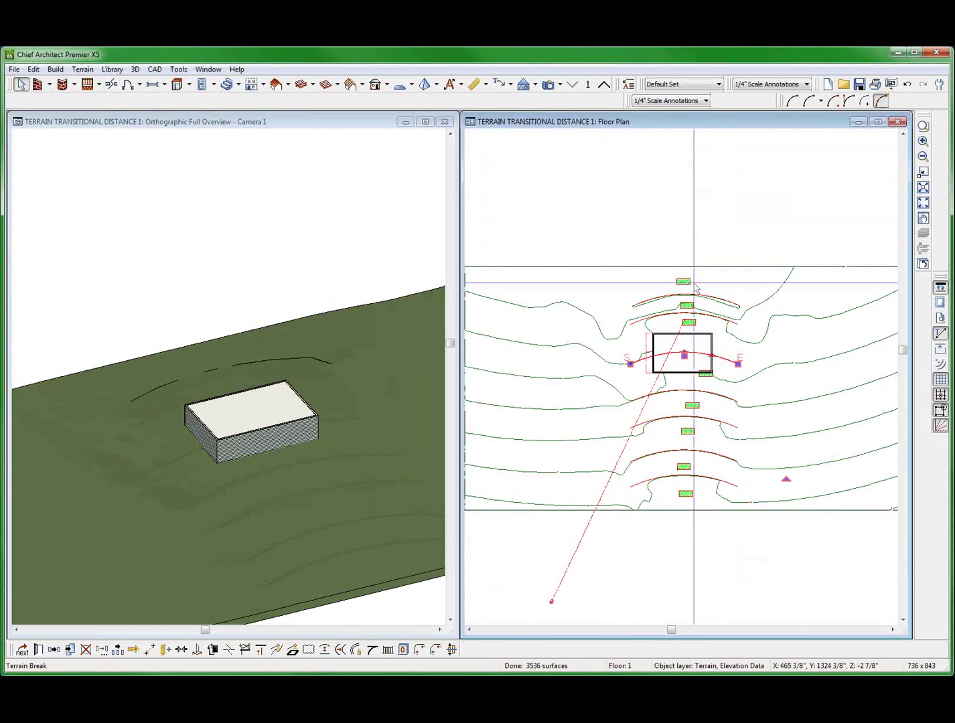
{"action": "key", "text": "Escape"}
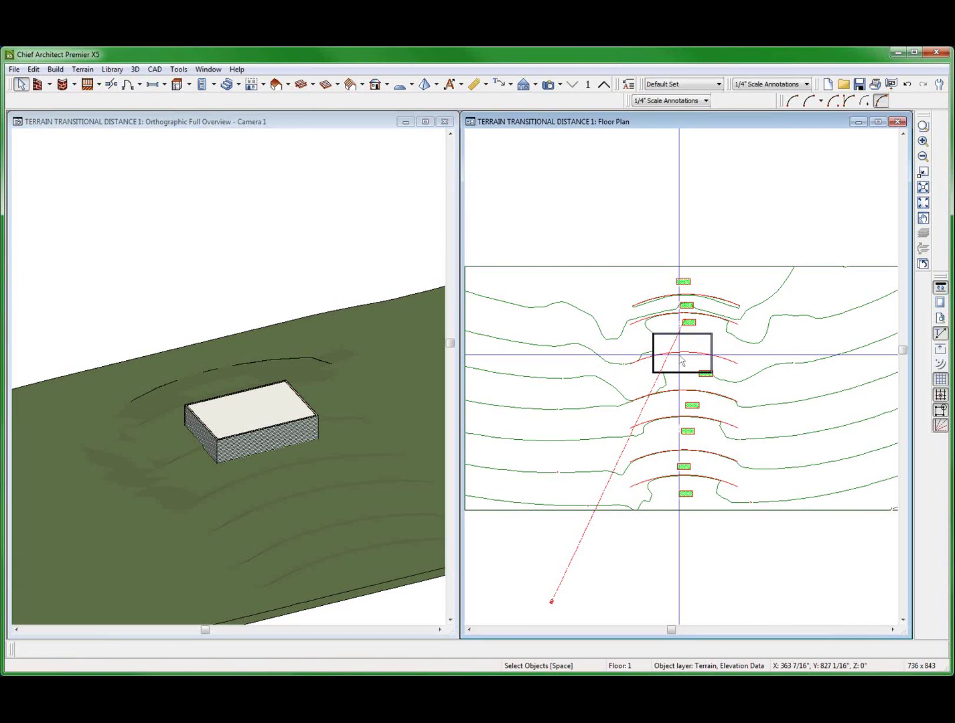
{"action": "left_click", "coordinate": [682, 363]}
{"action": "double_click", "coordinate": [682, 362]}
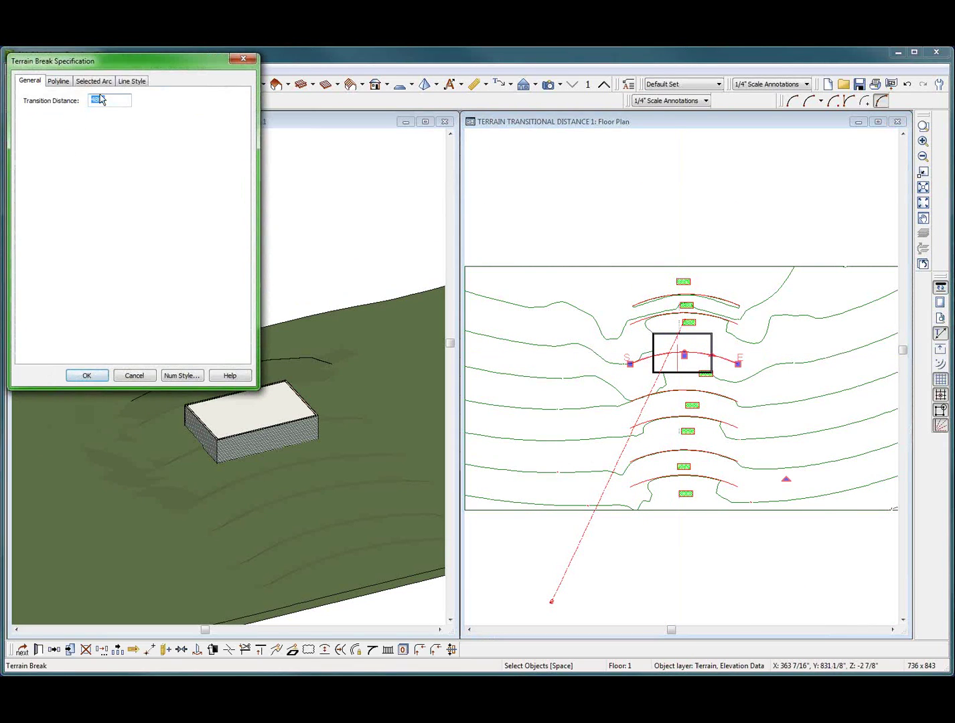
{"action": "left_click", "coordinate": [133, 82]}
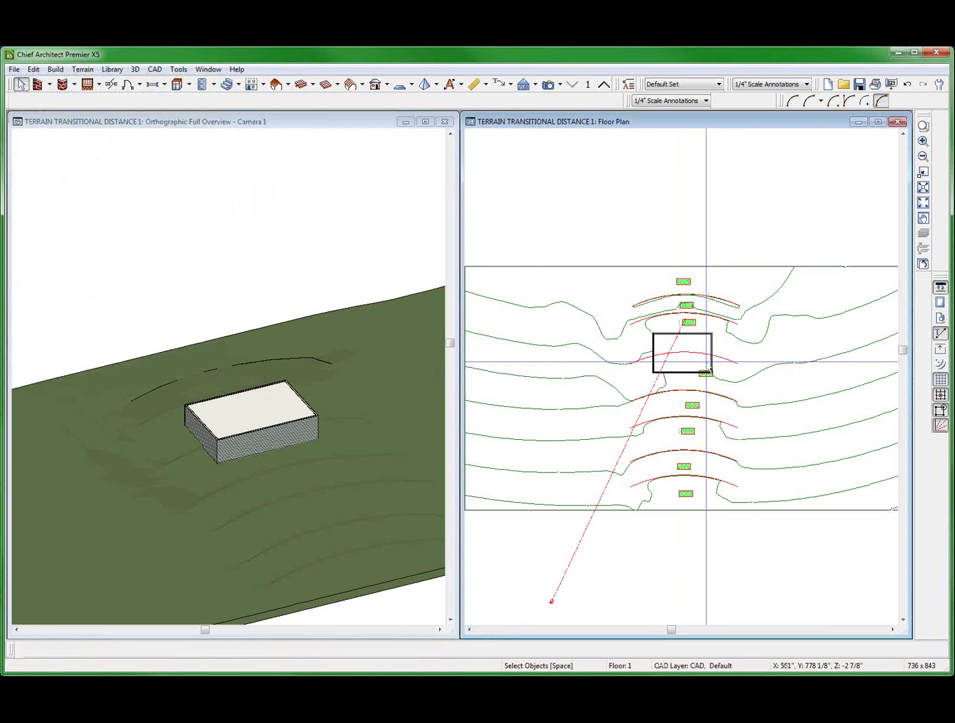
- Lock all layers in the Default Set except "Terrain, Elevation Data"
{"action": "scroll", "coordinate": [696, 351], "scroll_direction": "down", "scroll_amount": 2}
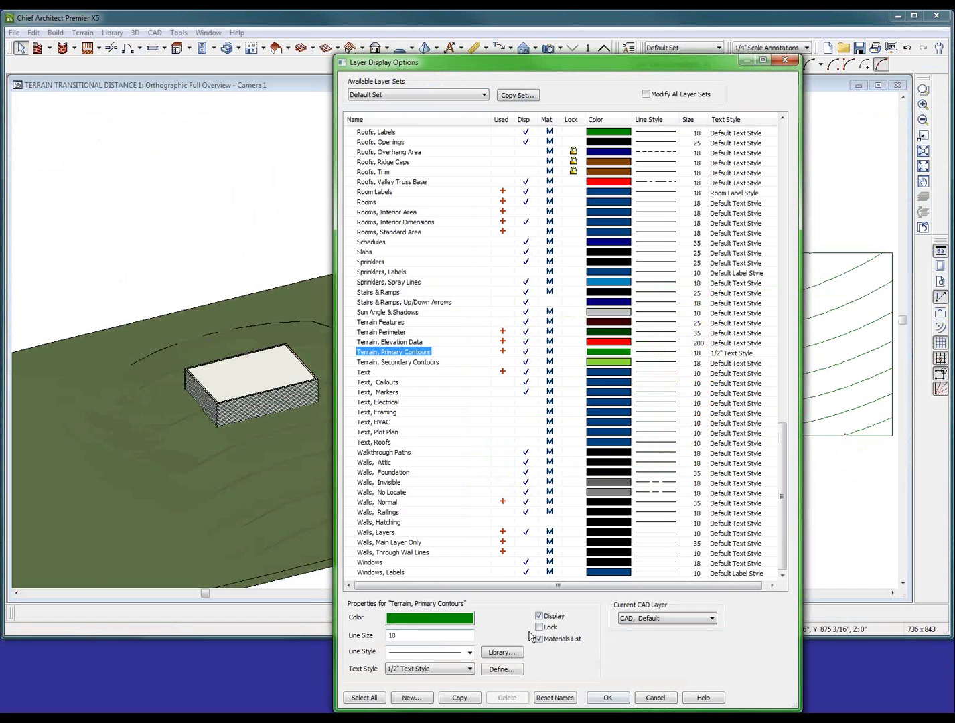
{"action": "left_click", "coordinate": [364, 697]}
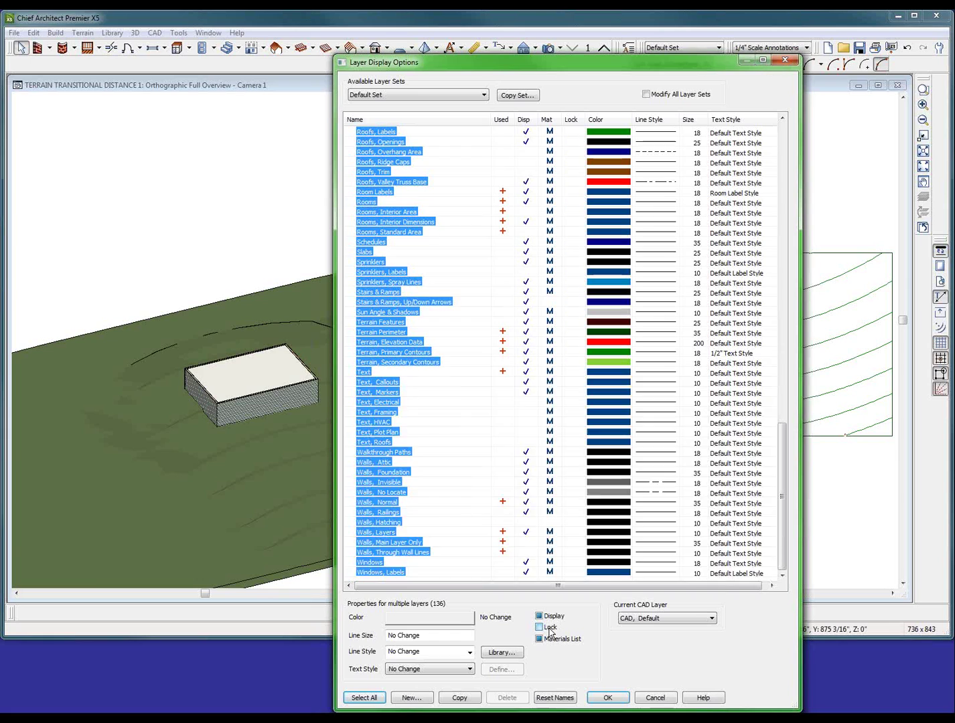
{"action": "left_click", "coordinate": [435, 493]}
{"action": "key", "text": "t"}
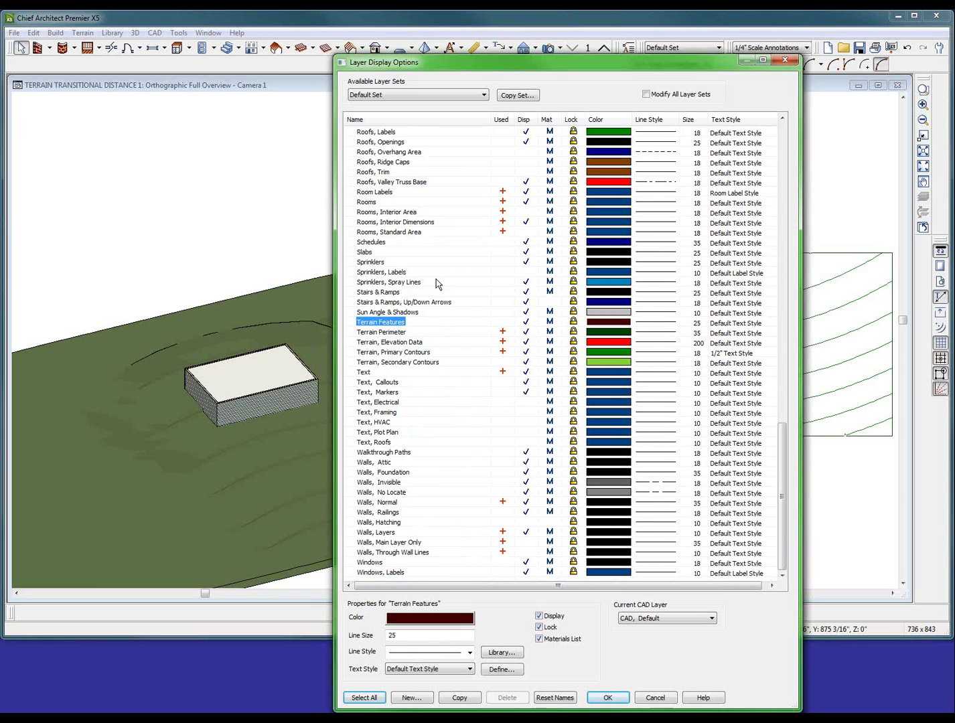
{"action": "left_click", "coordinate": [569, 342]}
{"action": "left_click", "coordinate": [572, 343]}
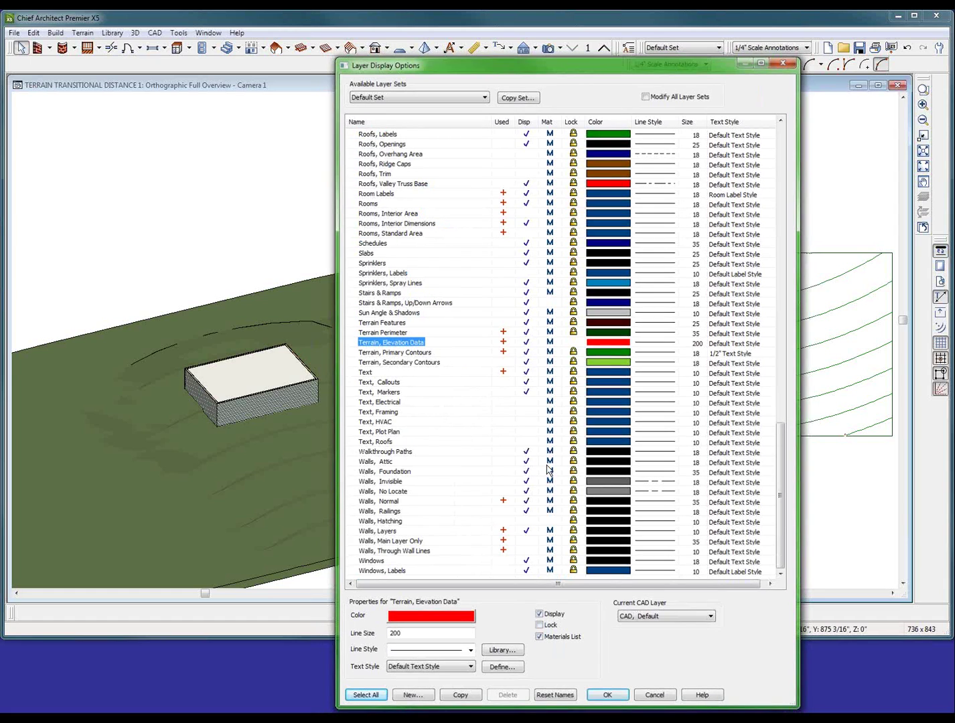
{"action": "key", "text": "Return"}
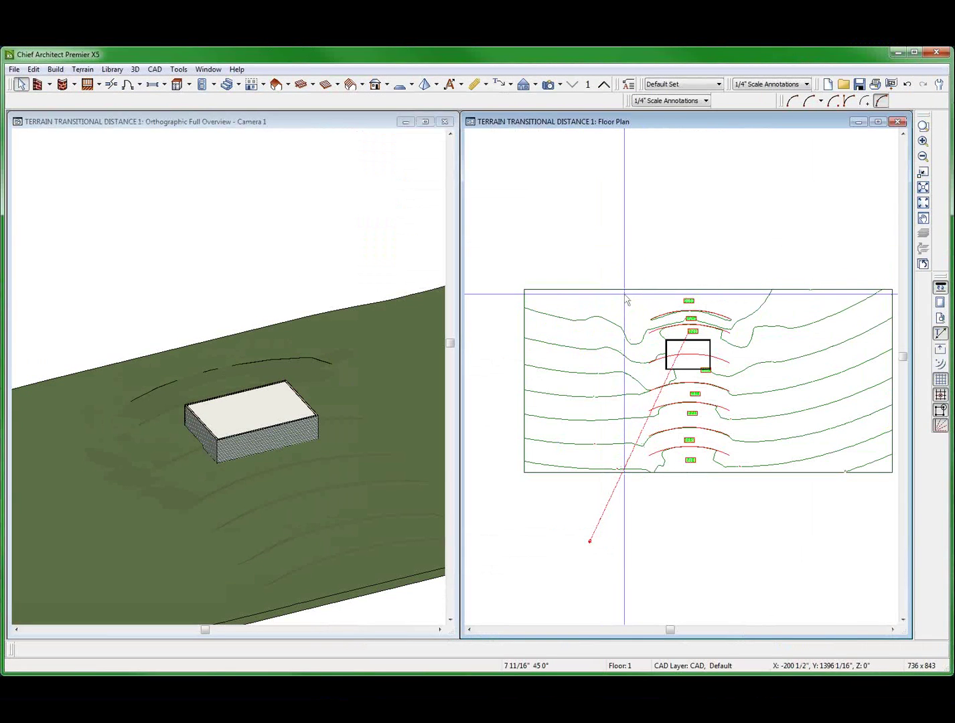
{"action": "left_click_drag", "start_coordinate": [641, 306], "coordinate": [749, 477]}
{"action": "scroll", "coordinate": [728, 461], "scroll_direction": "up", "scroll_amount": 2}
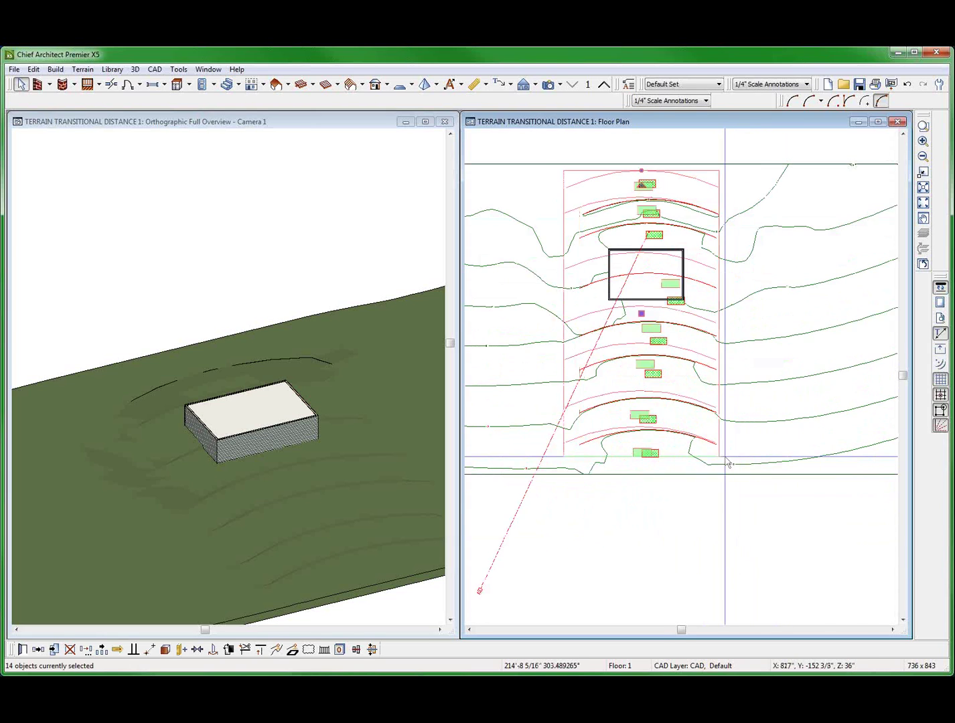
{"action": "scroll", "coordinate": [726, 458], "scroll_direction": "up", "scroll_amount": 1}
{"action": "left_click", "coordinate": [637, 411]}
{"action": "scroll", "coordinate": [637, 411], "scroll_direction": "down", "scroll_amount": 1}
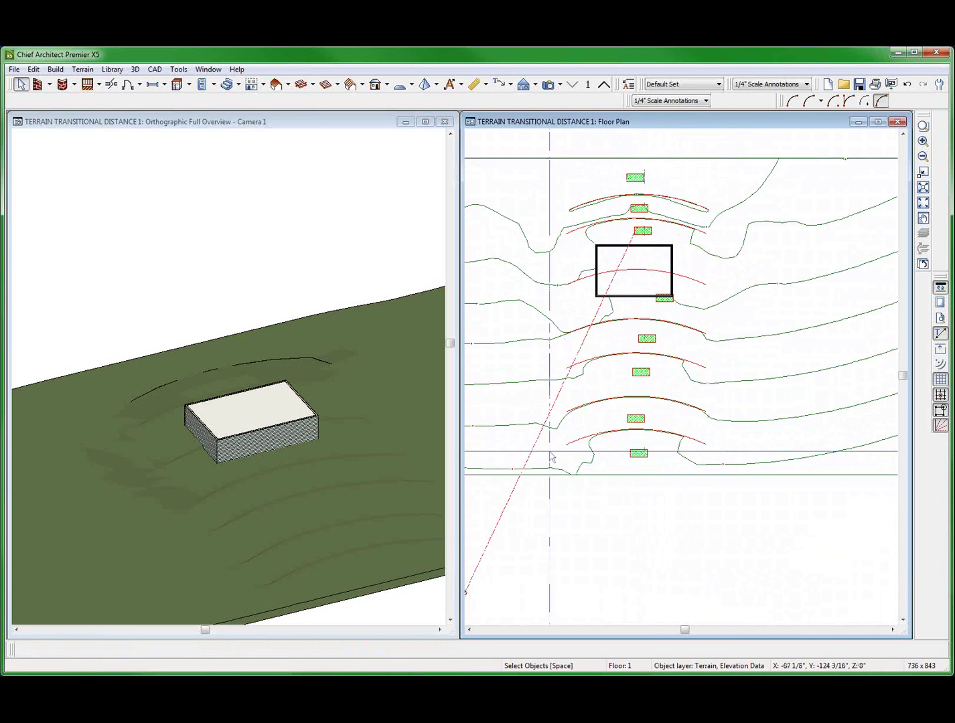
- Select all seven terrain breaks together and set their transition distance to 120
{"action": "left_click", "coordinate": [589, 438]}
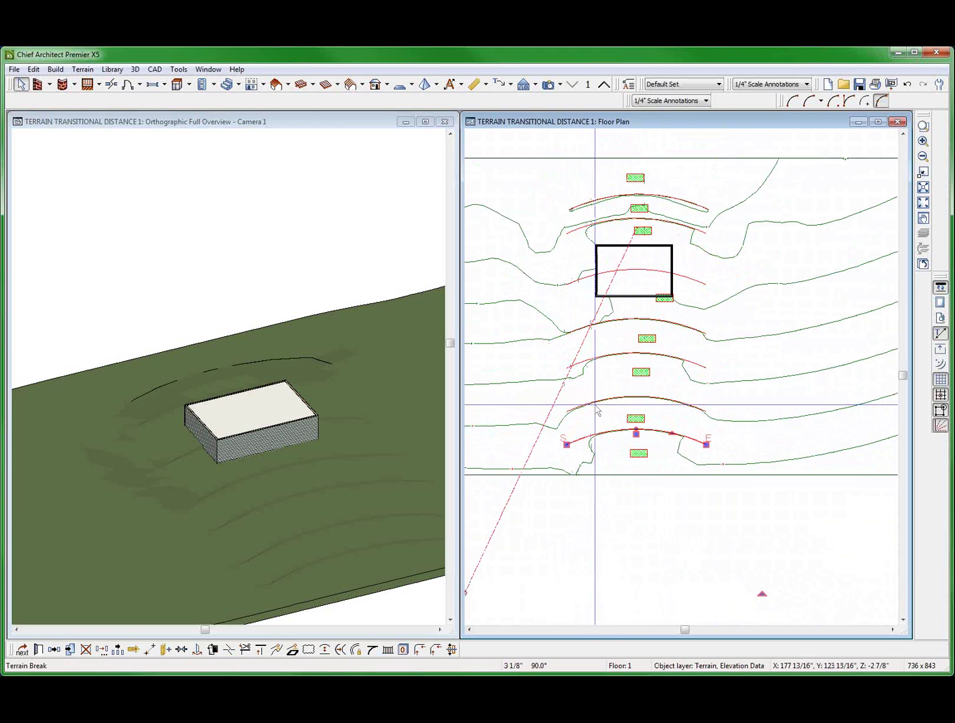
{"action": "left_click", "coordinate": [596, 403], "text": "shift"}
{"action": "left_click", "coordinate": [597, 357], "text": "shift"}
{"action": "left_click", "coordinate": [577, 324], "text": "shift"}
{"action": "left_click", "coordinate": [573, 281], "text": "shift"}
{"action": "left_click", "coordinate": [637, 218], "text": "shift"}
{"action": "left_click", "coordinate": [639, 195], "text": "shift"}
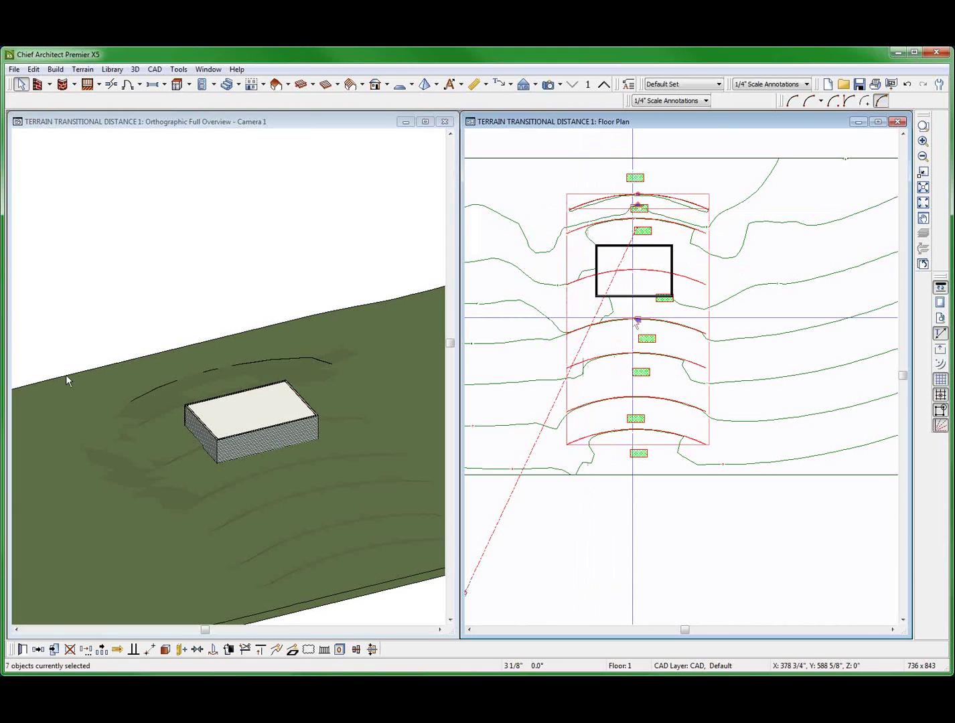
{"action": "double_click", "coordinate": [634, 319]}
{"action": "type", "text": "120"}
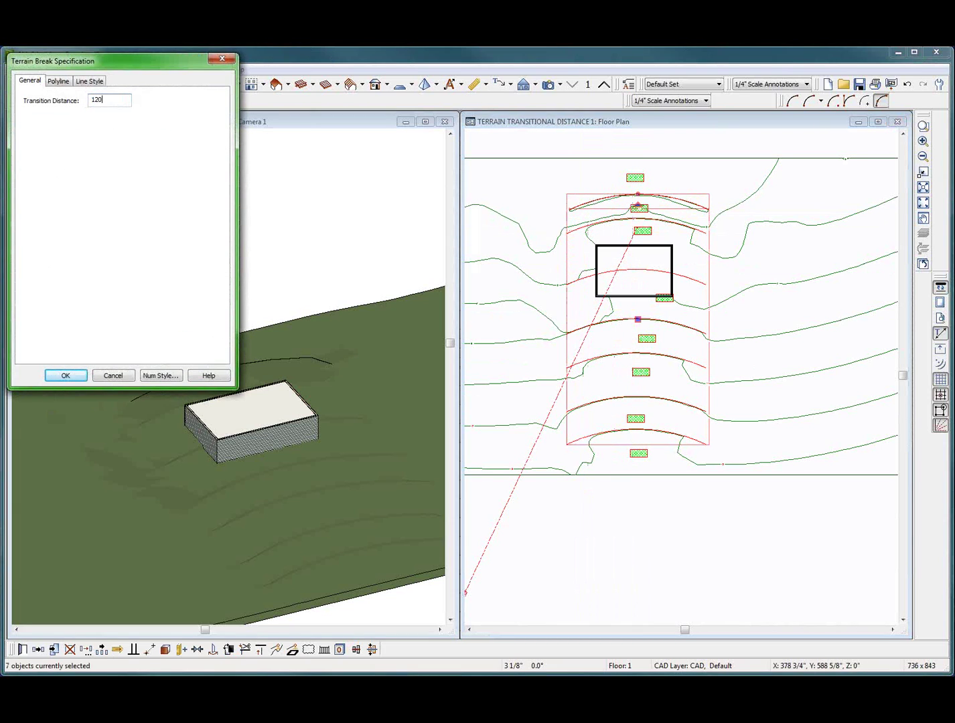
{"action": "key", "text": "Return"}
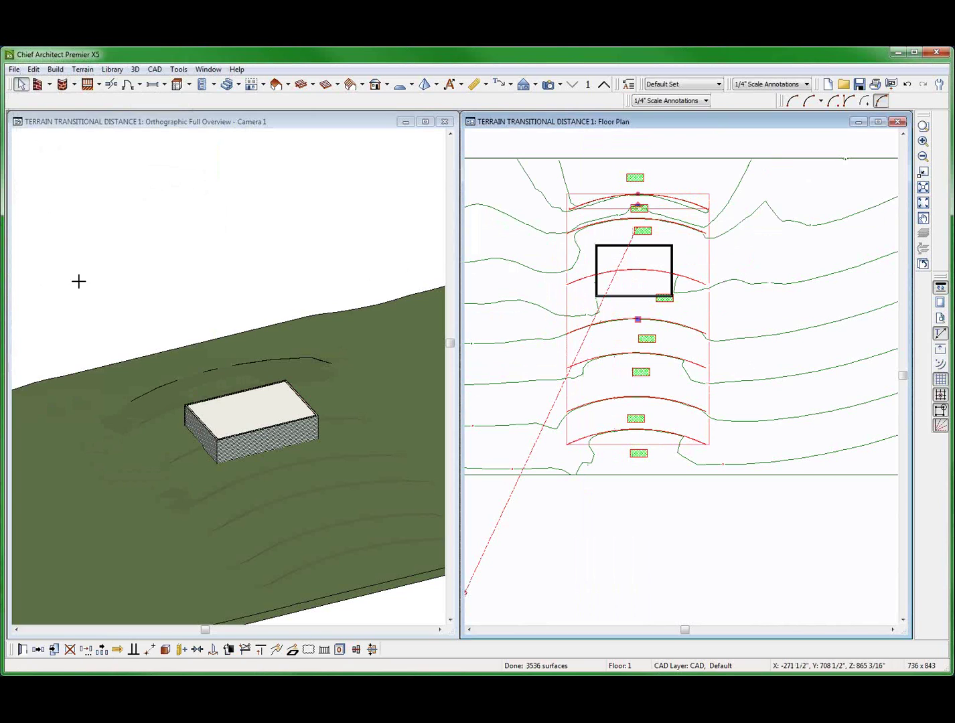
- Try a transition distance of 2" on the seven selected terrain breaks
{"action": "key", "text": "ctrl+e"}
{"action": "type", "text": "2"}
{"action": "key", "text": "Return"}
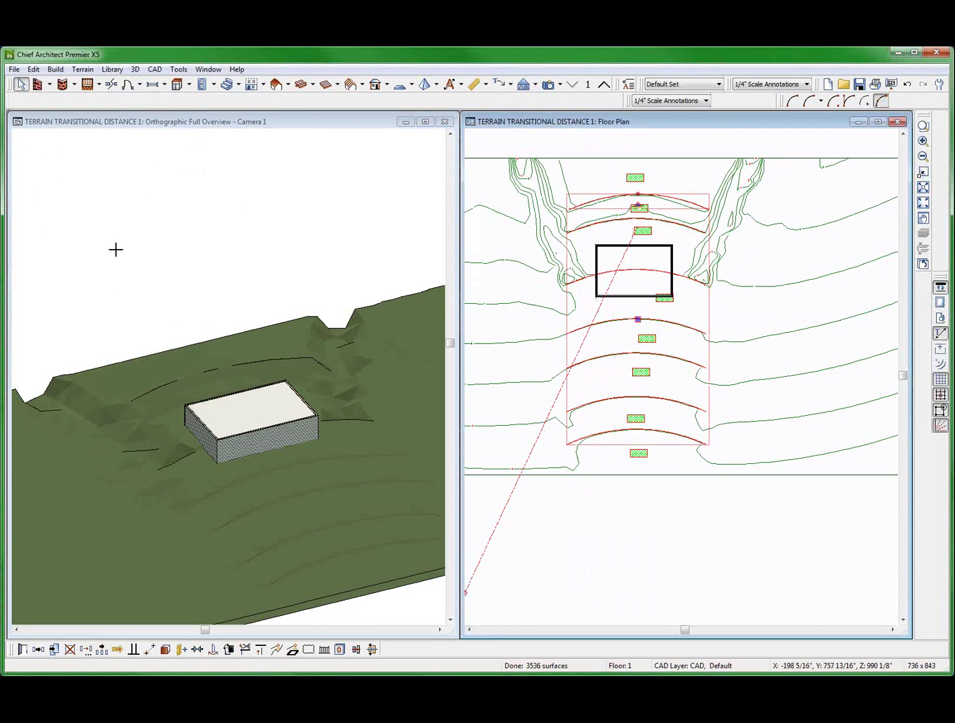
- Try a transition distance of 400" on all seven terrain breaks and examine the reshaped contours
{"action": "key", "text": "ctrl+e"}
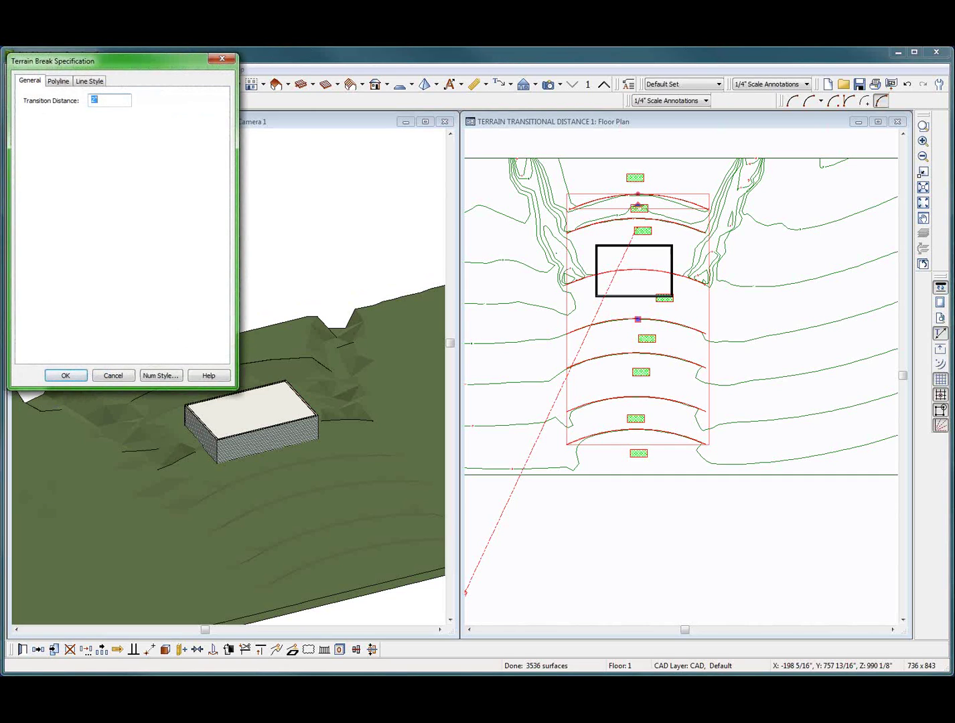
{"action": "type", "text": "40'"}
{"action": "key", "text": "Return"}
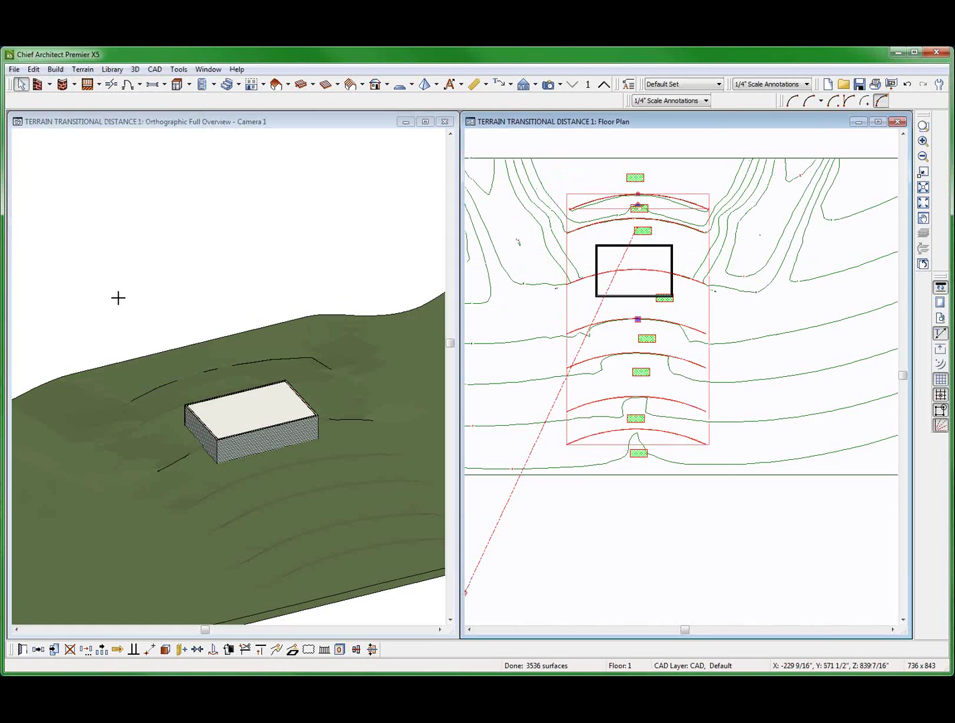
{"action": "scroll", "coordinate": [664, 277], "scroll_direction": "down", "scroll_amount": 2}
{"action": "scroll", "coordinate": [639, 249], "scroll_direction": "up", "scroll_amount": 3}
{"action": "scroll", "coordinate": [640, 249], "scroll_direction": "down", "scroll_amount": 2}
- Return the transition distance of the seven selected terrain breaks to 120
{"action": "key", "text": "ctrl+e"}
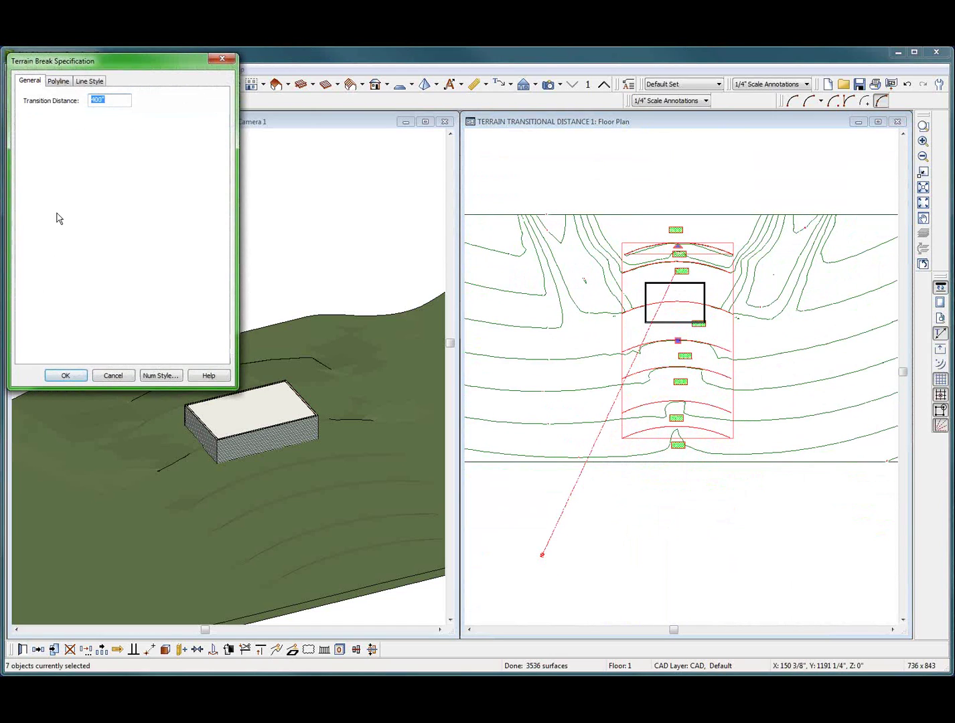
{"action": "type", "text": "120'"}
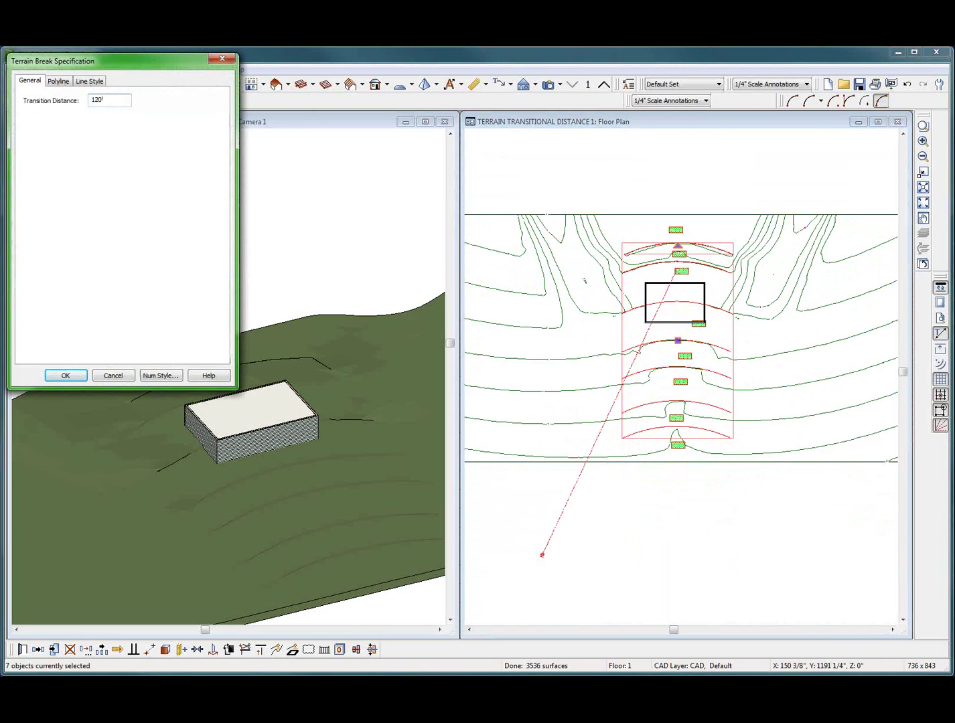
{"action": "key", "text": "Return"}
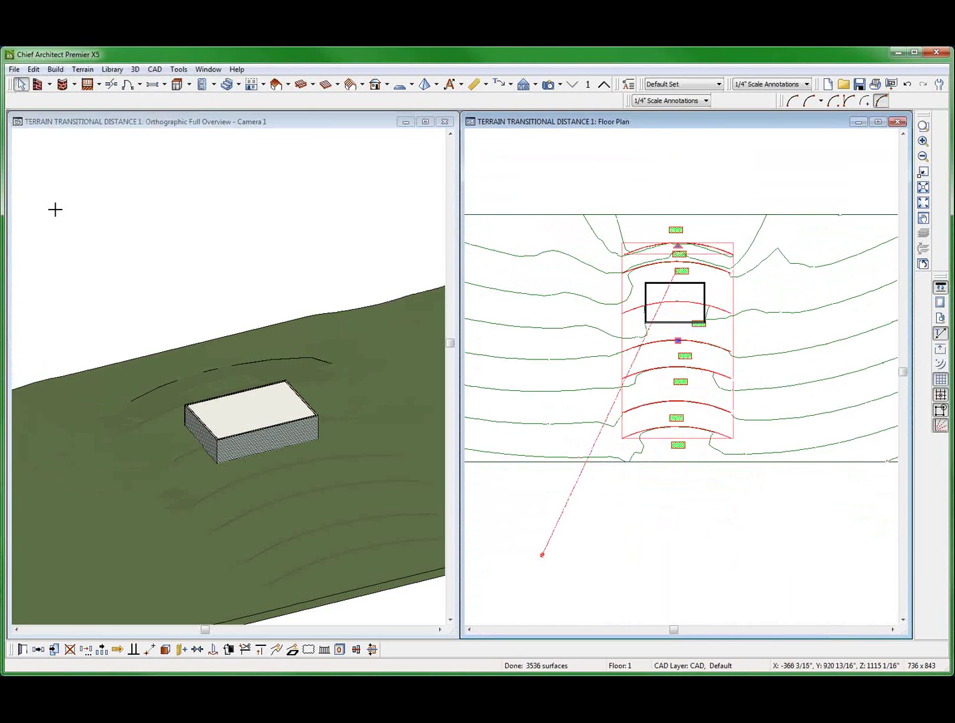
- Set the transition distance of the seven selected terrain breaks to 80"
{"action": "key", "text": "ctrl+e"}
{"action": "type", "text": "80"}
{"action": "key", "text": "Return"}
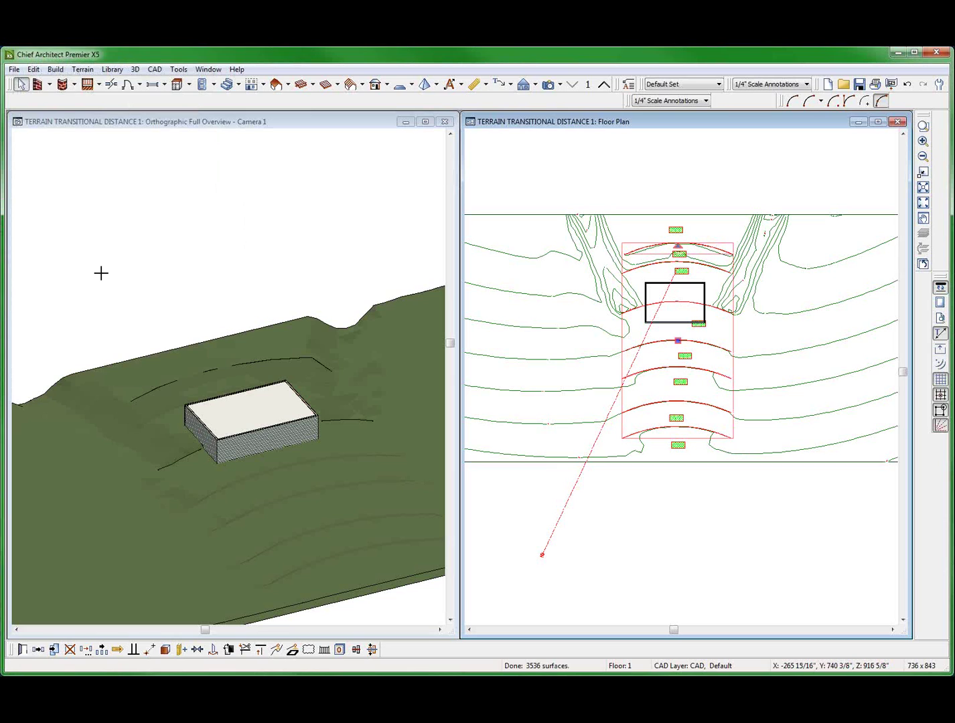
- Try transition distances of 160" and 120" on the seven selected terrain breaks
{"action": "key", "text": "ctrl+e"}
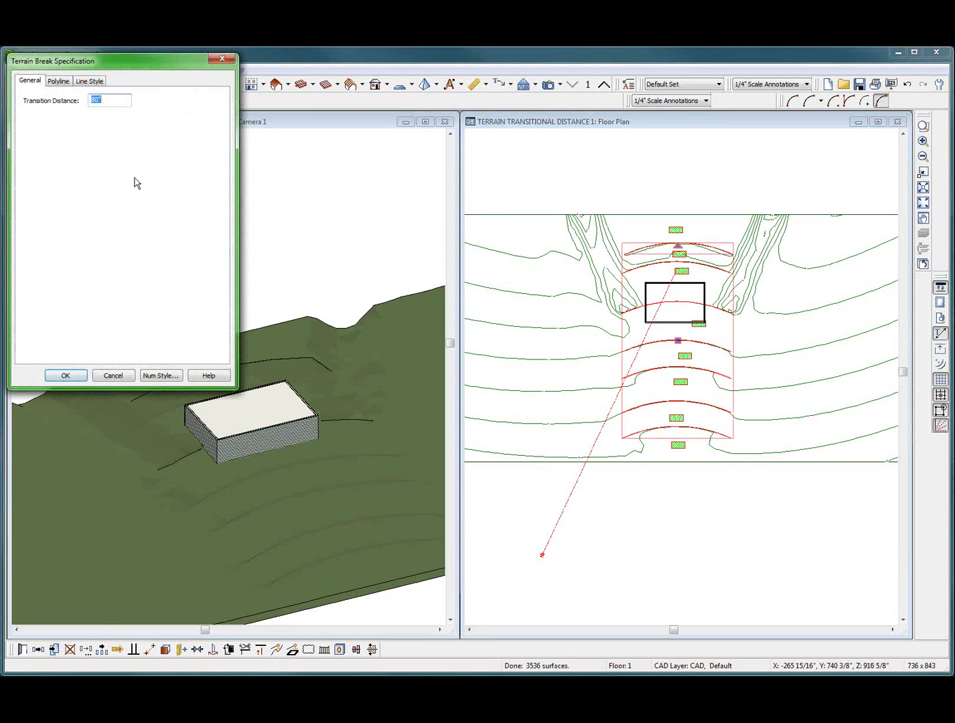
{"action": "type", "text": "160"}
{"action": "key", "text": "Return"}
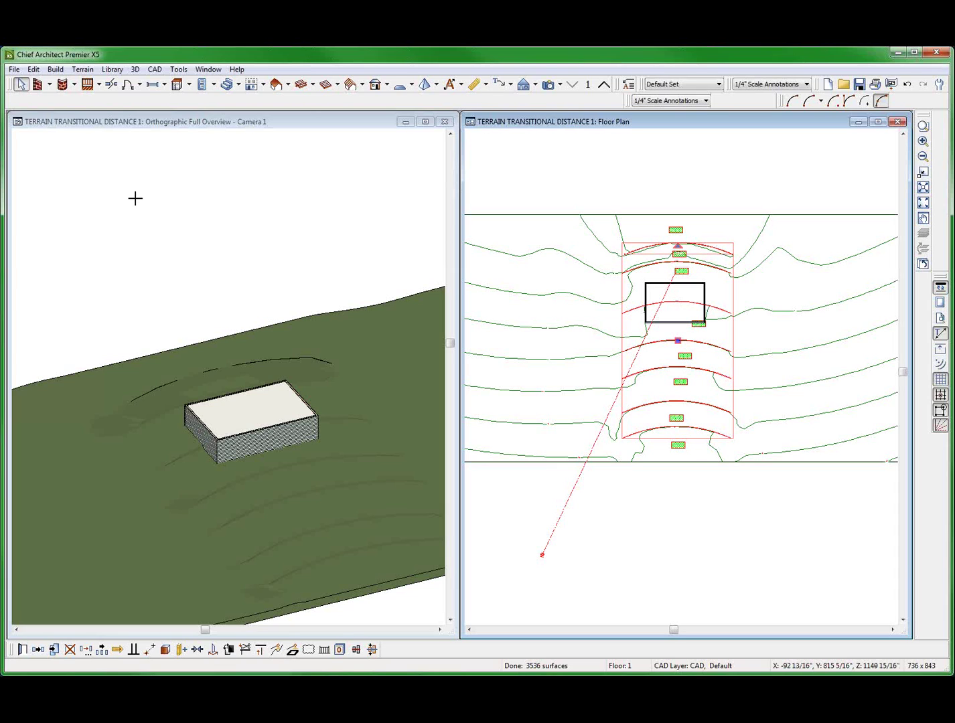
{"action": "type", "text": "120"}
{"action": "key", "text": "Return"}
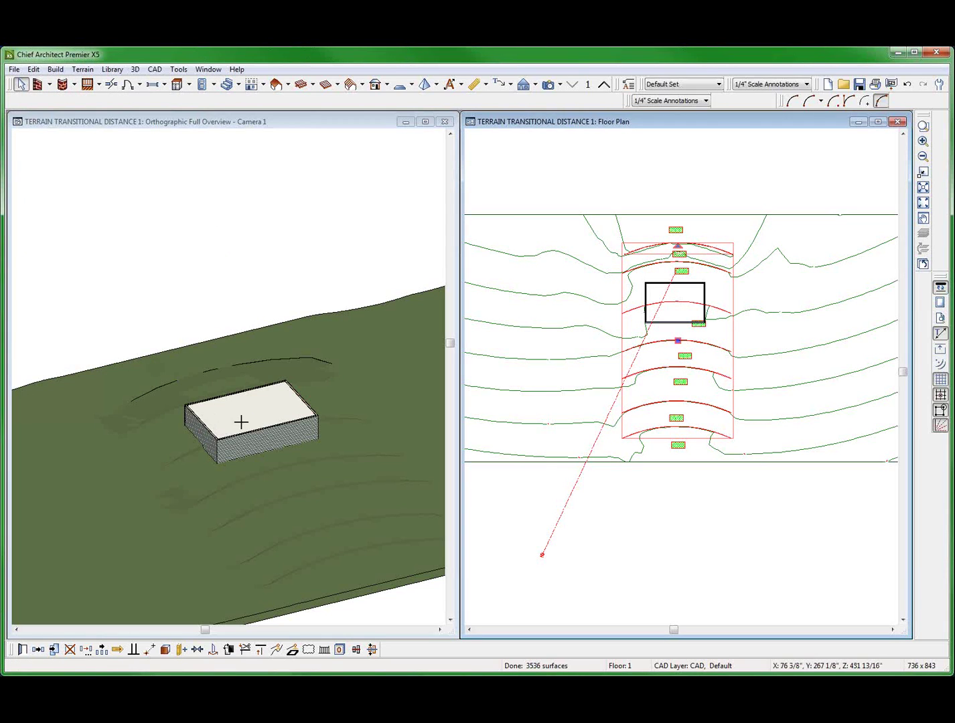
- Try transition distances of 80" and 100" on the seven selected terrain breaks
{"action": "key", "text": "ctrl+e"}
{"action": "type", "text": "80"}
{"action": "key", "text": "Return"}
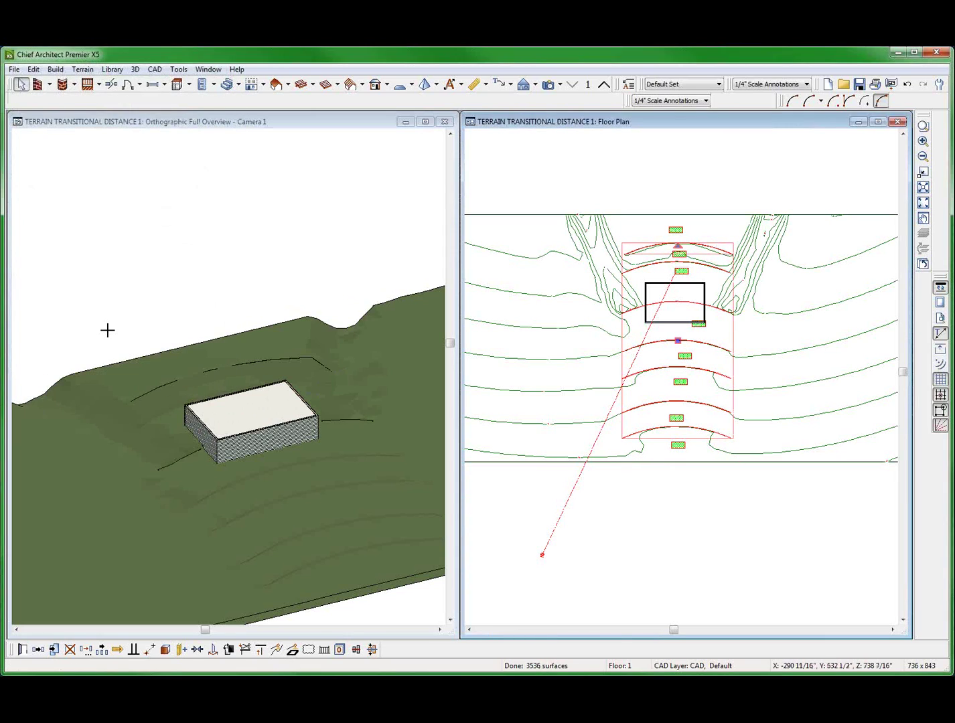
{"action": "key", "text": "ctrl+e"}
{"action": "type", "text": "100"}
{"action": "key", "text": "Return"}
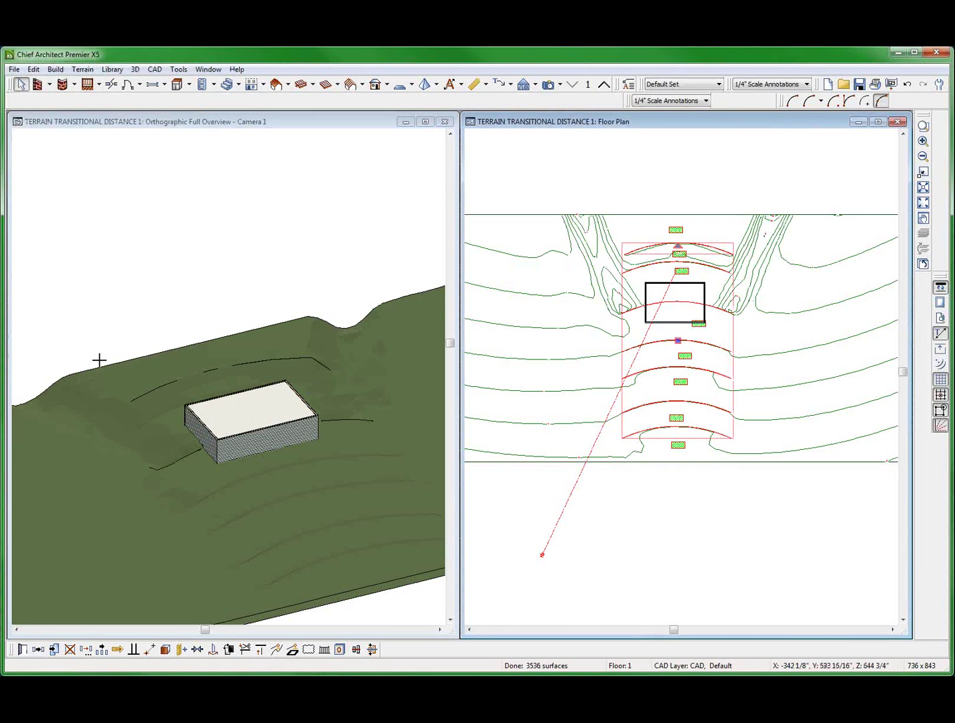
- Return the transition distance of all seven selected terrain breaks to 120"
{"action": "key", "text": "ctrl+e"}
{"action": "type", "text": "1"}
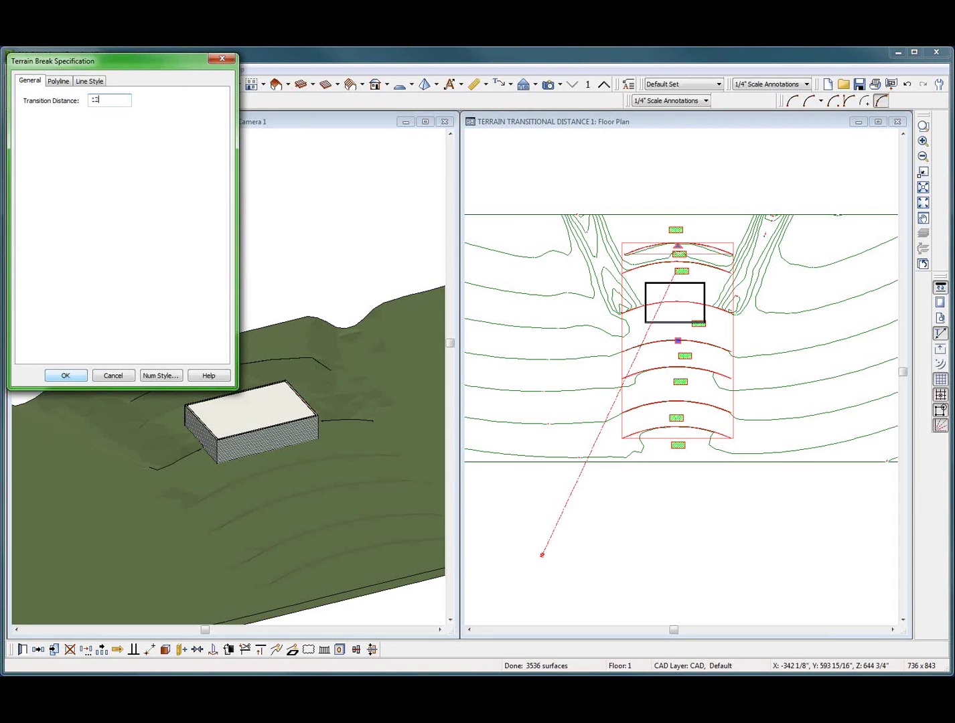
{"action": "type", "text": "20"}
{"action": "left_click", "coordinate": [66, 376]}
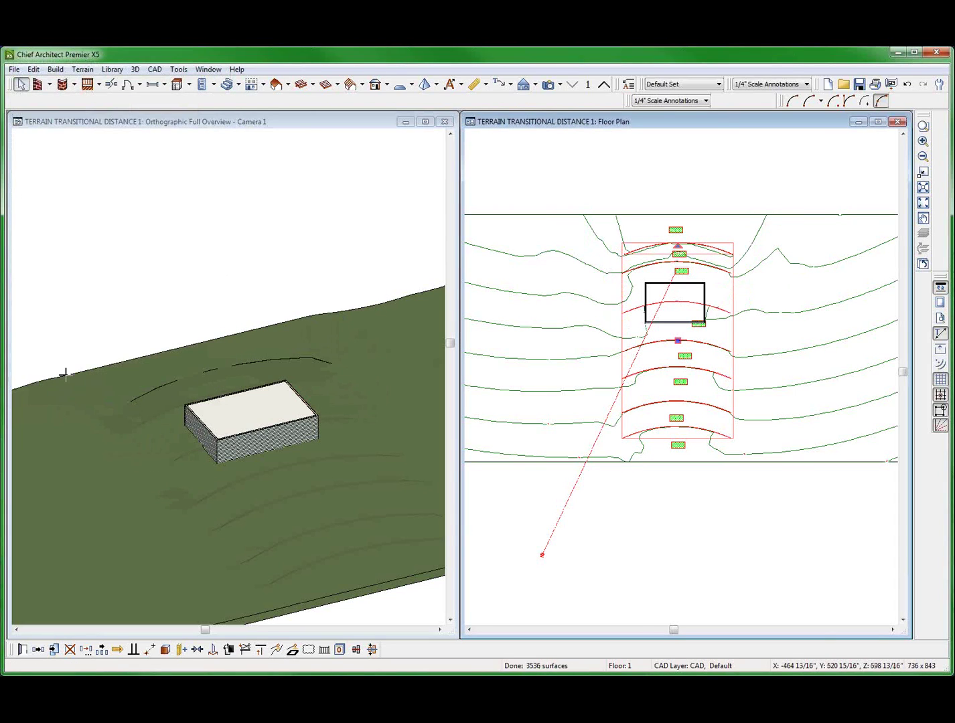
- Try transition distances of 140" and 160" on the seven selected terrain breaks
{"action": "key", "text": "ctrl+e"}
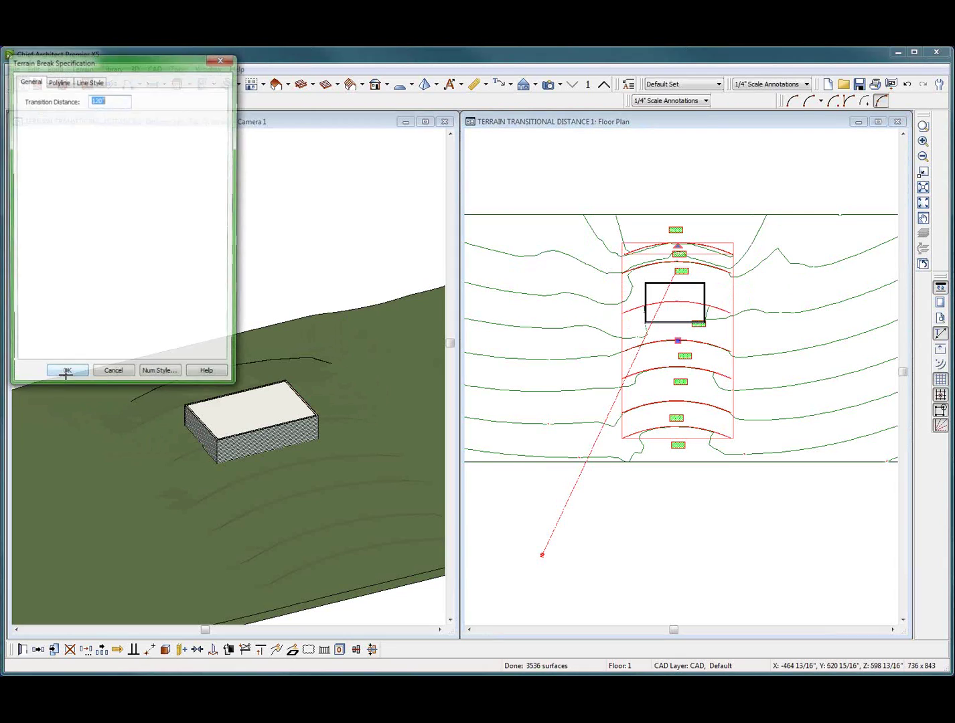
{"action": "type", "text": "14"}
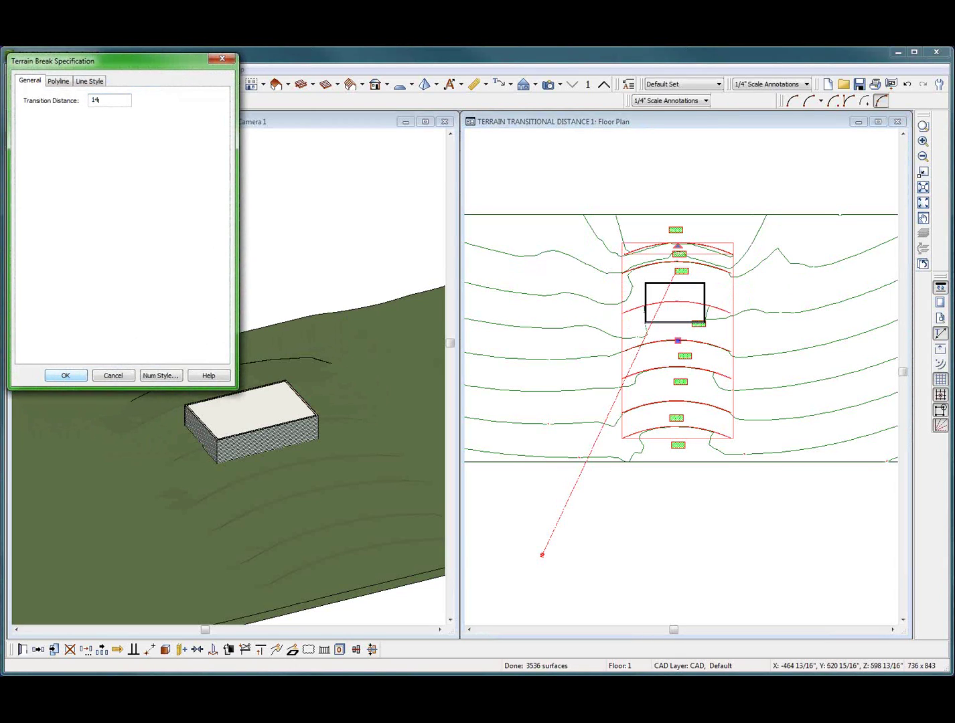
{"action": "left_click", "coordinate": [65, 375]}
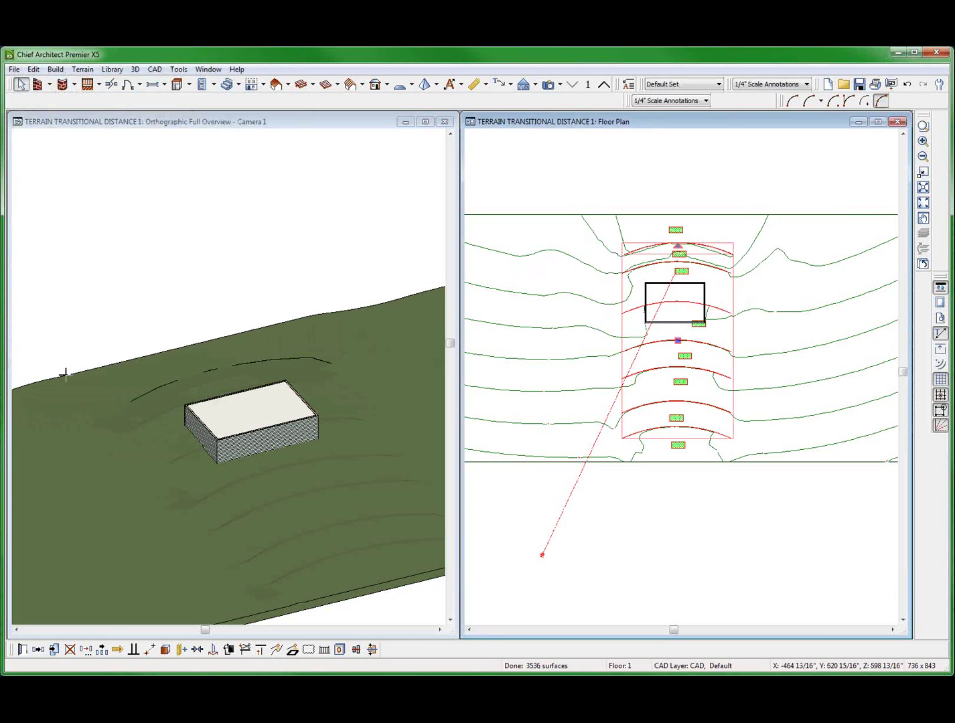
{"action": "key", "text": "ctrl+e"}
{"action": "type", "text": "165"}
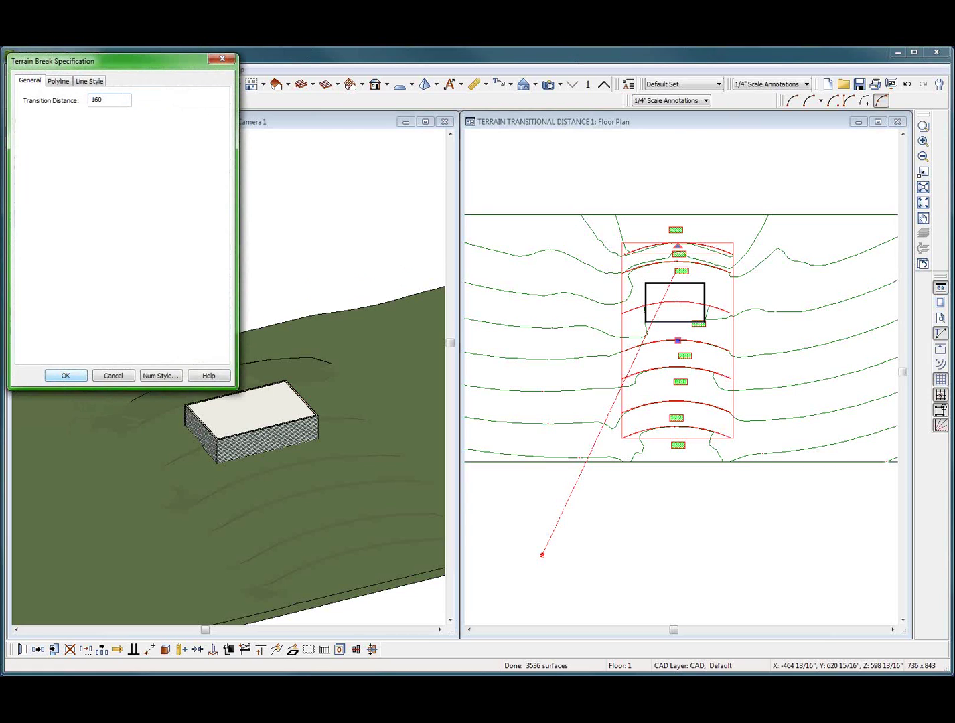
{"action": "left_click", "coordinate": [66, 375]}
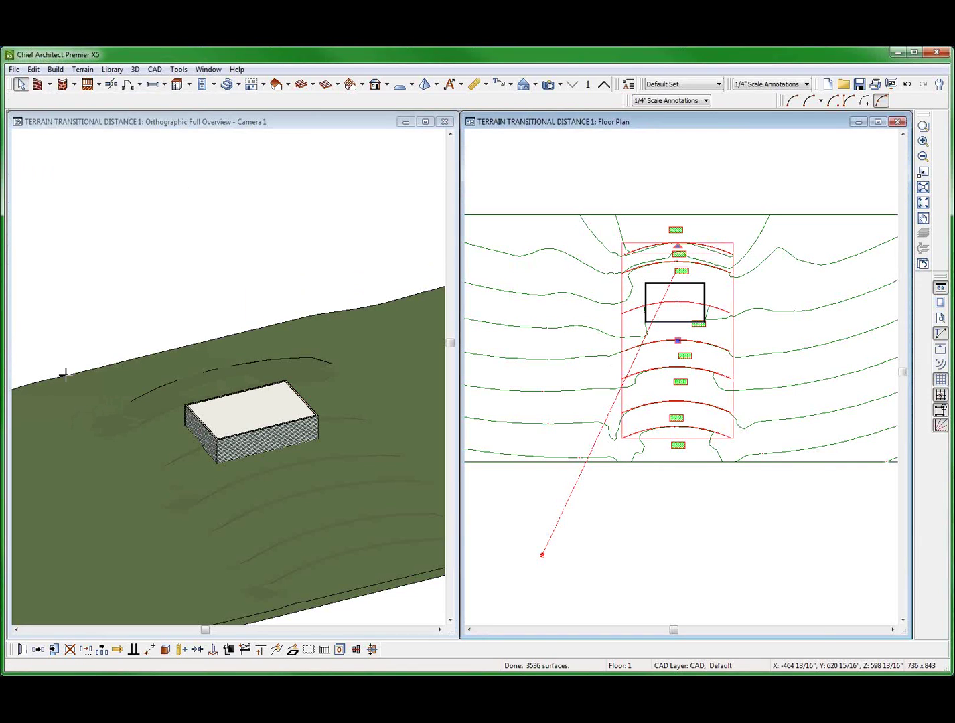
- Try a transition distance of 200" on the seven terrain breaks, and return it to 120"
{"action": "key", "text": "ctrl+e"}
{"action": "type", "text": "300"}
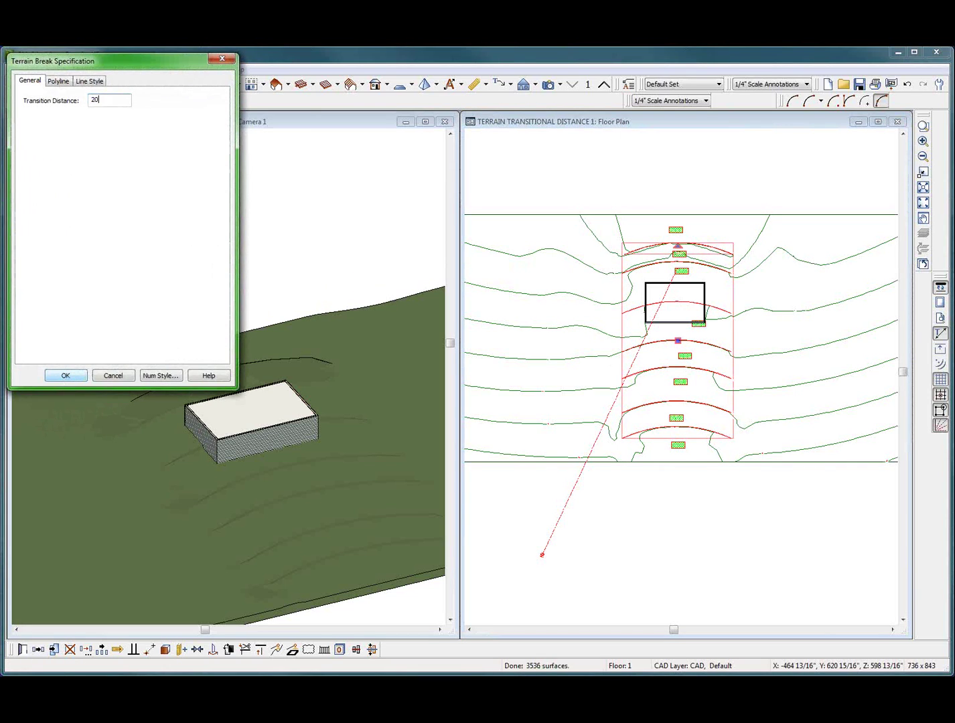
{"action": "left_click", "coordinate": [65, 375]}
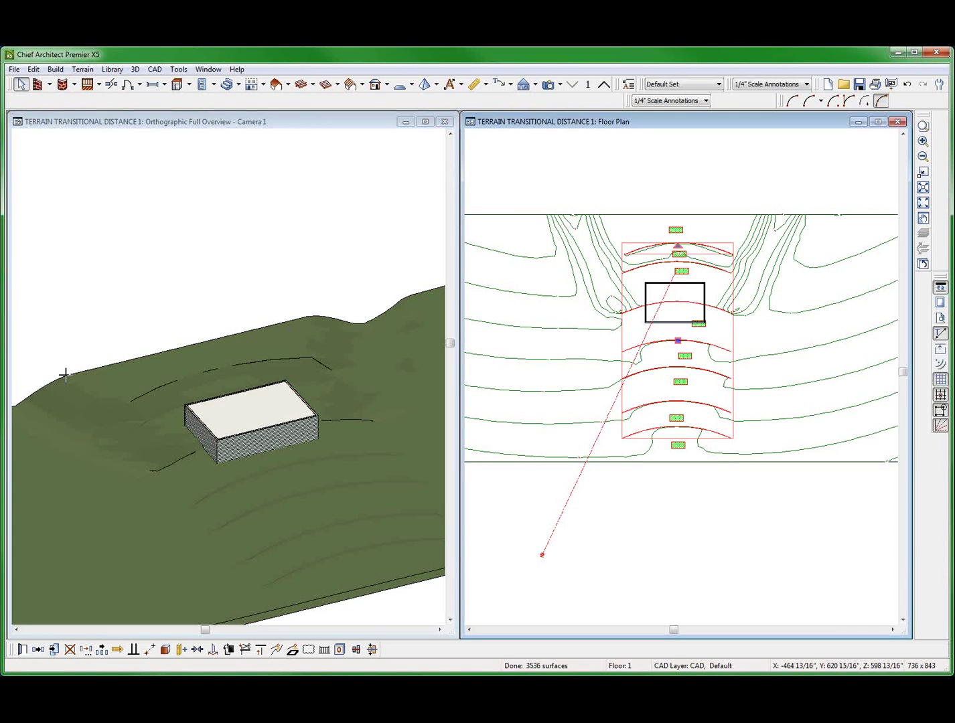
{"action": "key", "text": "ctrl+e"}
{"action": "type", "text": "120"}
{"action": "key", "text": "Return"}
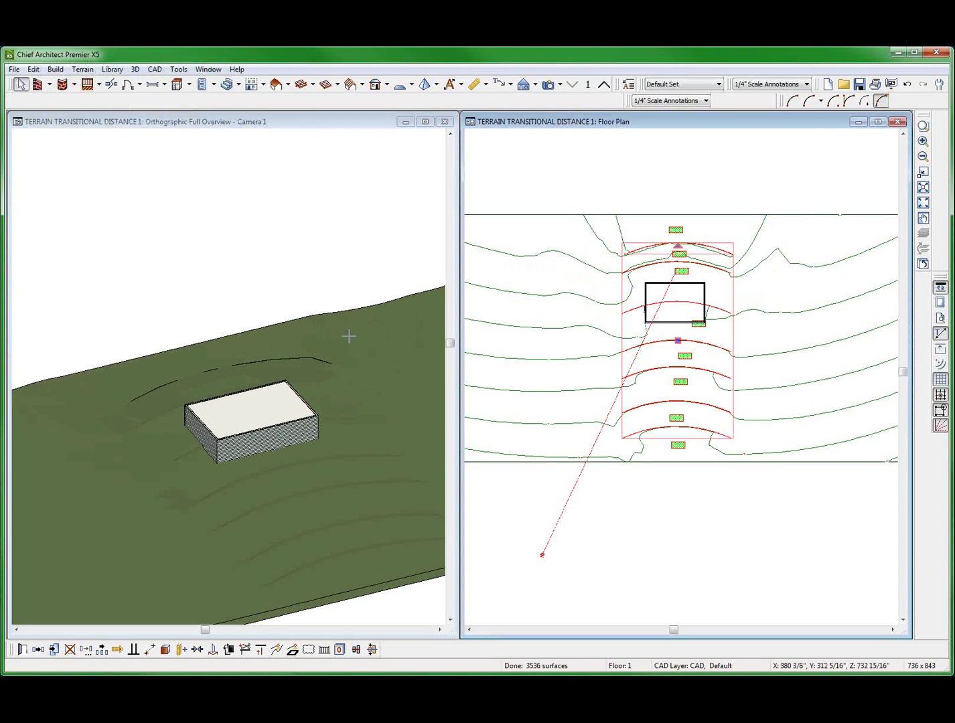
- Unlock all layers of the Default Set in the layer display options
{"action": "scroll", "coordinate": [369, 299], "scroll_direction": "down", "scroll_amount": 2}
{"action": "scroll", "coordinate": [808, 323], "scroll_direction": "down", "scroll_amount": 2}
{"action": "scroll", "coordinate": [612, 309], "scroll_direction": "up", "scroll_amount": 2}
{"action": "left_click", "coordinate": [528, 312]}
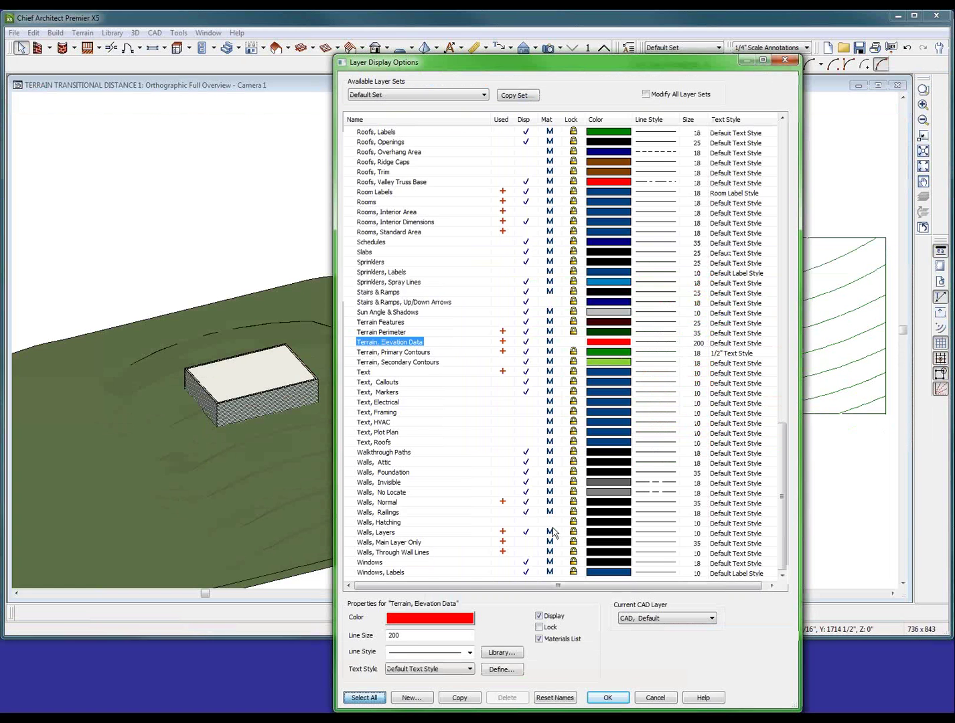
{"action": "left_click", "coordinate": [364, 697]}
{"action": "left_click", "coordinate": [550, 628]}
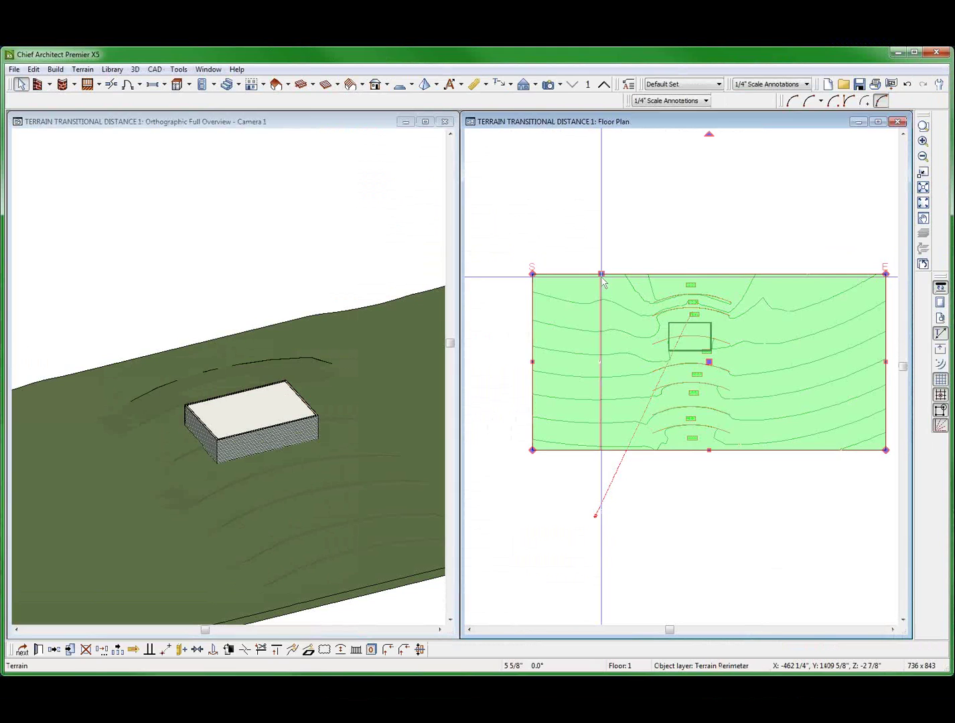
- Try resizing the terrain perimeter by moving the edge behind the building outward and back in to compare the contours
{"action": "left_click", "coordinate": [605, 273]}
{"action": "left_click_drag", "start_coordinate": [601, 275], "coordinate": [607, 198]}
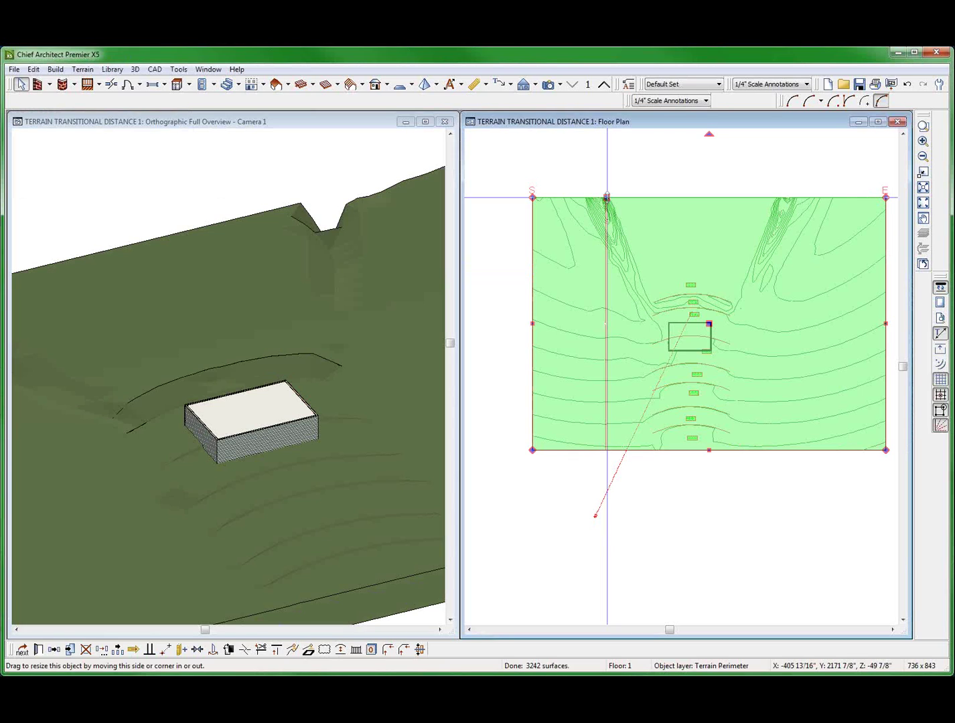
{"action": "left_click_drag", "start_coordinate": [606, 198], "coordinate": [635, 284]}
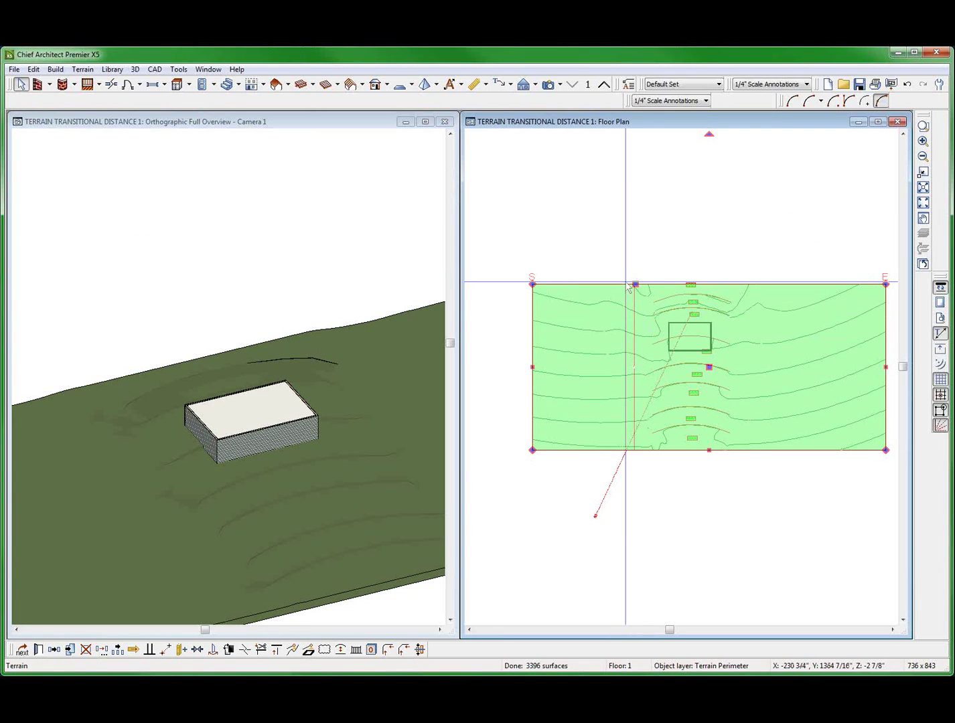
{"action": "left_click_drag", "start_coordinate": [631, 284], "coordinate": [631, 240]}
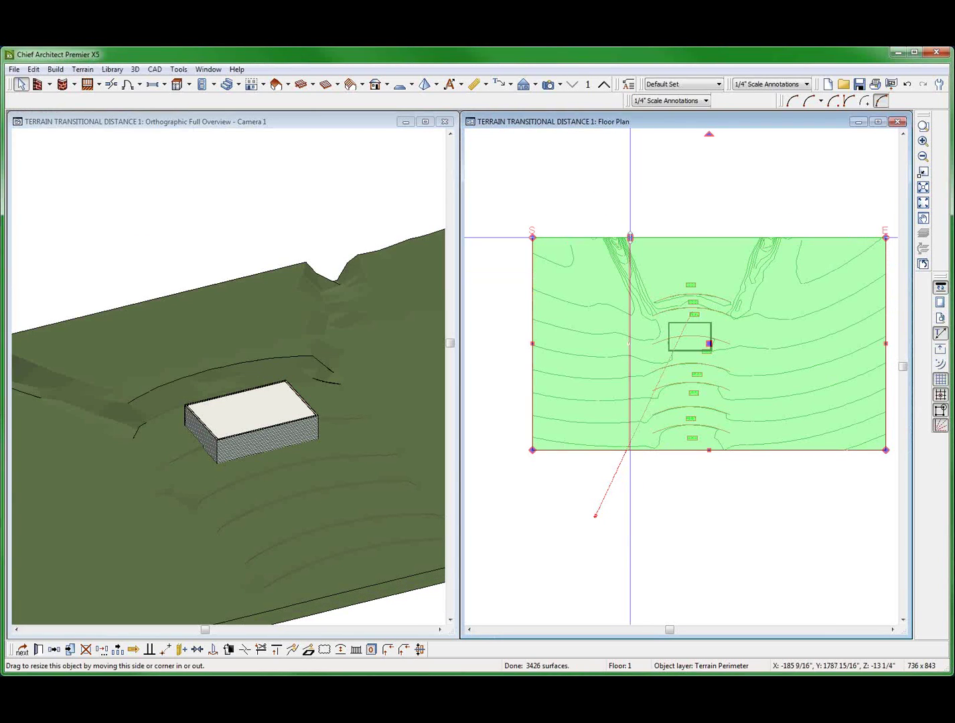
{"action": "left_click_drag", "start_coordinate": [629, 238], "coordinate": [644, 267]}
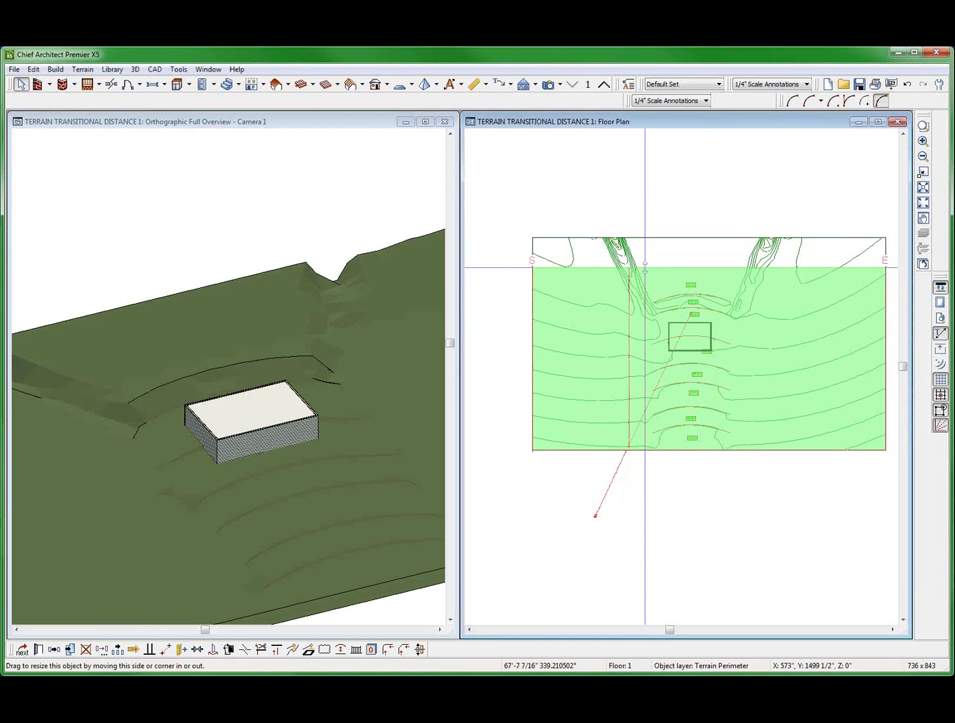
- Extend the terrain perimeter outward well beyond the terrain break behind the building, and deselect the terrain
{"action": "scroll", "coordinate": [693, 351], "scroll_direction": "up", "scroll_amount": 2}
{"action": "scroll", "coordinate": [677, 276], "scroll_direction": "down", "scroll_amount": 2}
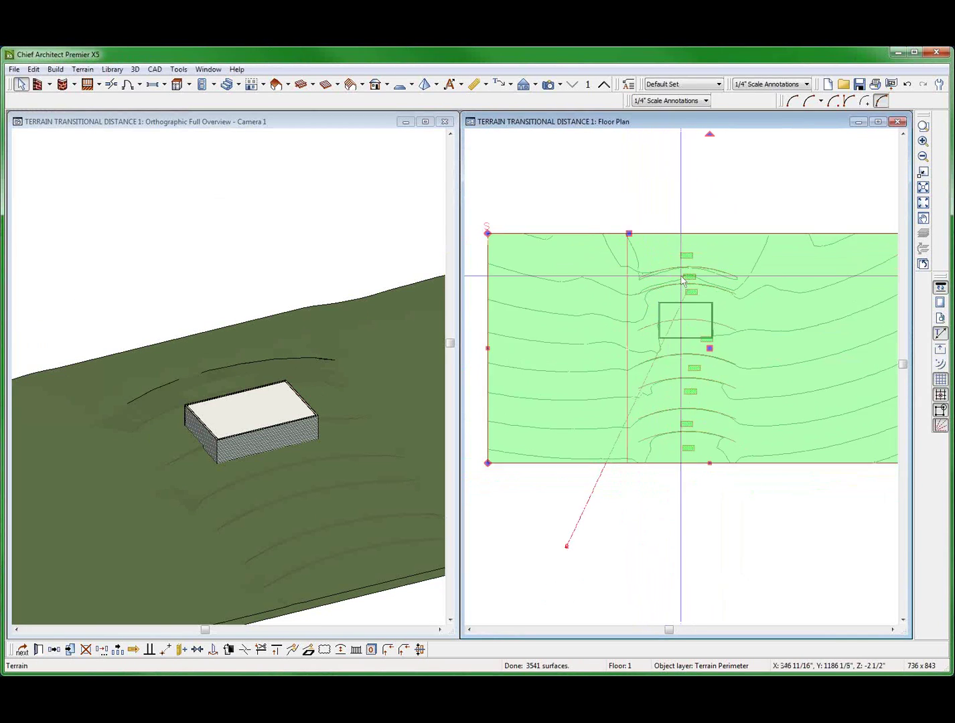
{"action": "left_click_drag", "start_coordinate": [637, 244], "coordinate": [635, 212]}
{"action": "scroll", "coordinate": [640, 326], "scroll_direction": "up", "scroll_amount": 3}
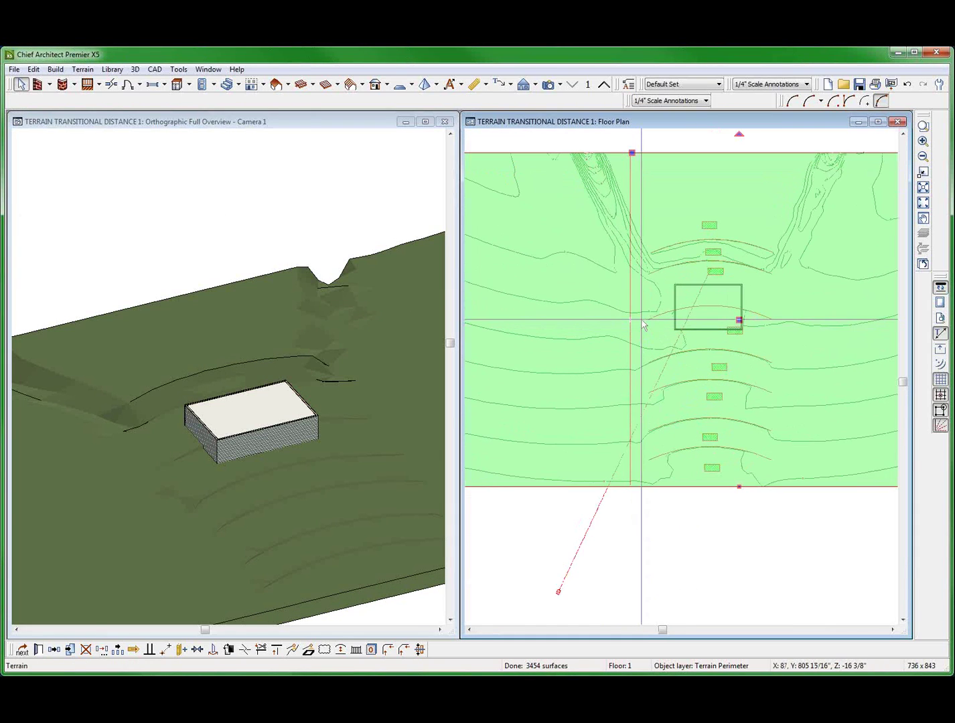
{"action": "key", "text": "space"}
- Try transition distances of 200" and 400" on only the terrain break farthest behind the building
{"action": "scroll", "coordinate": [668, 275], "scroll_direction": "down", "scroll_amount": 2}
{"action": "left_click", "coordinate": [666, 258]}
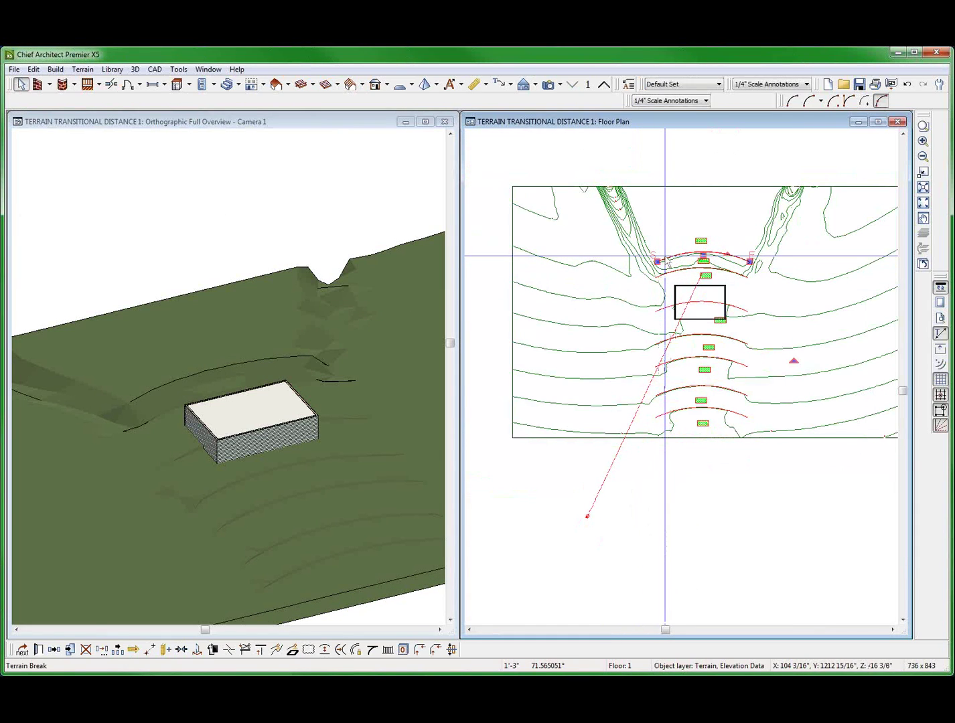
{"action": "key", "text": "ctrl+e"}
{"action": "type", "text": "200"}
{"action": "key", "text": "Return"}
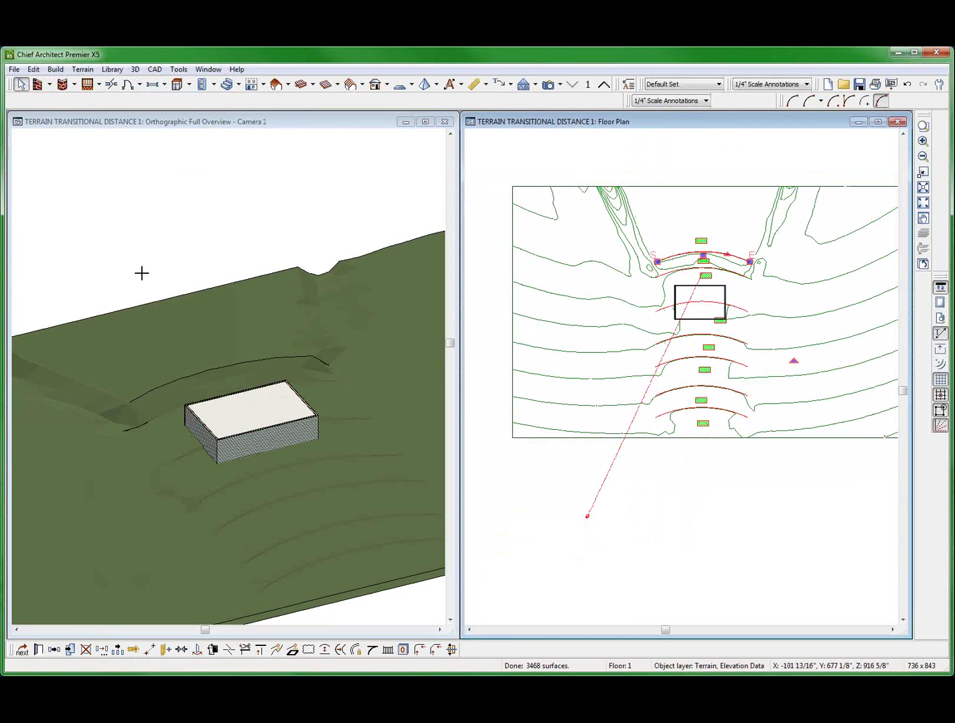
{"action": "key", "text": "ctrl+e"}
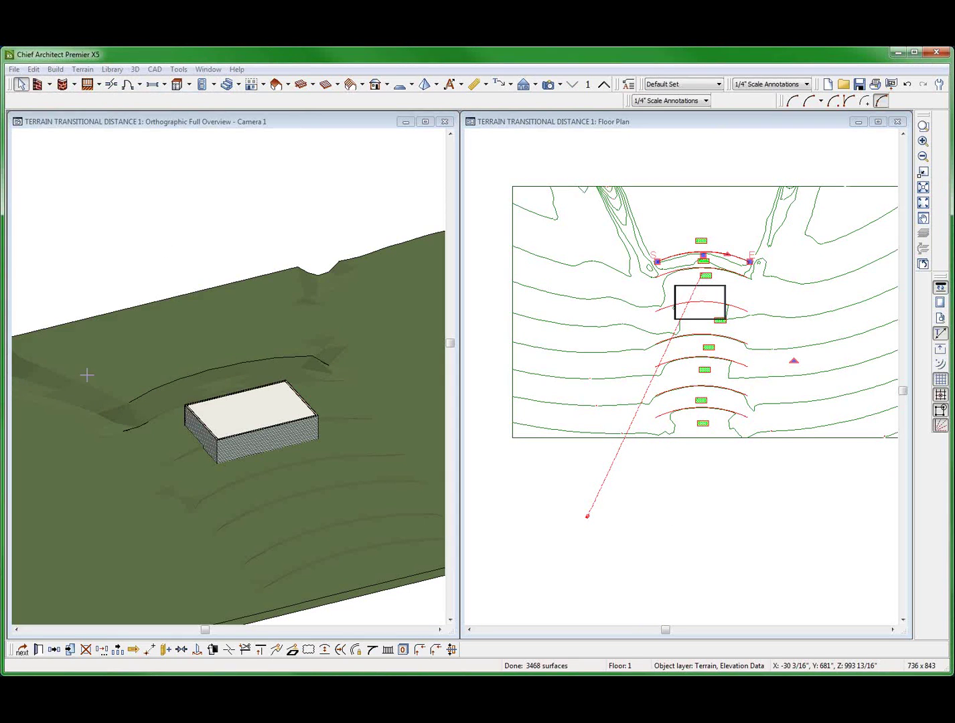
{"action": "type", "text": "400"}
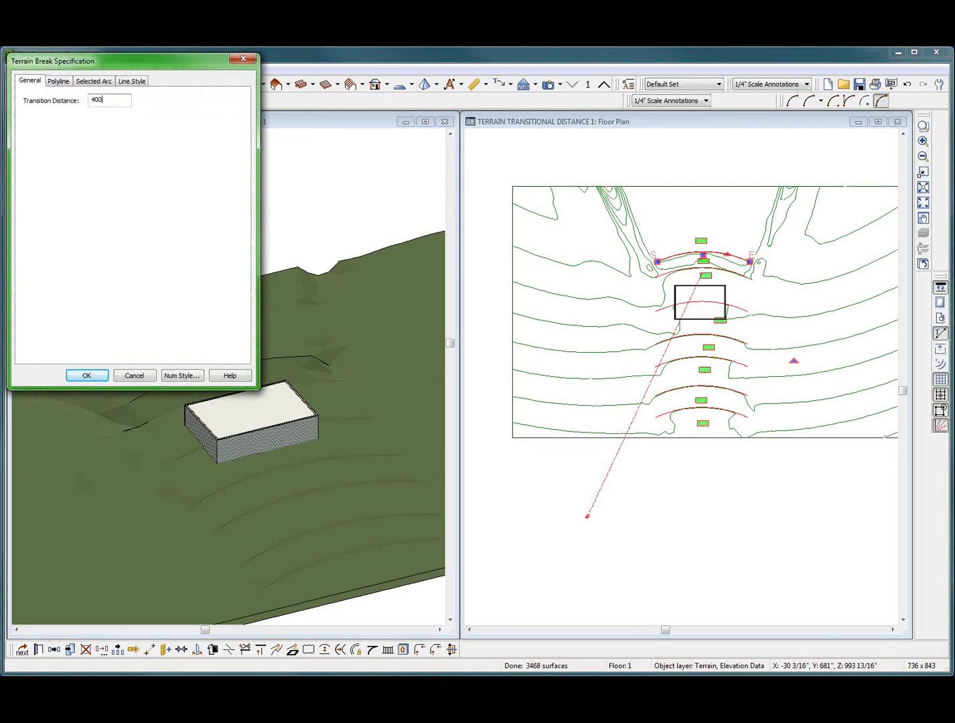
{"action": "key", "text": "Return"}
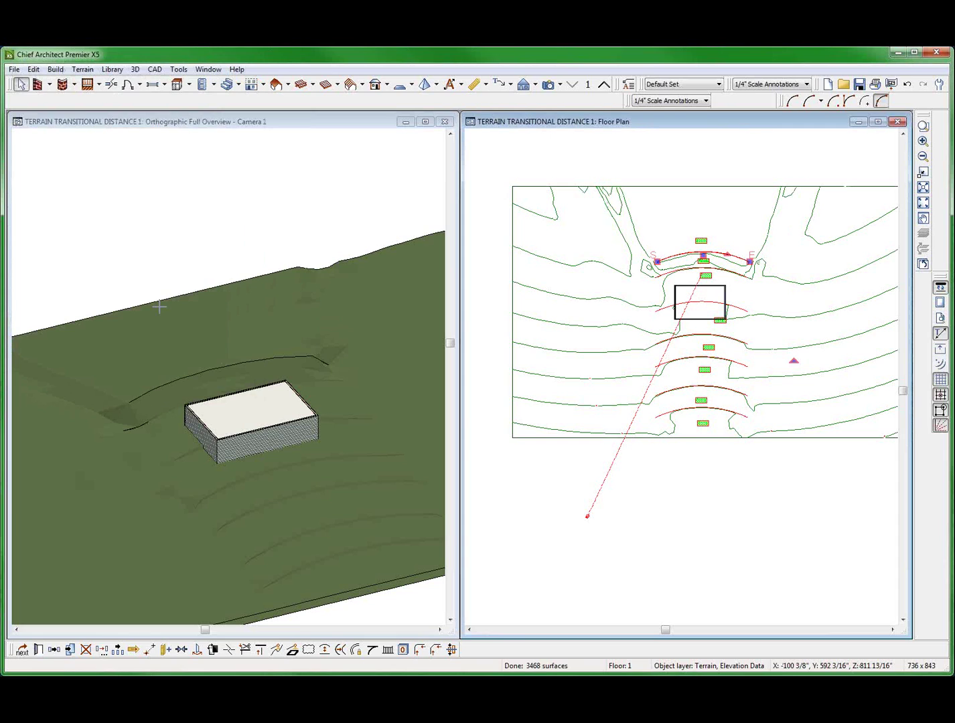
- Return the transition distance of the terrain break farthest behind the building to 120"
{"action": "key", "text": "ctrl+e"}
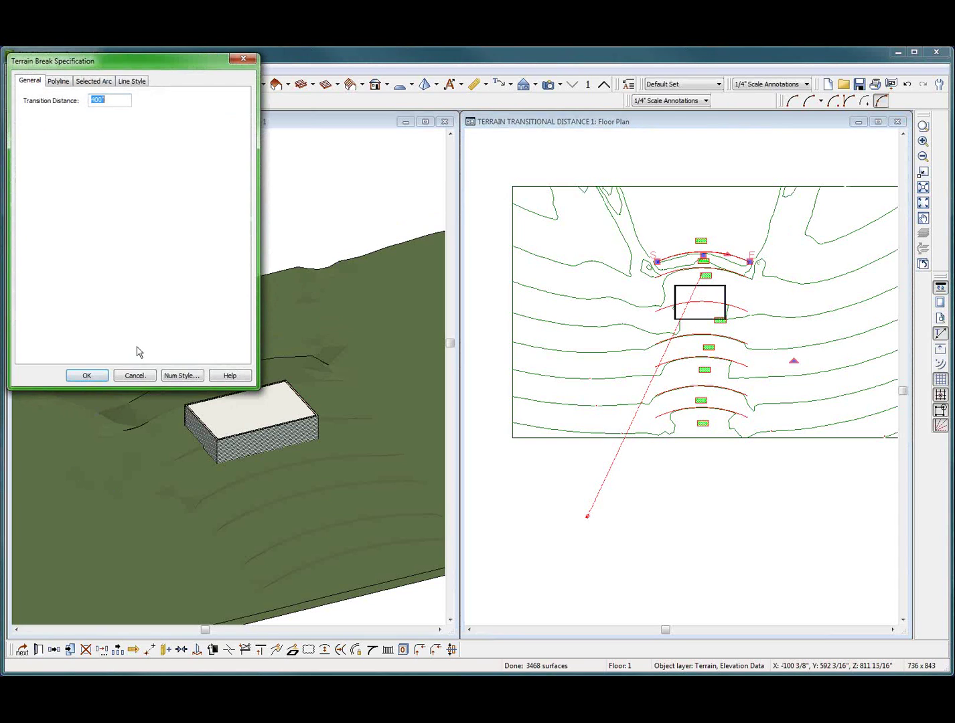
{"action": "type", "text": "120"}
{"action": "key", "text": "Return"}
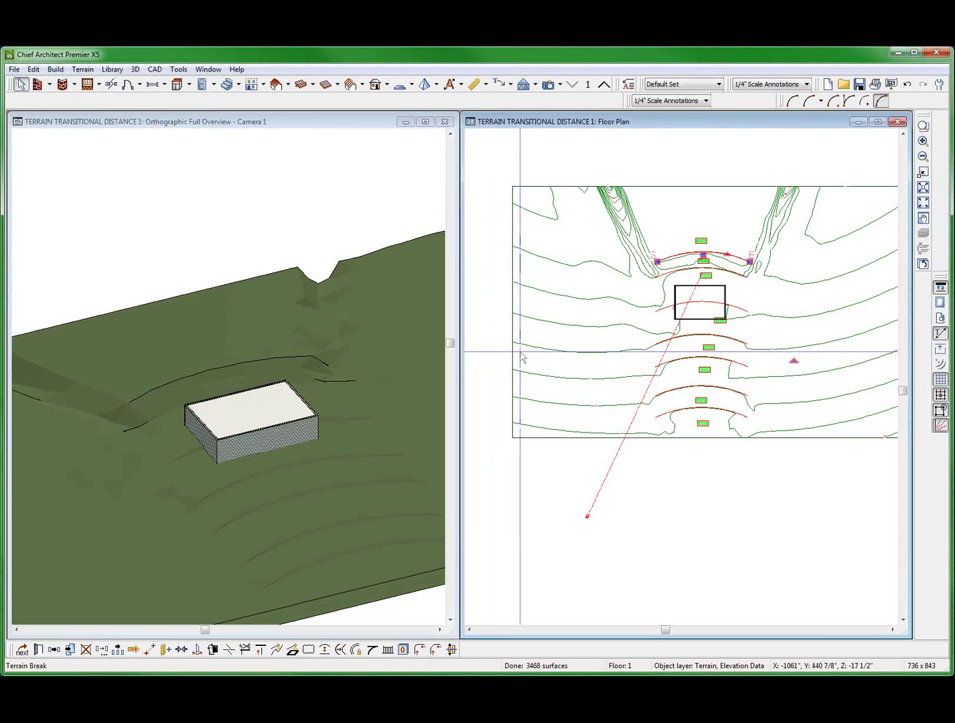
- Try stretching the start point of the rearmost terrain break toward the terrain's side edge, and undo the change
{"action": "left_click_drag", "start_coordinate": [655, 262], "coordinate": [559, 311]}
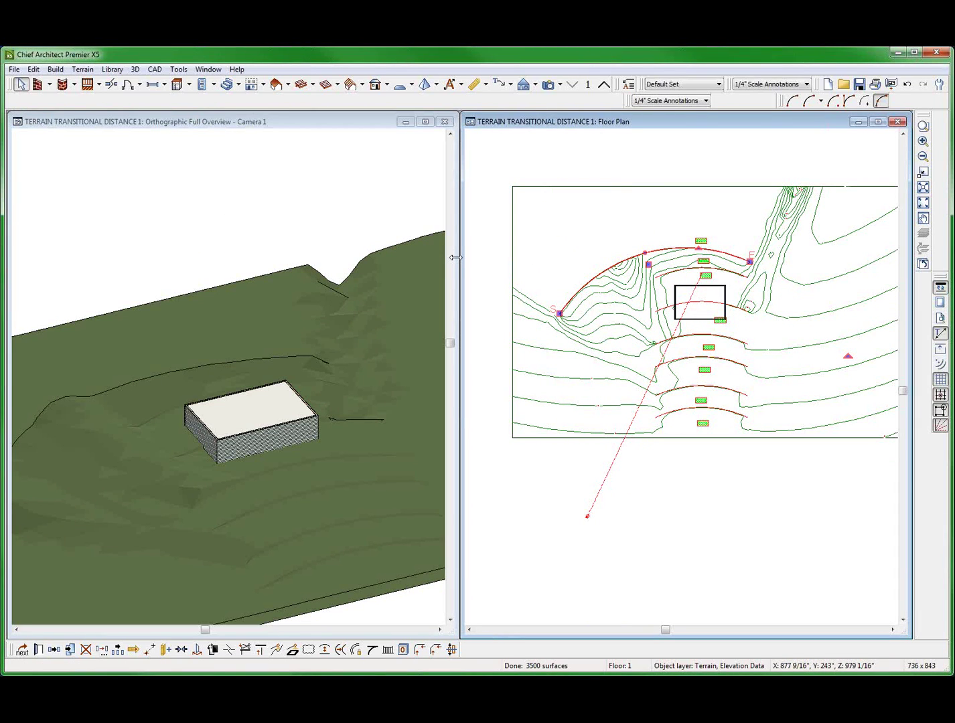
{"action": "key", "text": "Delete"}
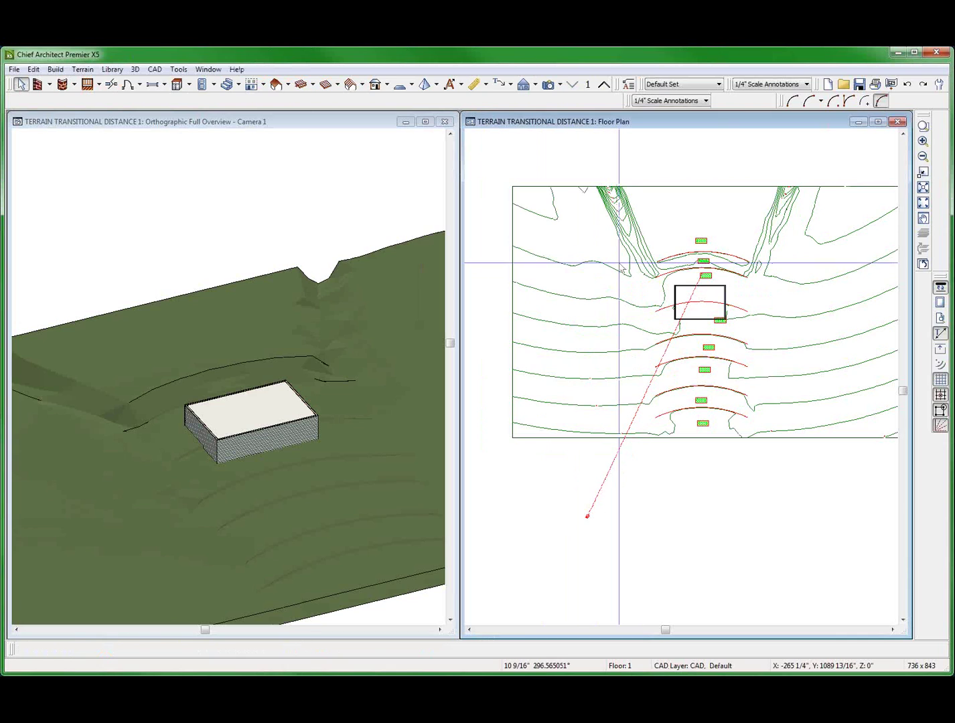
- Set the transition distance of the rearmost terrain break to 80"
{"action": "scroll", "coordinate": [575, 279], "scroll_direction": "up", "scroll_amount": 3}
{"action": "left_click", "coordinate": [747, 242]}
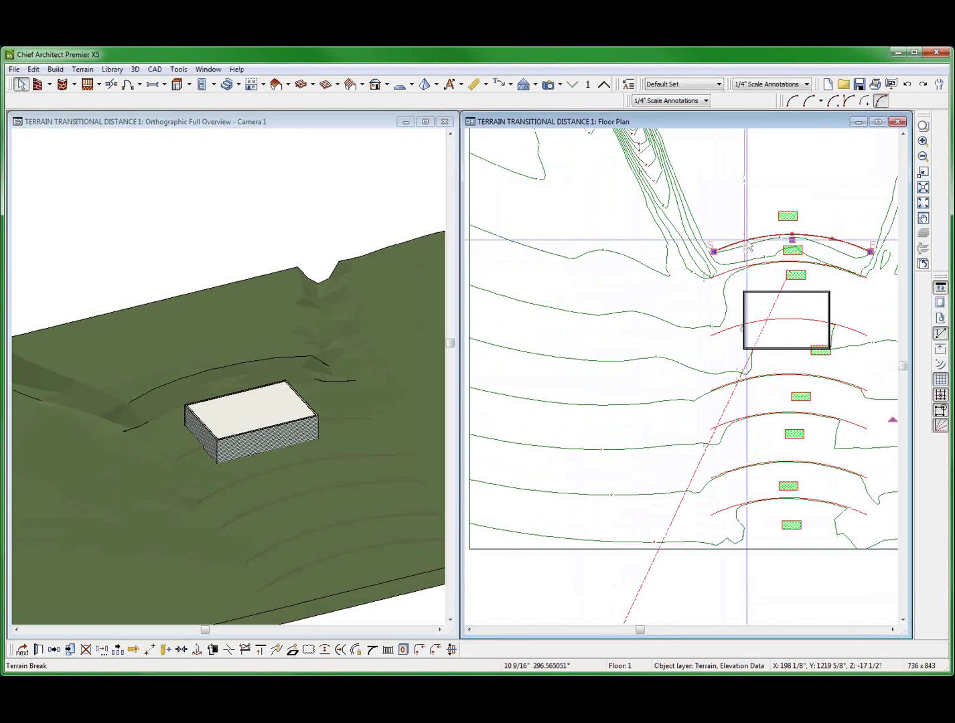
{"action": "double_click", "coordinate": [749, 245]}
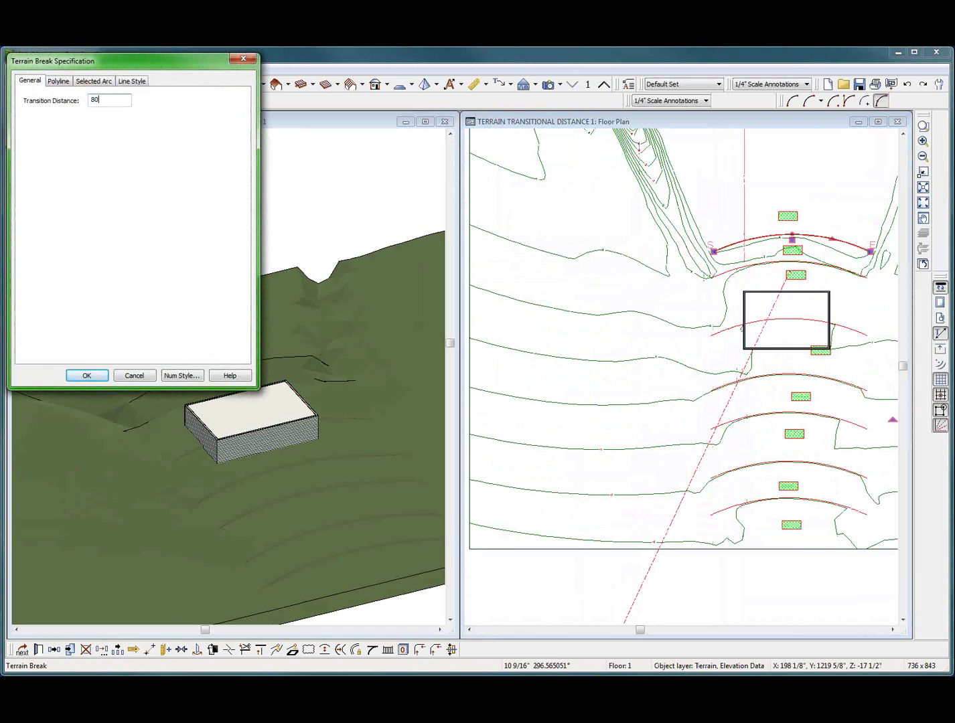
{"action": "key", "text": "Return"}
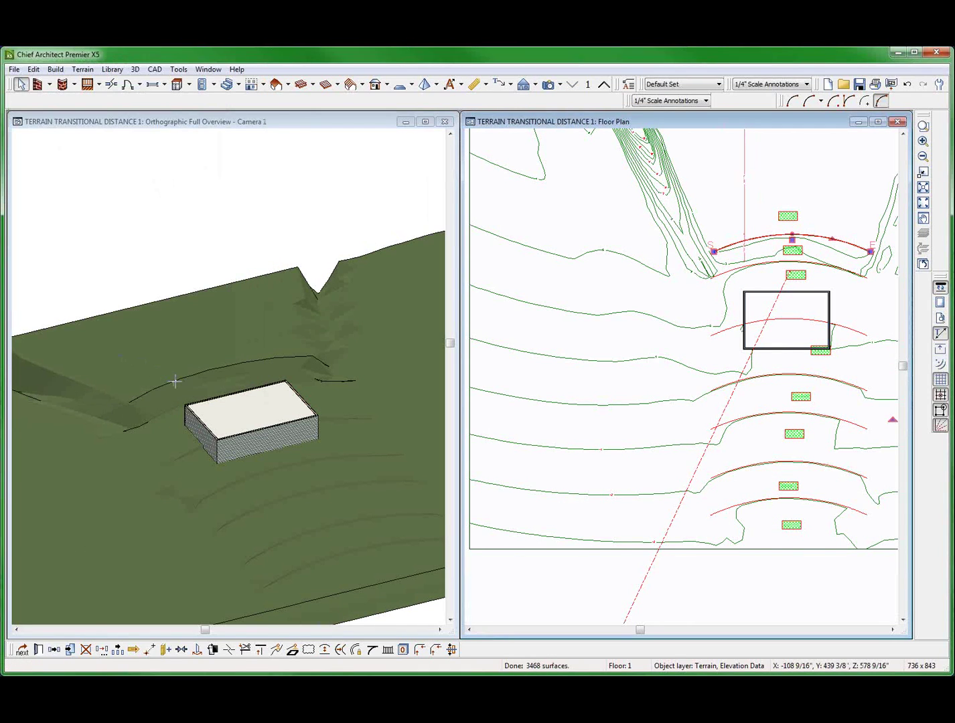
- Try a transition distance of 140" on the rearmost terrain break, and set it to 120"
{"action": "double_click", "coordinate": [174, 382]}
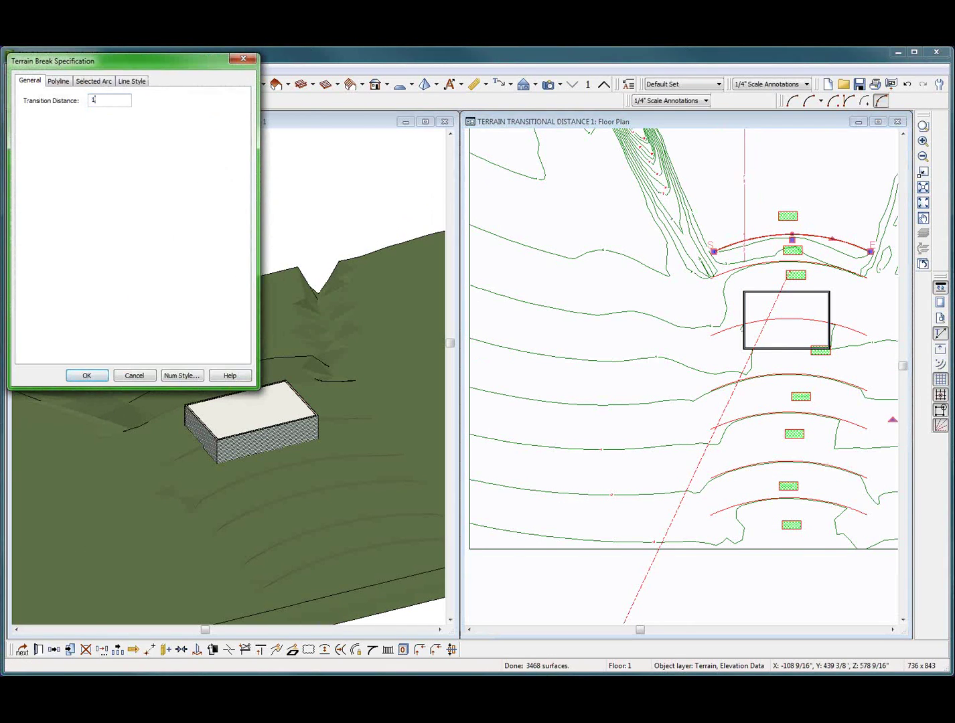
{"action": "type", "text": "140"}
{"action": "key", "text": "Return"}
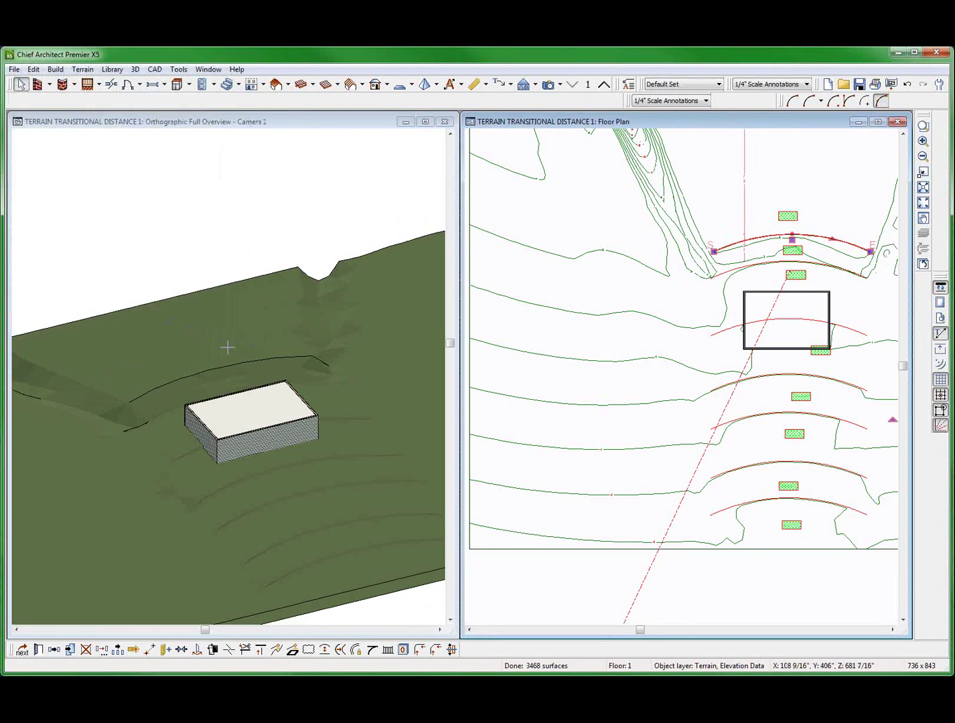
{"action": "key", "text": "ctrl+e"}
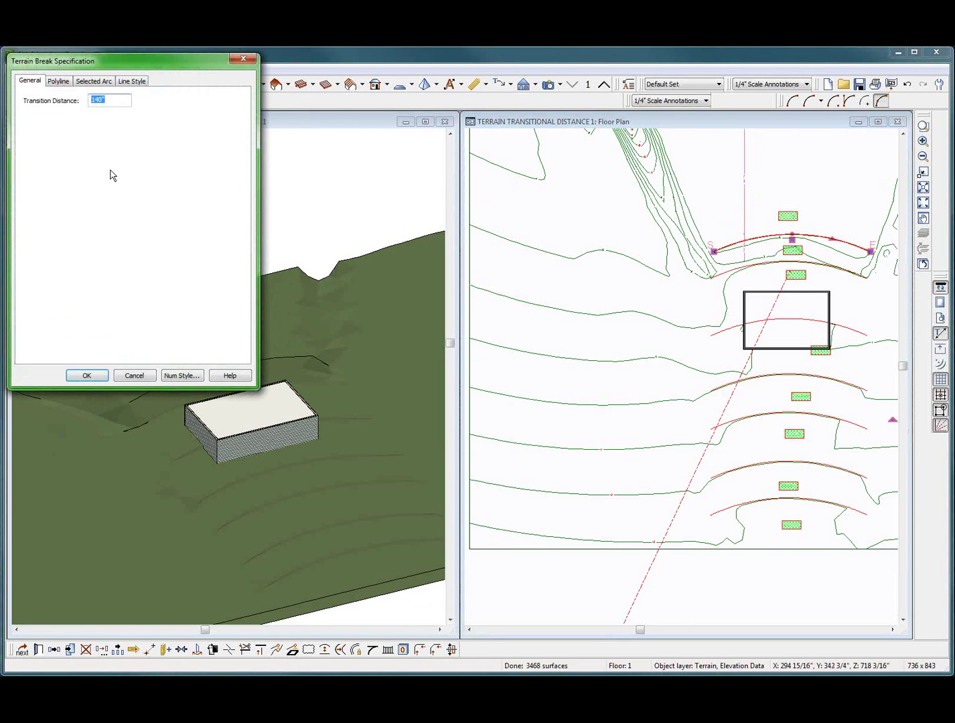
{"action": "type", "text": "120"}
{"action": "key", "text": "Return"}
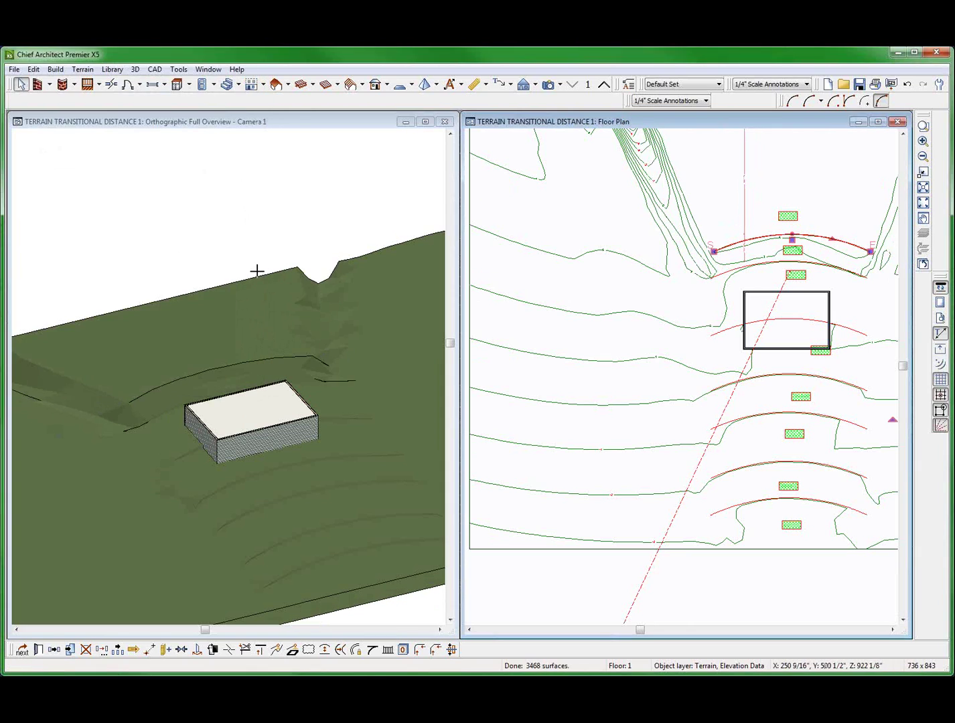
- Pull the terrain perimeter's rear edge toward the building in two stages, ending just behind the rearmost elevation region
{"action": "scroll", "coordinate": [610, 275], "scroll_direction": "down", "scroll_amount": 2}
{"action": "left_click", "coordinate": [742, 387]}
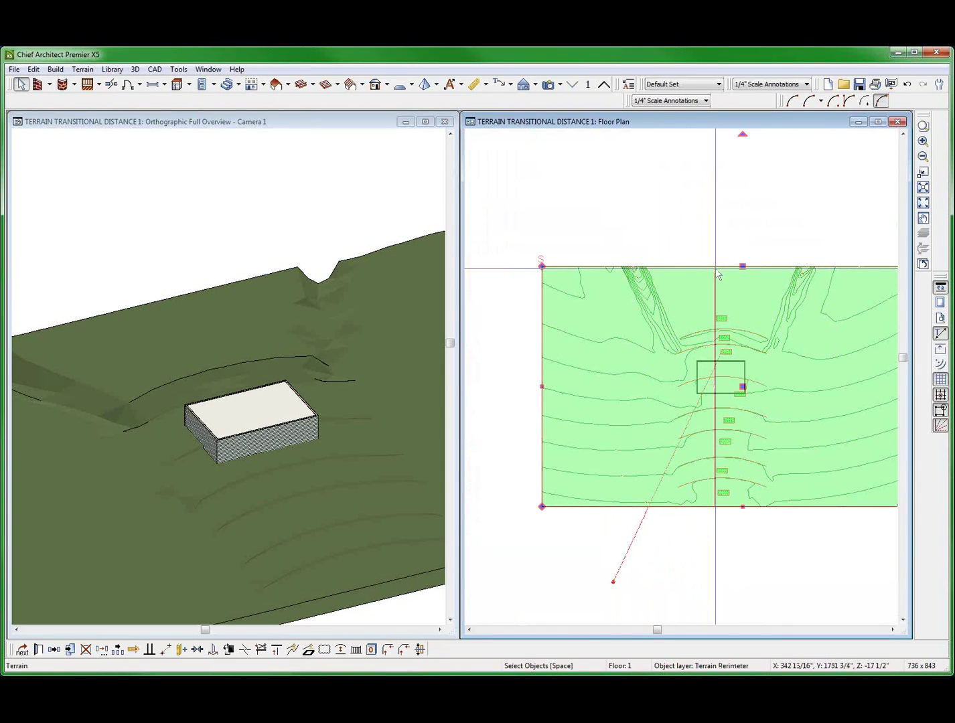
{"action": "scroll", "coordinate": [742, 385], "scroll_direction": "up", "scroll_amount": 4}
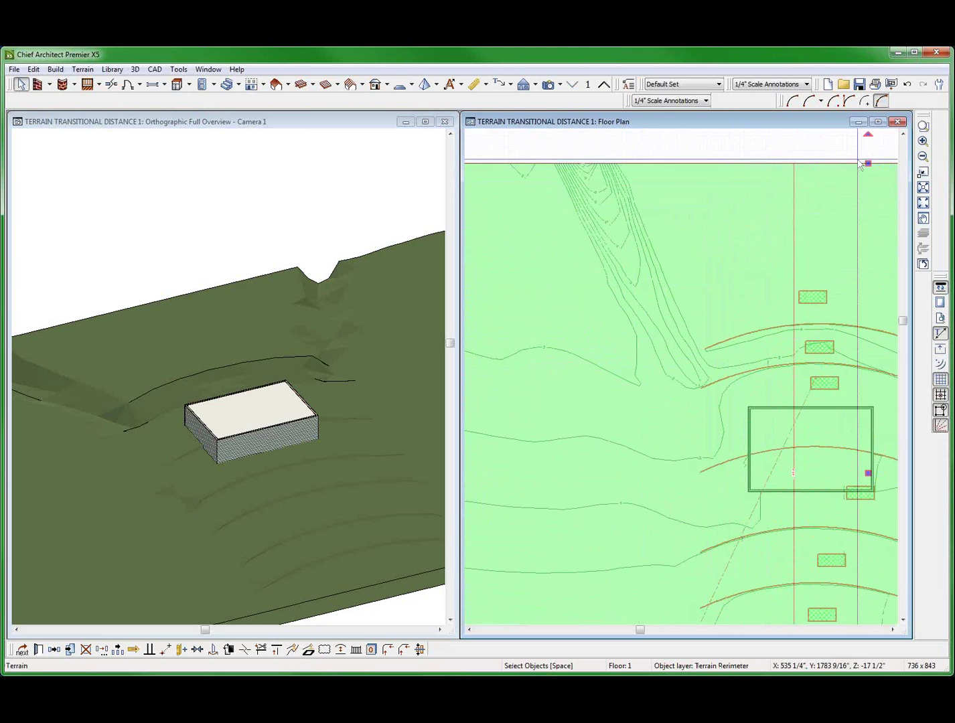
{"action": "left_click_drag", "start_coordinate": [868, 162], "coordinate": [869, 226]}
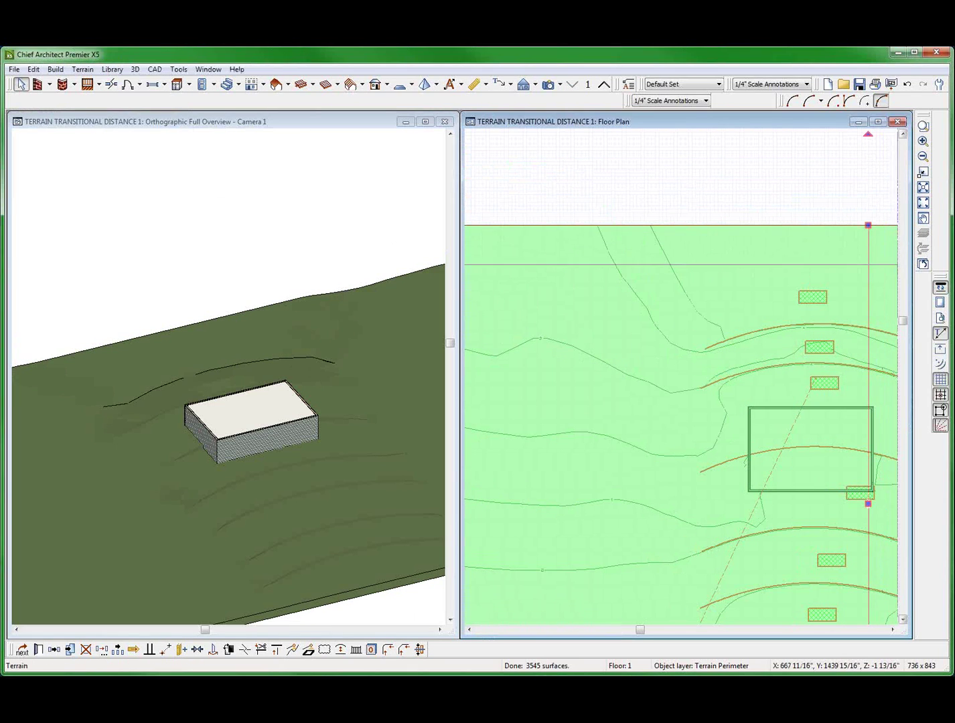
{"action": "scroll", "coordinate": [565, 255], "scroll_direction": "down", "scroll_amount": 4}
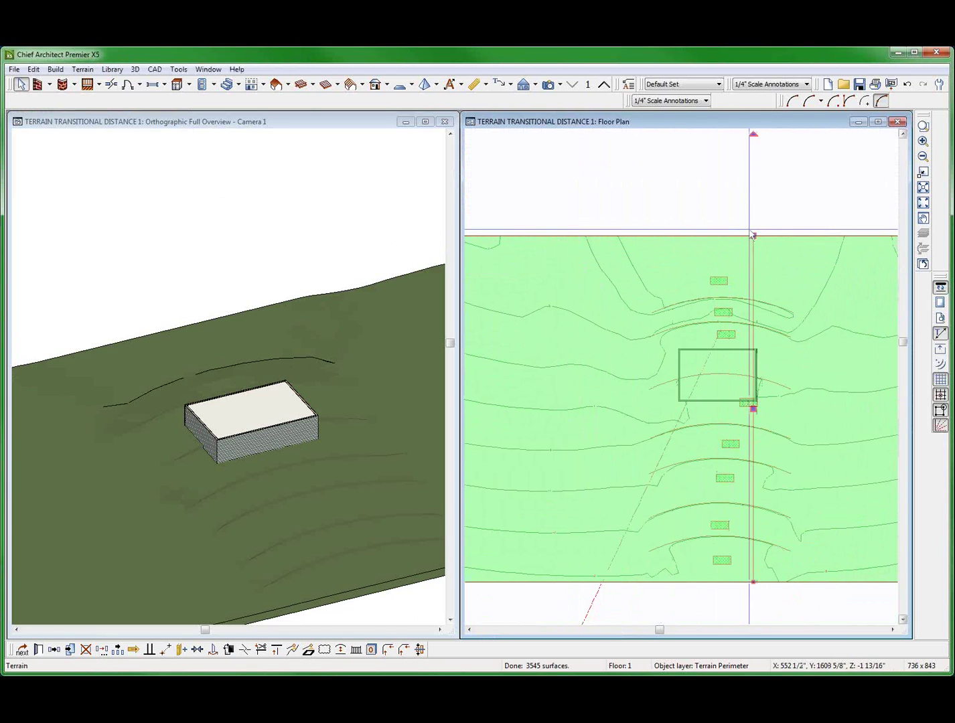
{"action": "left_click_drag", "start_coordinate": [752, 235], "coordinate": [751, 271]}
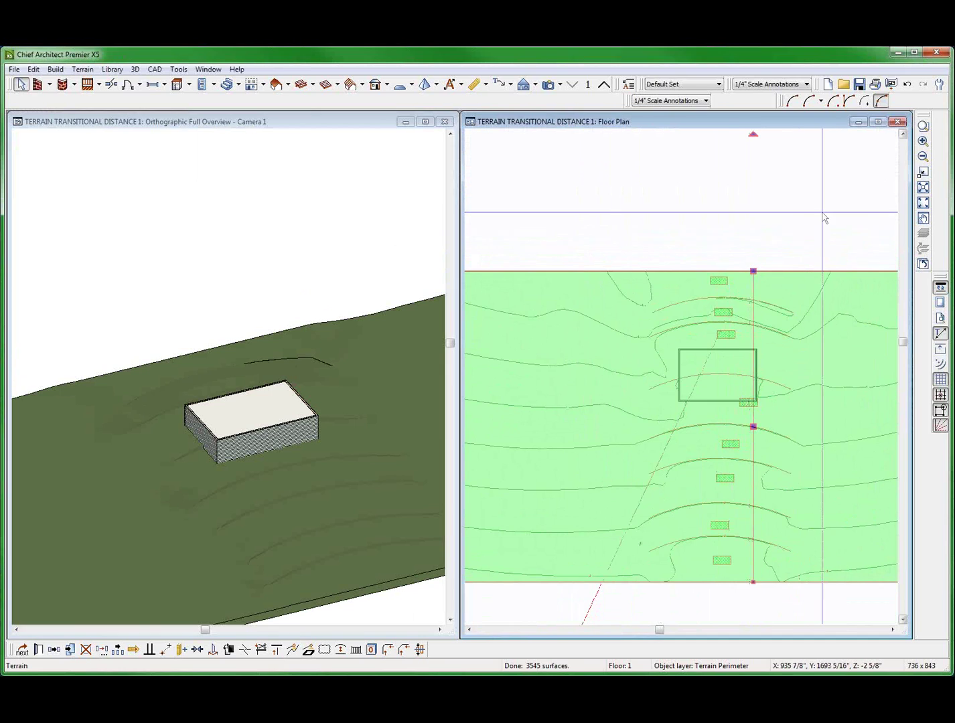
- Extend the terrain perimeter's front edge outward and pull both side edges in to the ends of the terrain breaks
{"action": "scroll", "coordinate": [824, 214], "scroll_direction": "down", "scroll_amount": 2}
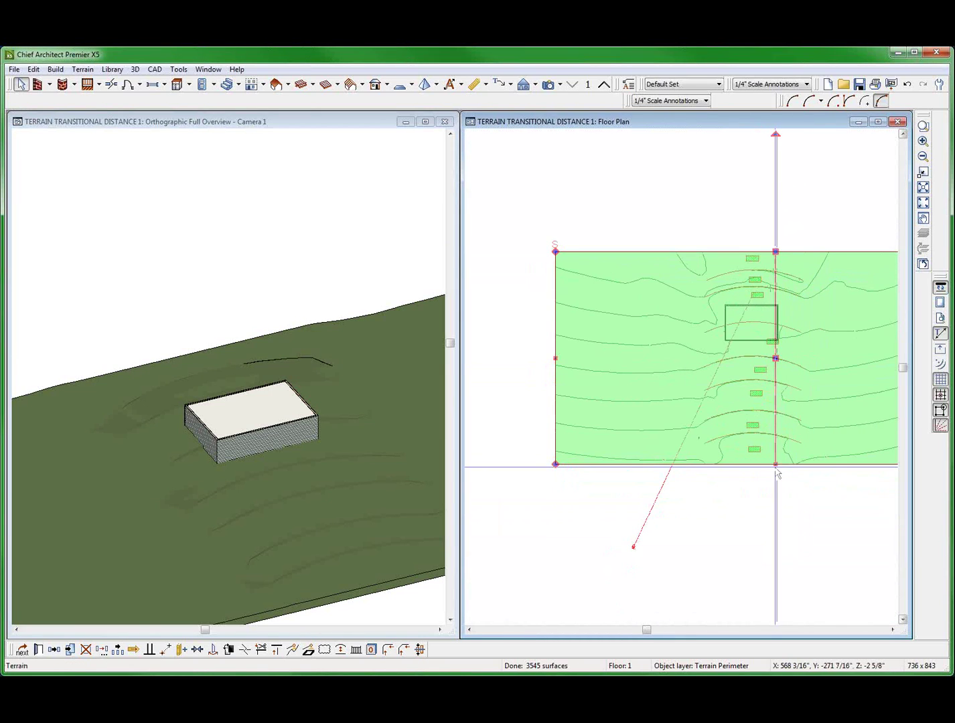
{"action": "left_click_drag", "start_coordinate": [776, 464], "coordinate": [787, 568]}
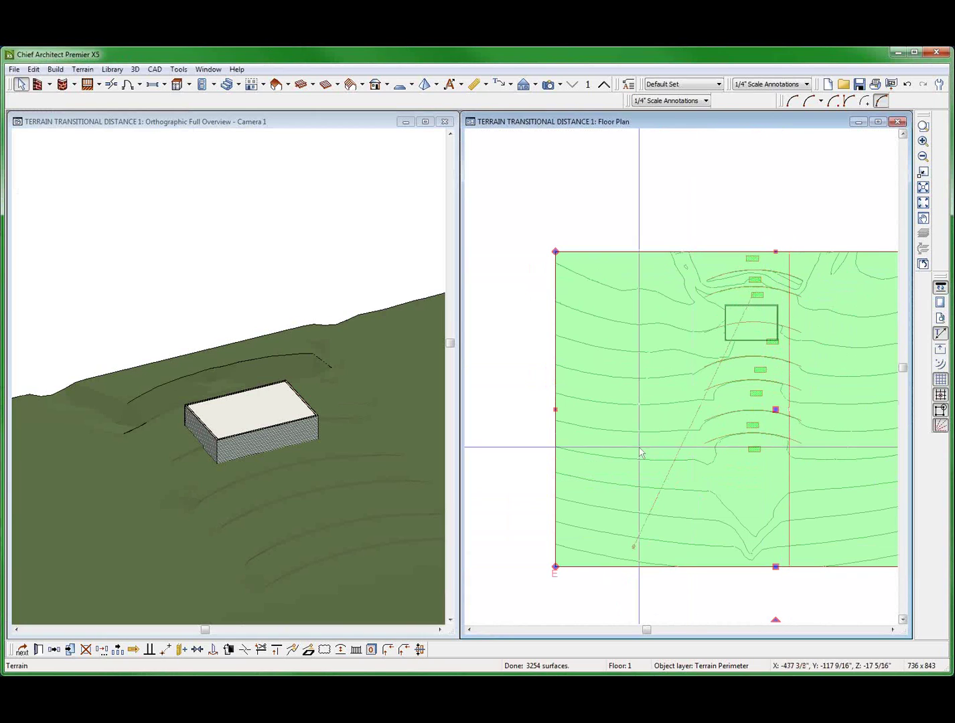
{"action": "left_click_drag", "start_coordinate": [554, 408], "coordinate": [672, 401]}
{"action": "scroll", "coordinate": [569, 395], "scroll_direction": "down", "scroll_amount": 3}
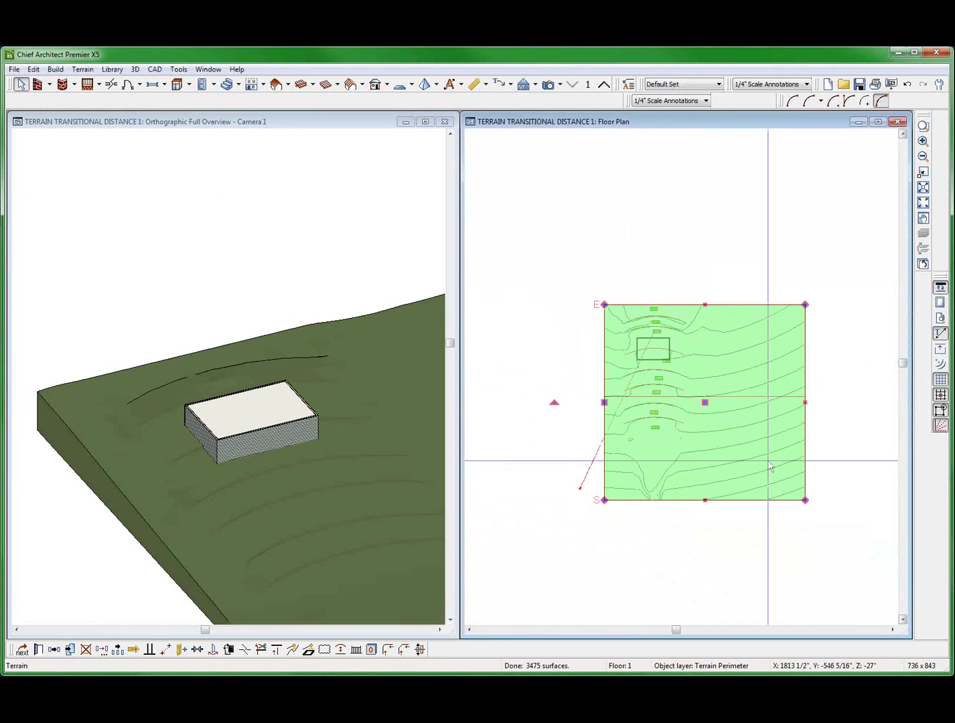
{"action": "left_click_drag", "start_coordinate": [806, 402], "coordinate": [683, 410]}
{"action": "scroll", "coordinate": [646, 432], "scroll_direction": "up", "scroll_amount": 3}
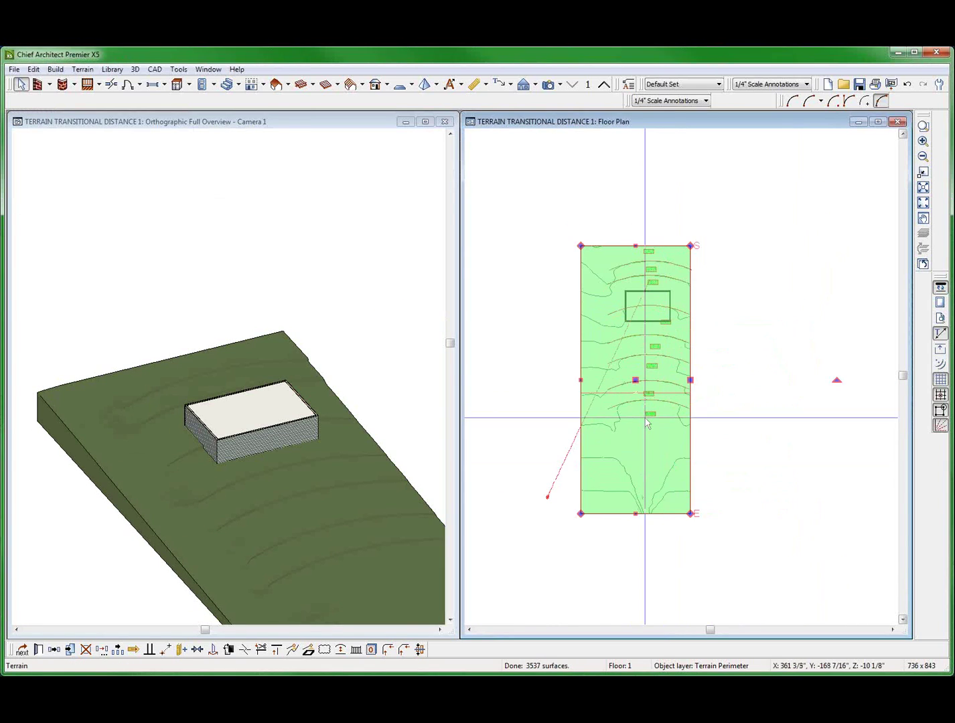
{"action": "left_click_drag", "start_coordinate": [558, 367], "coordinate": [597, 363]}
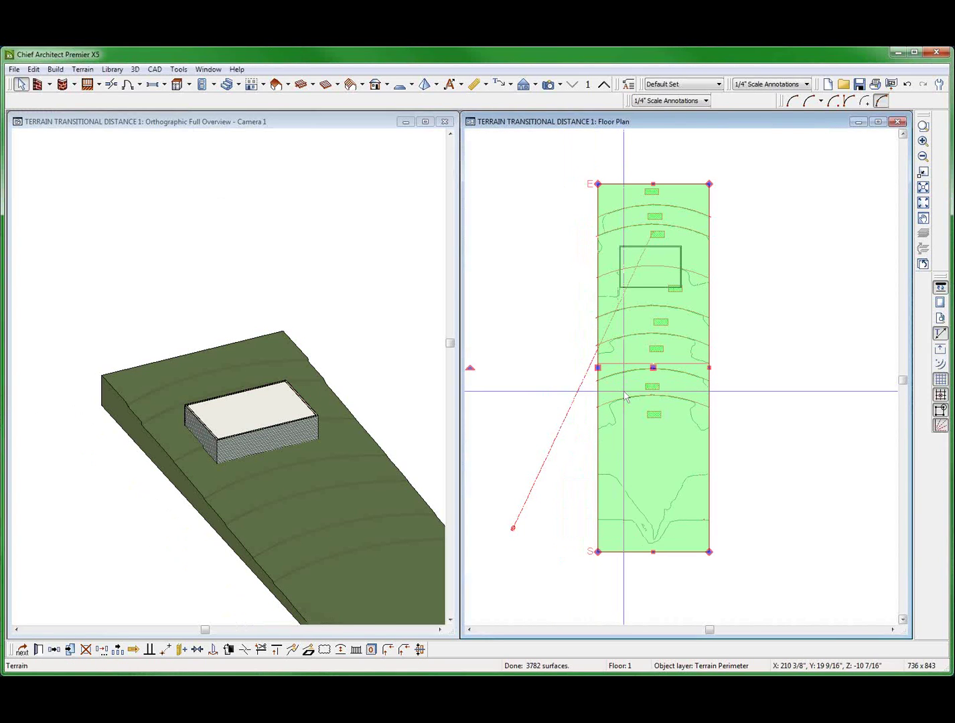
- Widen the terrain perimeter beyond the terrain breaks on both sides, moving its right edge outward about 39'-9"
{"action": "left_click", "coordinate": [153, 490]}
{"action": "scroll", "coordinate": [152, 487], "scroll_direction": "up", "scroll_amount": 5}
{"action": "mouse_move", "coordinate": [285, 495]}
{"action": "left_mouse_down"}
{"action": "mouse_move", "coordinate": [328, 449]}
{"action": "mouse_move", "coordinate": [294, 507]}
{"action": "left_mouse_up"}
{"action": "scroll", "coordinate": [351, 464], "scroll_direction": "down", "scroll_amount": 5}
{"action": "scroll", "coordinate": [266, 415], "scroll_direction": "down", "scroll_amount": 4}
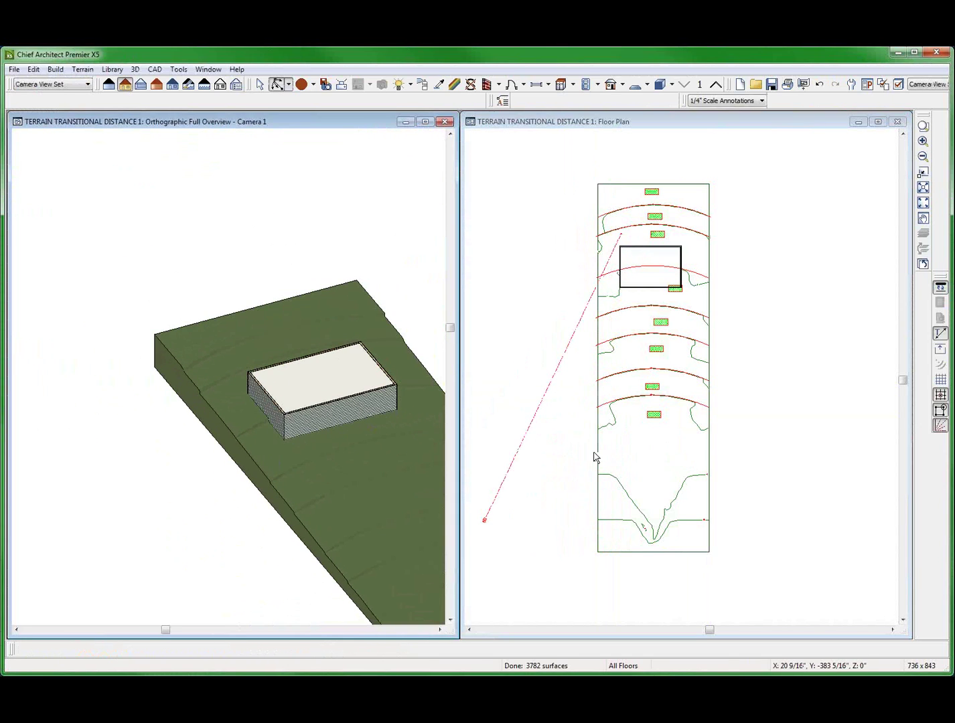
{"action": "left_click", "coordinate": [594, 456]}
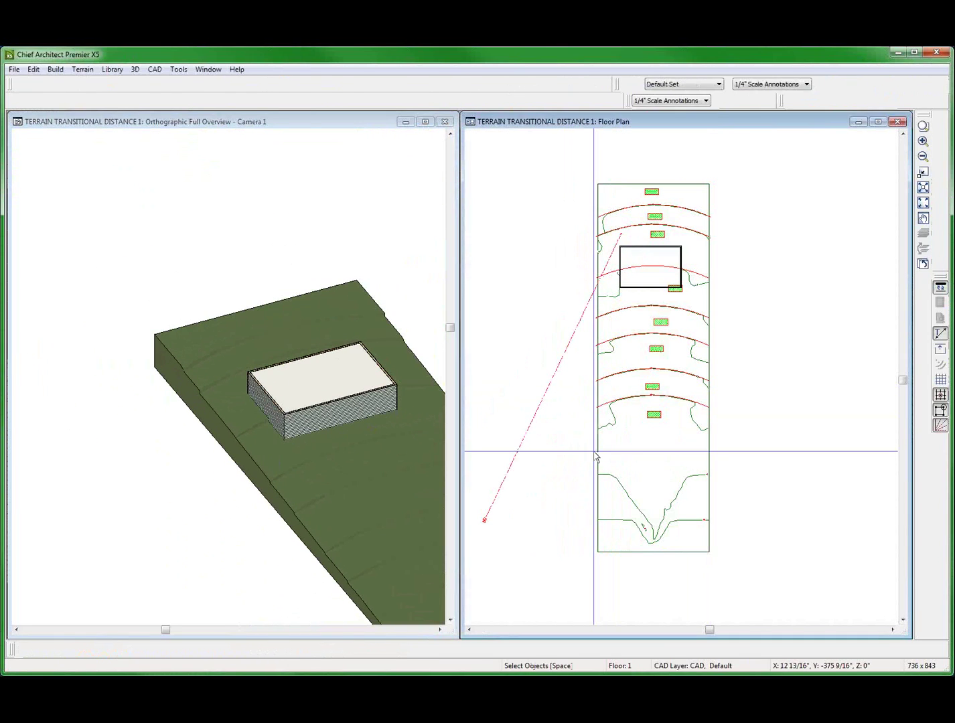
{"action": "left_click", "coordinate": [597, 456]}
{"action": "left_click_drag", "start_coordinate": [598, 450], "coordinate": [533, 451]}
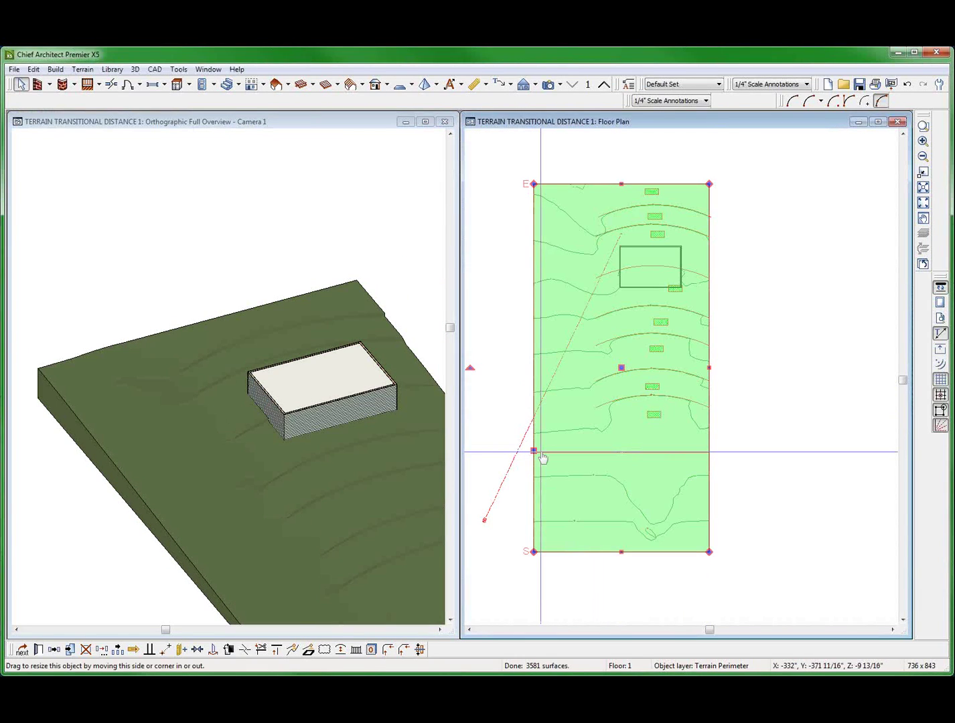
{"action": "left_click_drag", "start_coordinate": [709, 368], "coordinate": [781, 370]}
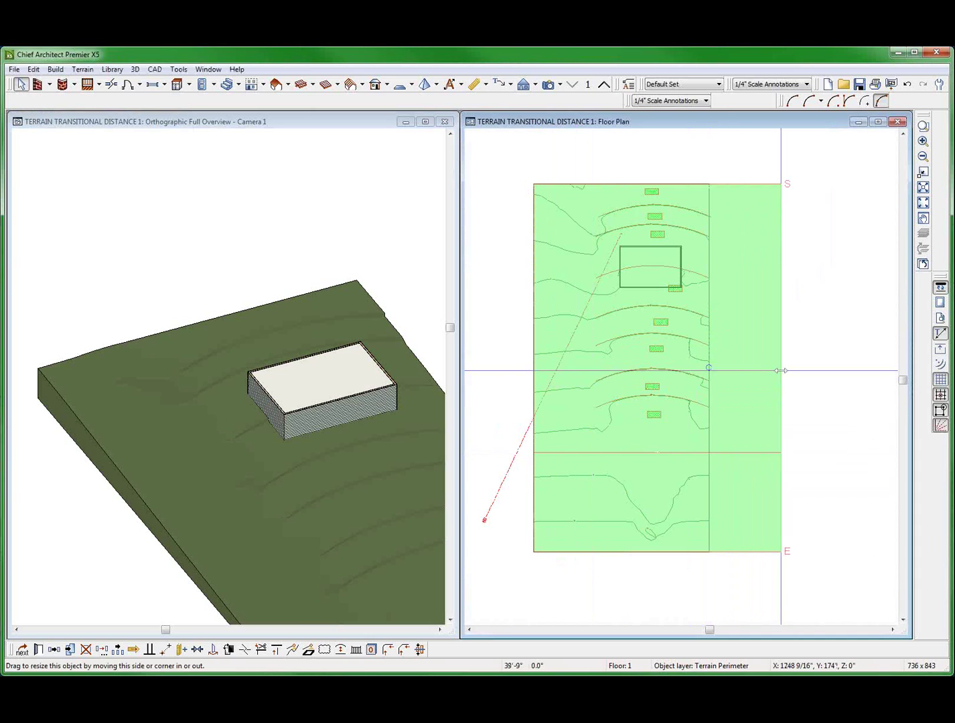
- Stretch the terrain perimeter's rear edge farther behind the building in two stages
{"action": "left_click", "coordinate": [211, 379]}
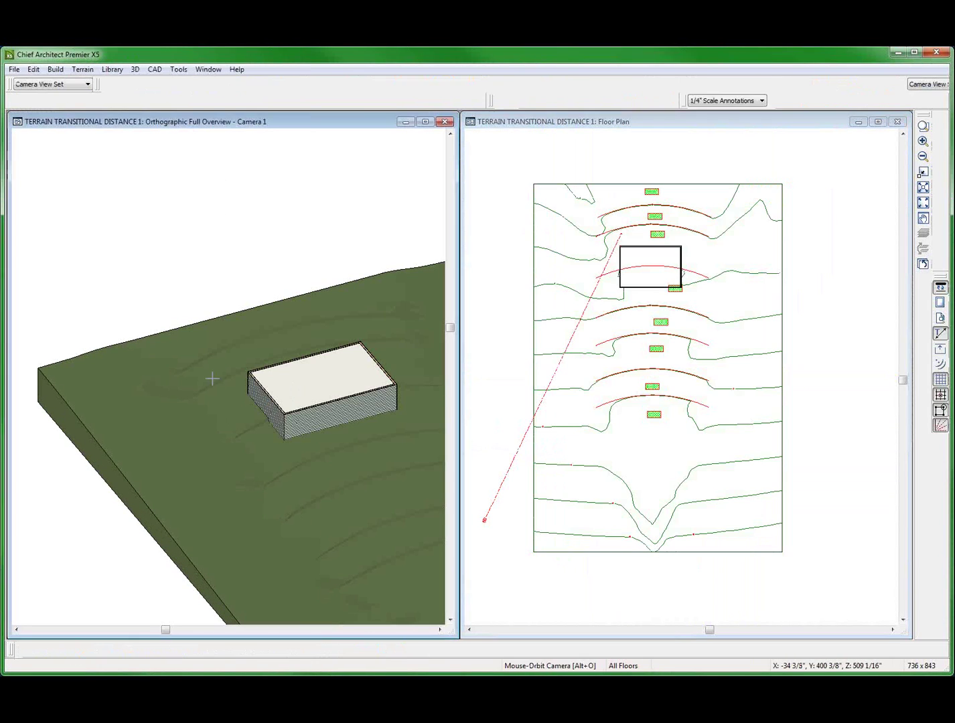
{"action": "scroll", "coordinate": [246, 448], "scroll_direction": "up", "scroll_amount": 5}
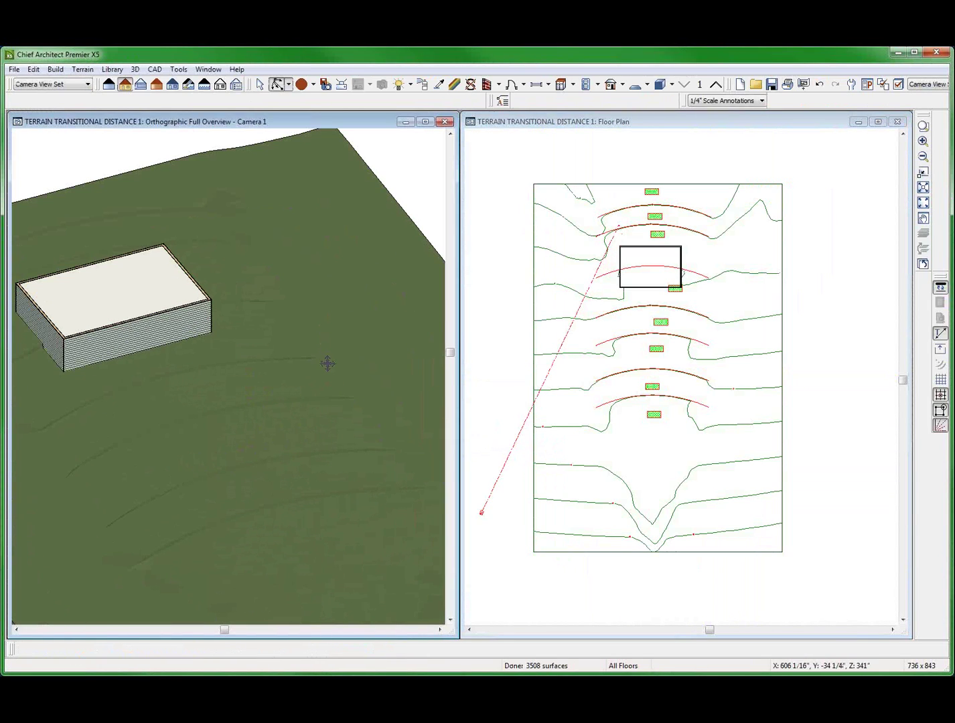
{"action": "left_click", "coordinate": [689, 184]}
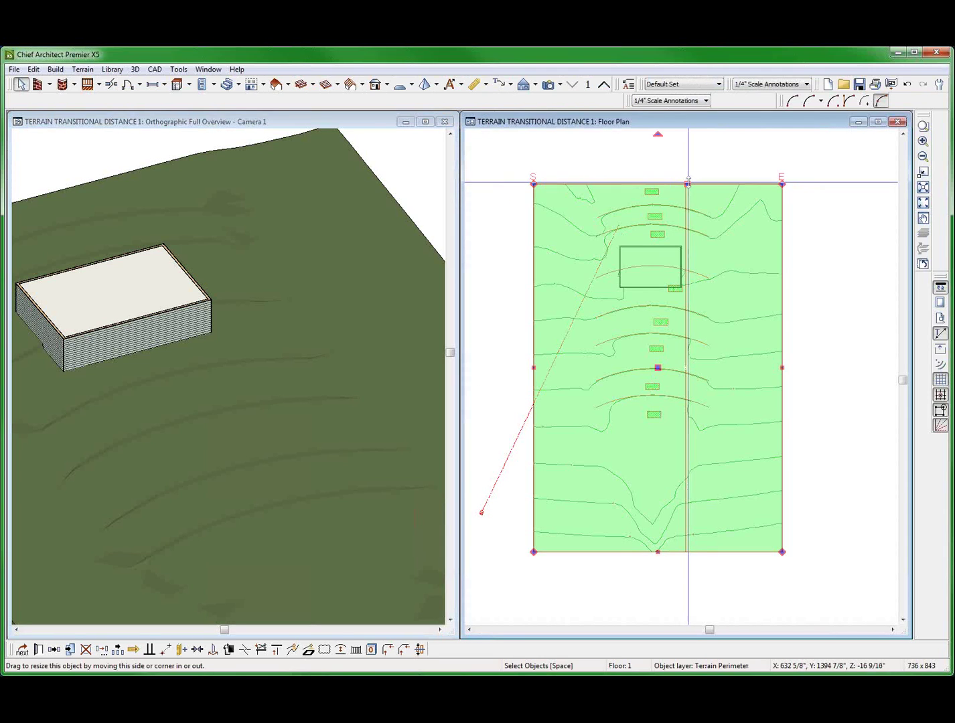
{"action": "left_click_drag", "start_coordinate": [687, 184], "coordinate": [702, 112]}
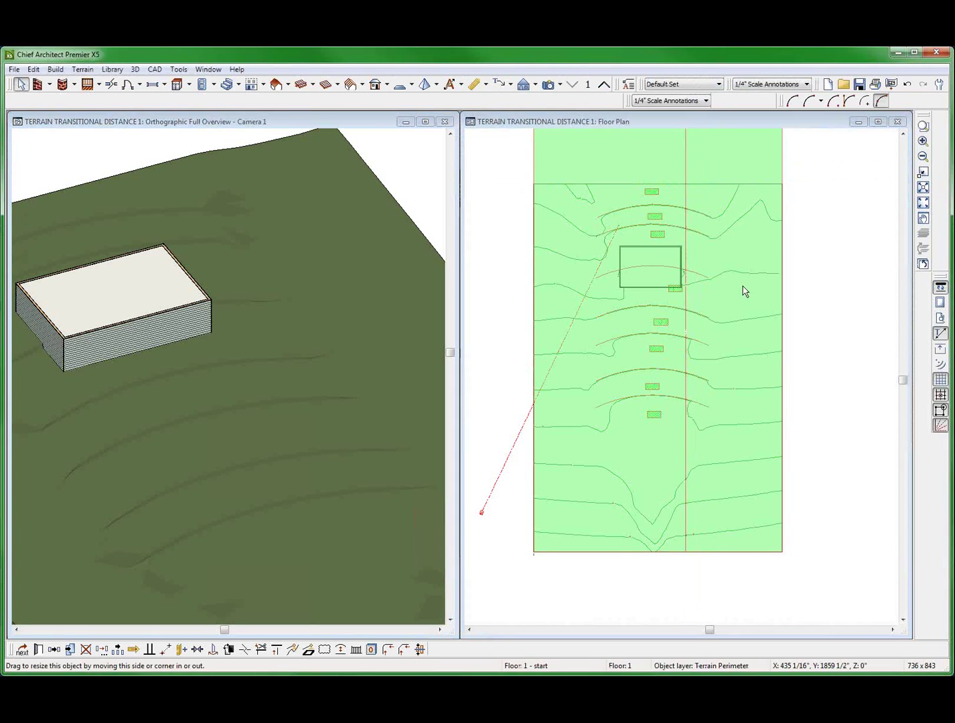
{"action": "scroll", "coordinate": [758, 383], "scroll_direction": "down", "scroll_amount": 2}
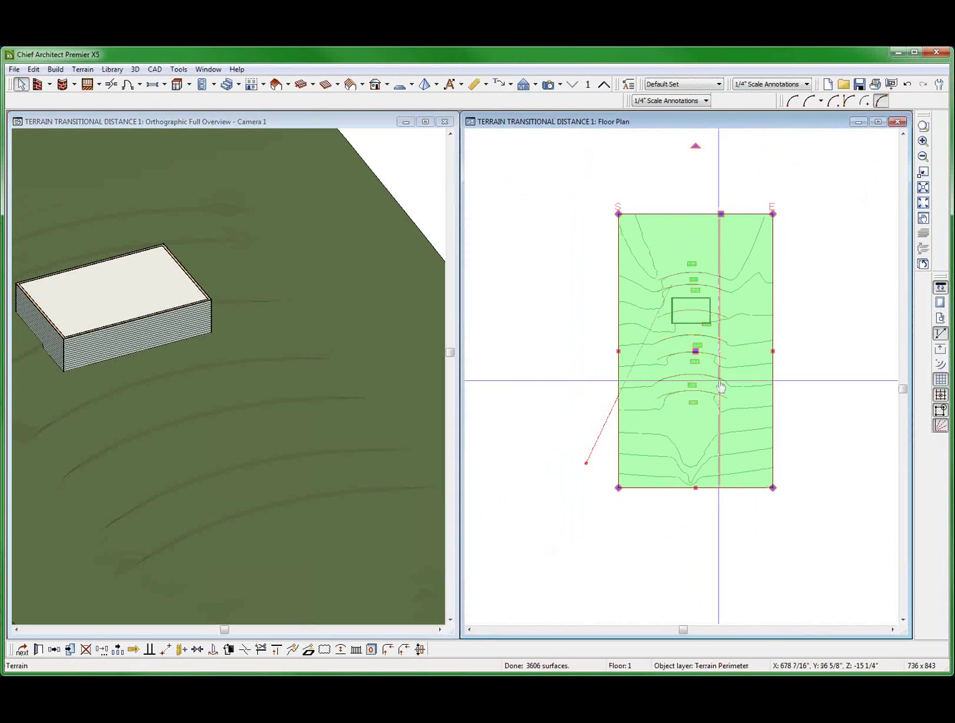
{"action": "left_click", "coordinate": [726, 207]}
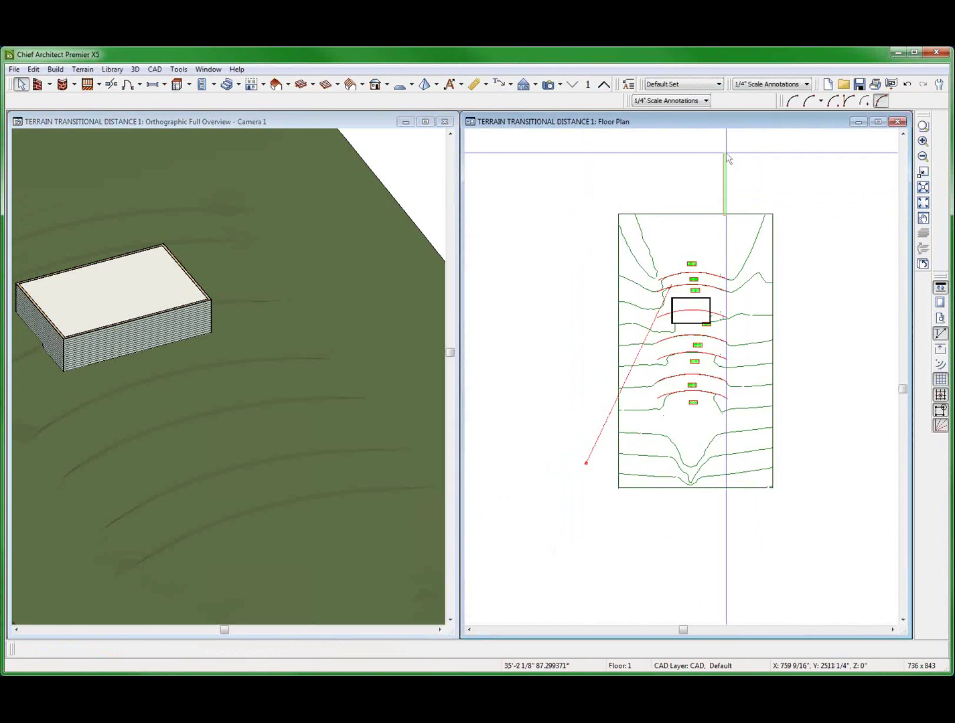
{"action": "left_click", "coordinate": [726, 214]}
{"action": "left_click_drag", "start_coordinate": [727, 213], "coordinate": [720, 161]}
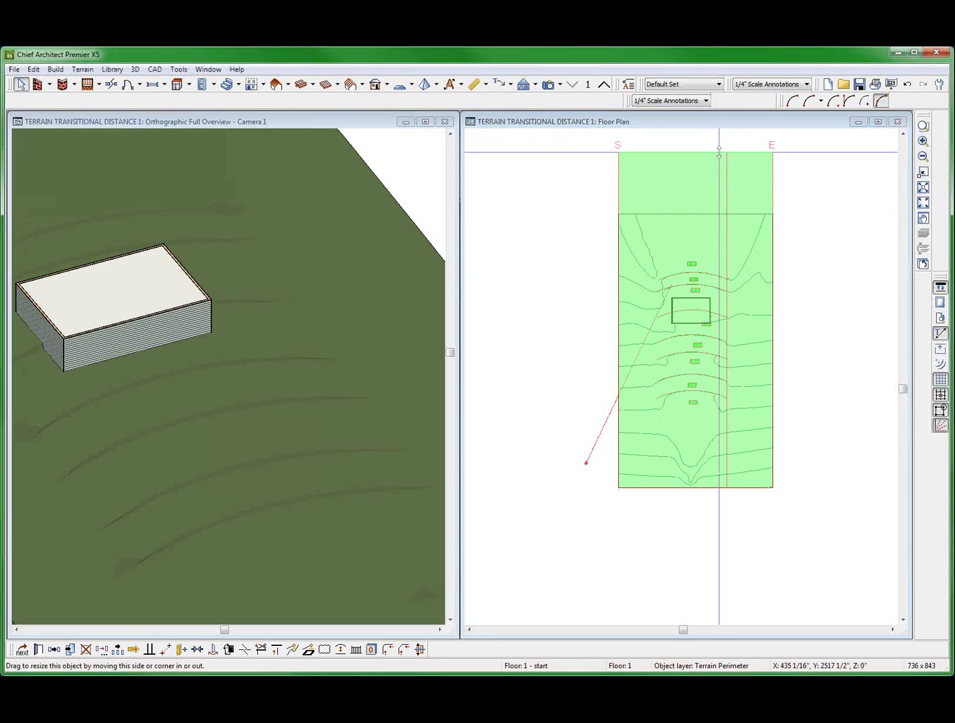
- Extend the terrain perimeter's left edge outward and bring its rear edge in to just behind the rearmost elevation region
{"action": "scroll", "coordinate": [682, 372], "scroll_direction": "down", "scroll_amount": 2}
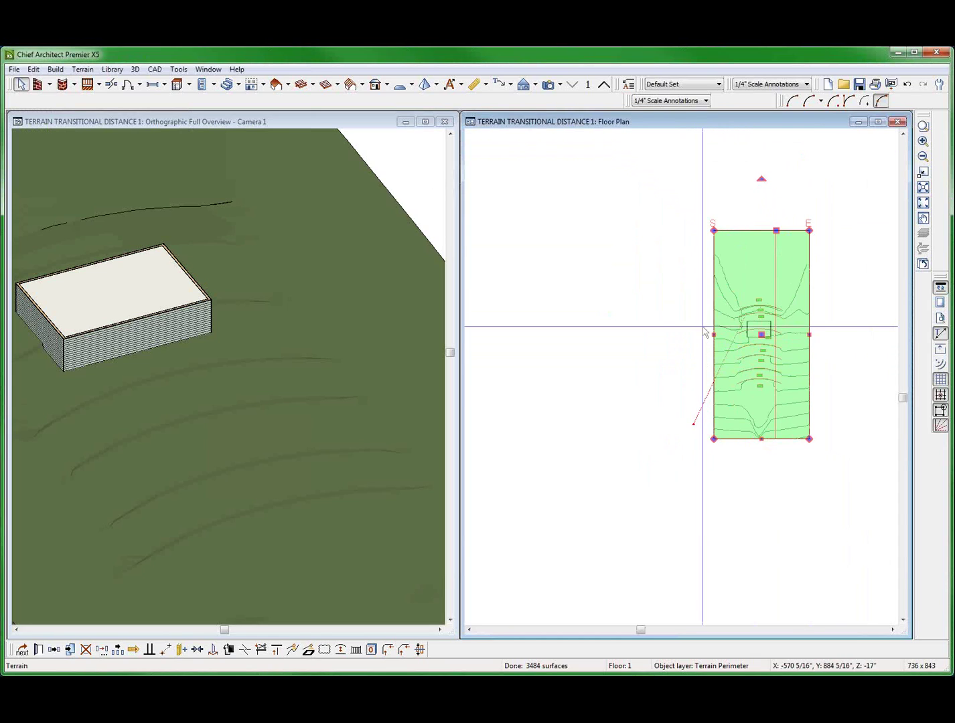
{"action": "left_click_drag", "start_coordinate": [714, 334], "coordinate": [648, 349]}
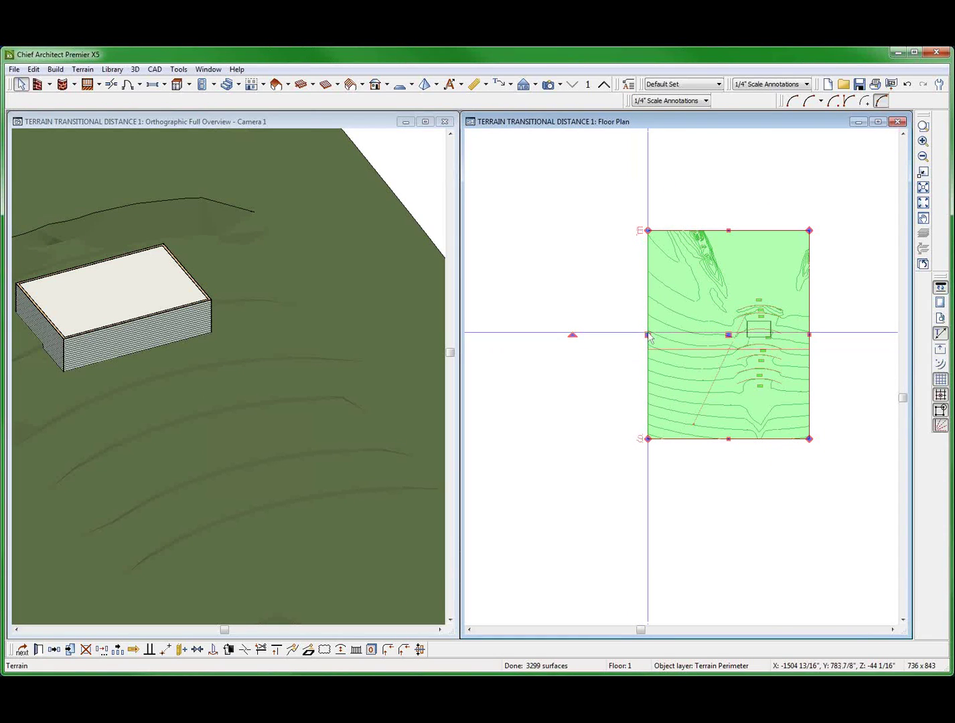
{"action": "left_click_drag", "start_coordinate": [728, 230], "coordinate": [729, 291]}
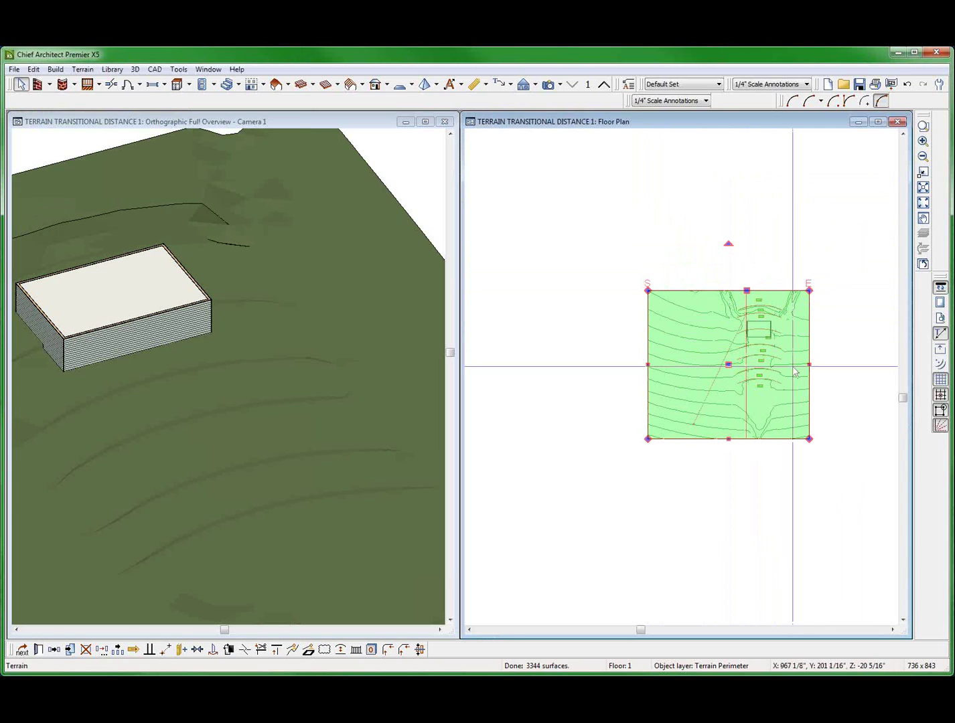
{"action": "scroll", "coordinate": [807, 292], "scroll_direction": "up", "scroll_amount": 4}
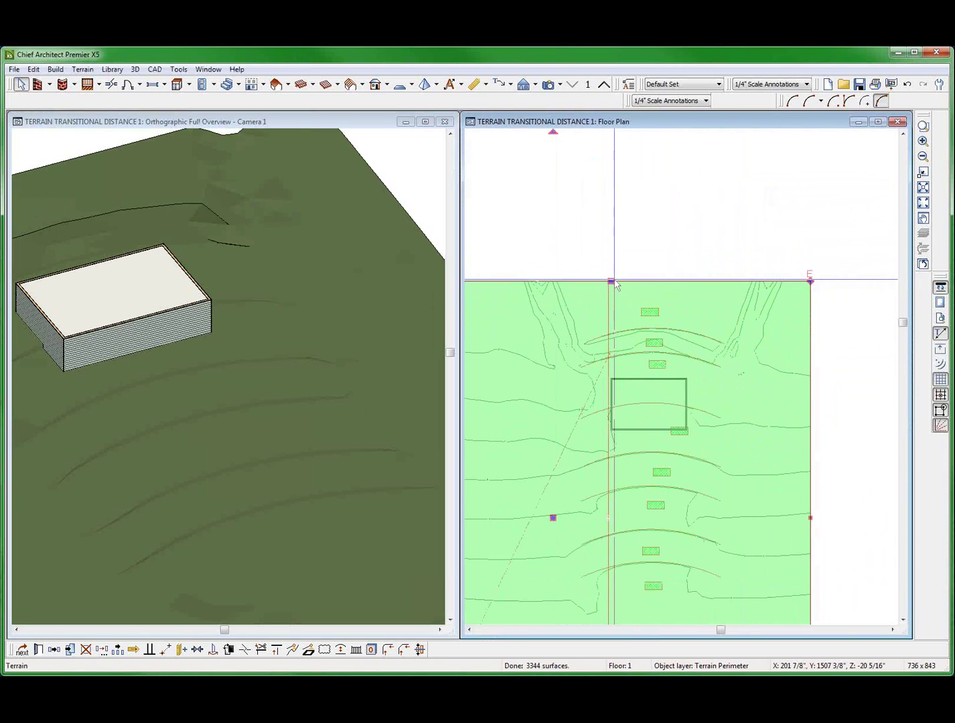
{"action": "left_click_drag", "start_coordinate": [611, 281], "coordinate": [616, 297]}
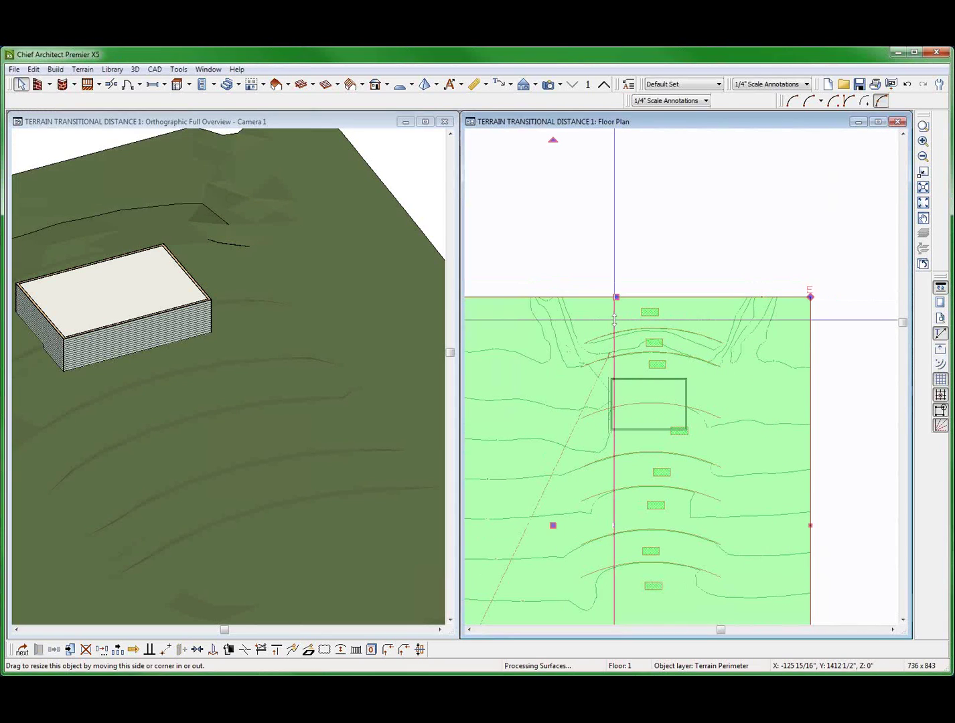
- Try a pasted copy of the rearmost elevation region beside the terrain breaks near the rear edge, and delete that copy
{"action": "scroll", "coordinate": [874, 310], "scroll_direction": "down", "scroll_amount": 5}
{"action": "scroll", "coordinate": [729, 326], "scroll_direction": "up", "scroll_amount": 1}
{"action": "left_click", "coordinate": [721, 293]}
{"action": "left_click", "coordinate": [734, 308]}
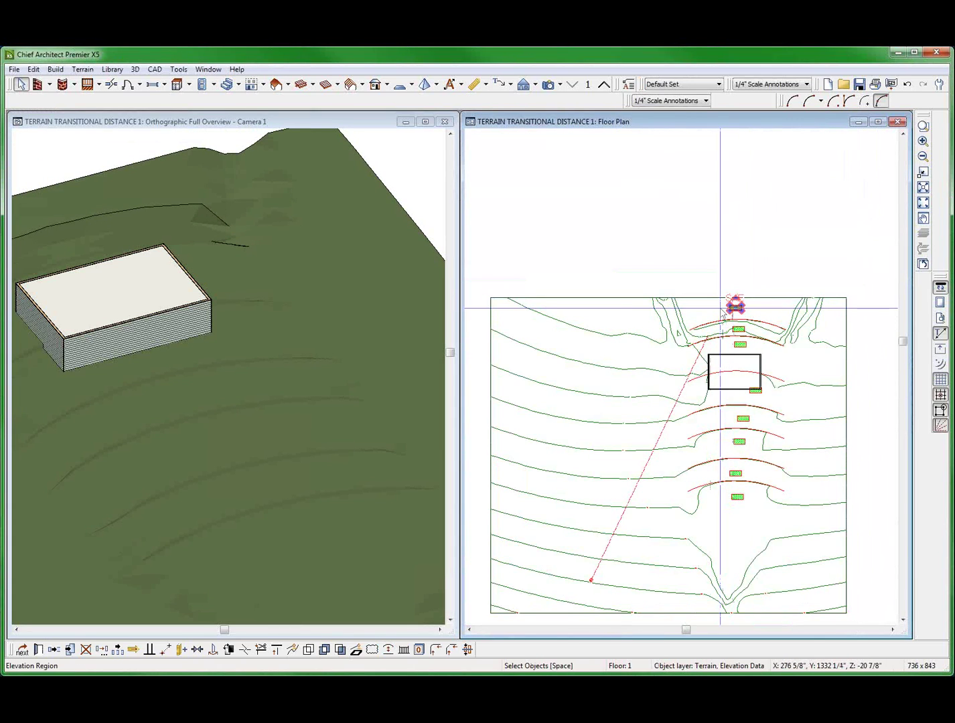
{"action": "scroll", "coordinate": [720, 311], "scroll_direction": "up", "scroll_amount": 2}
{"action": "key", "text": "ctrl+c"}
{"action": "key", "text": "ctrl+v"}
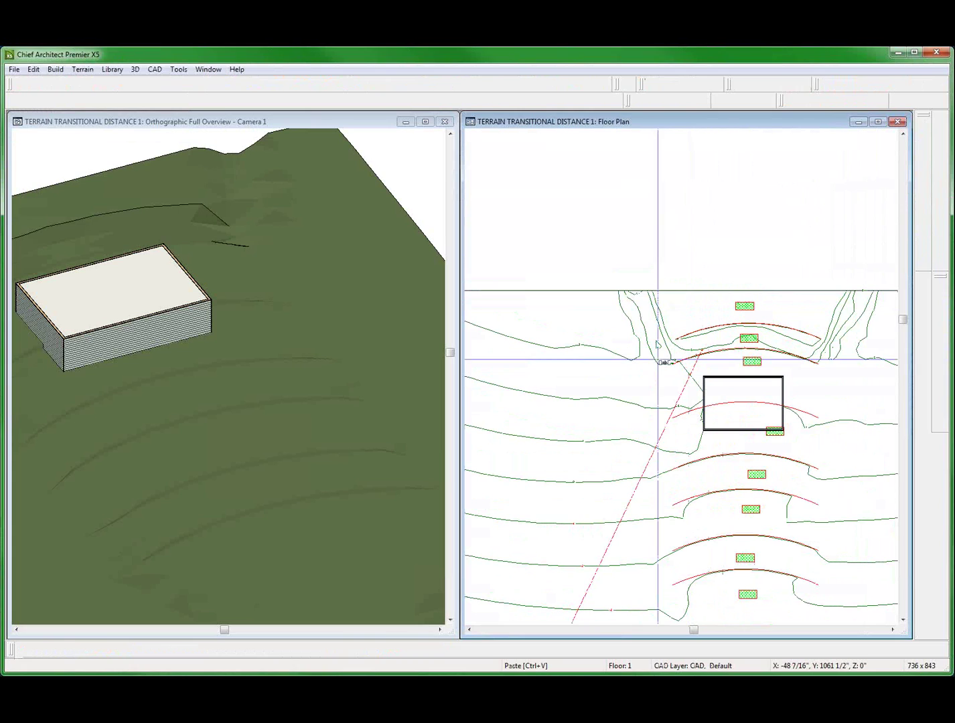
{"action": "left_click", "coordinate": [644, 314]}
{"action": "scroll", "coordinate": [722, 308], "scroll_direction": "down", "scroll_amount": 2}
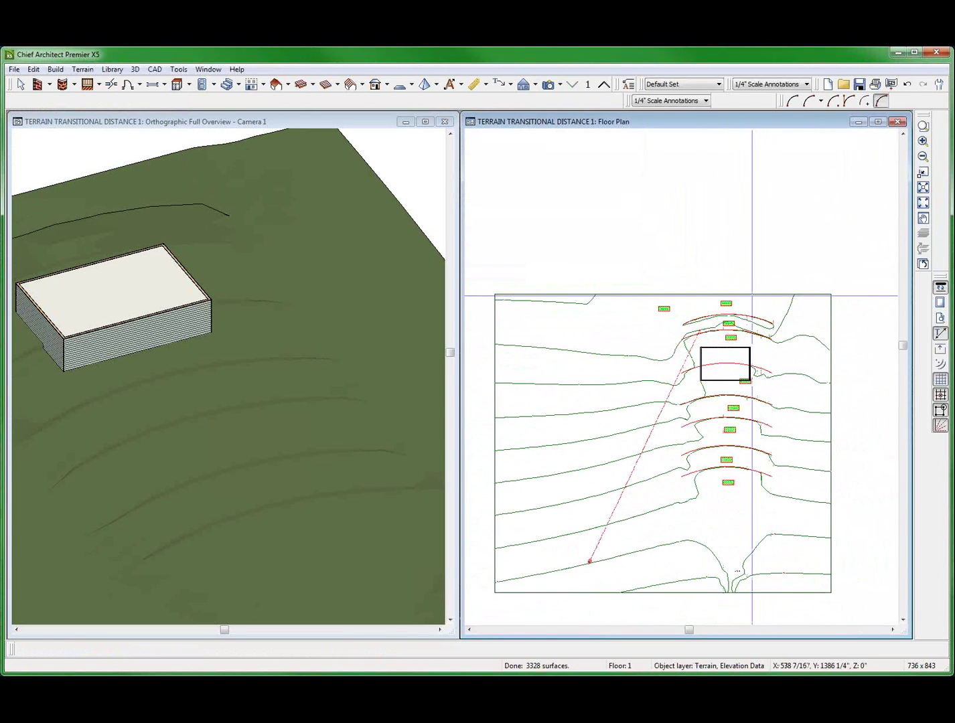
{"action": "scroll", "coordinate": [735, 317], "scroll_direction": "up", "scroll_amount": 2}
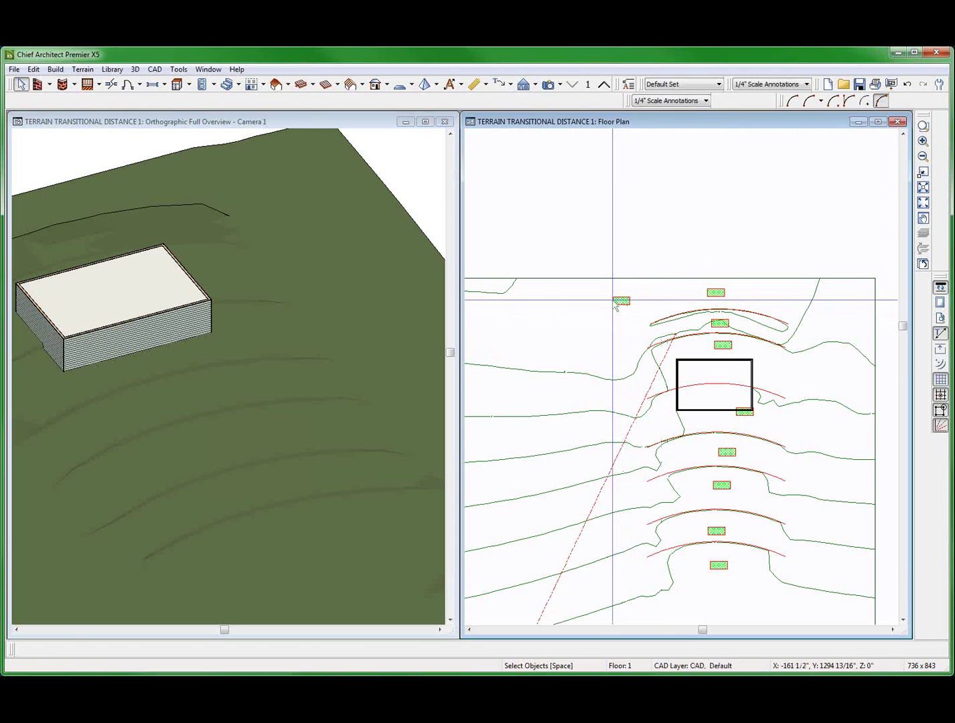
{"action": "left_click", "coordinate": [617, 301]}
{"action": "key", "text": "Delete"}
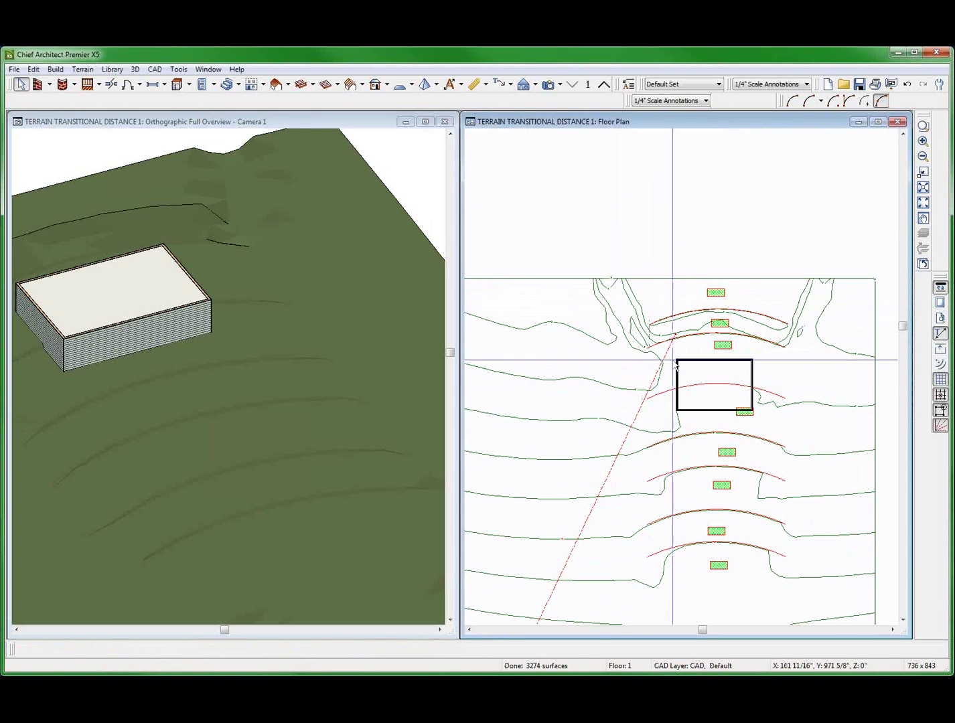
- Restore the deleted elevation region copy on one side of the terrain breaks, and paste another copy near the opposite rear corner
{"action": "key", "text": "ctrl+z"}
{"action": "left_click", "coordinate": [632, 297]}
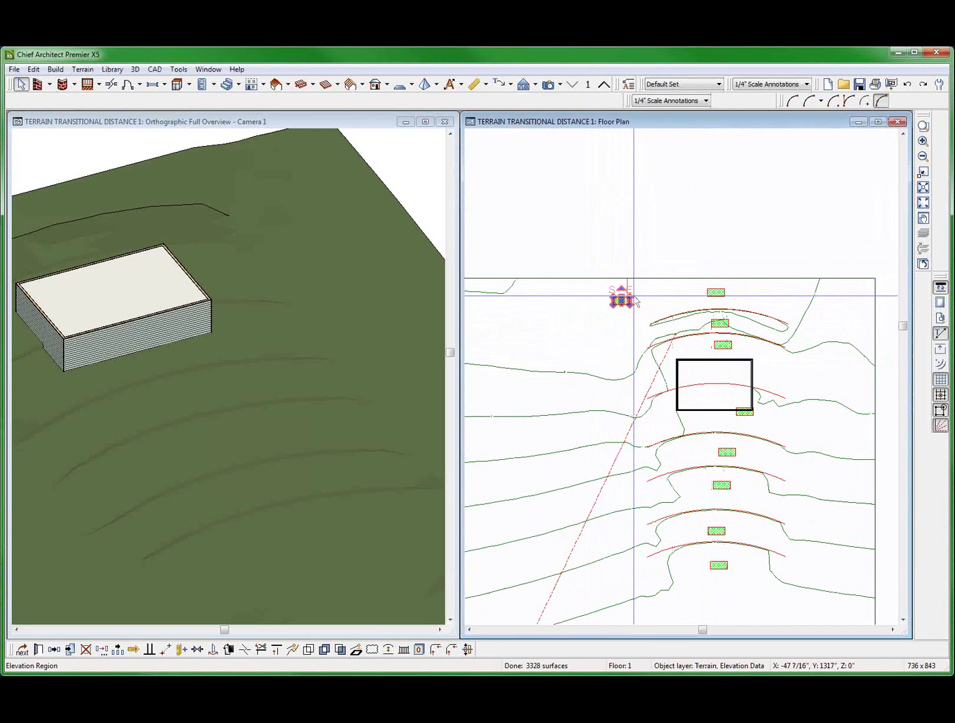
{"action": "key", "text": "ctrl+c"}
{"action": "key", "text": "ctrl+v"}
{"action": "left_click", "coordinate": [821, 293]}
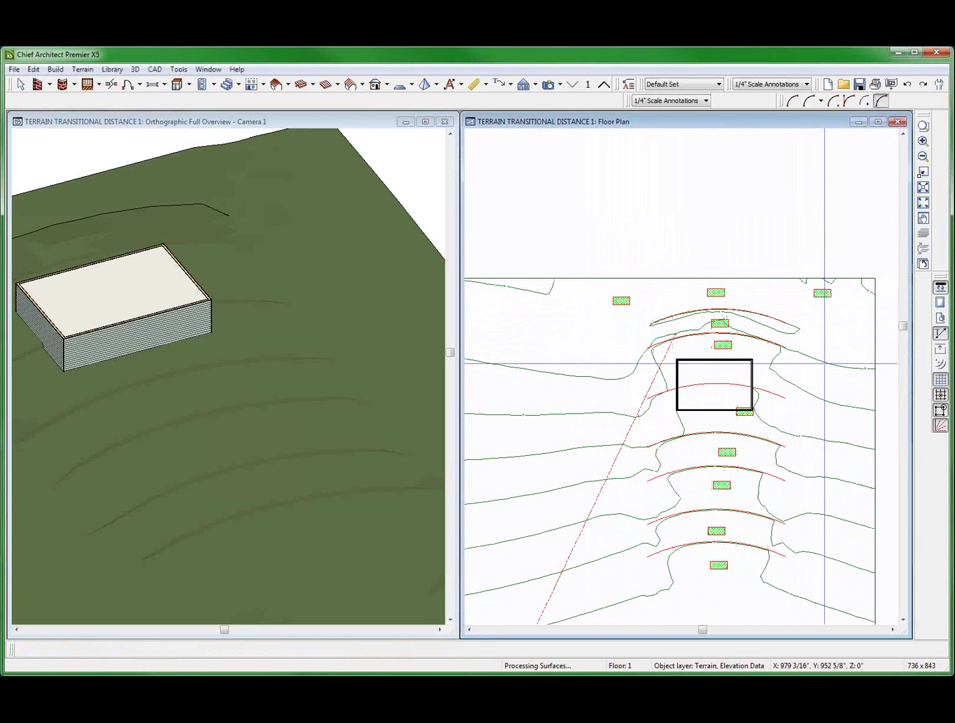
{"action": "key", "text": "space"}
- Turn off Interpolate Tangent to Edge for the two copied elevation regions near the rear edge
{"action": "left_click", "coordinate": [826, 293]}
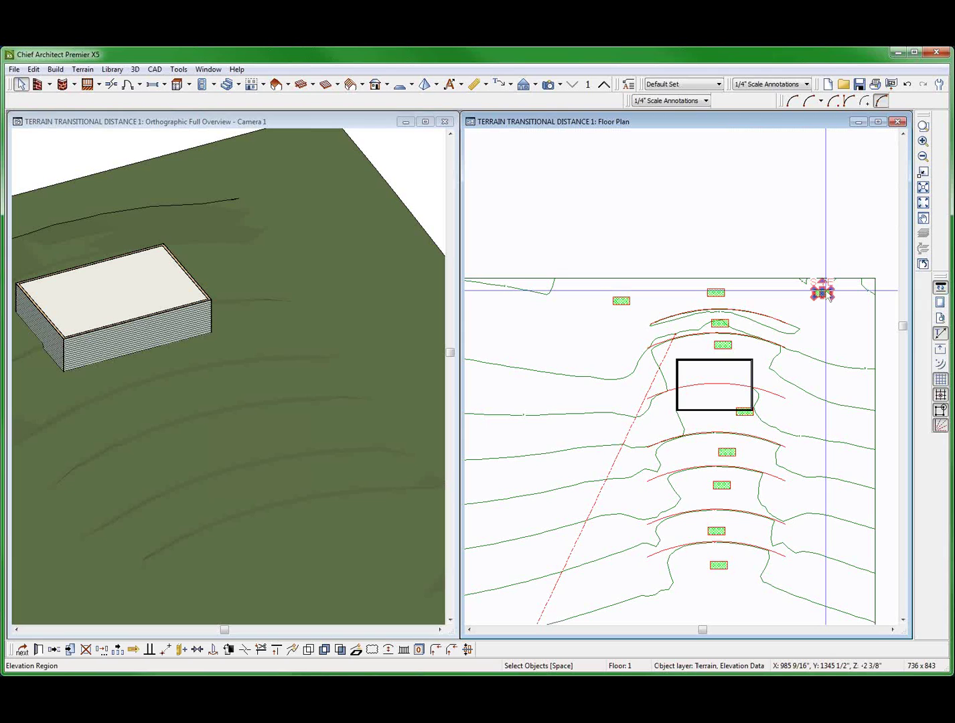
{"action": "double_click", "coordinate": [828, 294]}
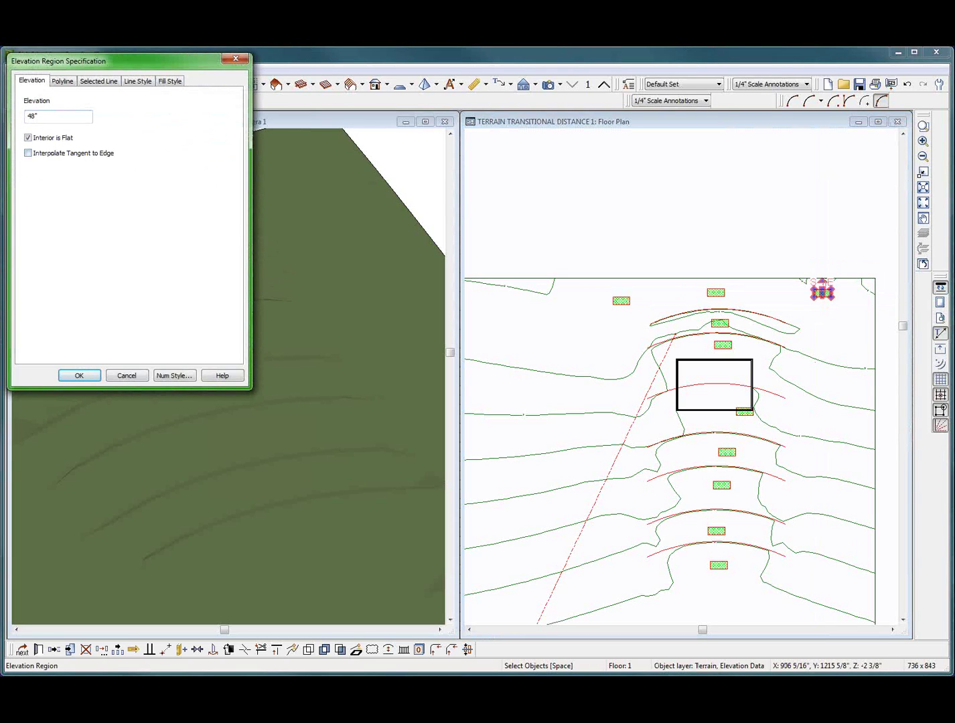
{"action": "key", "text": "Return"}
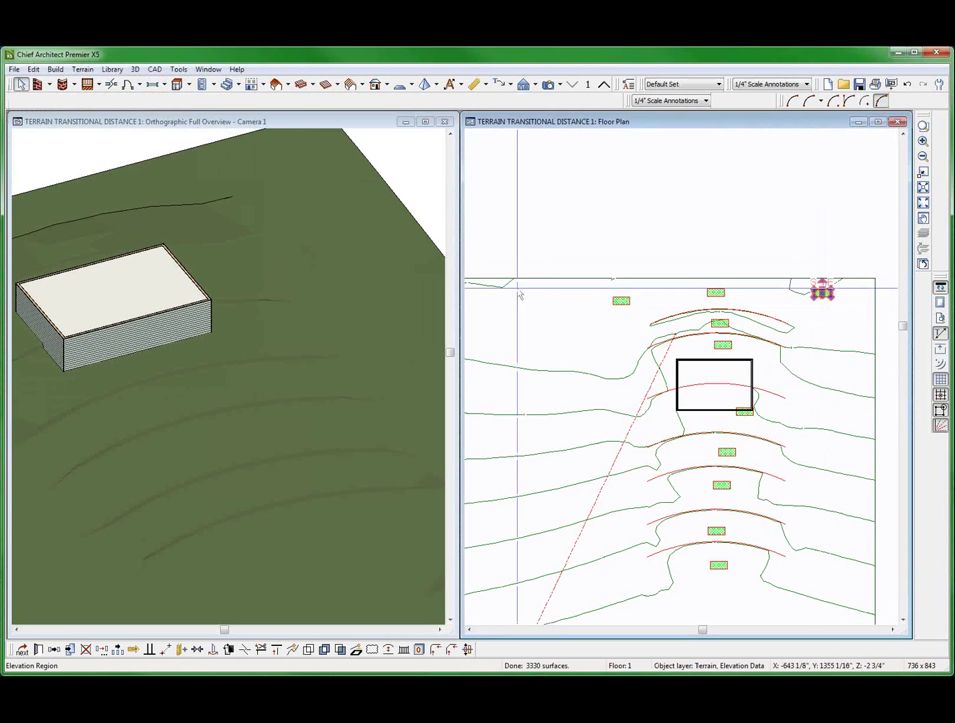
{"action": "left_click", "coordinate": [618, 298]}
{"action": "double_click", "coordinate": [615, 291]}
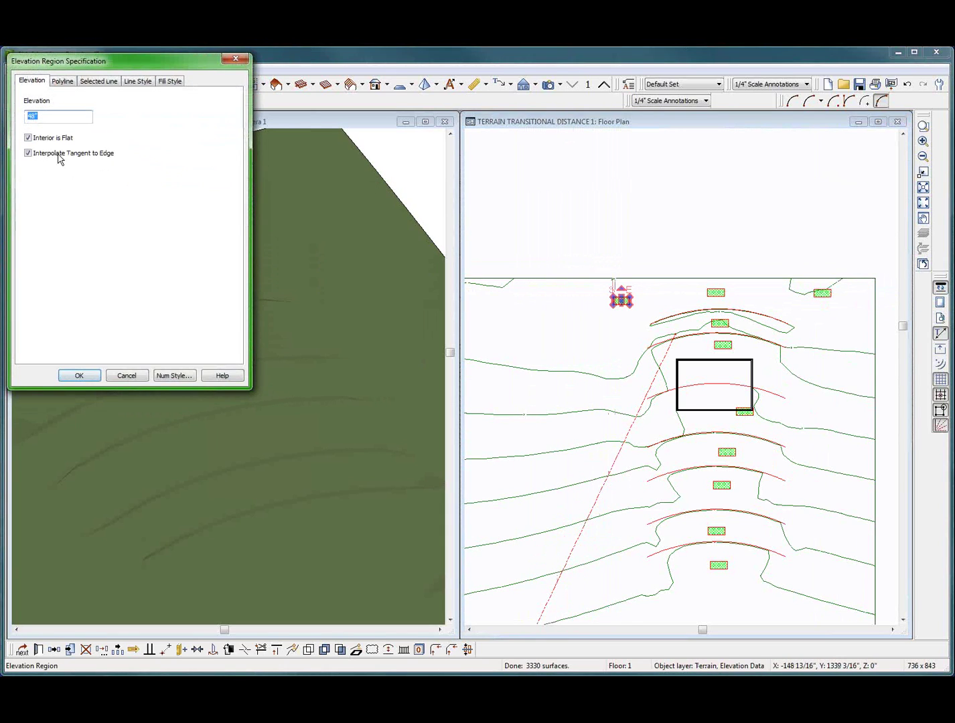
{"action": "key", "text": "Return"}
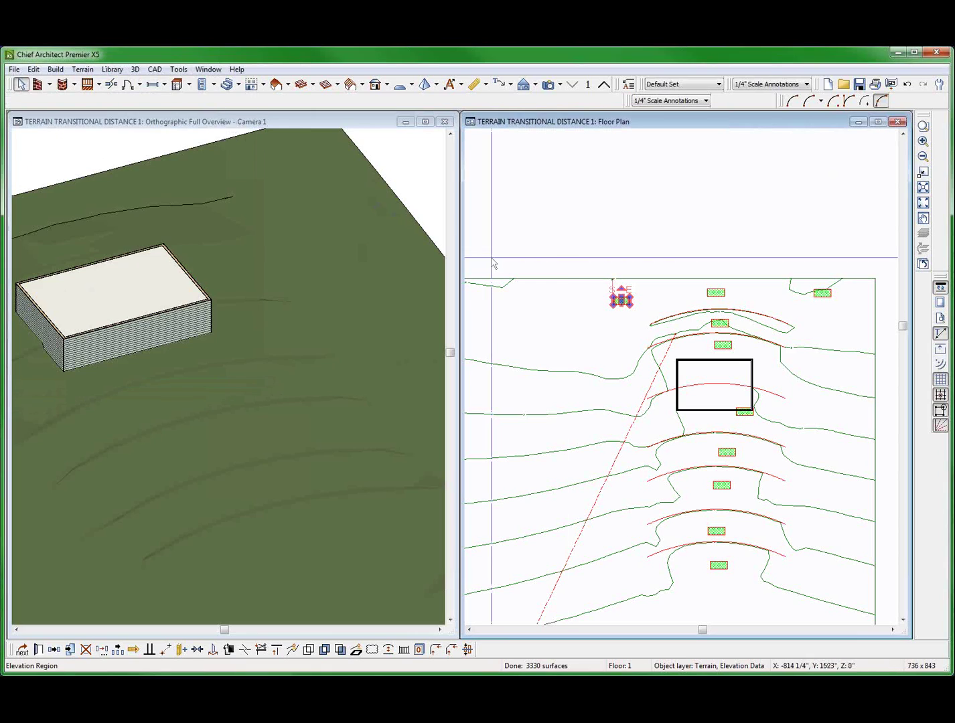
- Turn off Interpolate Tangent to Edge for the original rearmost elevation region centred behind the terrain breaks
{"action": "left_click", "coordinate": [716, 291]}
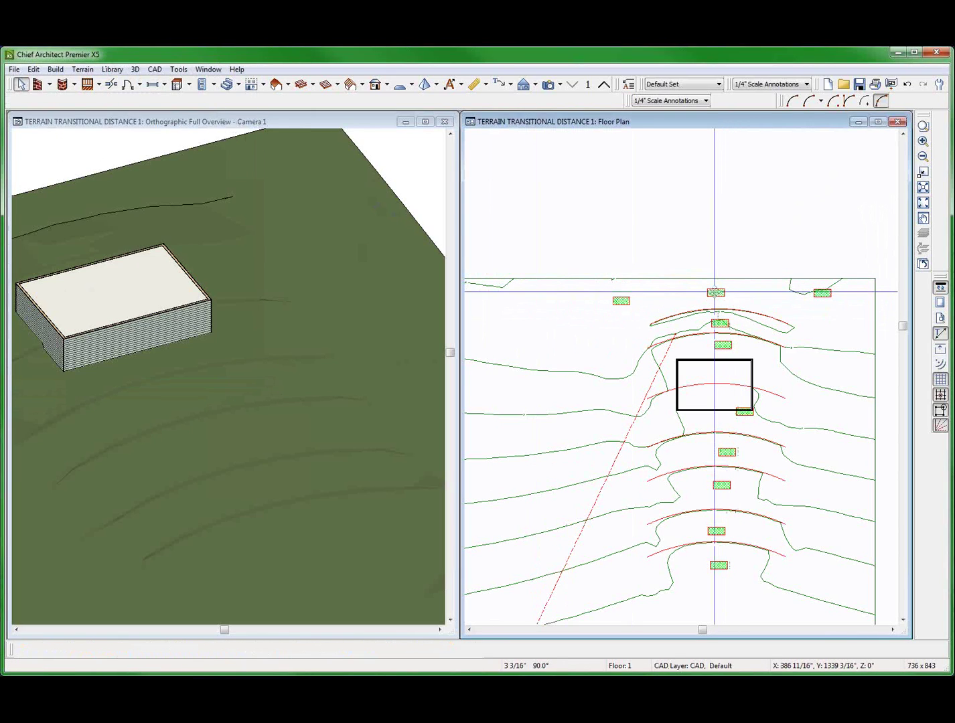
{"action": "left_click", "coordinate": [39, 649]}
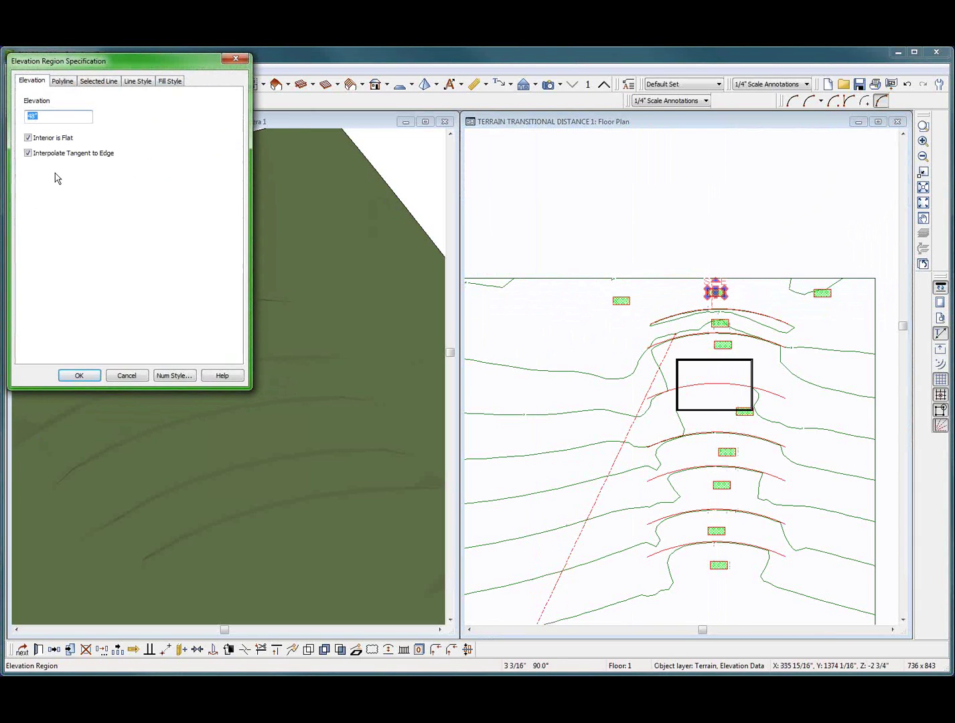
{"action": "key", "text": "Return"}
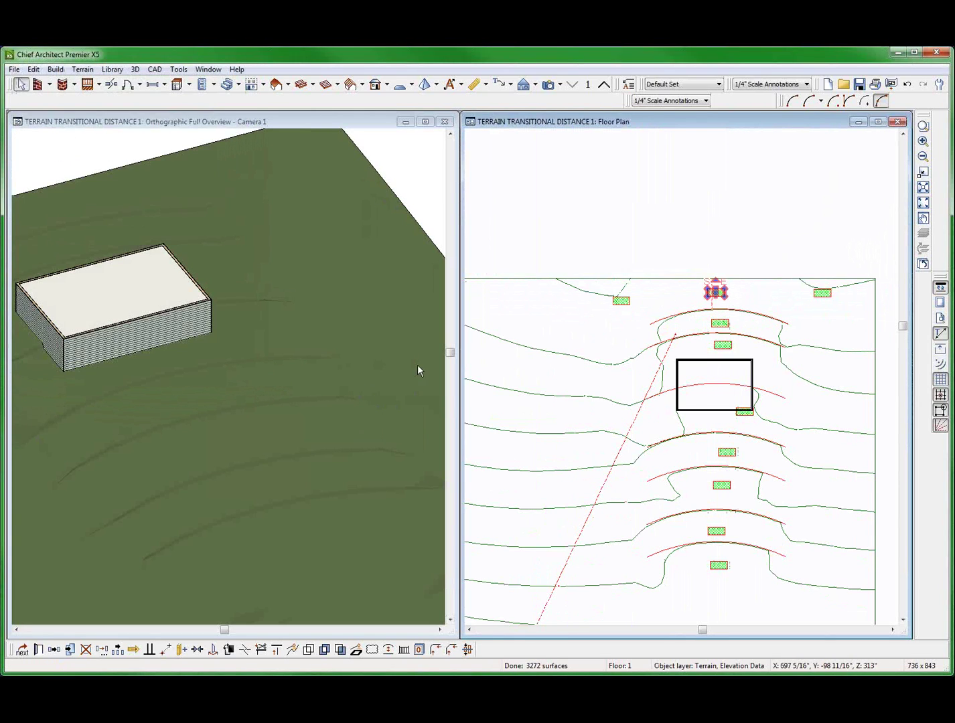
- Check the elevation and tangent settings of the two elevation regions directly behind the building, leaving them as they are
{"action": "left_click", "coordinate": [719, 324]}
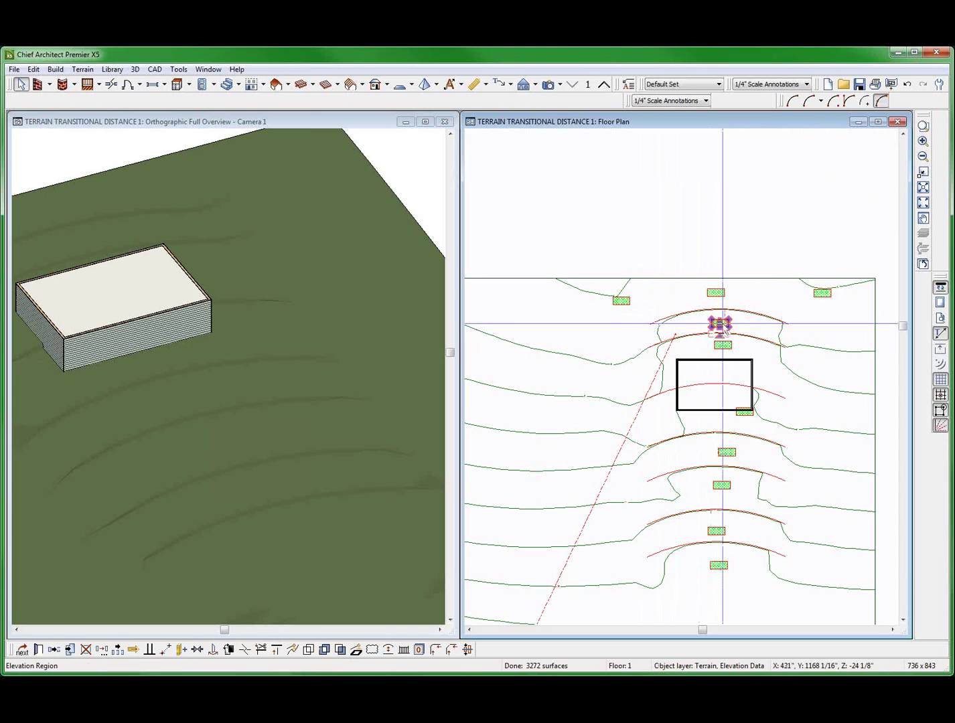
{"action": "left_click", "coordinate": [38, 650]}
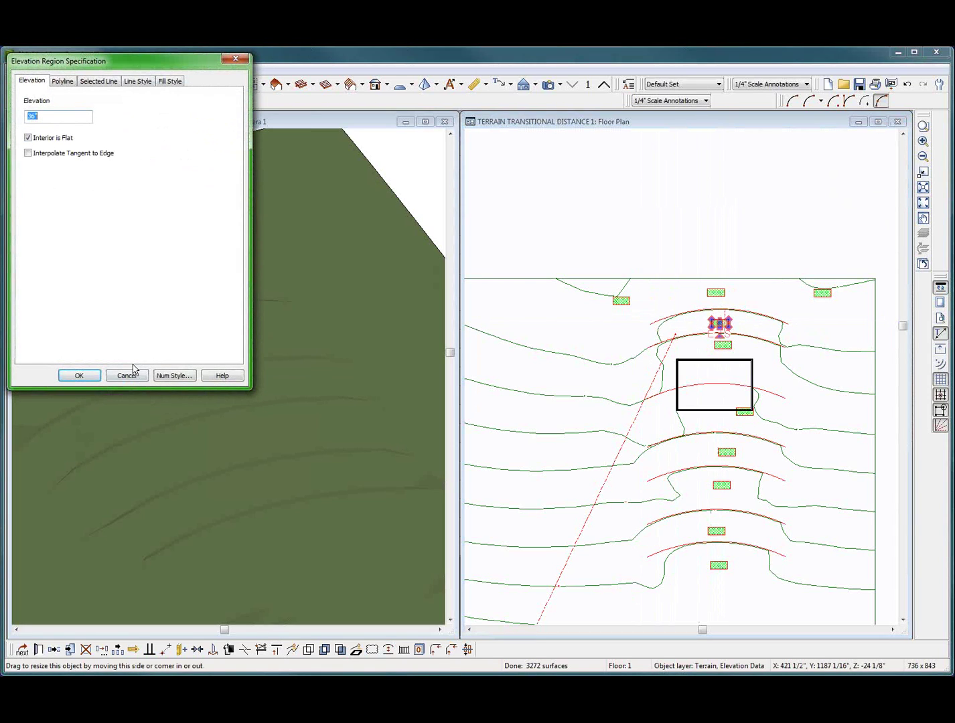
{"action": "left_click", "coordinate": [127, 376]}
{"action": "left_click", "coordinate": [723, 341]}
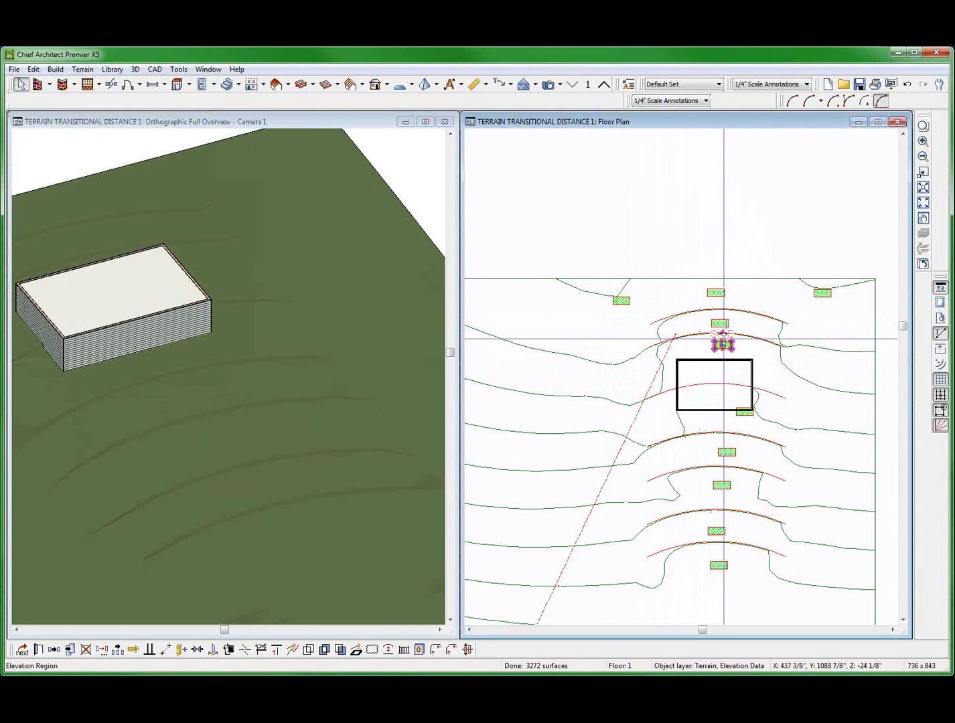
{"action": "double_click", "coordinate": [723, 340]}
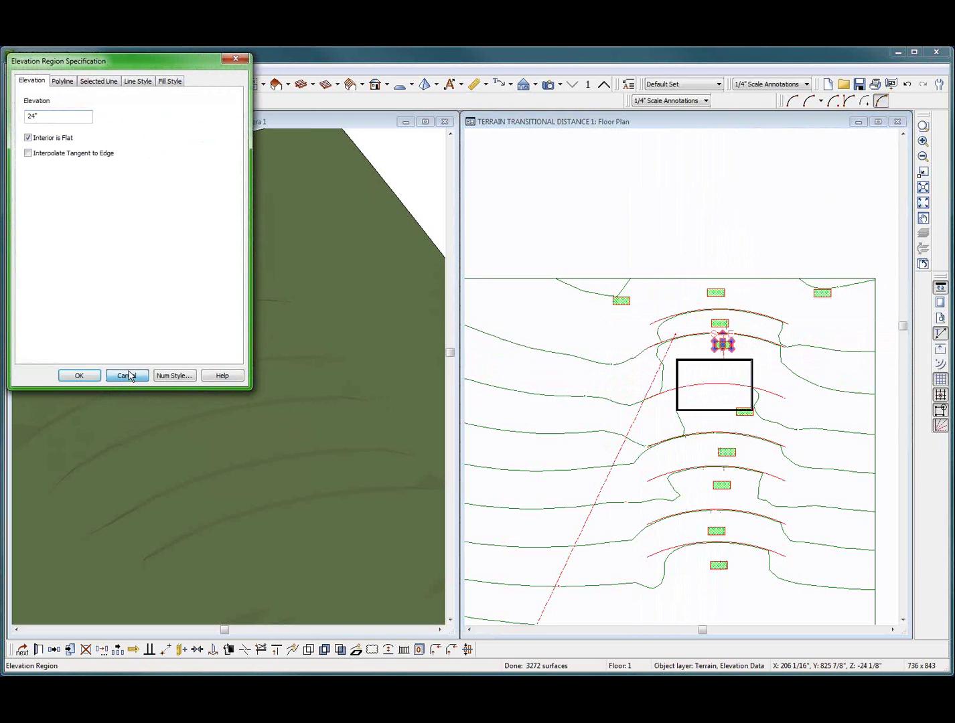
{"action": "left_click", "coordinate": [128, 375]}
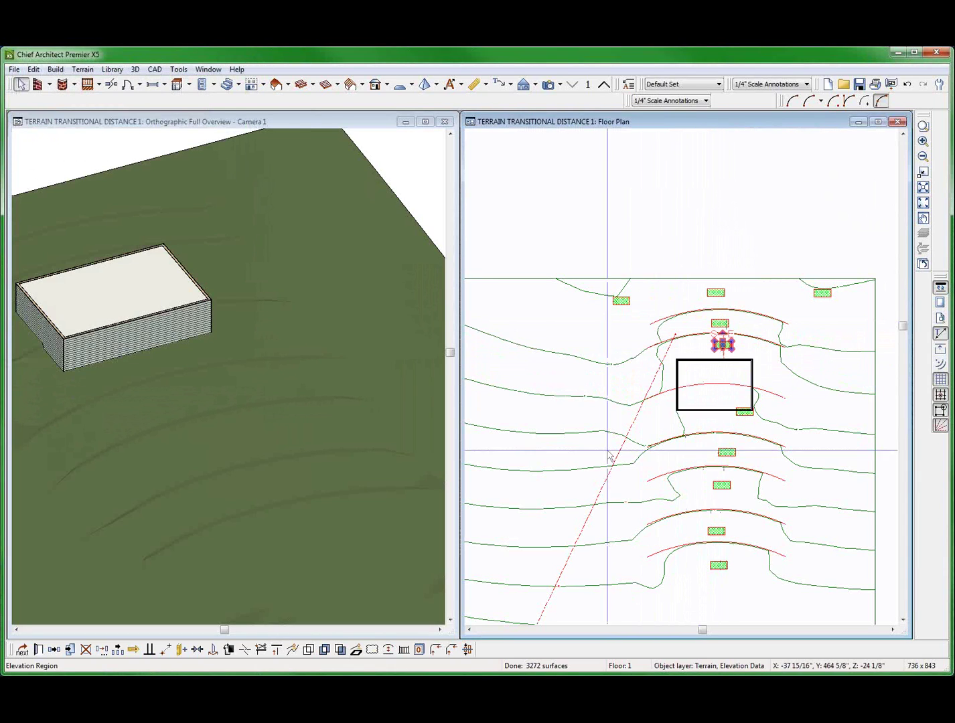
- Select the elevation region at the building's front corner together with the four regions in front of the building
{"action": "left_click", "coordinate": [743, 412]}
{"action": "left_click", "coordinate": [739, 417]}
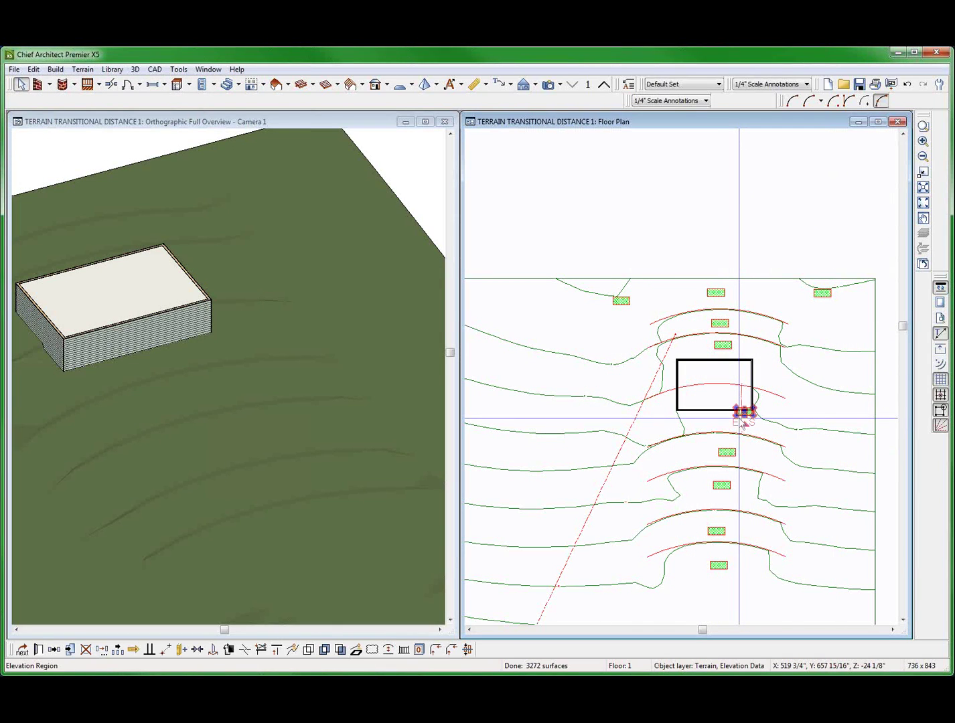
{"action": "left_click", "coordinate": [721, 454], "text": "shift"}
{"action": "left_click", "coordinate": [727, 485], "text": "shift"}
{"action": "left_click", "coordinate": [716, 532], "text": "shift"}
{"action": "left_click", "coordinate": [719, 566], "text": "shift"}
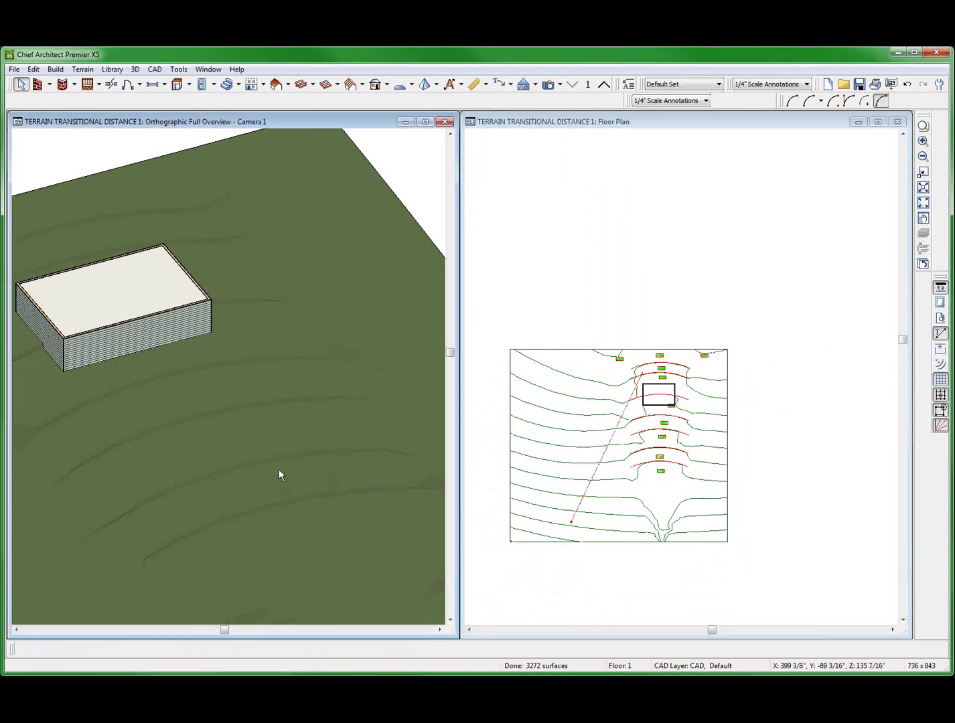
- Examine the terrain around the building from a low front-side angle in the 3D view, comparing Standard and Vector View rendering
{"action": "scroll", "coordinate": [333, 293], "scroll_direction": "down", "scroll_amount": 4}
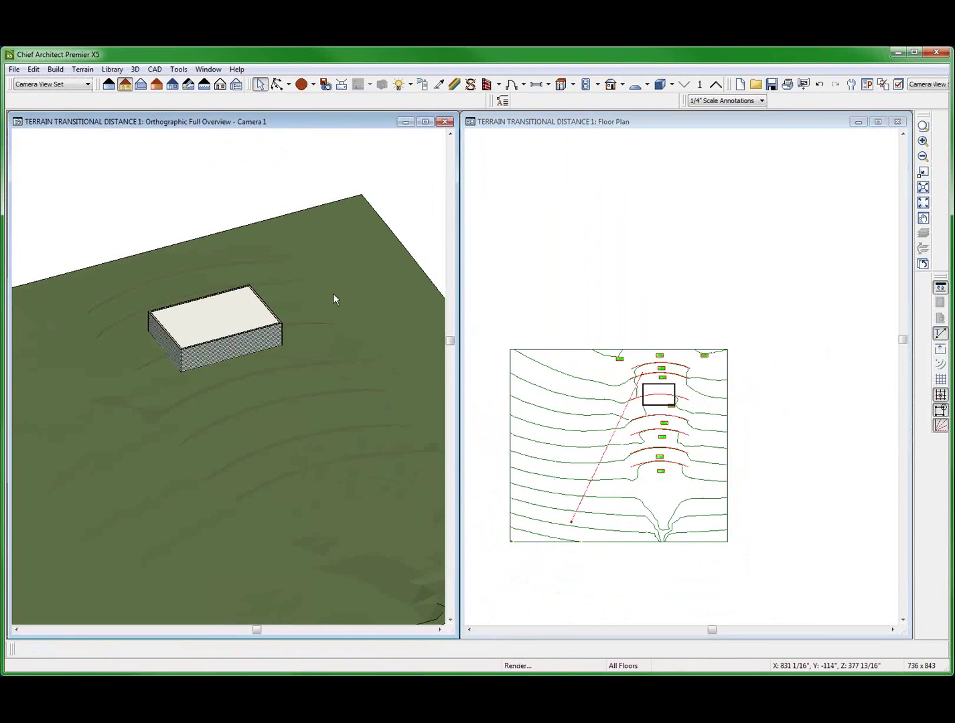
{"action": "key", "text": "o"}
{"action": "left_click_drag", "start_coordinate": [272, 445], "coordinate": [281, 416]}
{"action": "left_click_drag", "start_coordinate": [190, 324], "coordinate": [134, 440]}
{"action": "left_click_drag", "start_coordinate": [180, 423], "coordinate": [243, 387]}
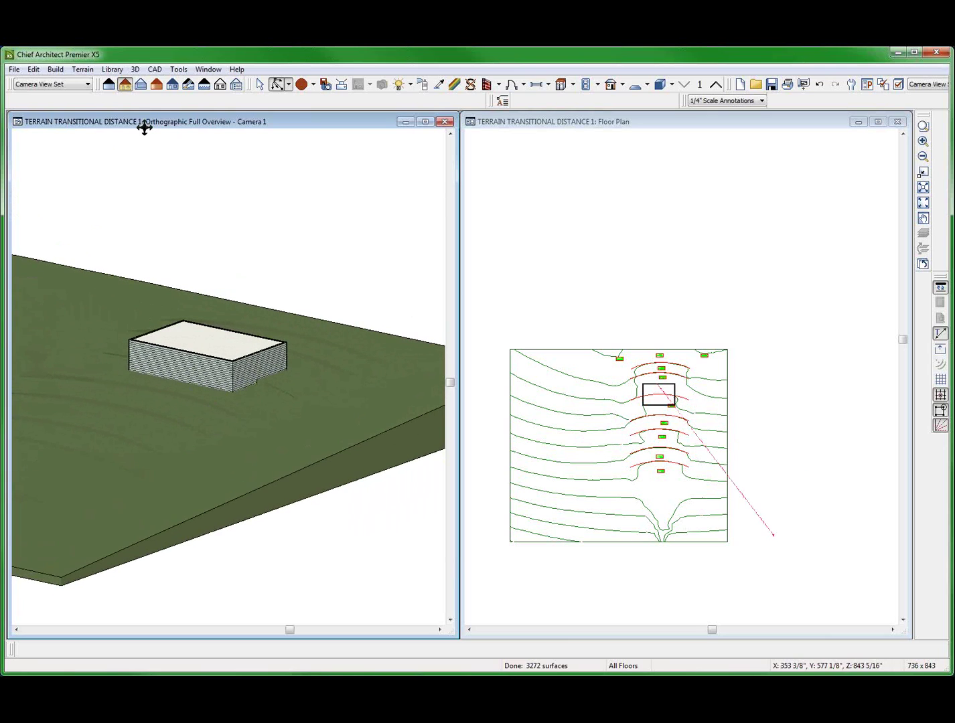
{"action": "left_click", "coordinate": [123, 88]}
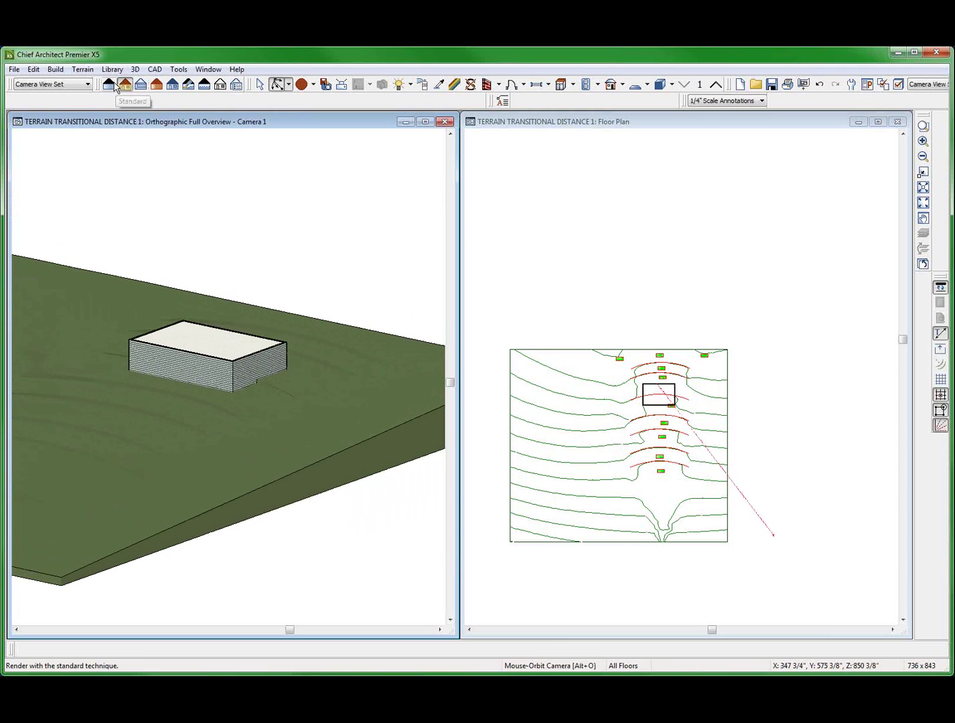
{"action": "left_click", "coordinate": [118, 88]}
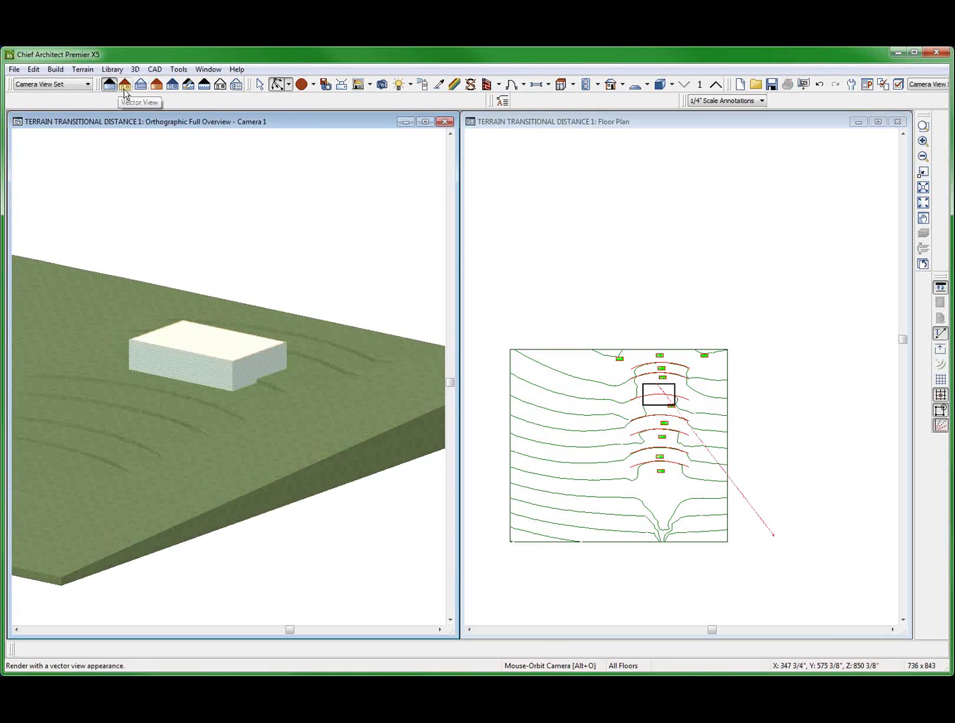
- Delete the two copied elevation regions on either side of the terrain breaks near the rear edge of the floor plan
{"action": "left_click", "coordinate": [646, 494]}
{"action": "scroll", "coordinate": [646, 494], "scroll_direction": "up", "scroll_amount": 1}
{"action": "scroll", "coordinate": [646, 494], "scroll_direction": "up", "scroll_amount": 2}
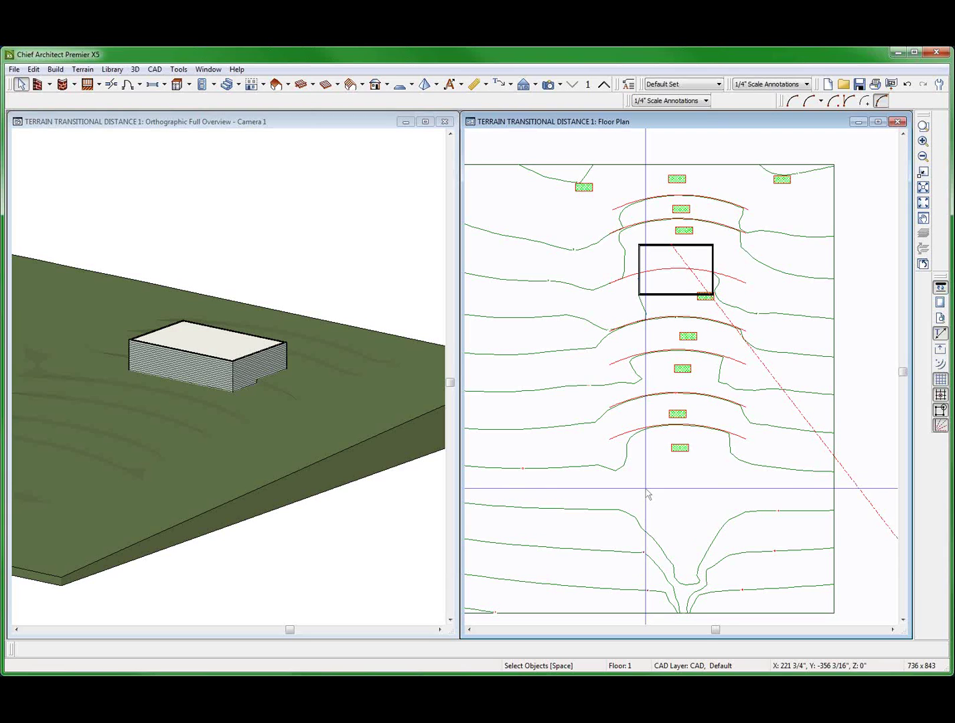
{"action": "scroll", "coordinate": [646, 495], "scroll_direction": "down", "scroll_amount": 2}
{"action": "left_click", "coordinate": [609, 280]}
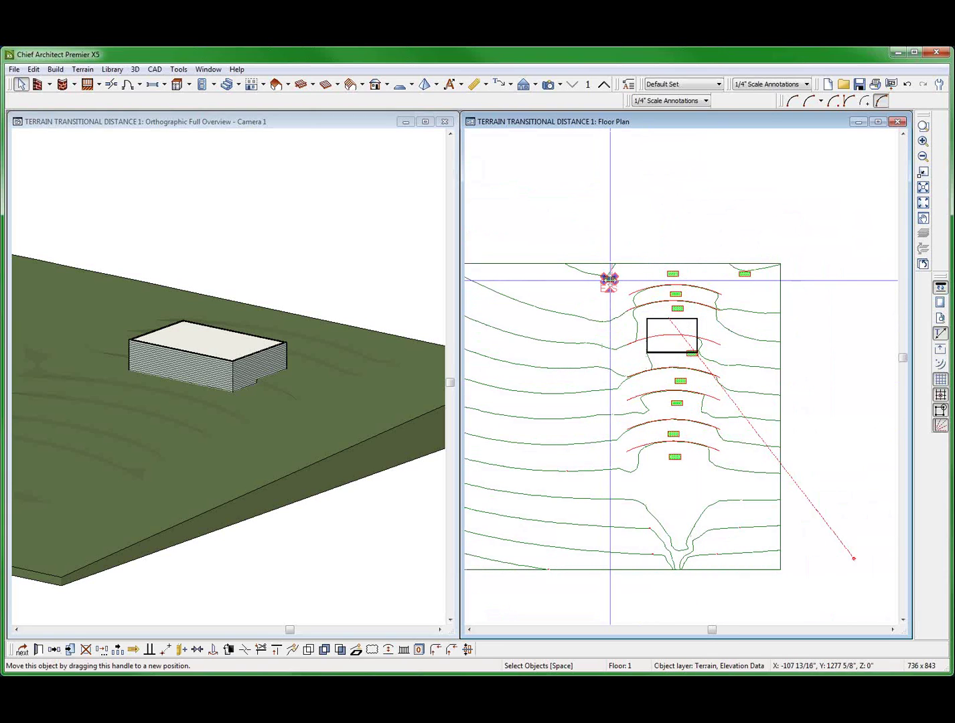
{"action": "key", "text": "Delete"}
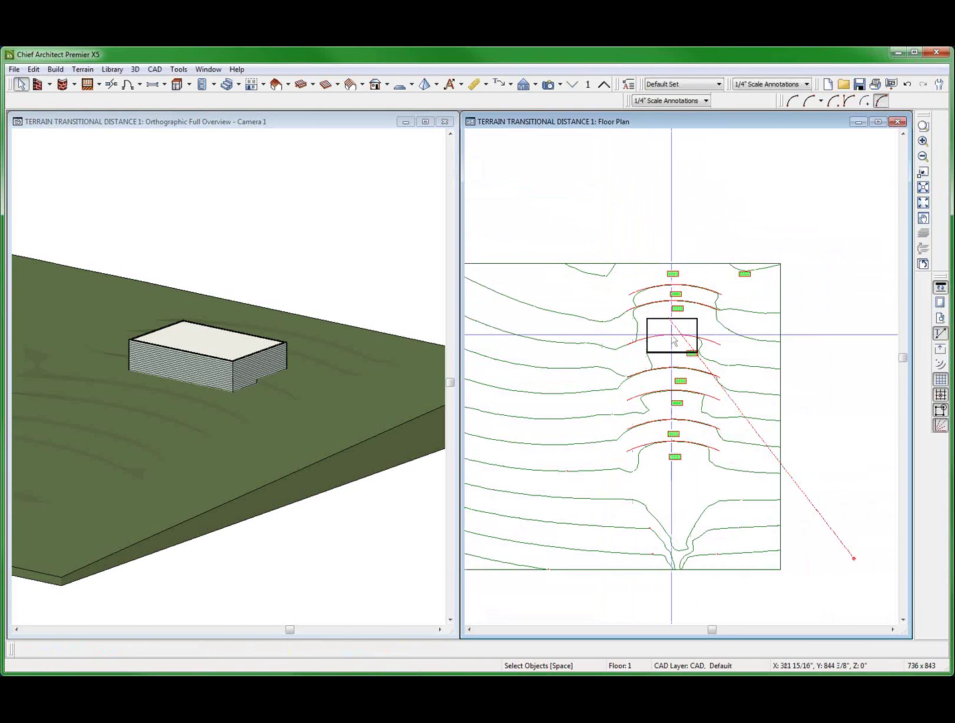
{"action": "left_click", "coordinate": [744, 275]}
{"action": "key", "text": "Delete"}
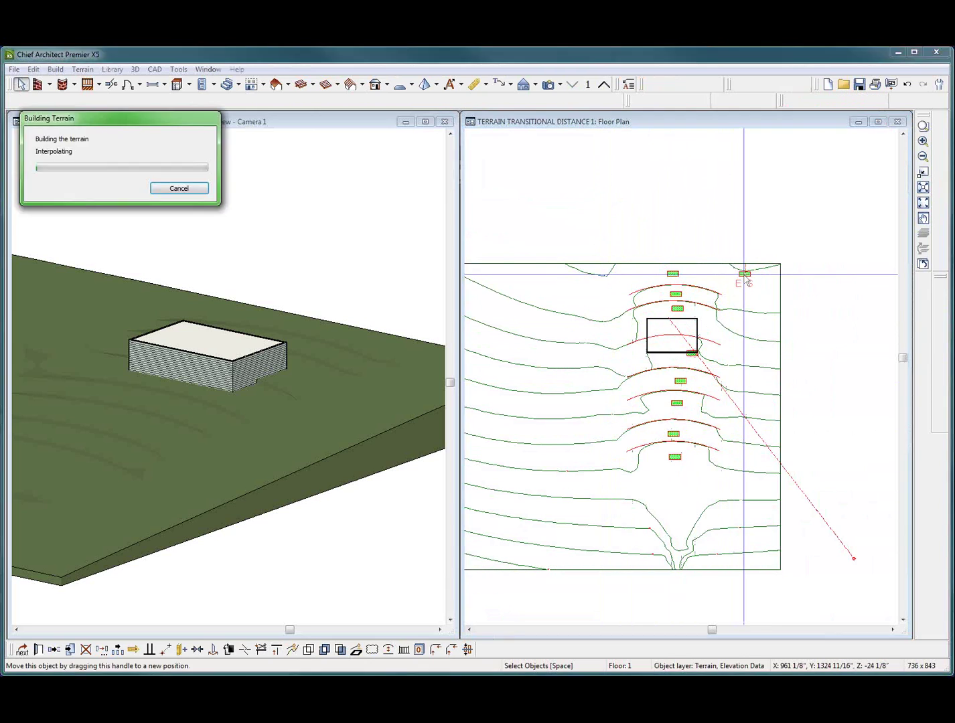
- Stretch the terrain perimeter's rear edge farther behind the rearmost elevation region
{"action": "left_click", "coordinate": [710, 264]}
{"action": "left_click_drag", "start_coordinate": [708, 263], "coordinate": [709, 215]}
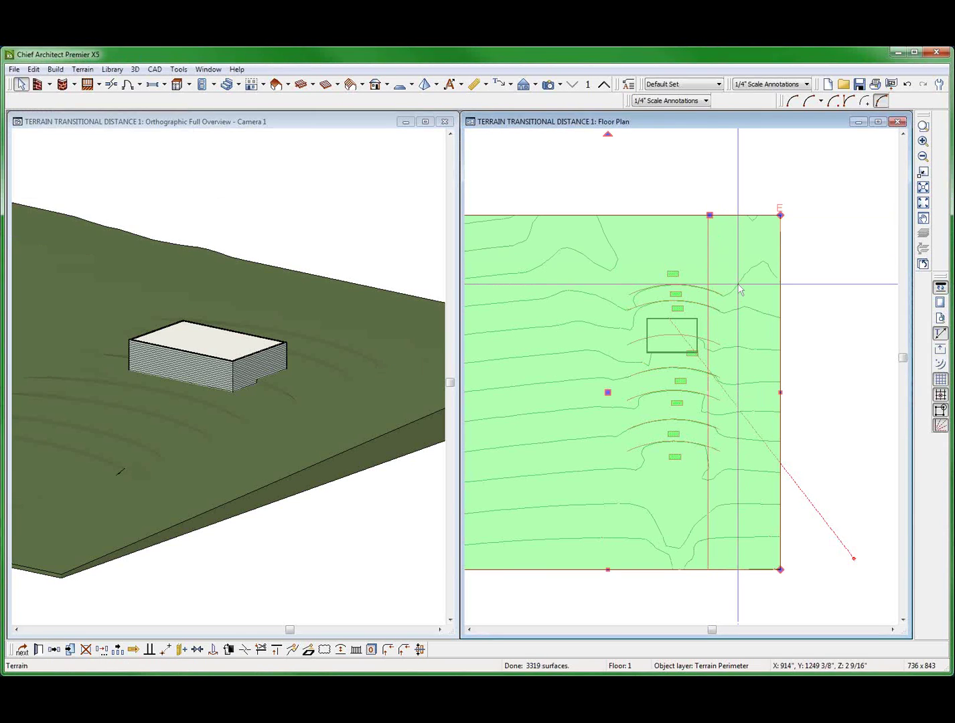
- Turn on Interpolate Tangent to Edge for the rearmost 48" elevation region
{"action": "scroll", "coordinate": [737, 290], "scroll_direction": "up", "scroll_amount": 3}
{"action": "left_click", "coordinate": [648, 262]}
{"action": "double_click", "coordinate": [654, 264]}
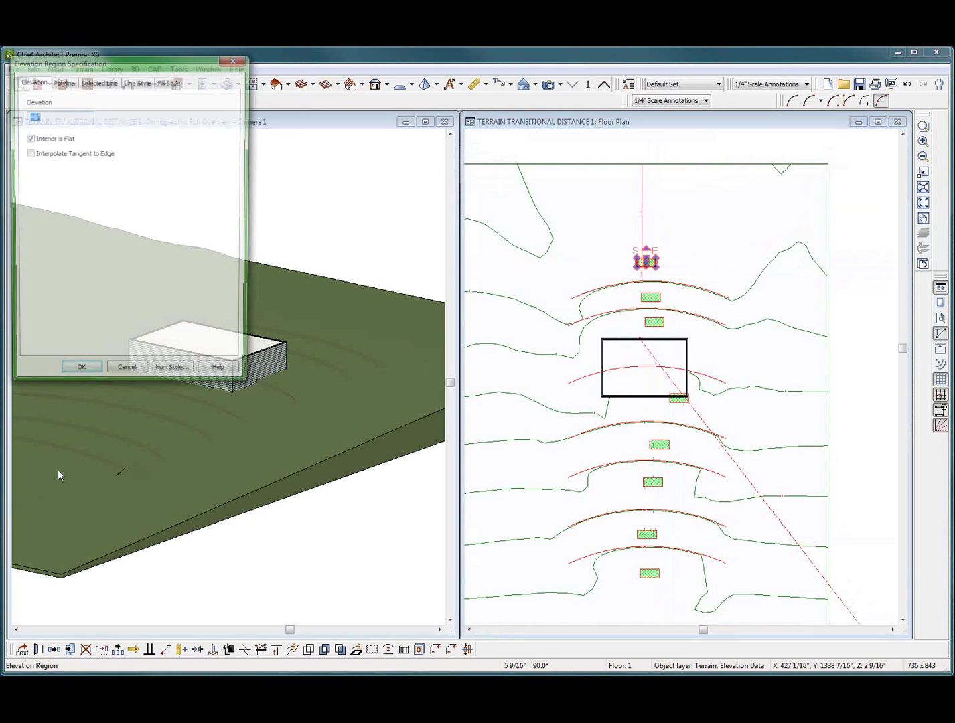
{"action": "left_click", "coordinate": [55, 154]}
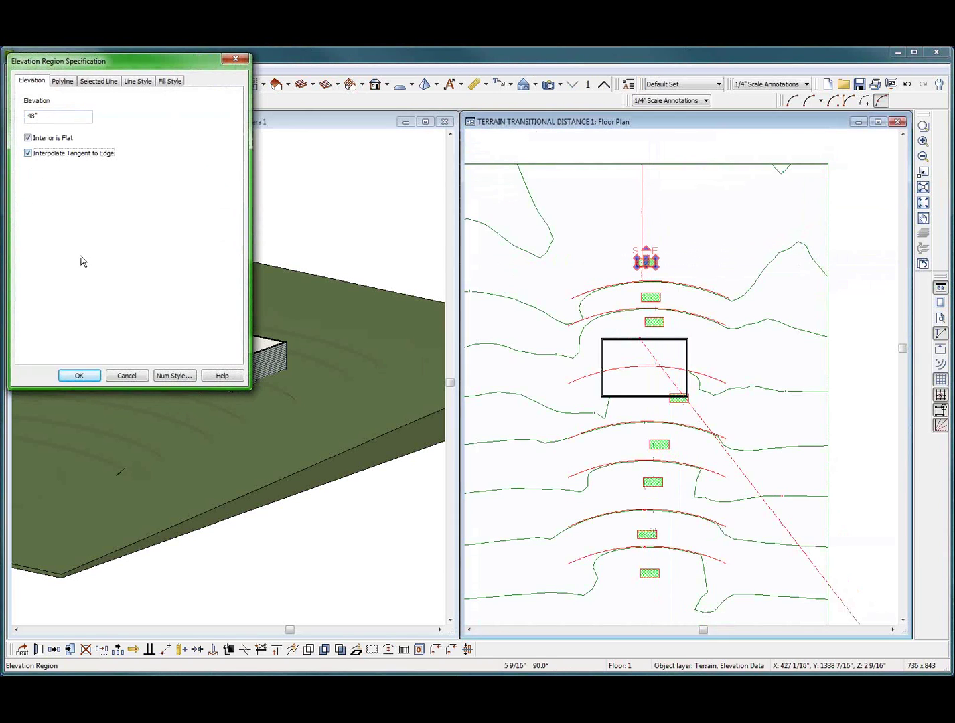
{"action": "left_click", "coordinate": [62, 377]}
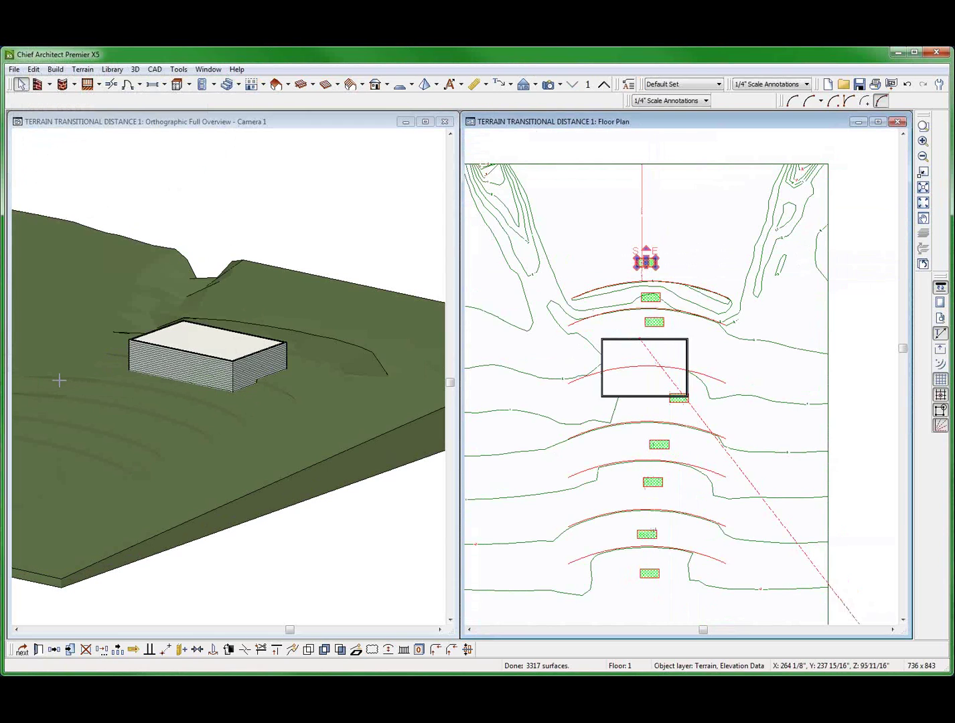
- Turn Interpolate Tangent to Edge back off for the rearmost elevation region and rebuild the terrain
{"action": "left_click", "coordinate": [36, 650]}
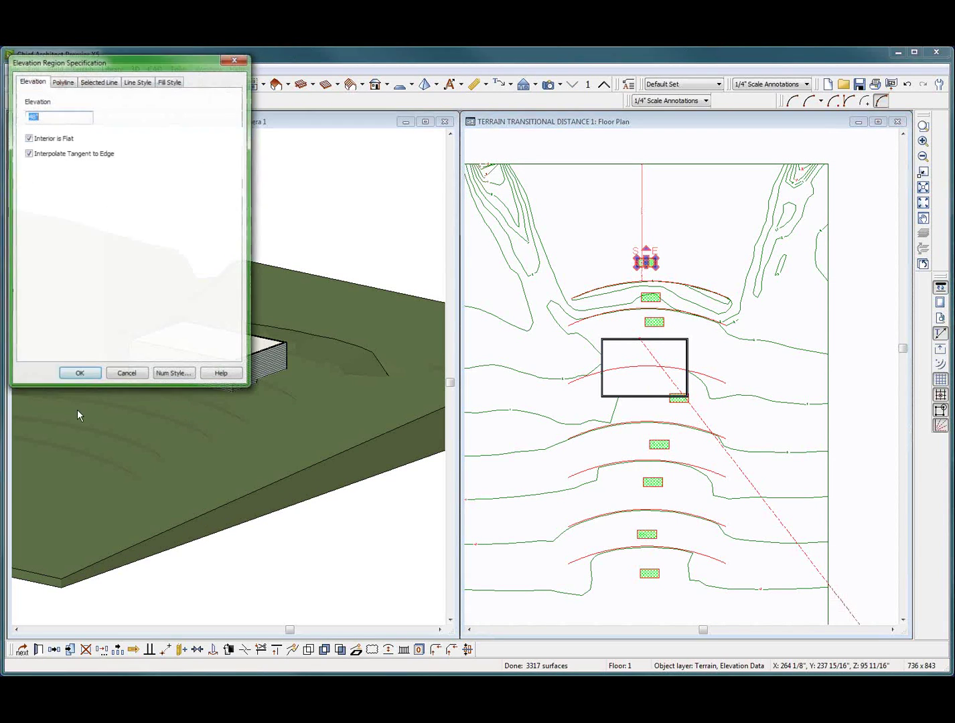
{"action": "left_click", "coordinate": [72, 152]}
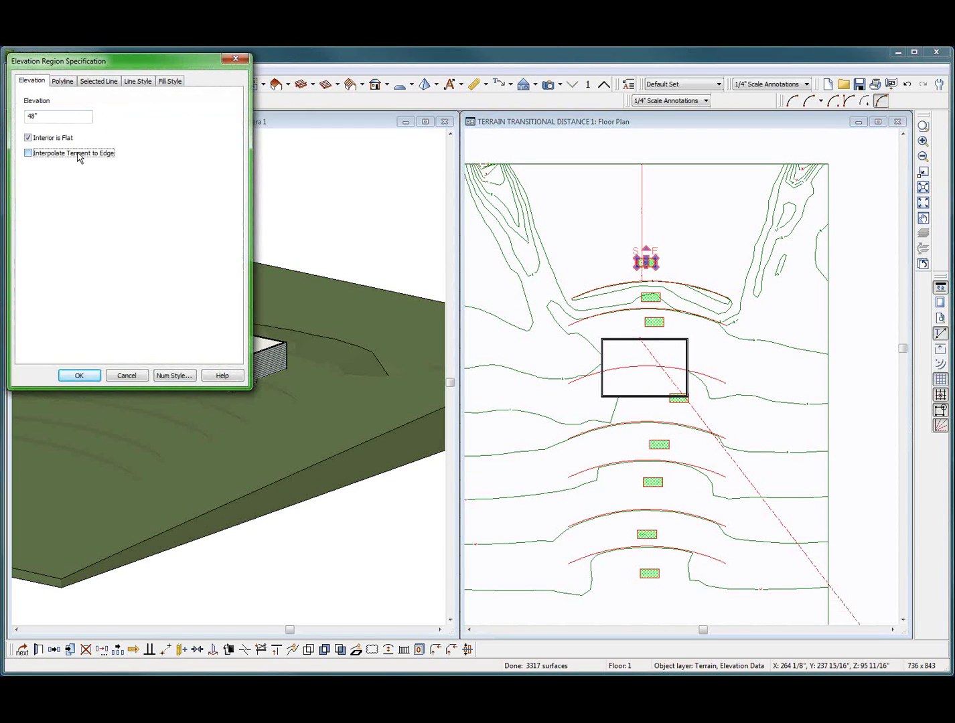
{"action": "key", "text": "Return"}
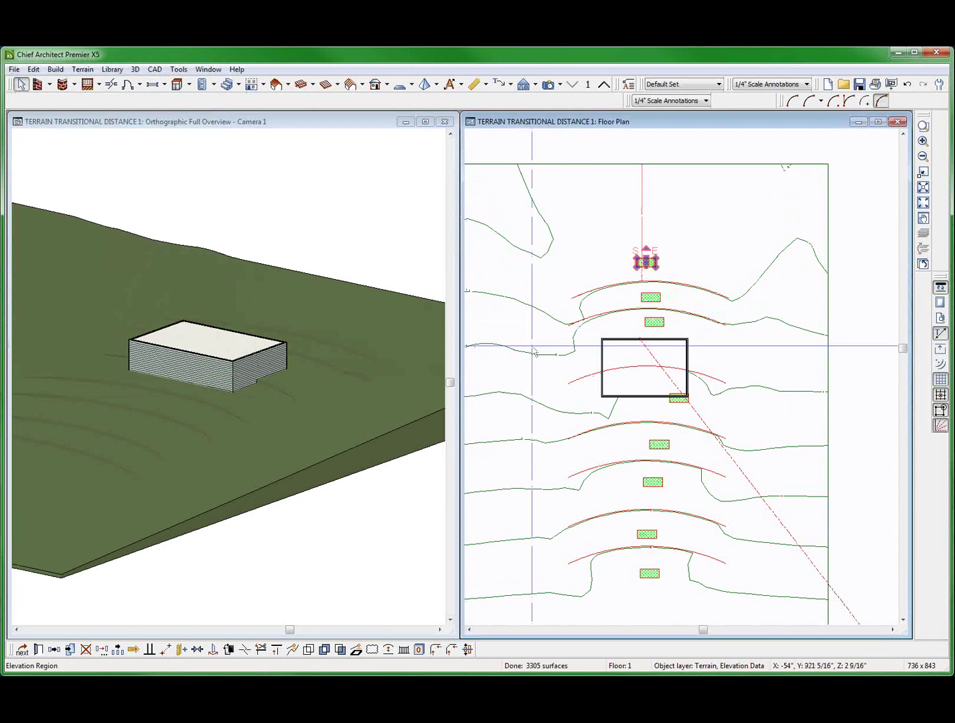
- Copy the rearmost elevation region and paste the copy near the terrain's rear edge, to the left of the terrain breaks
{"action": "left_click", "coordinate": [610, 340]}
{"action": "scroll", "coordinate": [606, 332], "scroll_direction": "down", "scroll_amount": 2}
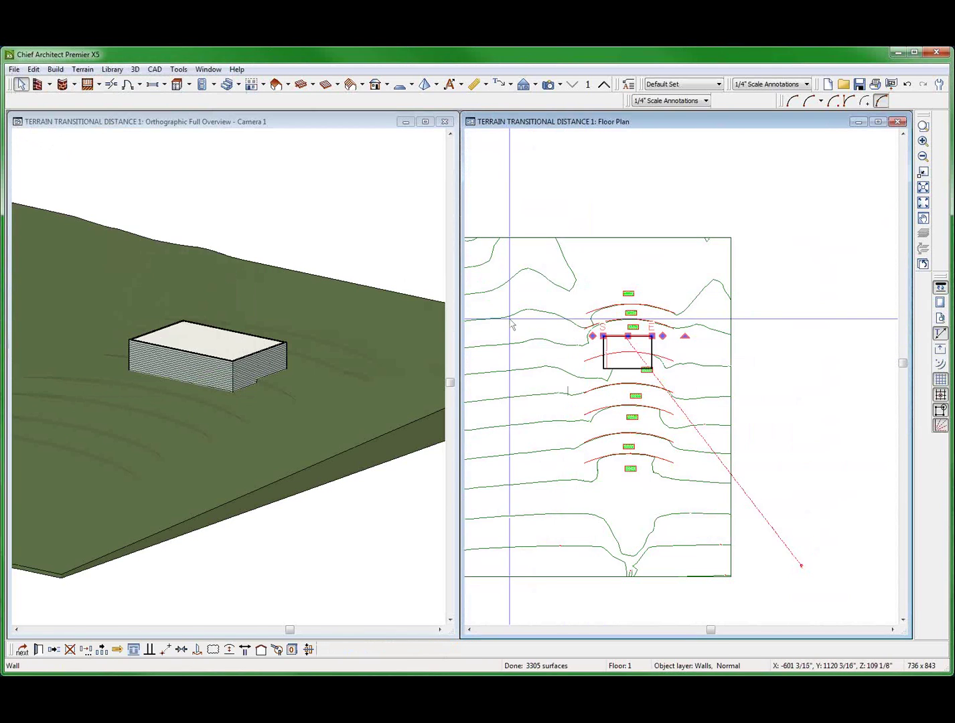
{"action": "scroll", "coordinate": [652, 309], "scroll_direction": "down", "scroll_amount": 2}
{"action": "scroll", "coordinate": [587, 292], "scroll_direction": "up", "scroll_amount": 2}
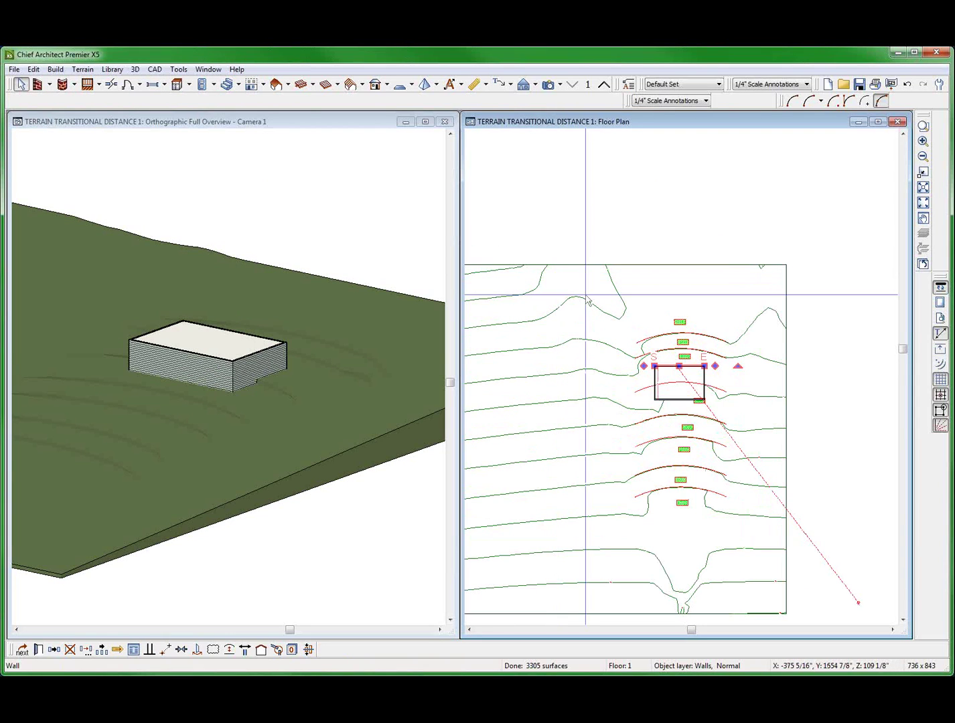
{"action": "key", "text": "space"}
{"action": "left_click", "coordinate": [680, 321]}
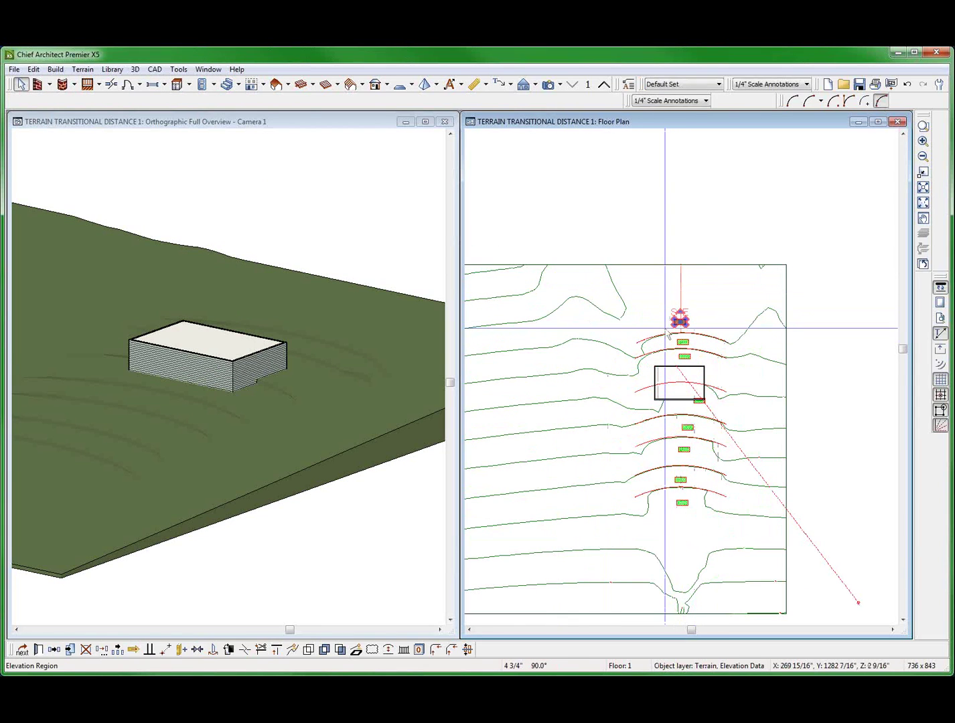
{"action": "key", "text": "ctrl+c"}
{"action": "key", "text": "ctrl+v"}
{"action": "left_click", "coordinate": [569, 298]}
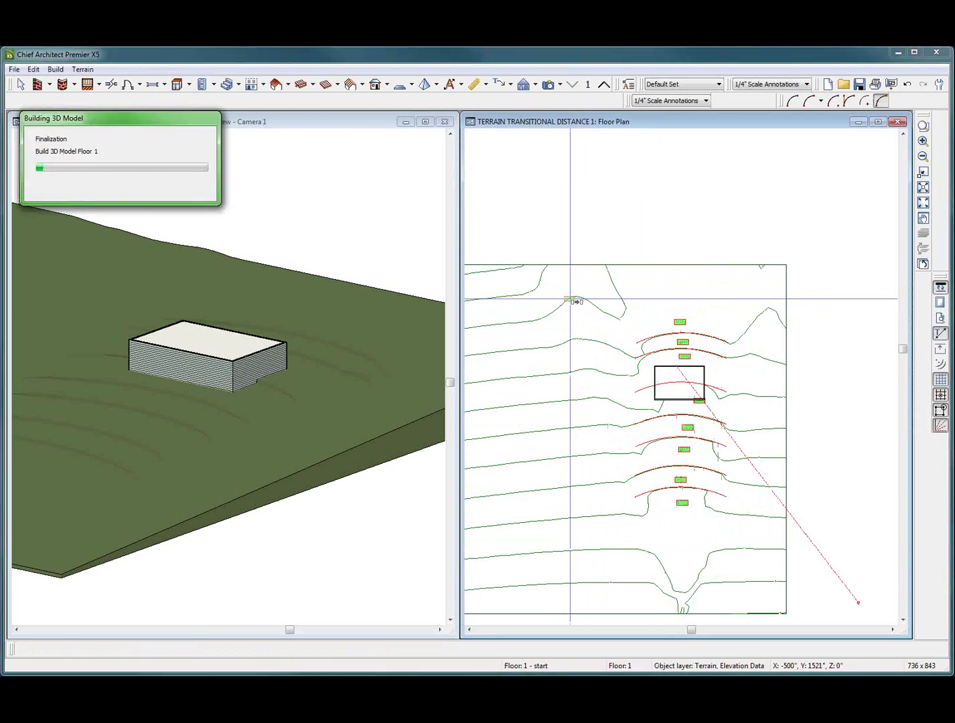
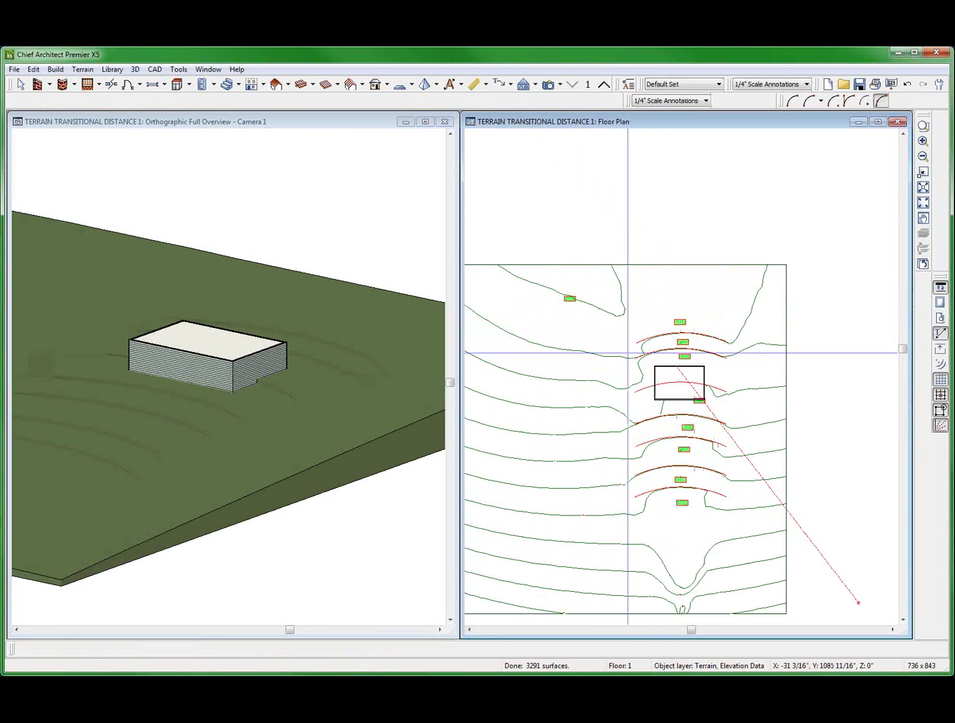
- Inspect the terrain around the building in 3D and check the rearmost elevation region's Interpolate Tangent to Edge setting without changing it
{"action": "left_click", "coordinate": [368, 352]}
{"action": "scroll", "coordinate": [405, 339], "scroll_direction": "down", "scroll_amount": 2}
{"action": "mouse_move", "coordinate": [313, 379]}
{"action": "left_mouse_down"}
{"action": "mouse_move", "coordinate": [518, 332]}
{"action": "mouse_move", "coordinate": [544, 357]}
{"action": "mouse_move", "coordinate": [498, 421]}
{"action": "mouse_move", "coordinate": [292, 395]}
{"action": "mouse_move", "coordinate": [323, 390]}
{"action": "left_mouse_up"}
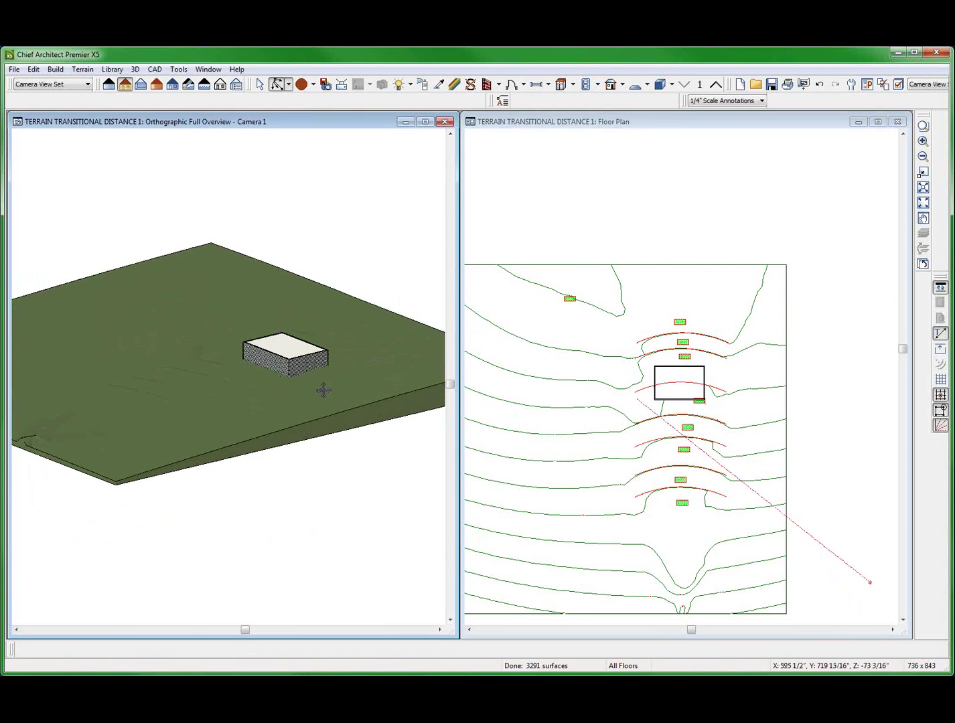
{"action": "left_click", "coordinate": [585, 196]}
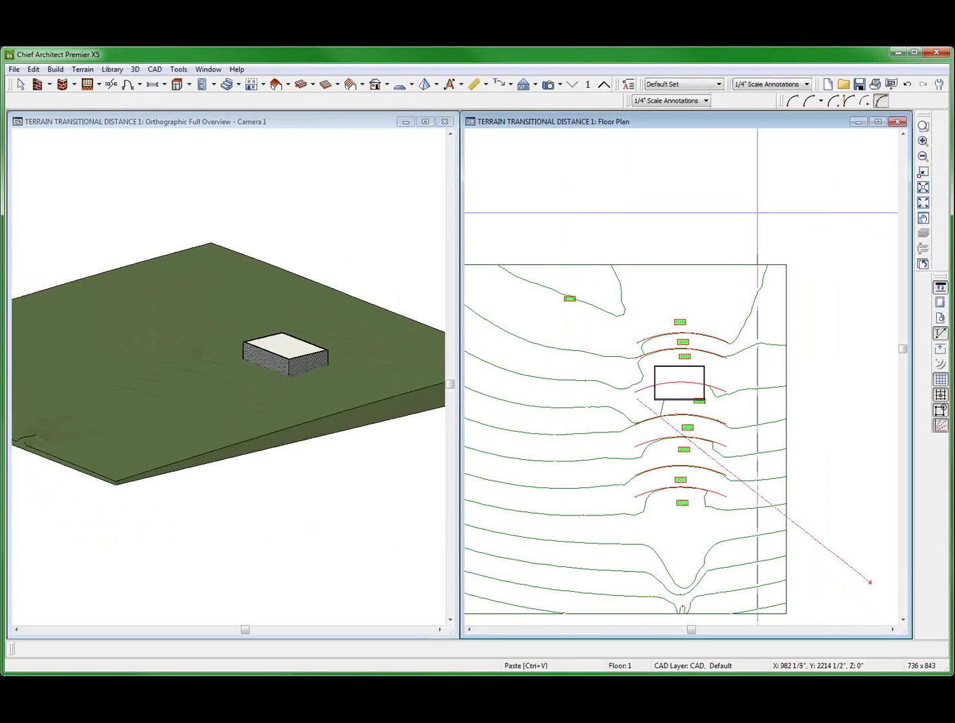
{"action": "scroll", "coordinate": [703, 308], "scroll_direction": "up", "scroll_amount": 3}
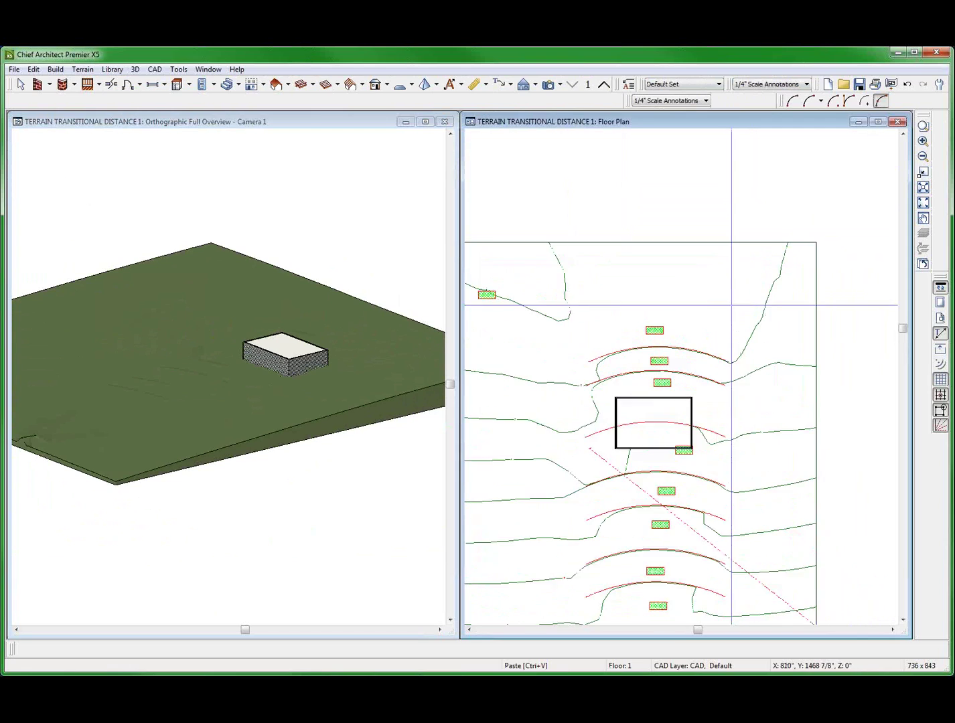
{"action": "left_click", "coordinate": [648, 326]}
{"action": "scroll", "coordinate": [684, 280], "scroll_direction": "down", "scroll_amount": 1}
{"action": "double_click", "coordinate": [659, 311]}
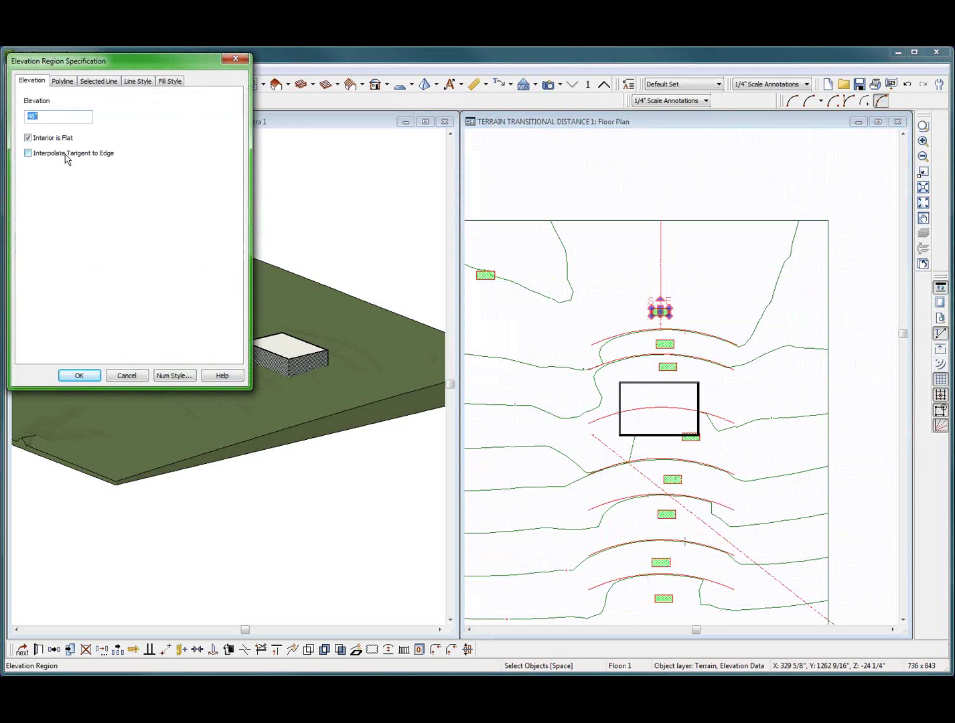
{"action": "left_click", "coordinate": [126, 376]}
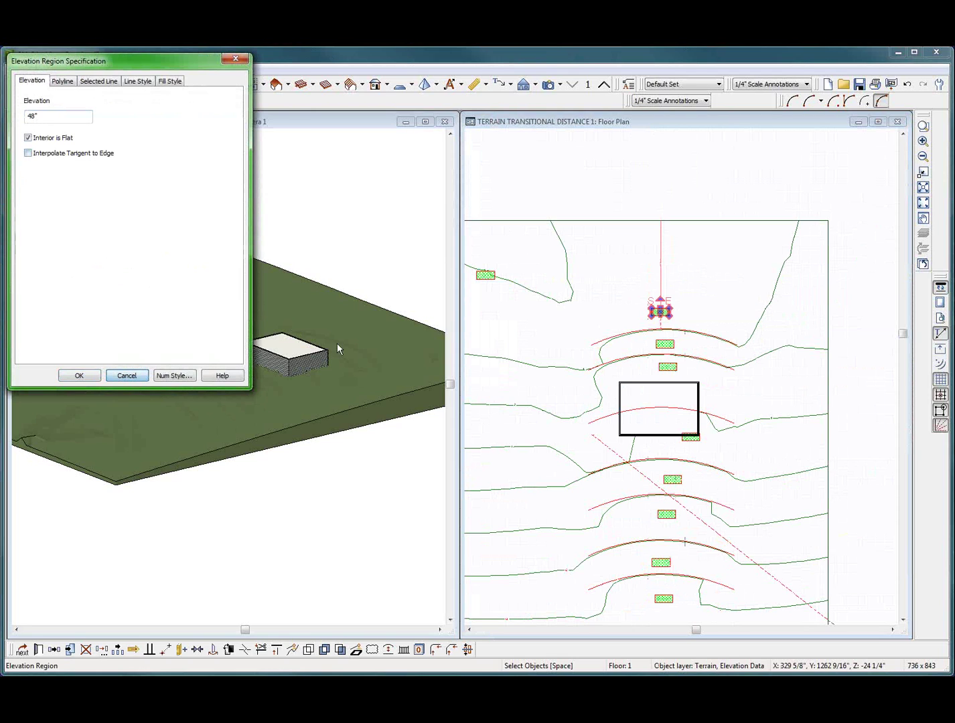
{"action": "left_click", "coordinate": [122, 375]}
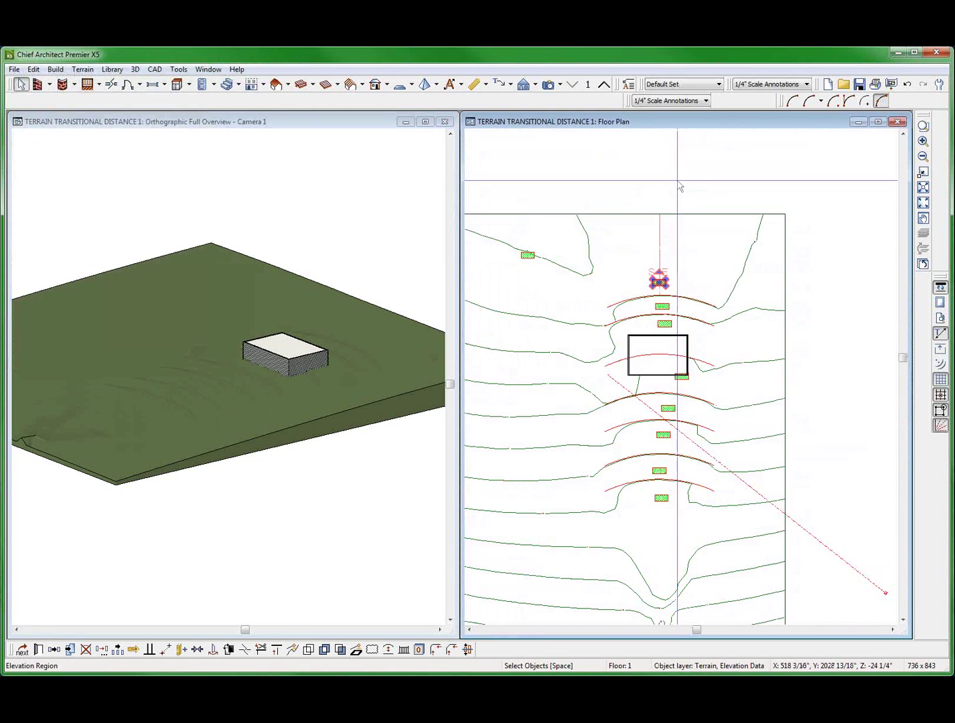
- Select all seven curved terrain breaks and set their transition distance to 4"
{"action": "scroll", "coordinate": [658, 238], "scroll_direction": "down", "scroll_amount": 2}
{"action": "scroll", "coordinate": [616, 266], "scroll_direction": "up", "scroll_amount": 1}
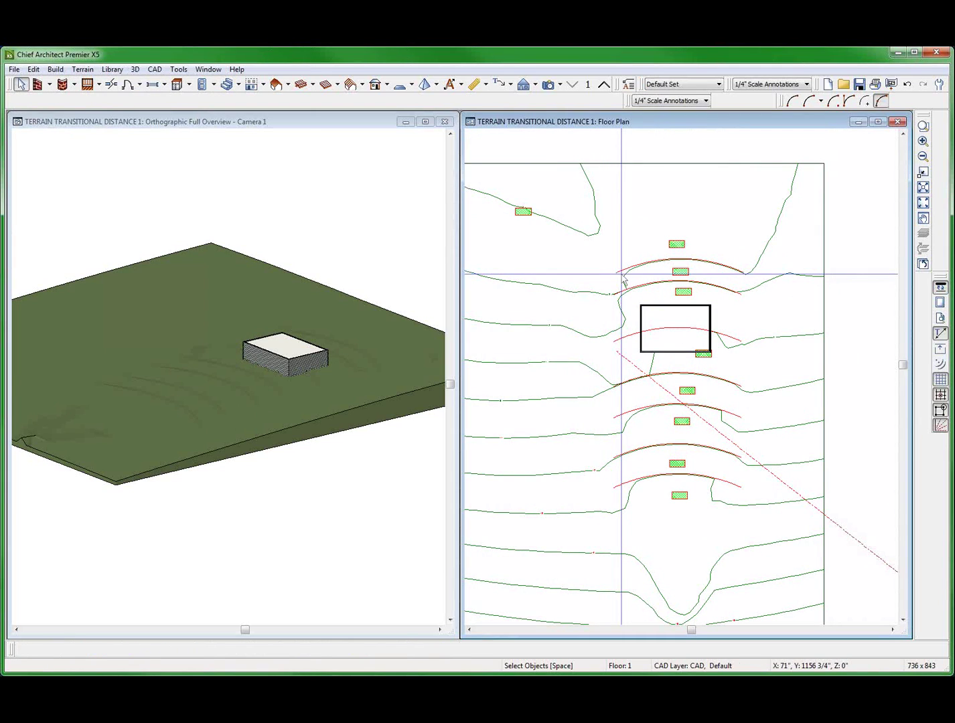
{"action": "left_click", "coordinate": [615, 271]}
{"action": "left_click", "coordinate": [615, 289], "text": "shift"}
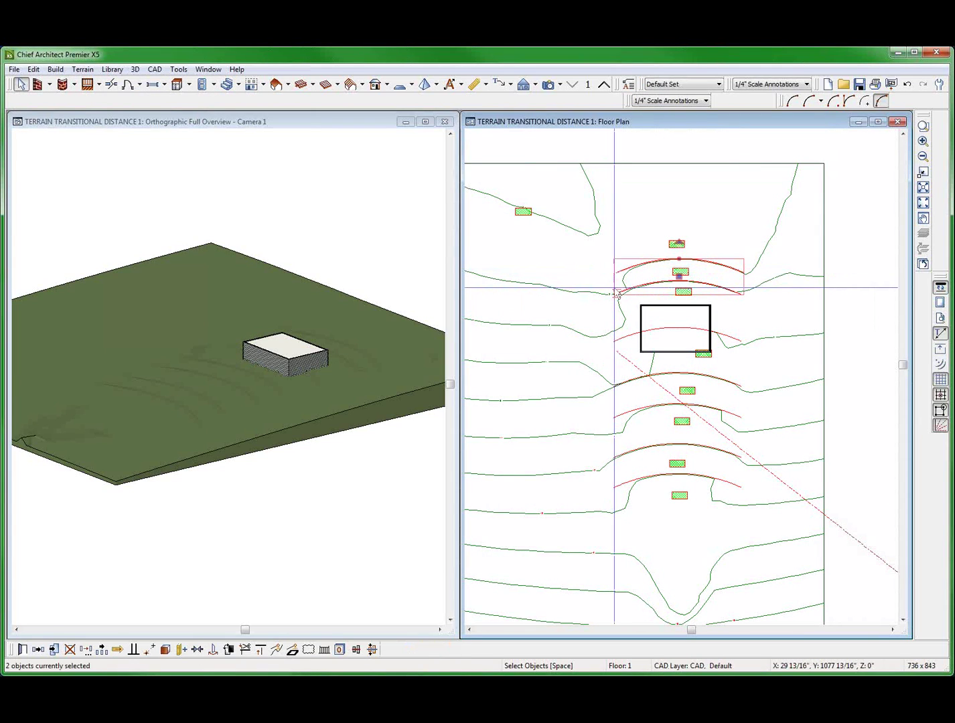
{"action": "left_click", "coordinate": [634, 335], "text": "shift"}
{"action": "left_click", "coordinate": [616, 384], "text": "shift"}
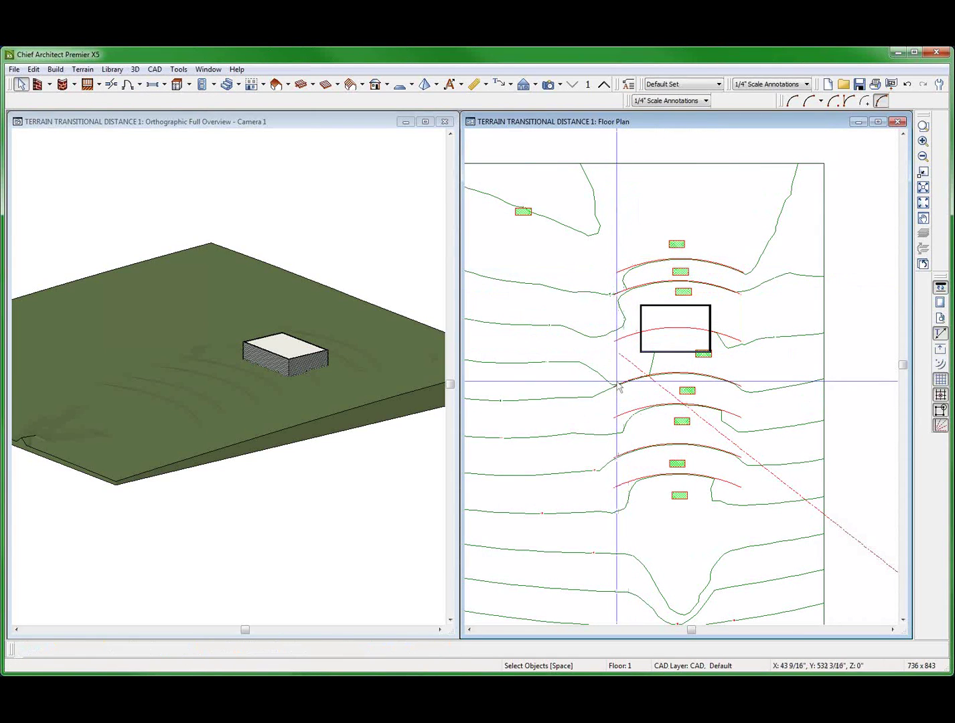
{"action": "left_click", "coordinate": [615, 406], "text": "shift"}
{"action": "left_click", "coordinate": [615, 456], "text": "shift"}
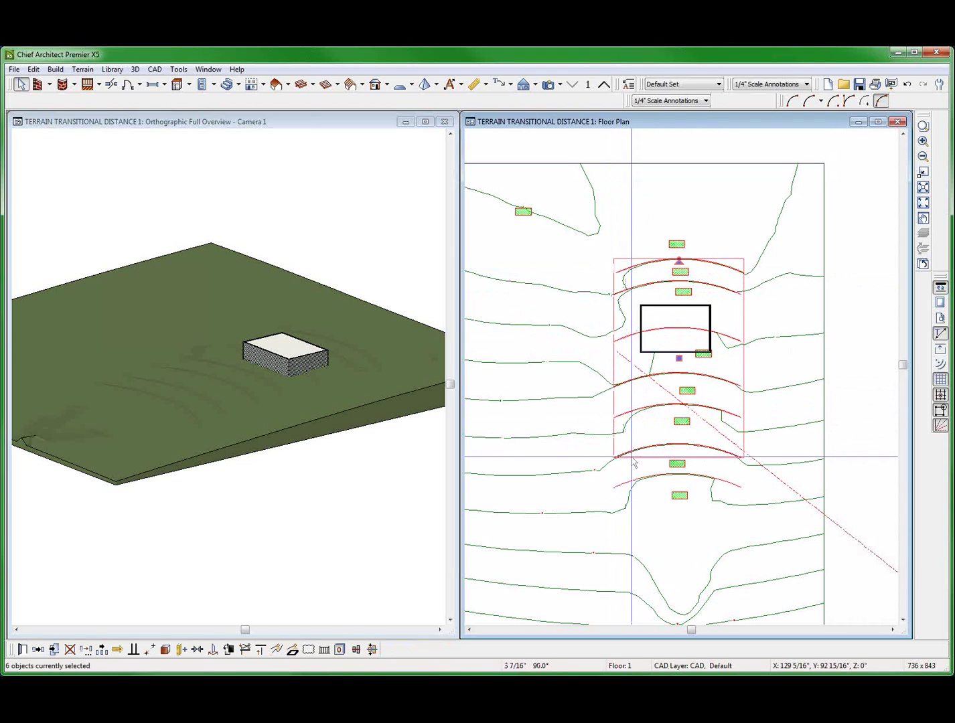
{"action": "left_click", "coordinate": [626, 480], "text": "shift"}
{"action": "left_click", "coordinate": [23, 650]}
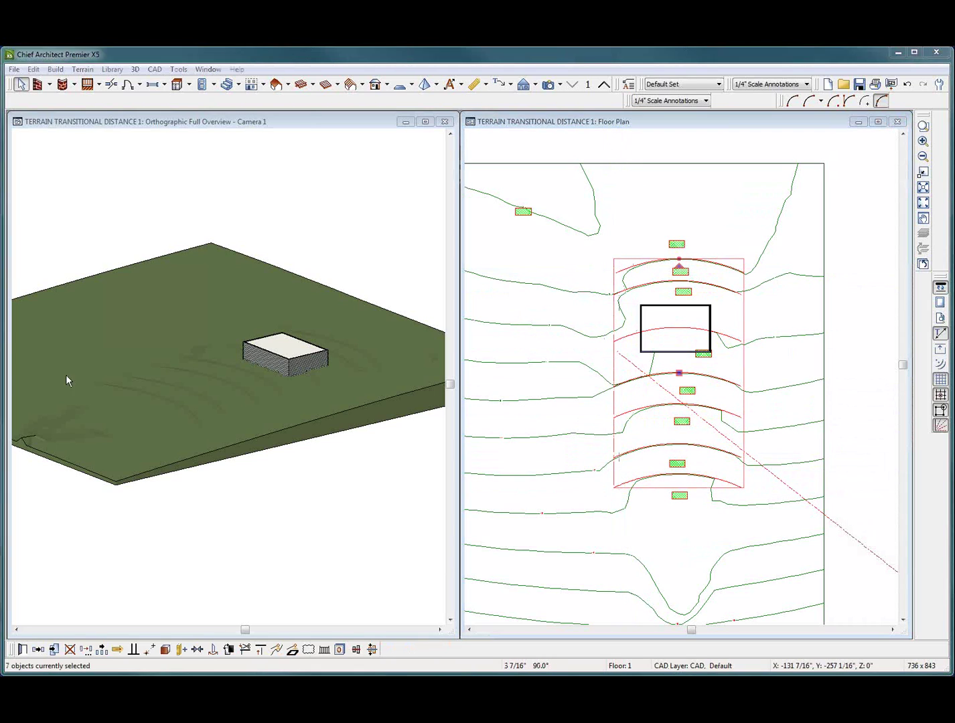
{"action": "type", "text": "6"}
{"action": "key", "text": "Return"}
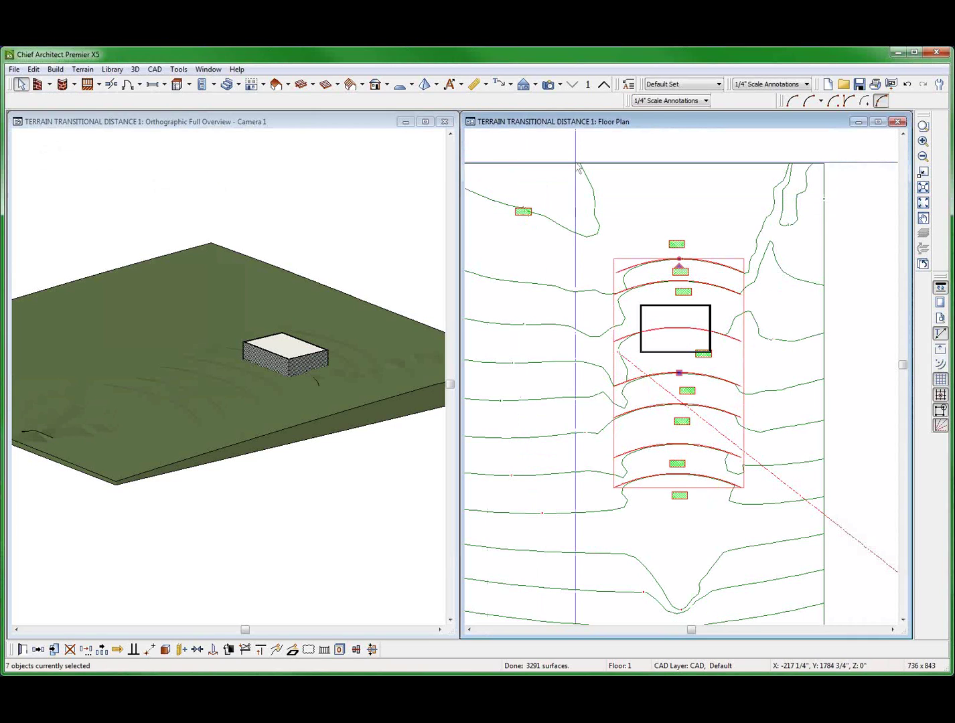
- Set the seven selected terrain breaks' transition distance to 400"
{"action": "scroll", "coordinate": [752, 215], "scroll_direction": "up", "scroll_amount": 2}
{"action": "scroll", "coordinate": [754, 219], "scroll_direction": "down", "scroll_amount": 2}
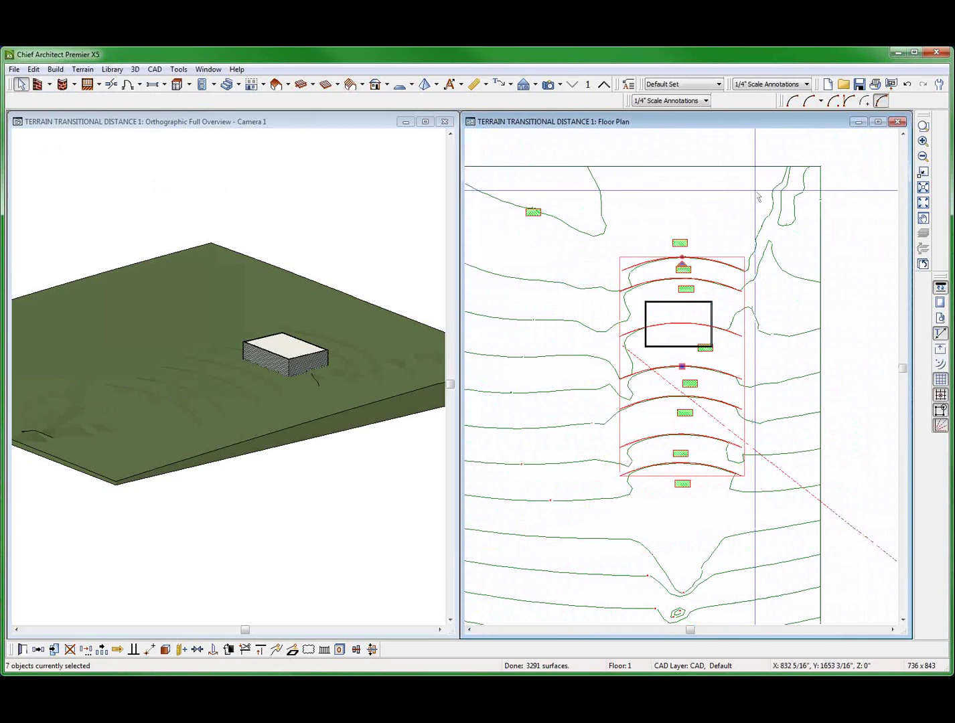
{"action": "key", "text": "ctrl+e"}
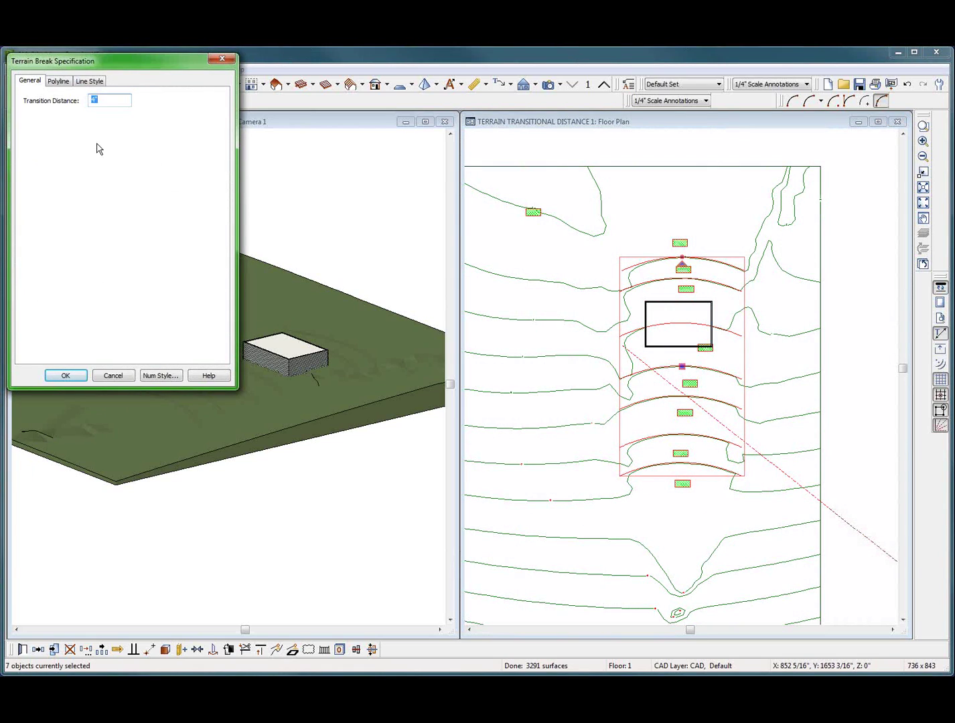
{"action": "type", "text": "40\""}
{"action": "left_click", "coordinate": [66, 376]}
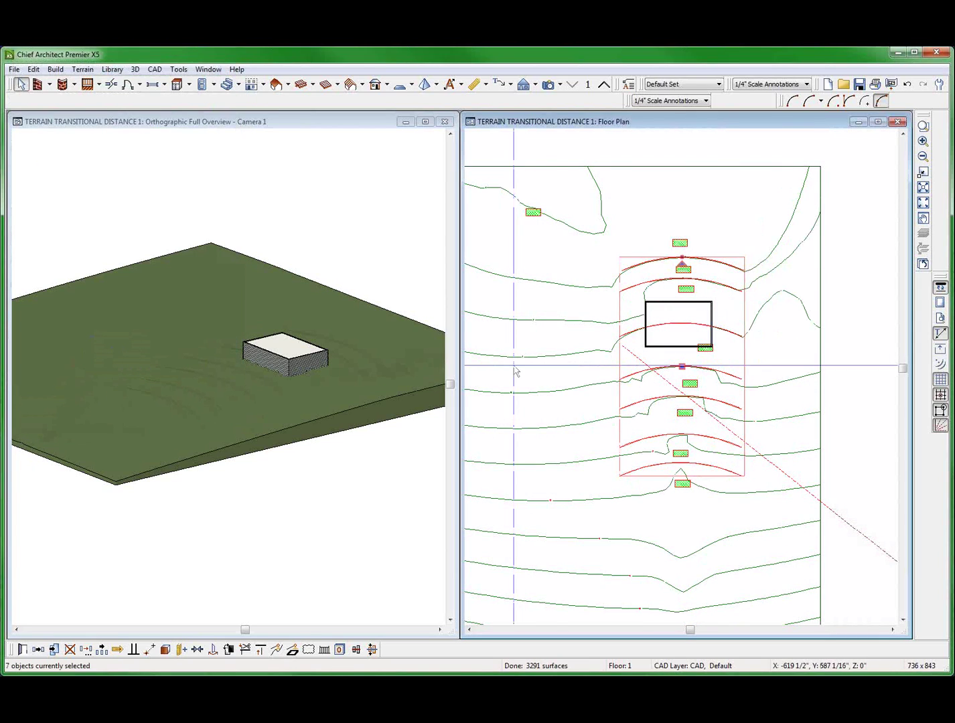
{"action": "scroll", "coordinate": [759, 377], "scroll_direction": "down", "scroll_amount": 1}
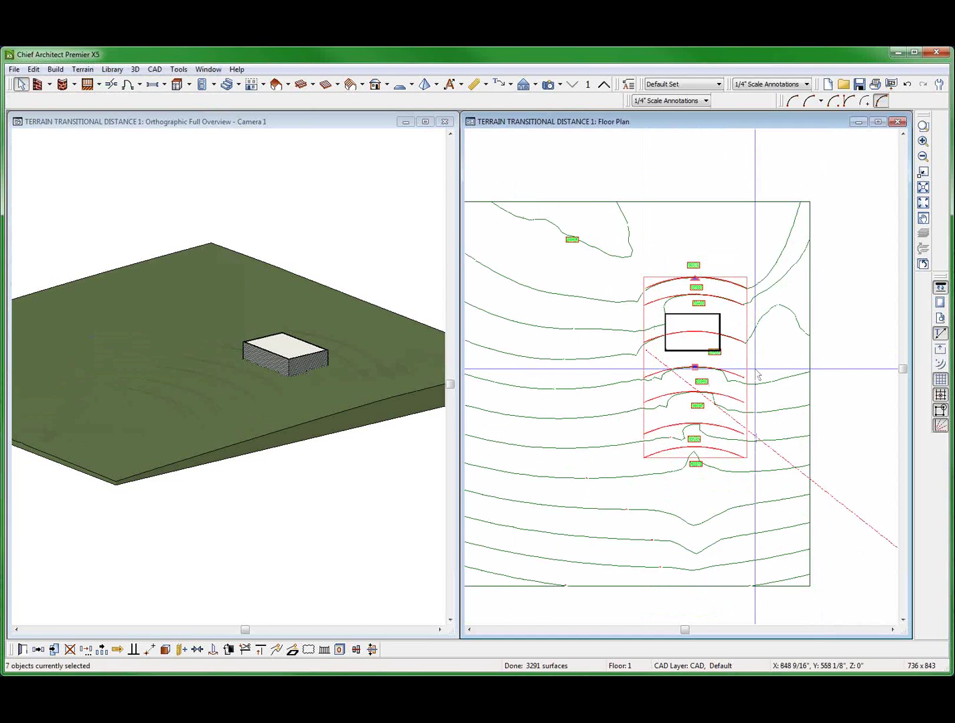
- Delete the copied elevation region near the terrain's rear edge, to the left of the terrain breaks
{"action": "left_click", "coordinate": [573, 250]}
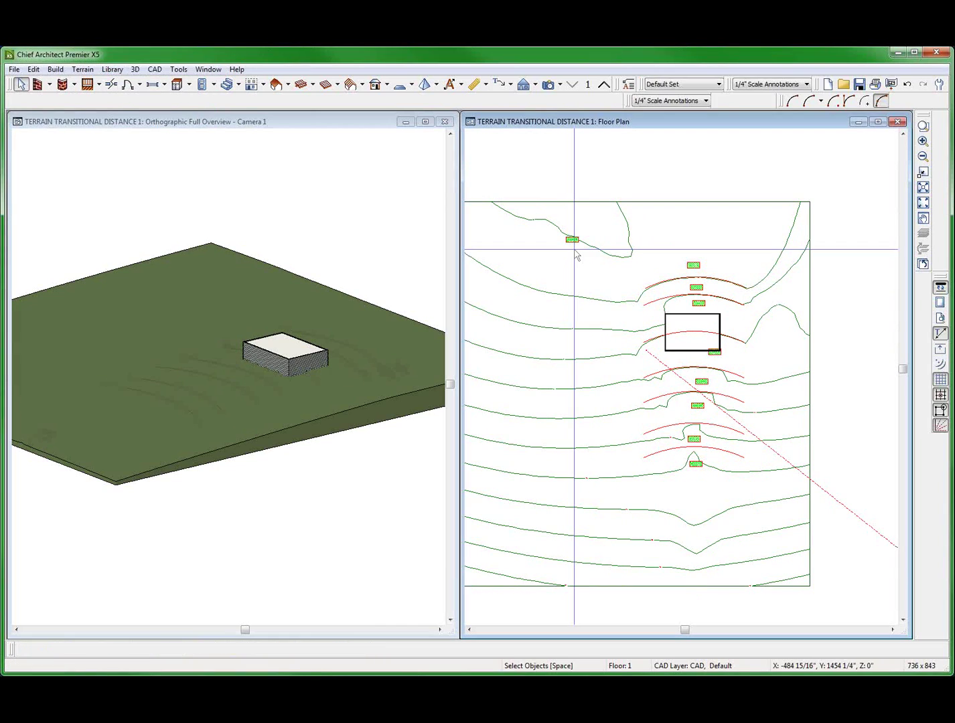
{"action": "left_click", "coordinate": [572, 245]}
{"action": "key", "text": "Delete"}
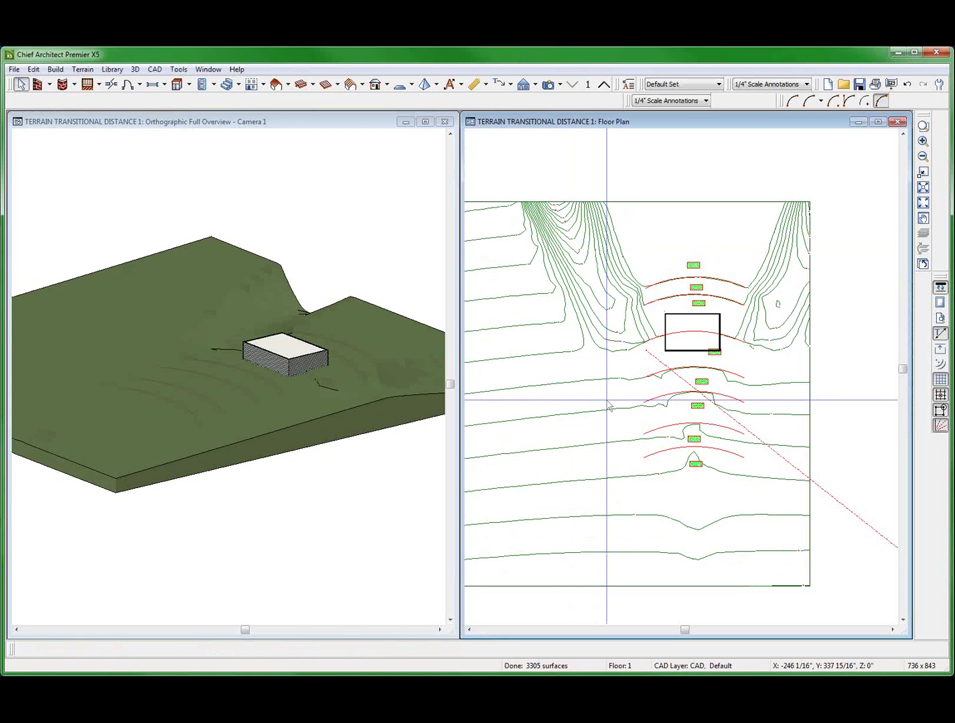
- Select the seven curved terrain breaks again and set their transition distance to 120"
{"action": "left_click", "coordinate": [674, 282]}
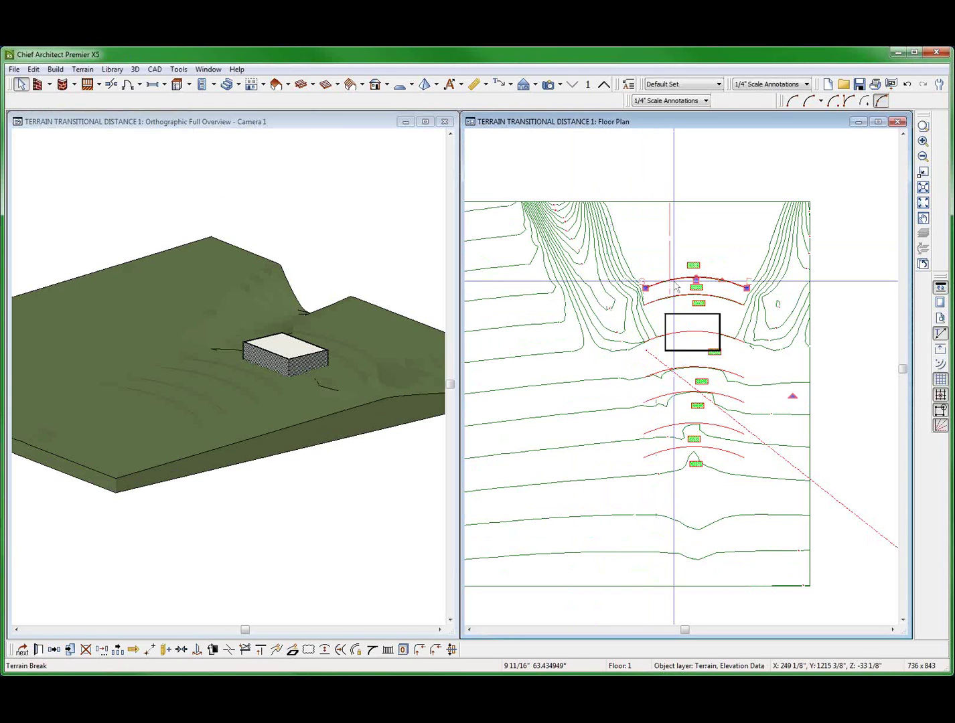
{"action": "left_click", "coordinate": [675, 298], "text": "shift"}
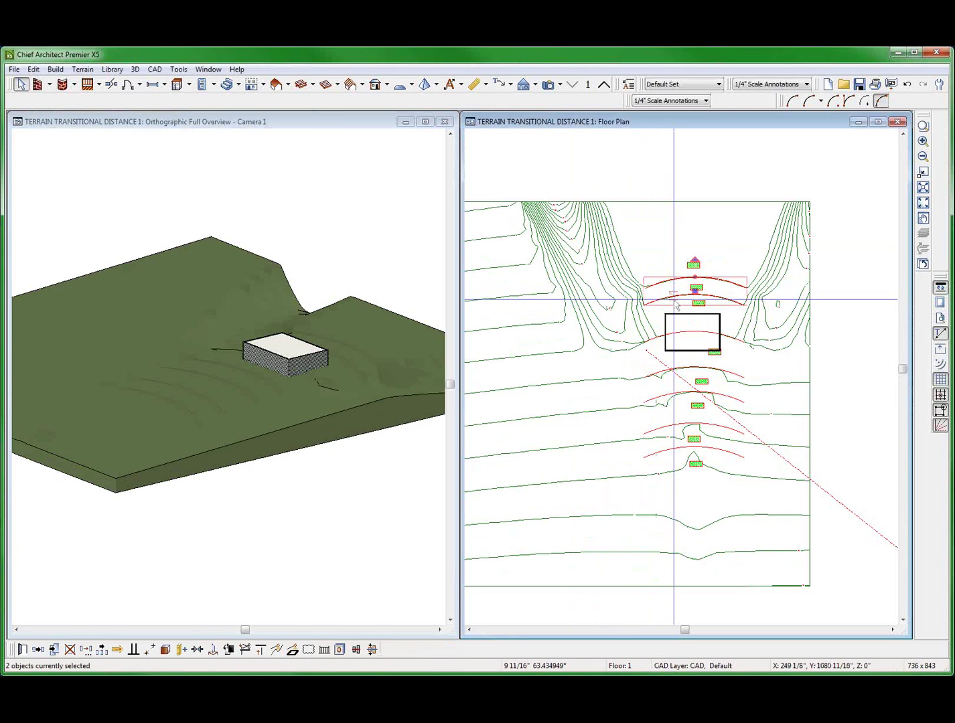
{"action": "left_click", "coordinate": [666, 337], "text": "shift"}
{"action": "left_click", "coordinate": [651, 372], "text": "shift"}
{"action": "left_click", "coordinate": [647, 403], "text": "shift"}
{"action": "left_click", "coordinate": [653, 431], "text": "shift"}
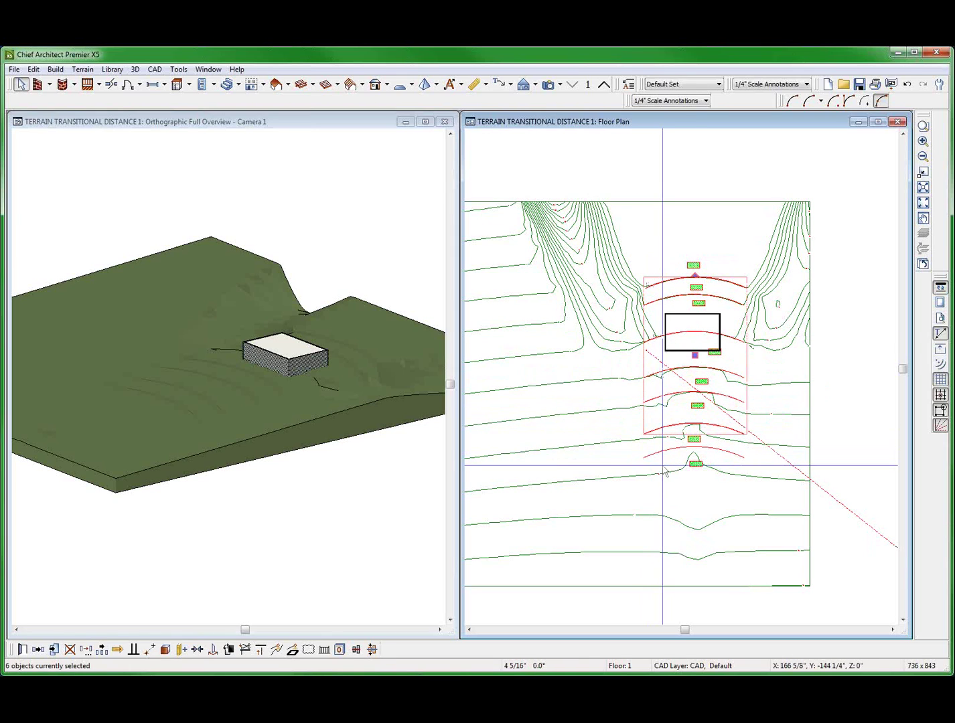
{"action": "left_click", "coordinate": [669, 456], "text": "shift"}
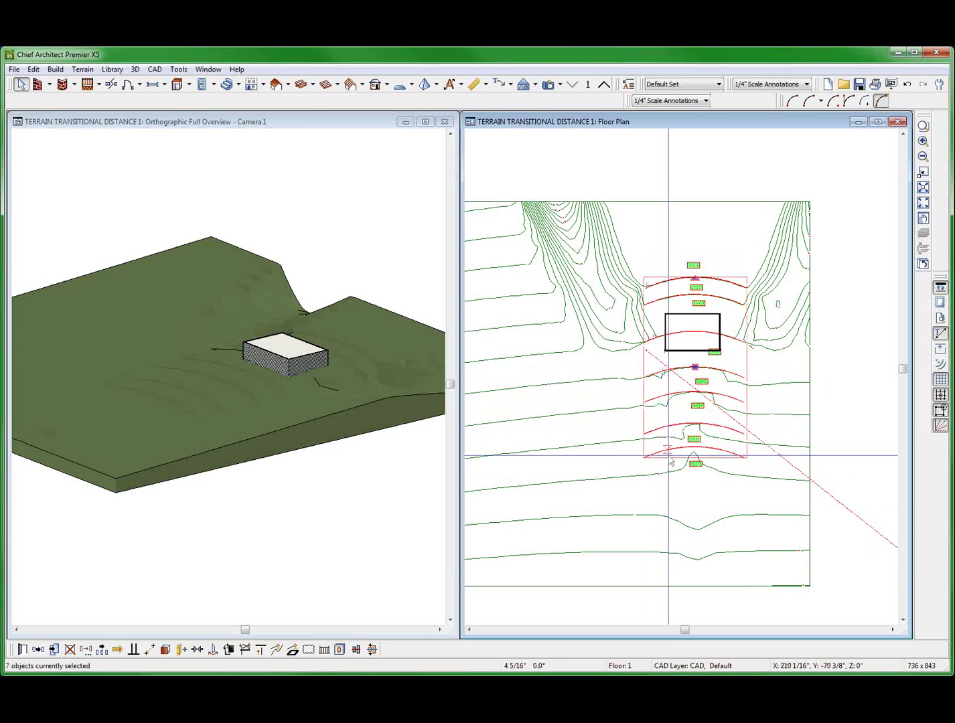
{"action": "key", "text": "ctrl+e"}
{"action": "type", "text": "120"}
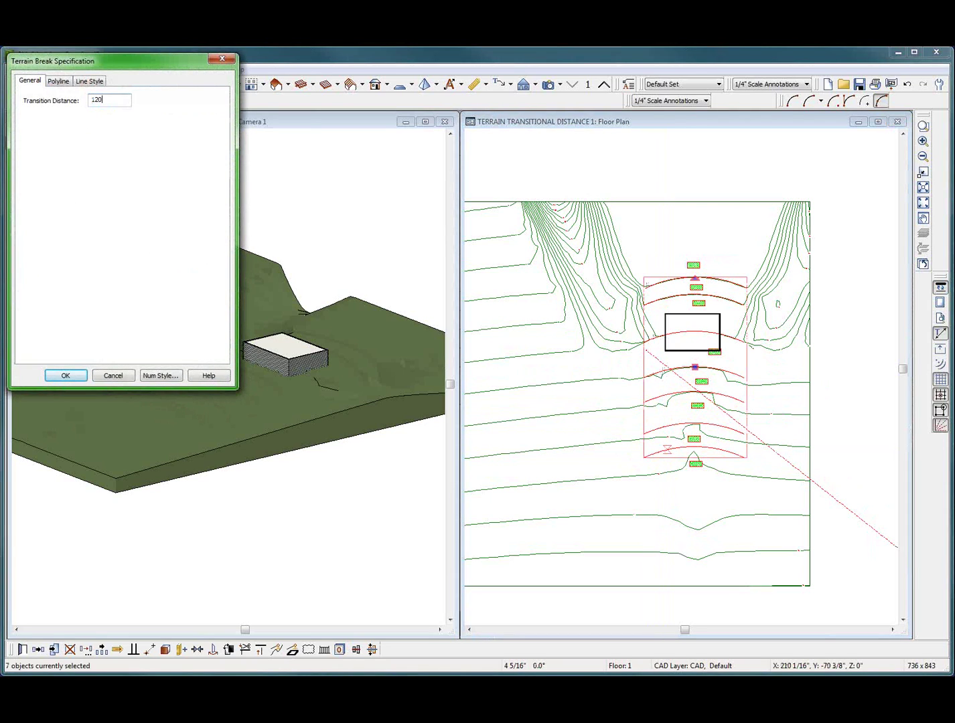
{"action": "key", "text": "Return"}
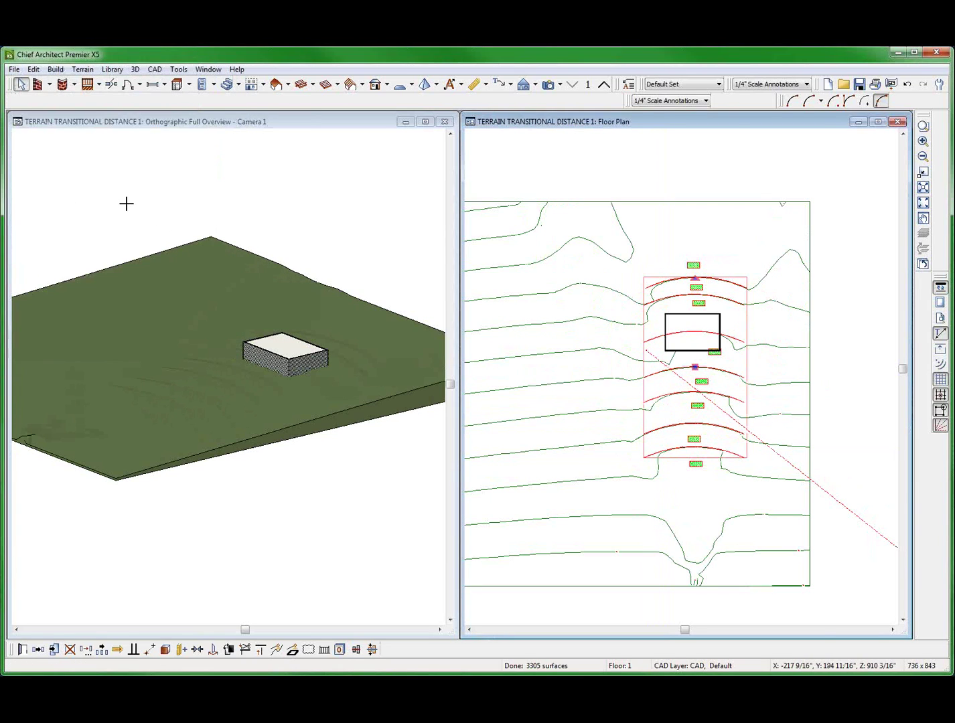
- Try a transition distance of 0 on the selected terrain breaks and set it back to 120"
{"action": "key", "text": "ctrl+e"}
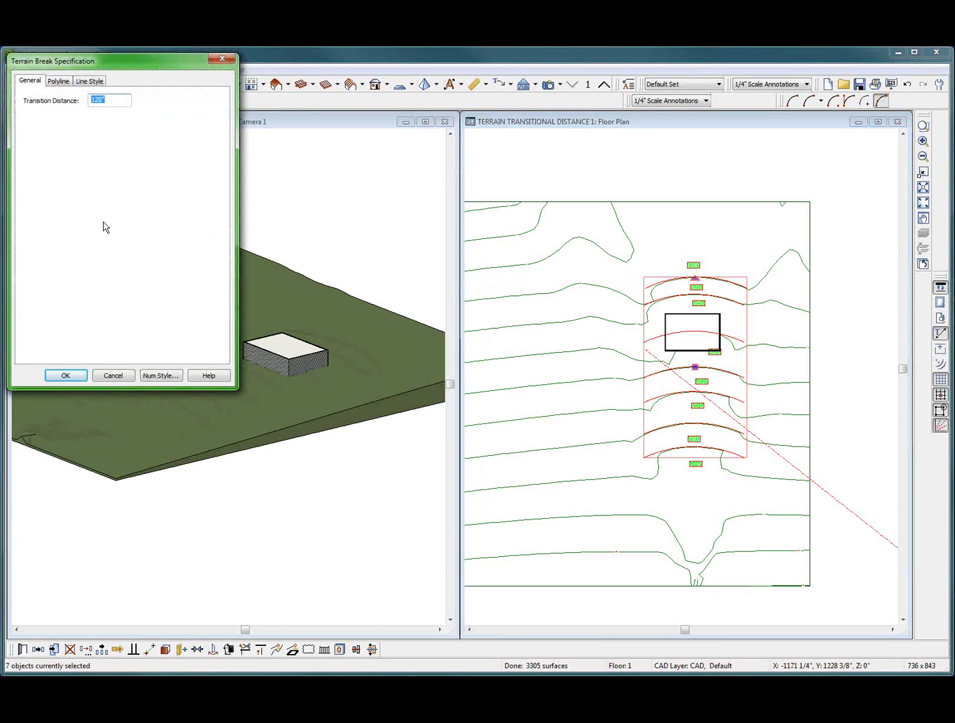
{"action": "type", "text": "0"}
{"action": "key", "text": "Return"}
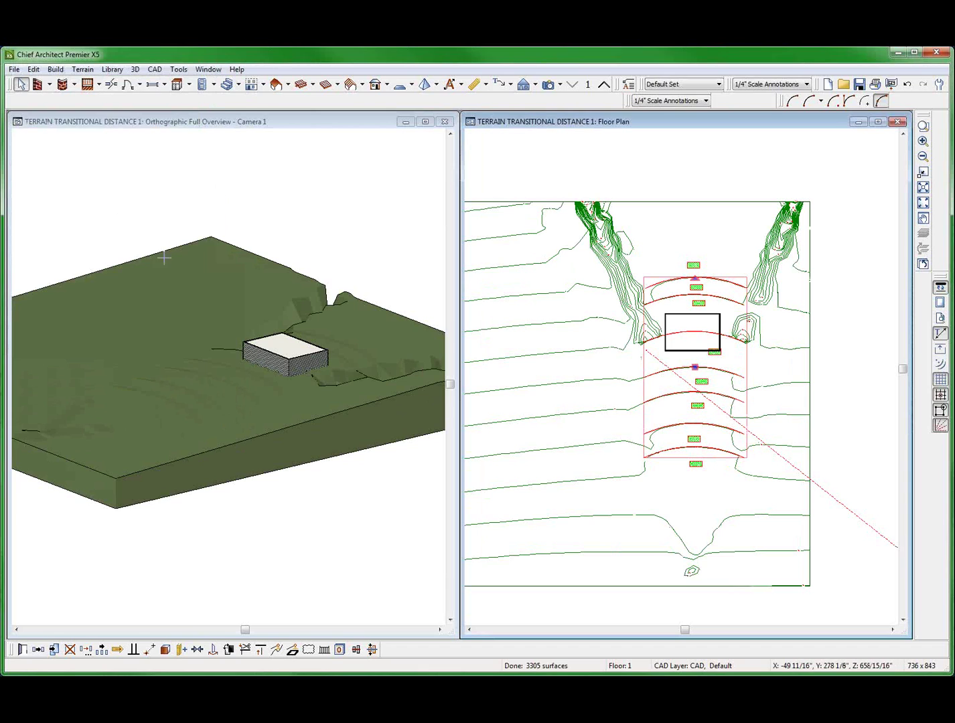
{"action": "key", "text": "ctrl+e"}
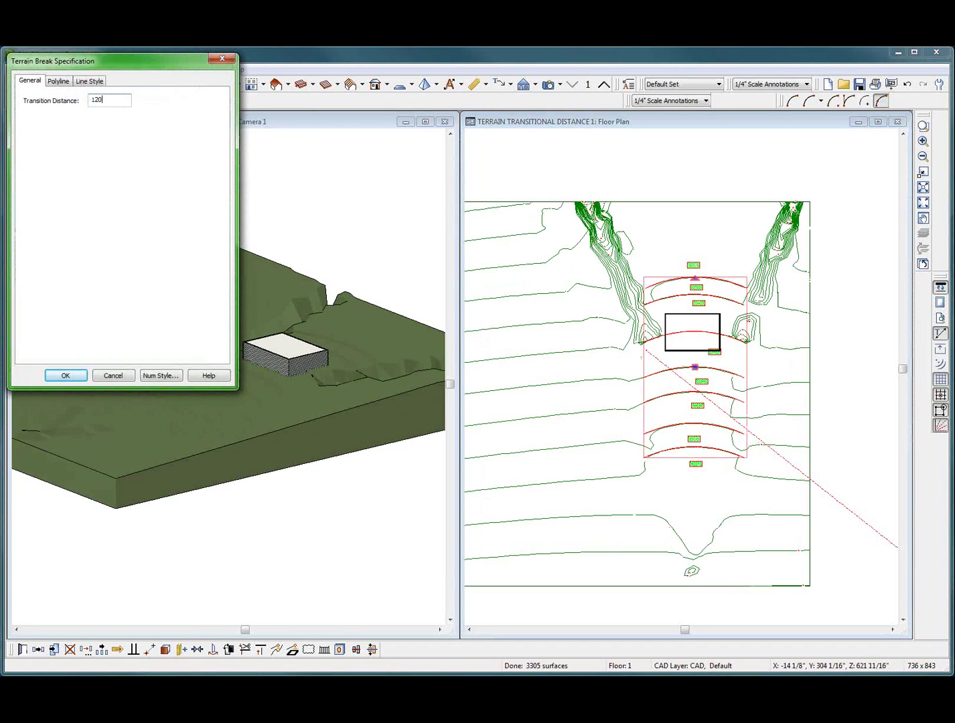
{"action": "key", "text": "Return"}
- Try a transition distance of 400" on the seven selected terrain breaks and set it back to 120"
{"action": "key", "text": "ctrl+e"}
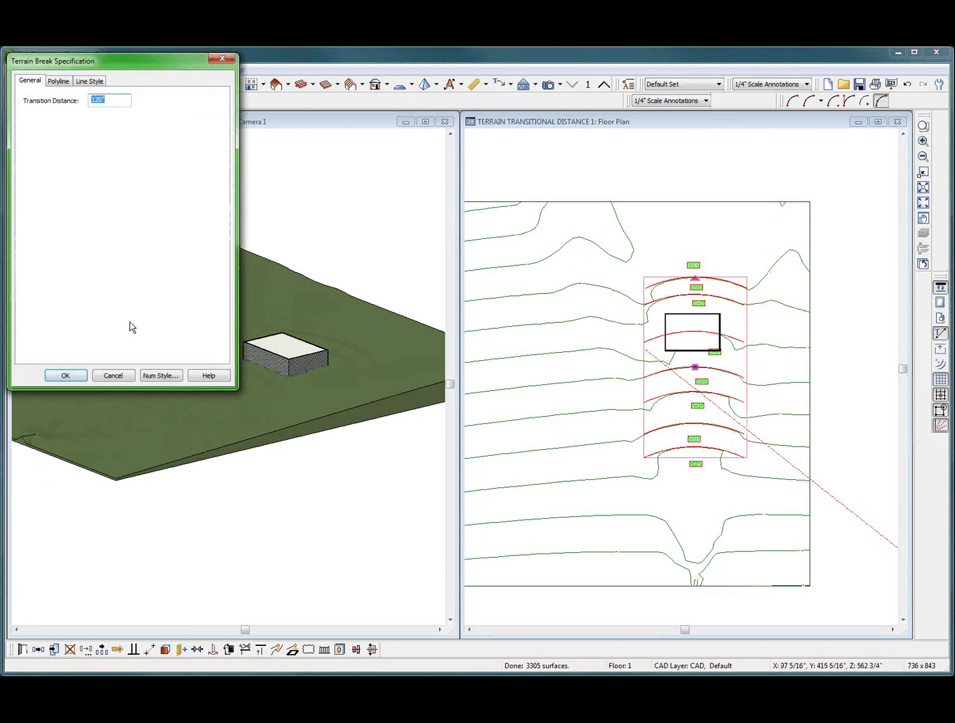
{"action": "type", "text": "40'"}
{"action": "key", "text": "Return"}
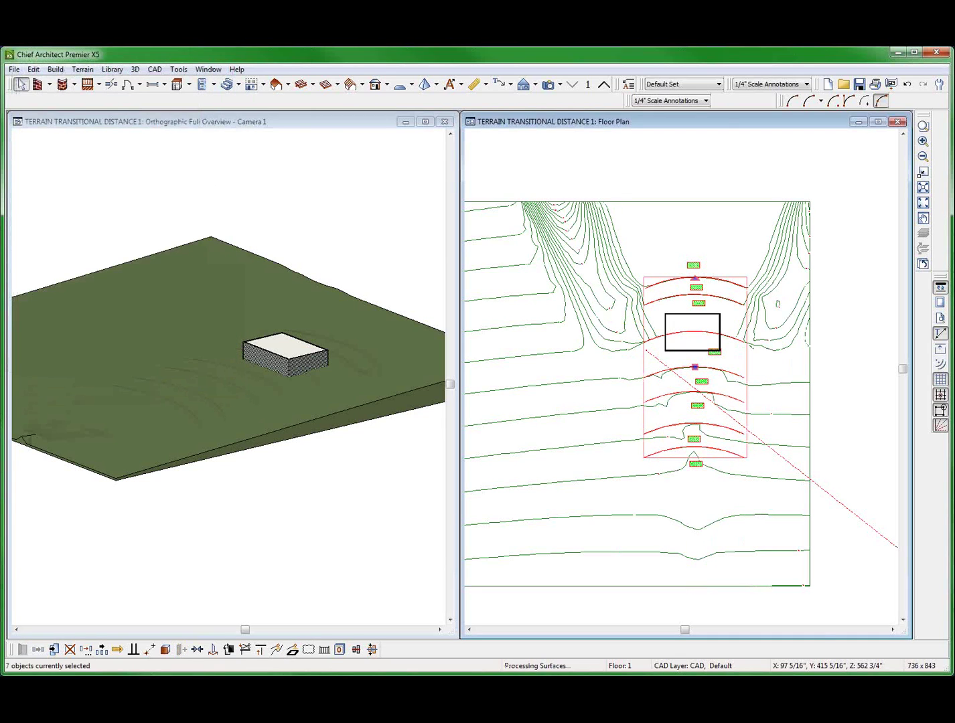
{"action": "key", "text": "ctrl+e"}
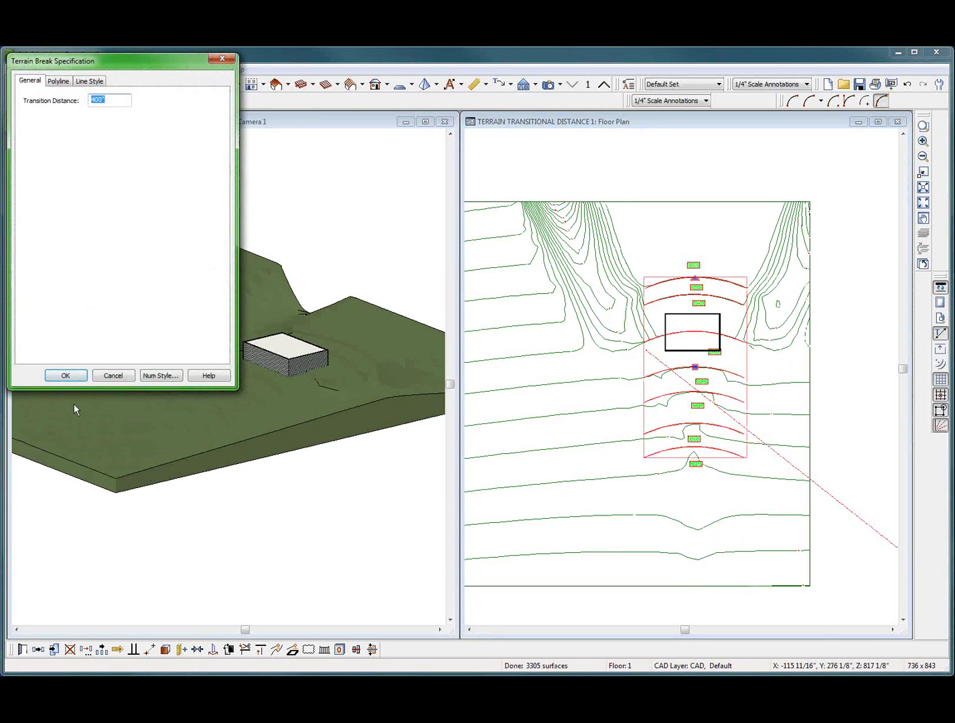
{"action": "type", "text": "120"}
{"action": "key", "text": "Return"}
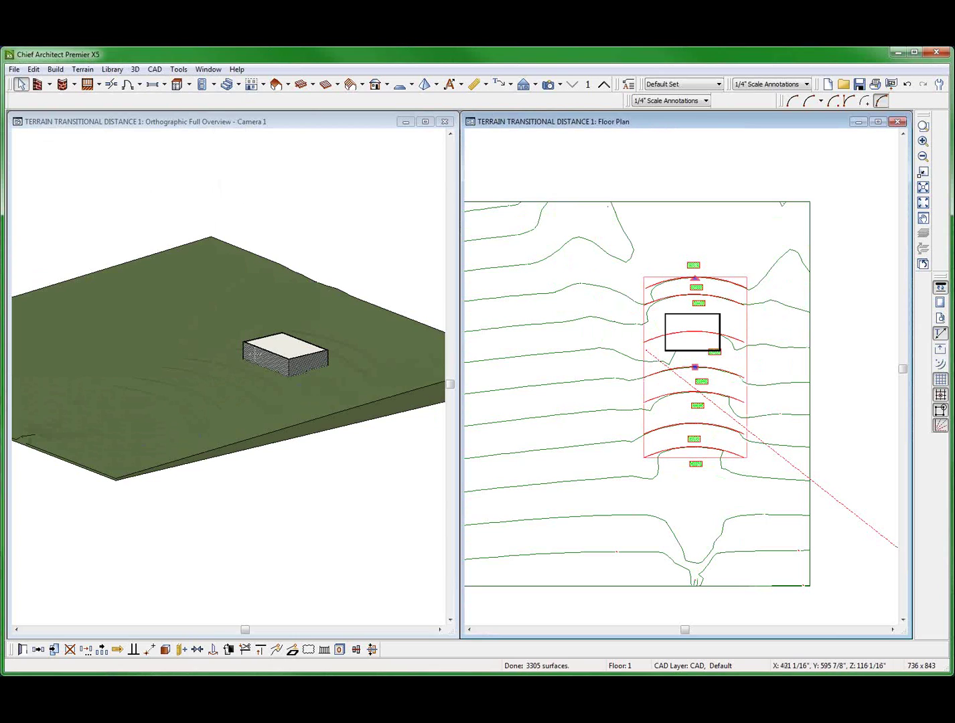
- Try a transition distance of 180" on the selected terrain breaks and restore it to 120"
{"action": "key", "text": "ctrl+e"}
{"action": "type", "text": "40'"}
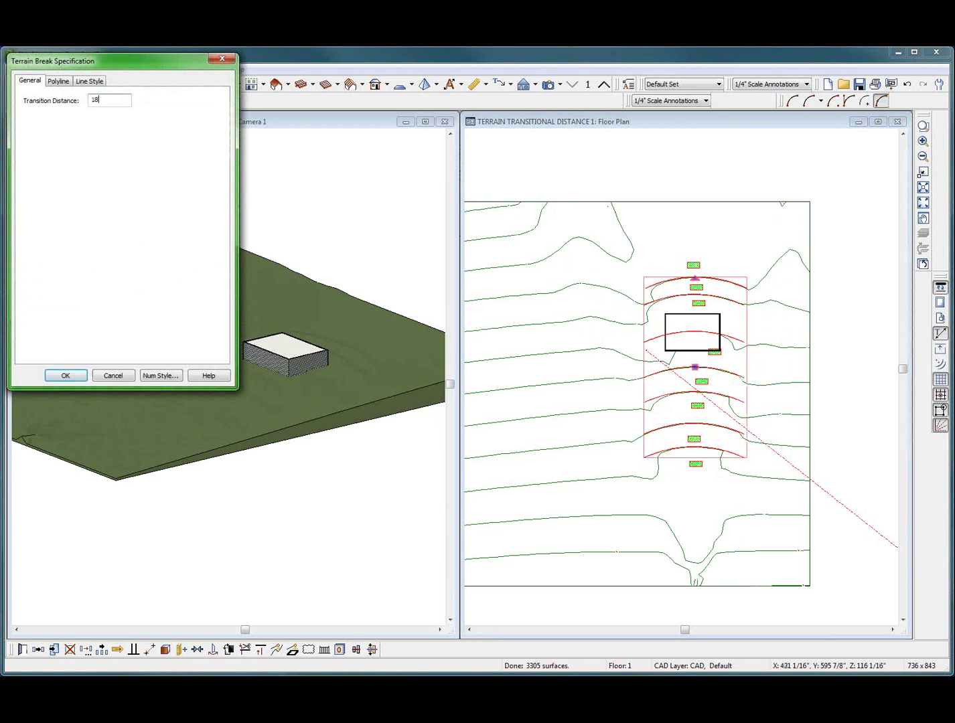
{"action": "key", "text": "Return"}
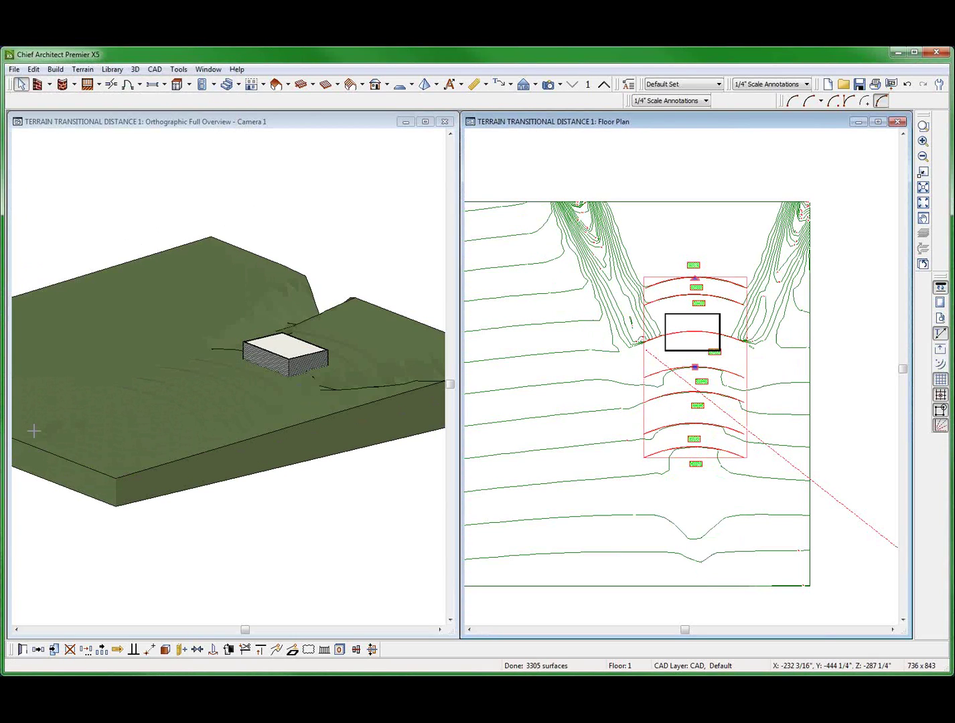
{"action": "key", "text": "ctrl+e"}
{"action": "type", "text": "120"}
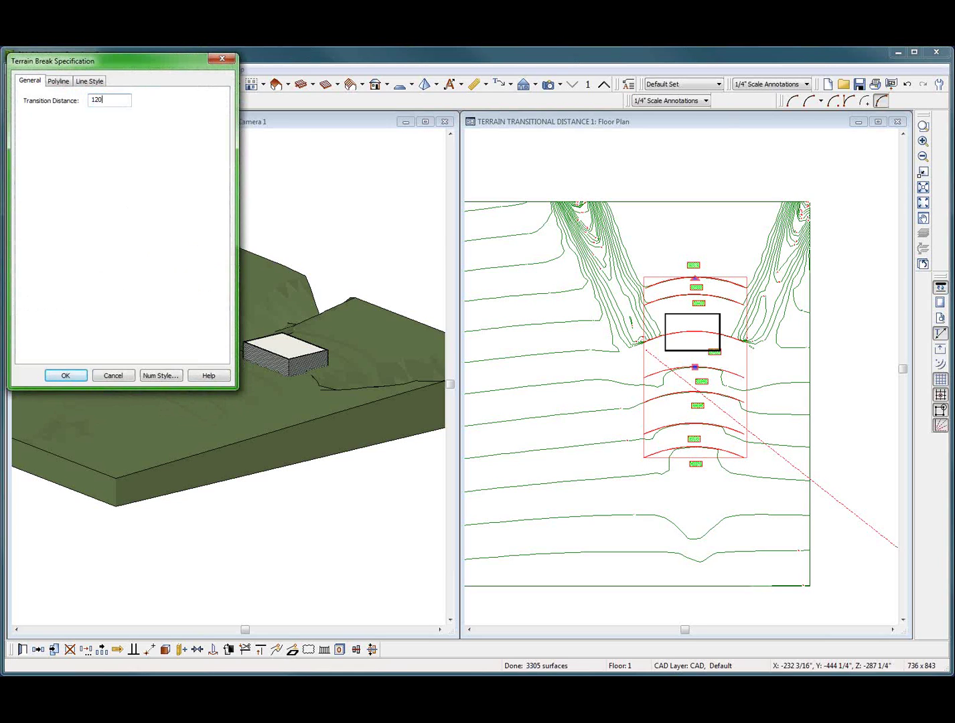
{"action": "key", "text": "Return"}
- Try a transition distance of 80" on the seven selected terrain breaks
{"action": "key", "text": "ctrl+e"}
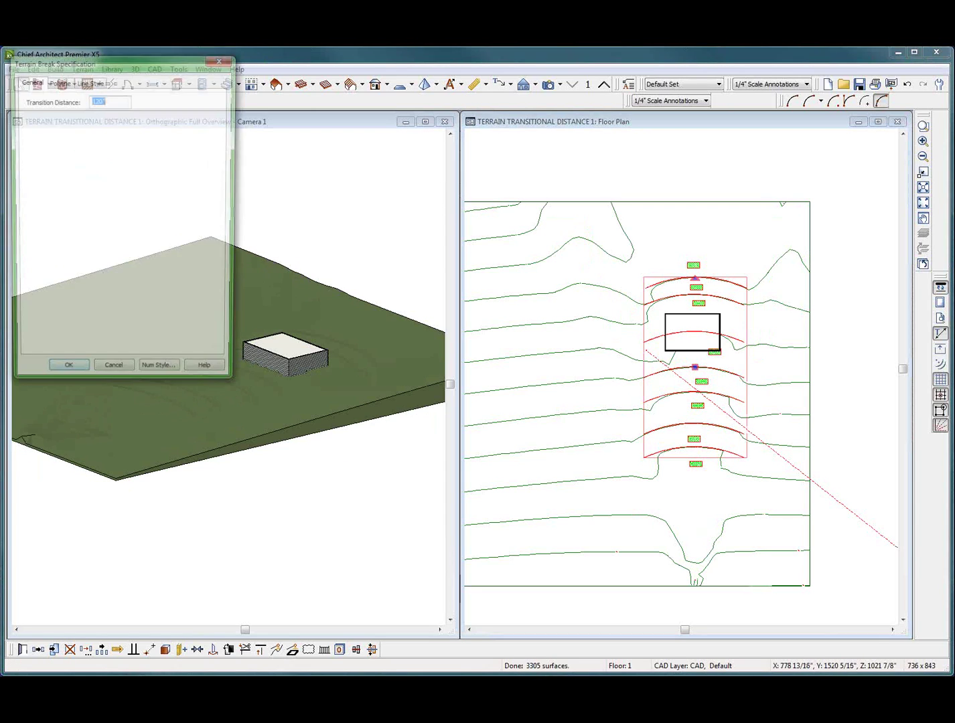
{"action": "type", "text": "60"}
{"action": "key", "text": "Return"}
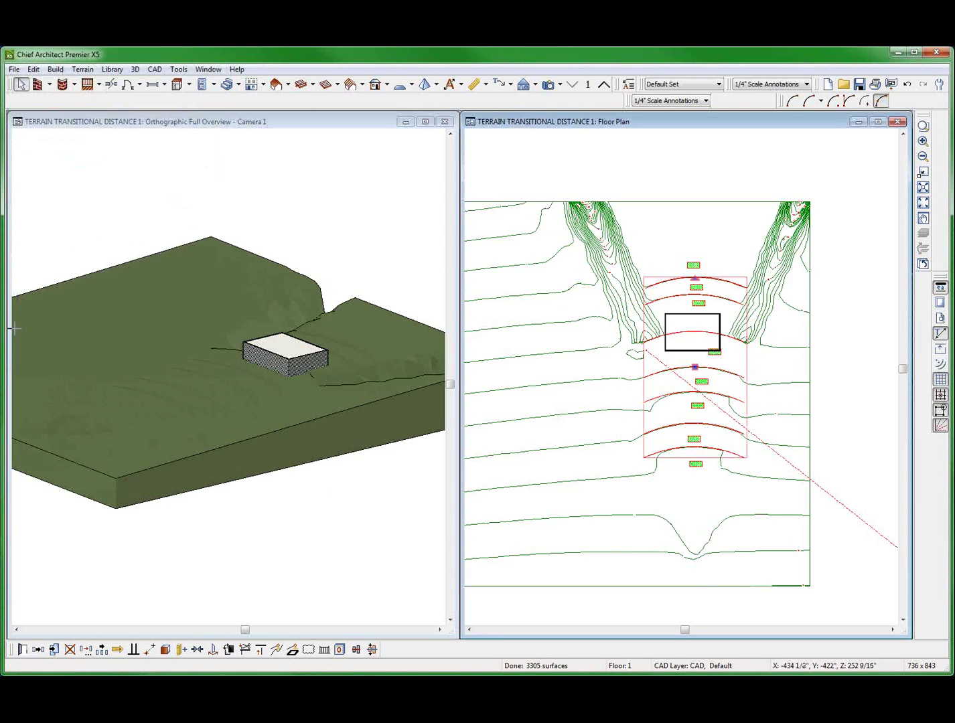
{"action": "key", "text": "ctrl+e"}
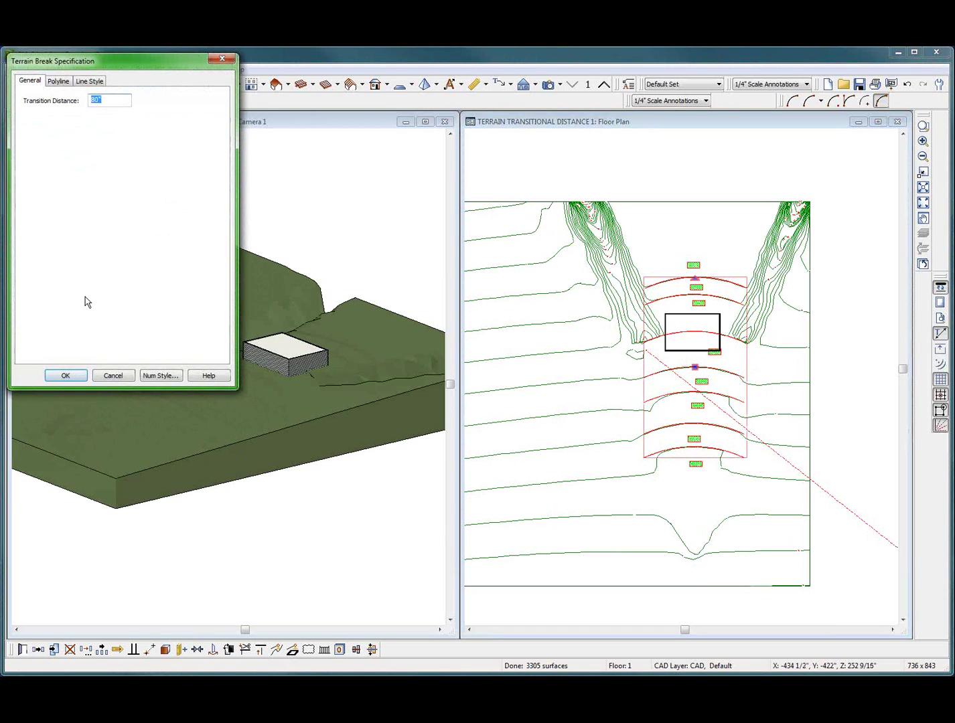
{"action": "key", "text": "Return"}
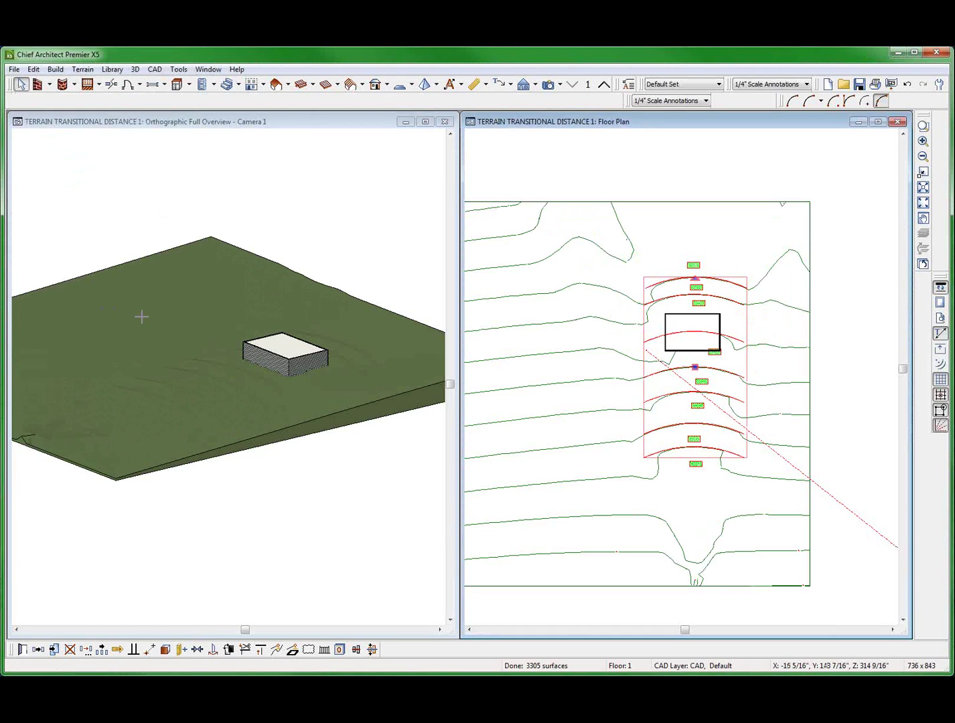
- Try transition distances of 110" and 130" on the selected terrain breaks
{"action": "key", "text": "ctrl+e"}
{"action": "type", "text": "110"}
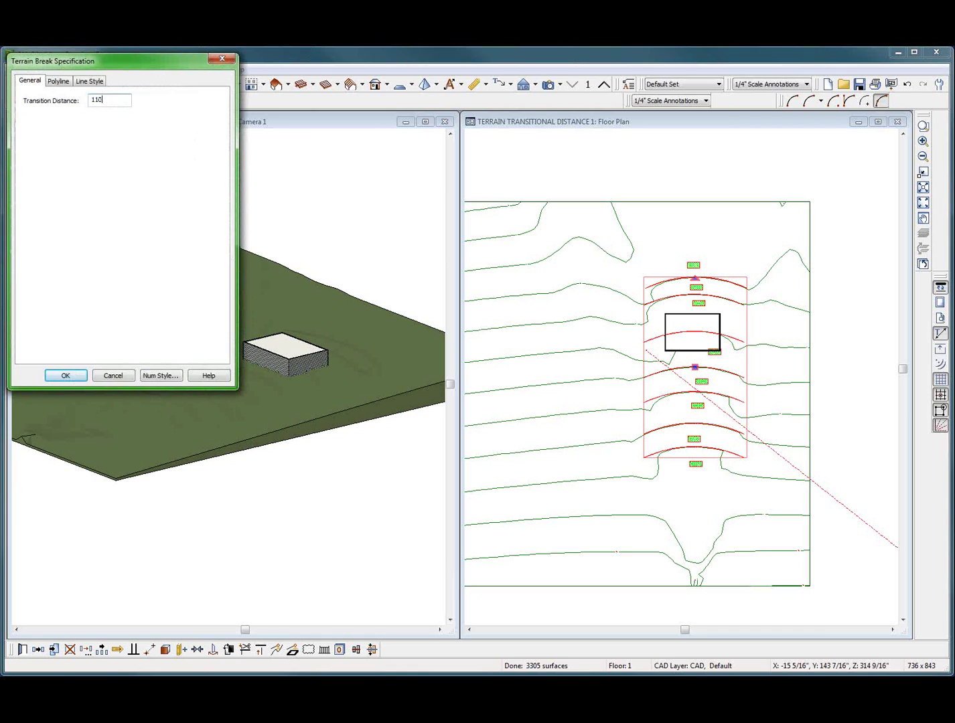
{"action": "key", "text": "Return"}
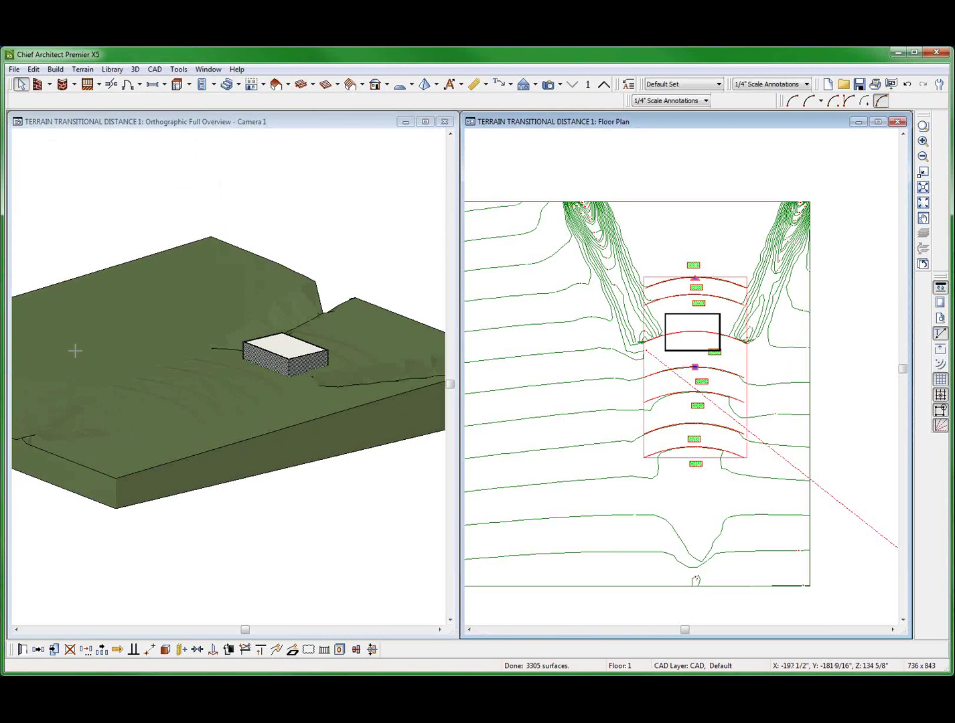
{"action": "key", "text": "ctrl+e"}
{"action": "type", "text": "130'"}
{"action": "key", "text": "Return"}
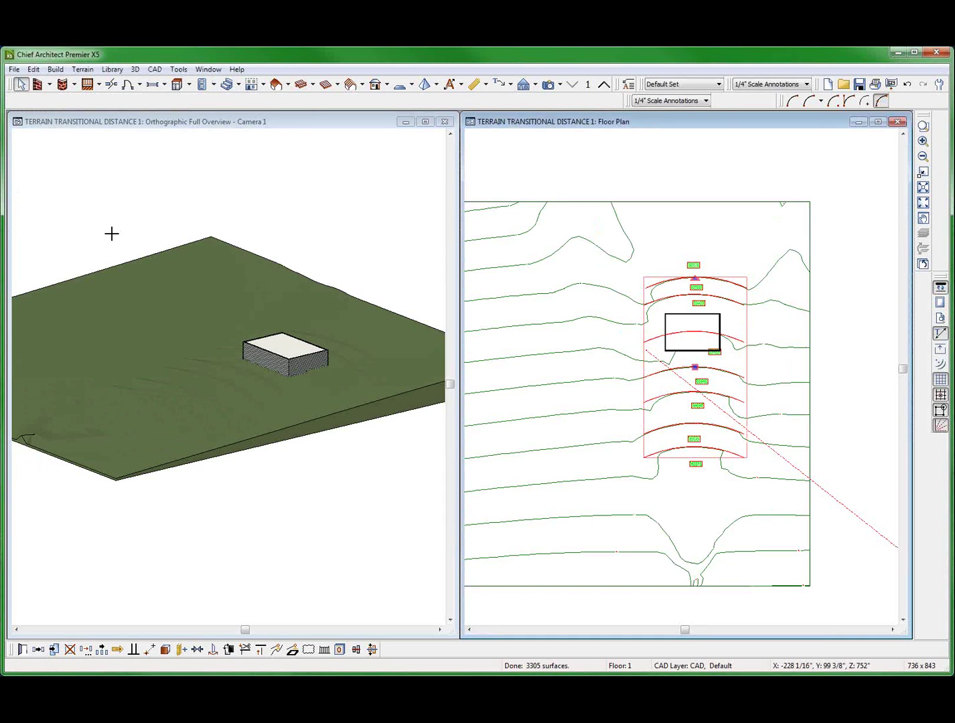
- Try transition distances of 140" and 150" on the selected terrain breaks
{"action": "key", "text": "ctrl+e"}
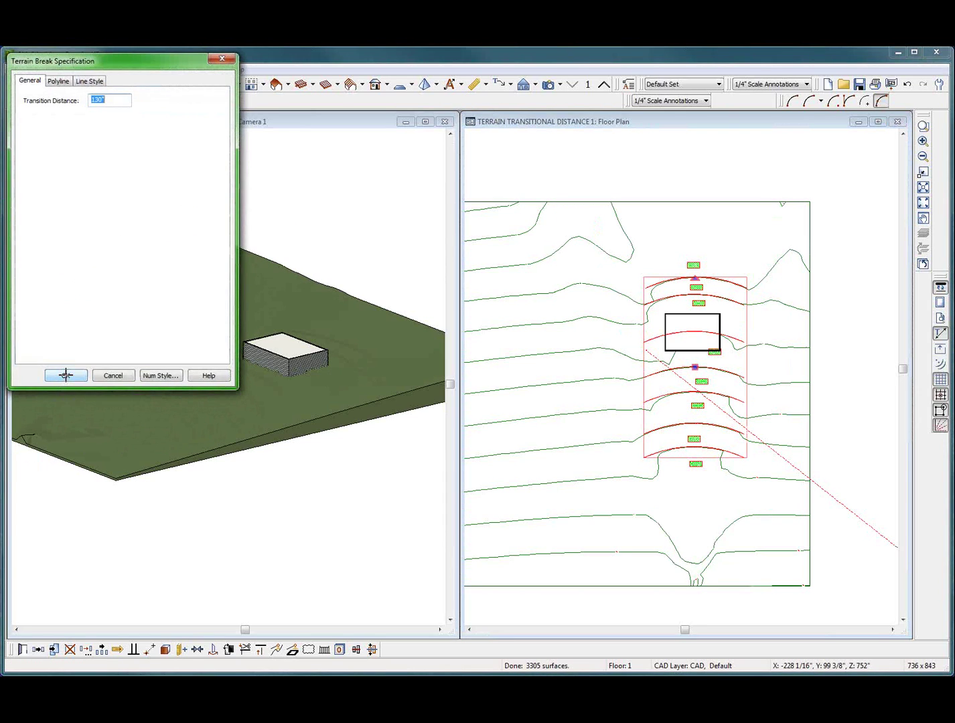
{"action": "type", "text": "140"}
{"action": "left_click", "coordinate": [65, 375]}
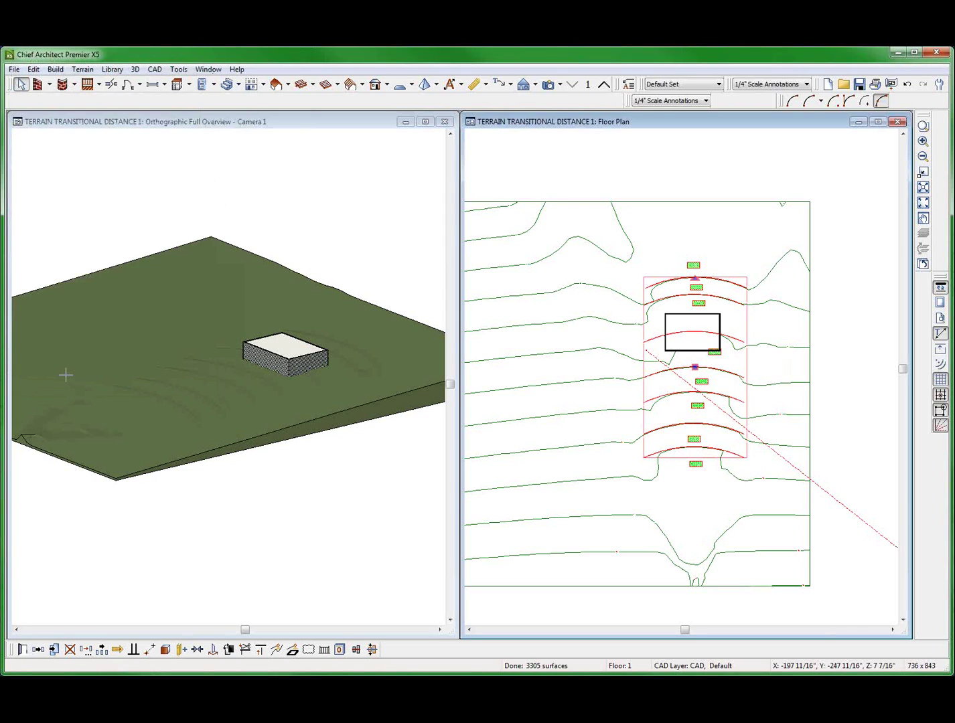
{"action": "key", "text": "ctrl+e"}
{"action": "type", "text": "1"}
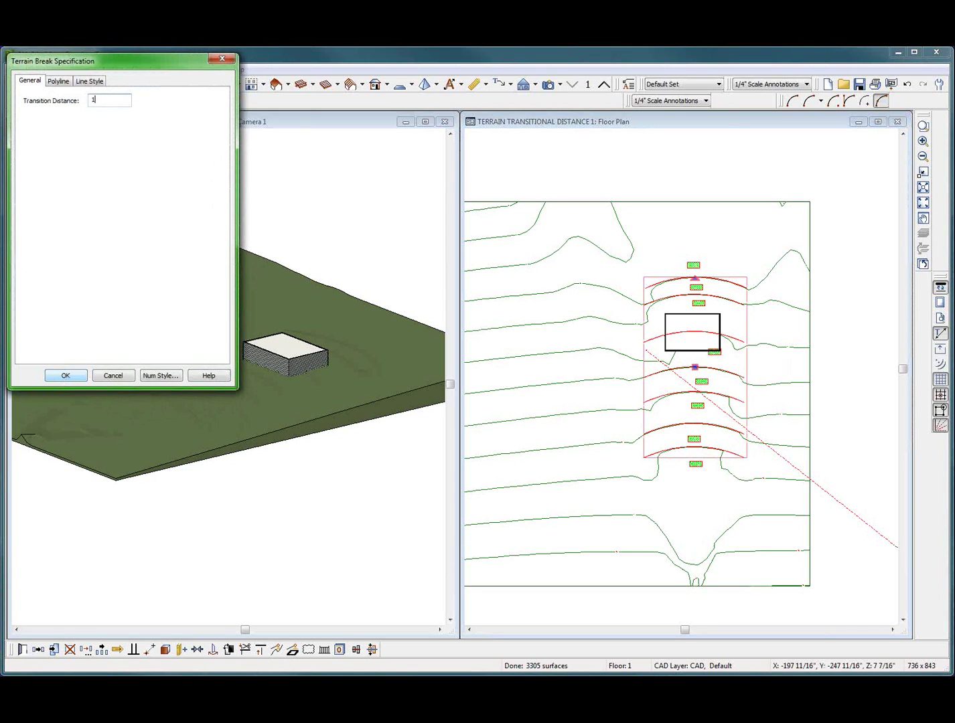
{"action": "type", "text": "50"}
{"action": "left_click", "coordinate": [66, 375]}
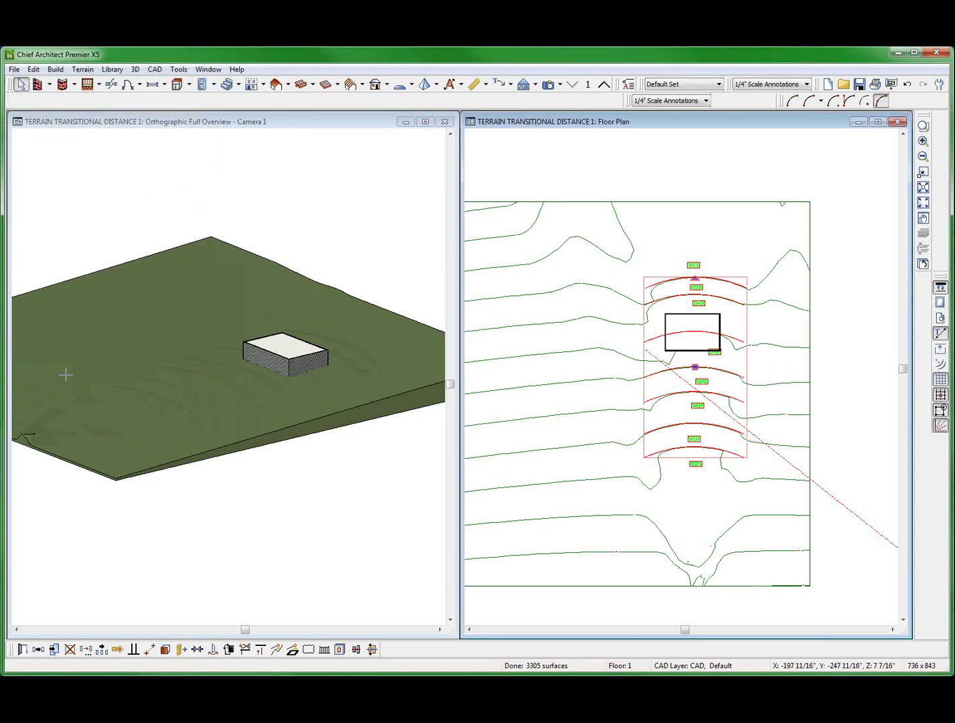
- Try transition distances of 200", 180" and 160" in turn on the selected terrain breaks
{"action": "key", "text": "ctrl+e"}
{"action": "type", "text": "300"}
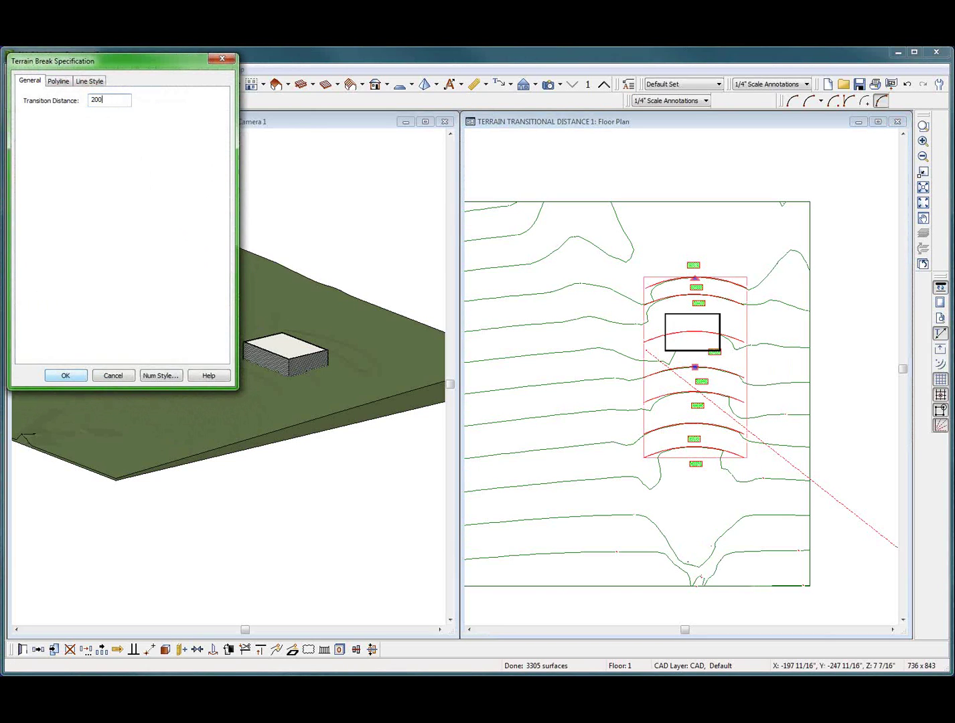
{"action": "left_click", "coordinate": [62, 379]}
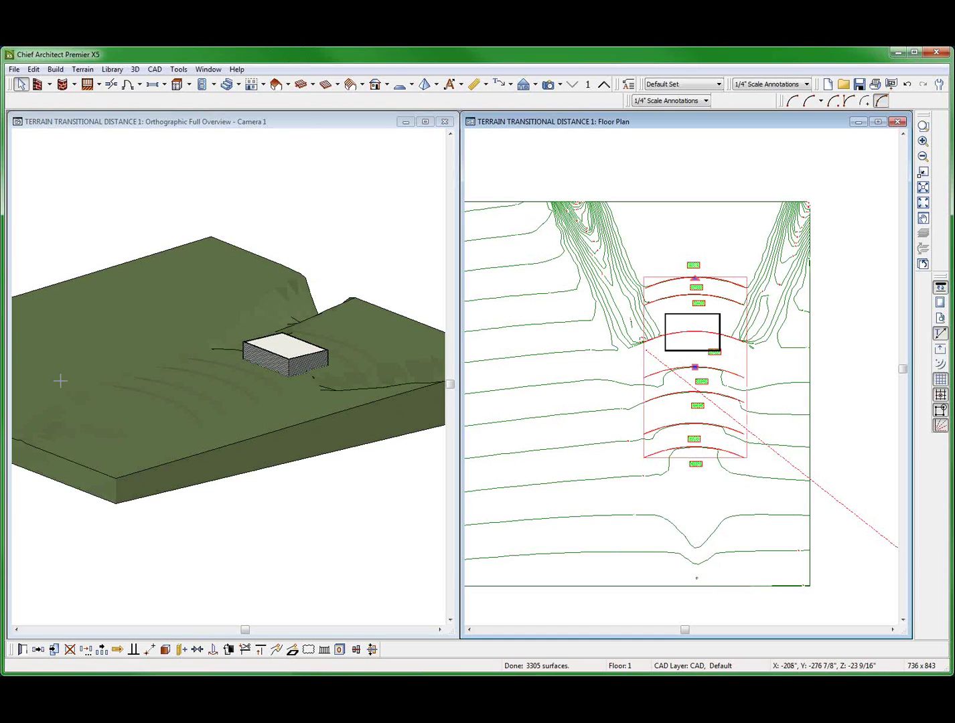
{"action": "key", "text": "ctrl+e"}
{"action": "type", "text": "18"}
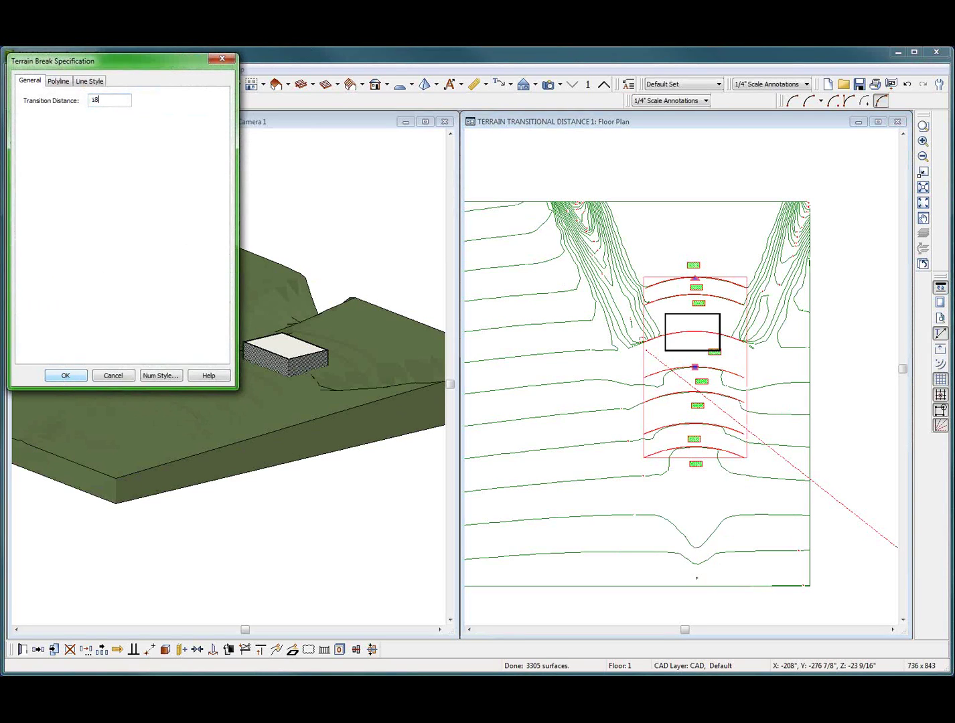
{"action": "left_click", "coordinate": [65, 375]}
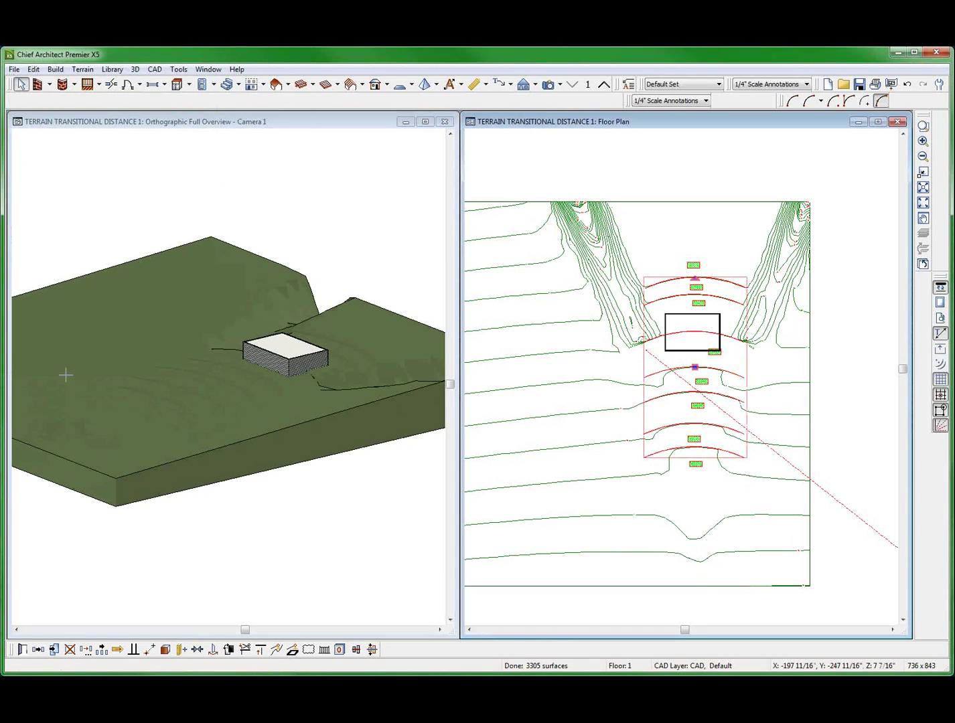
{"action": "key", "text": "ctrl+e"}
{"action": "type", "text": "16"}
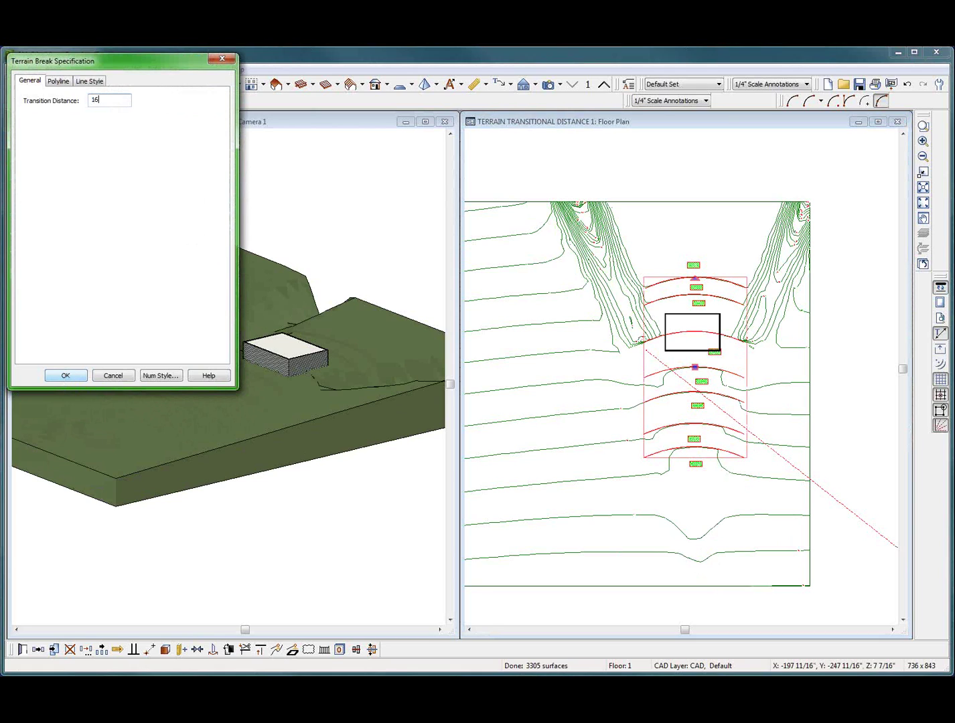
{"action": "type", "text": "0"}
{"action": "left_click", "coordinate": [66, 375]}
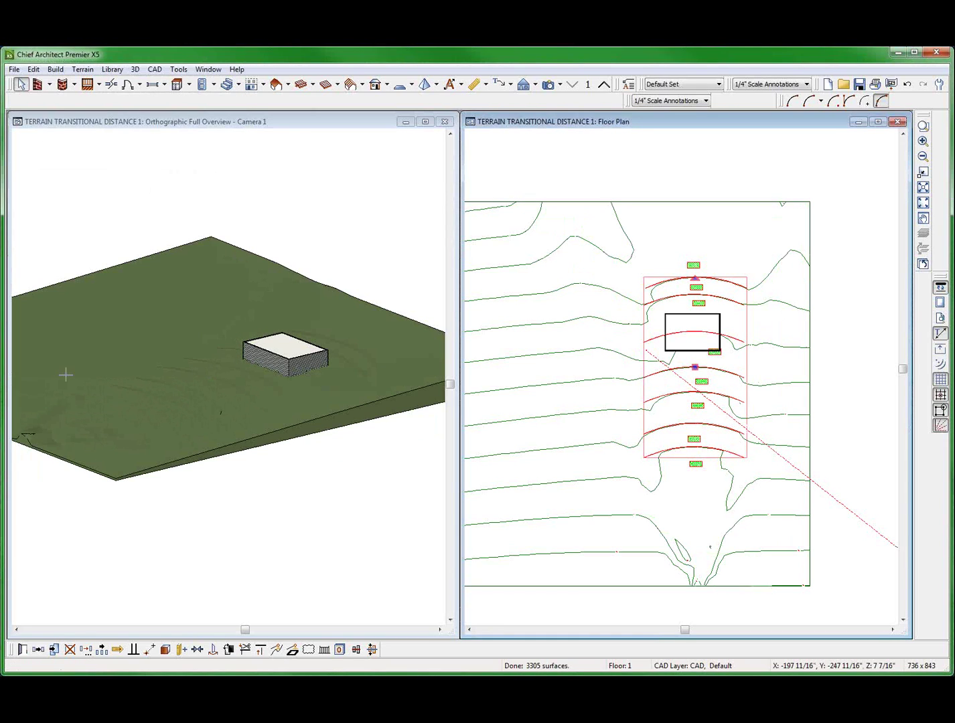
- Set the seven selected terrain breaks' transition distance to 120"
{"action": "key", "text": "ctrl+e"}
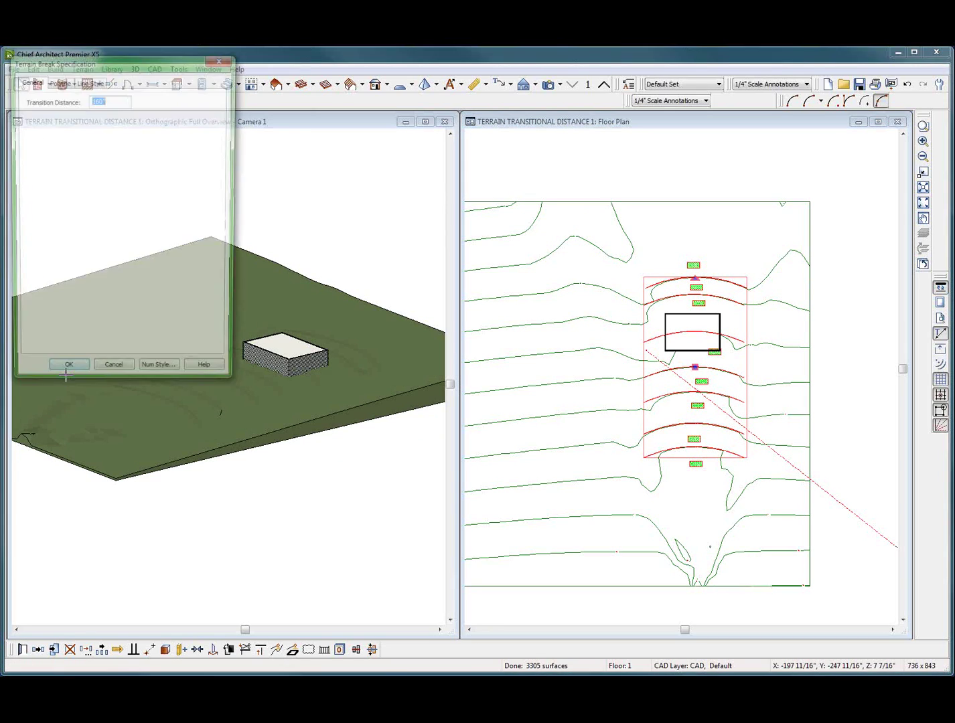
{"action": "type", "text": "120"}
{"action": "key", "text": "Return"}
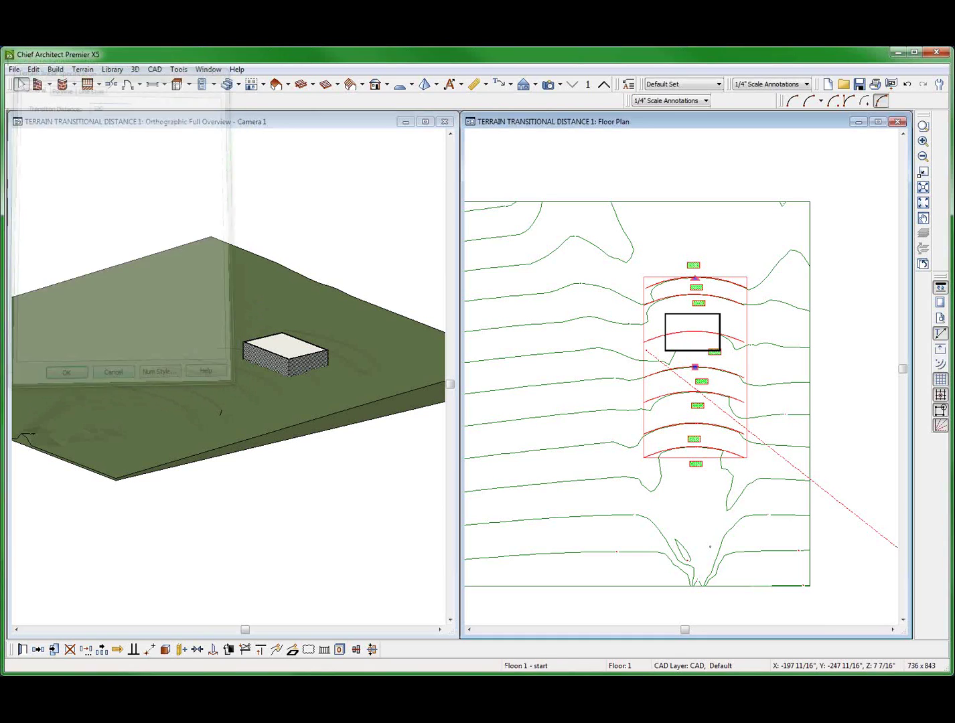
- Examine the terrain perimeter's surface, contour, polyline, selected line, line style and fill settings, and leave them as they are
{"action": "left_click", "coordinate": [716, 202]}
{"action": "scroll", "coordinate": [821, 329], "scroll_direction": "down", "scroll_amount": 1}
{"action": "key", "text": "ctrl+e"}
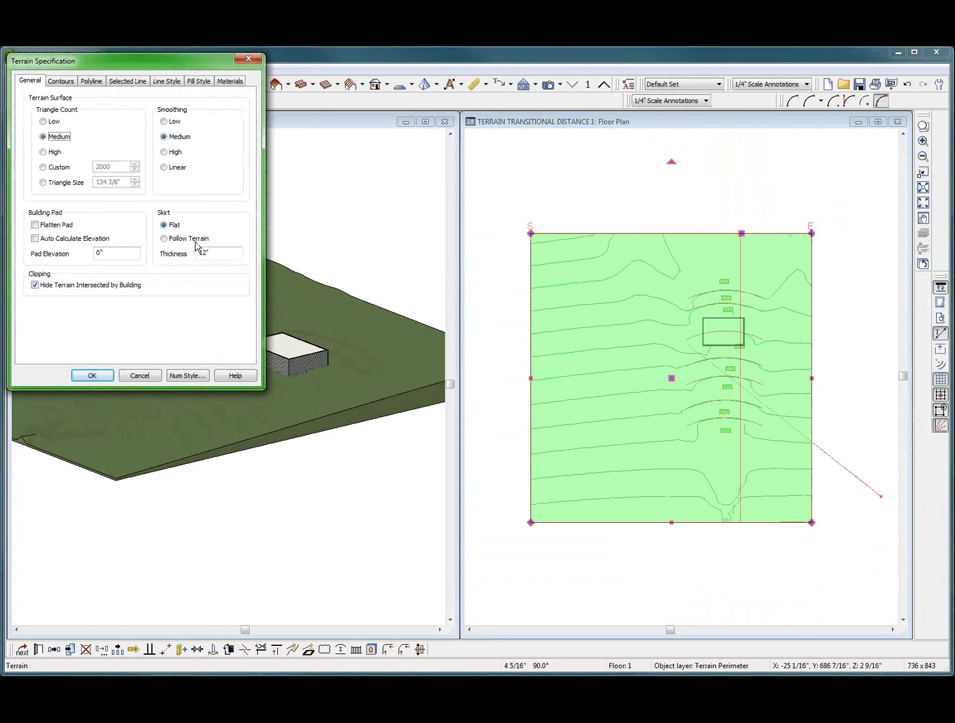
{"action": "left_click", "coordinate": [59, 81]}
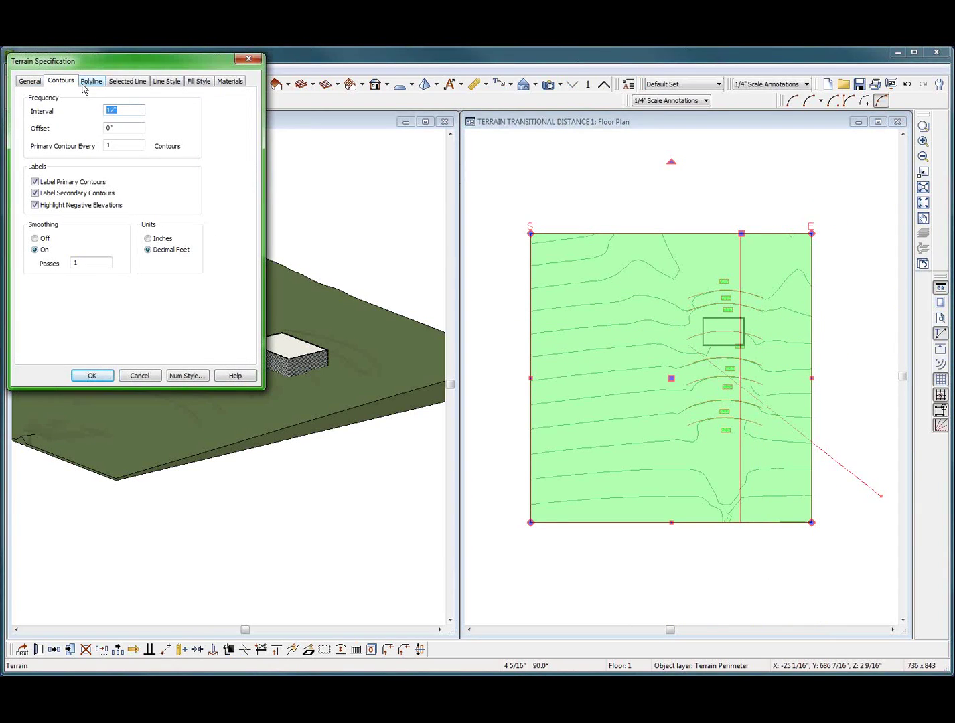
{"action": "left_click", "coordinate": [89, 83]}
{"action": "left_click", "coordinate": [141, 82]}
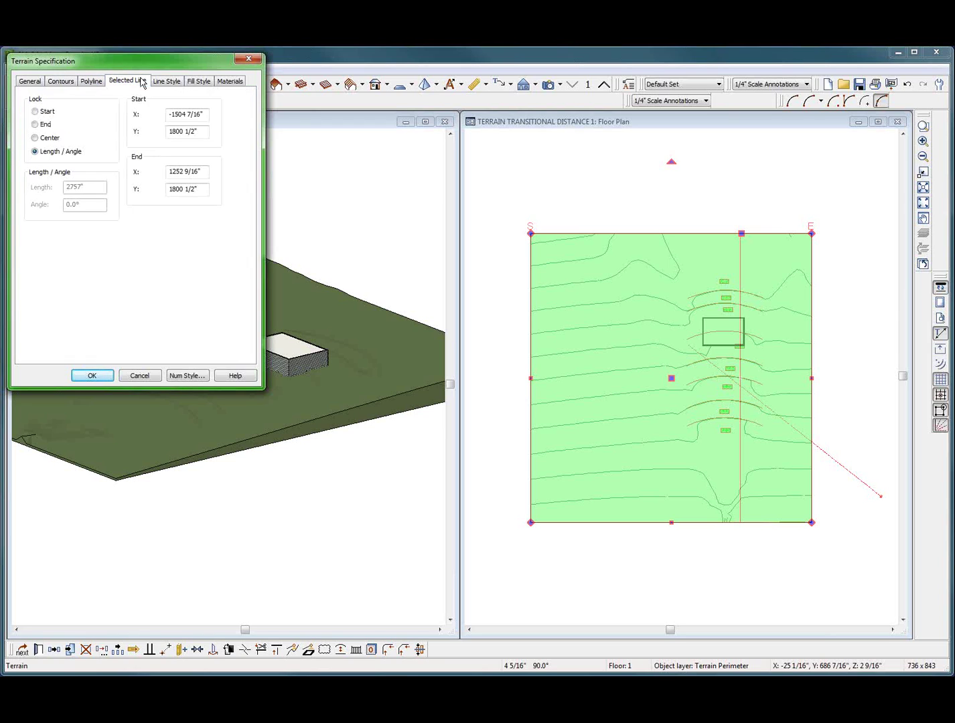
{"action": "left_click", "coordinate": [177, 87]}
{"action": "left_click", "coordinate": [199, 83]}
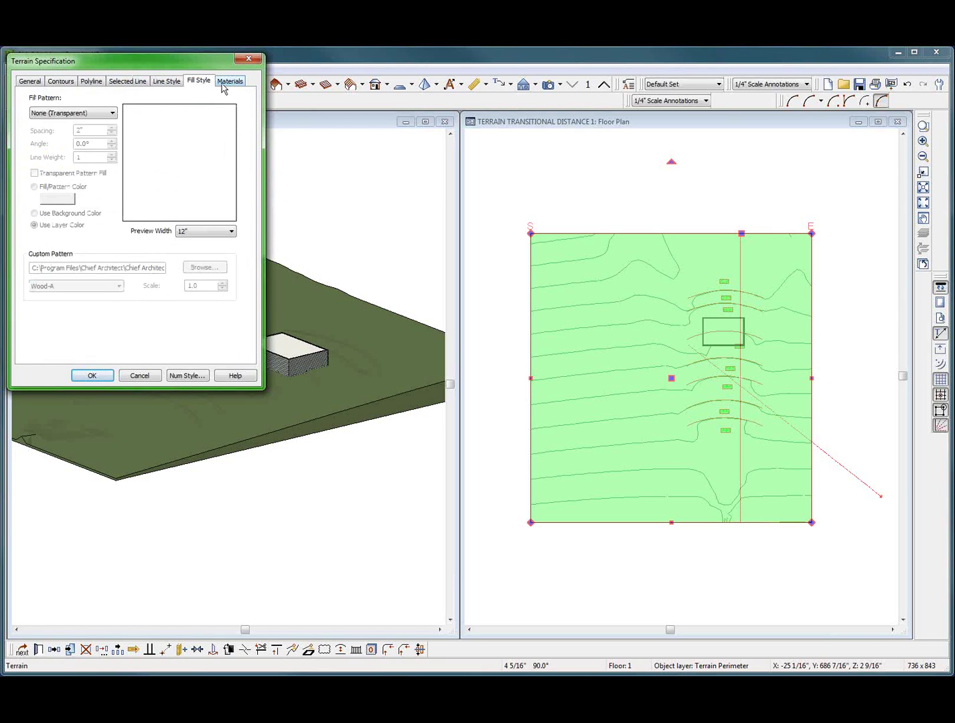
{"action": "left_click", "coordinate": [30, 82]}
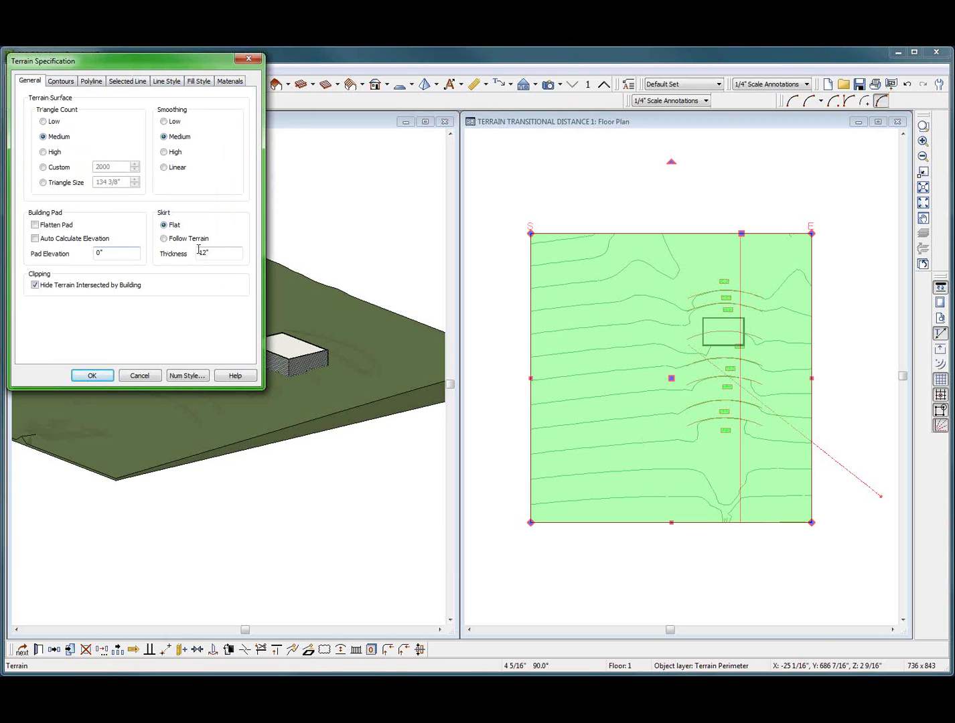
{"action": "left_click", "coordinate": [145, 379]}
{"action": "left_click", "coordinate": [230, 355]}
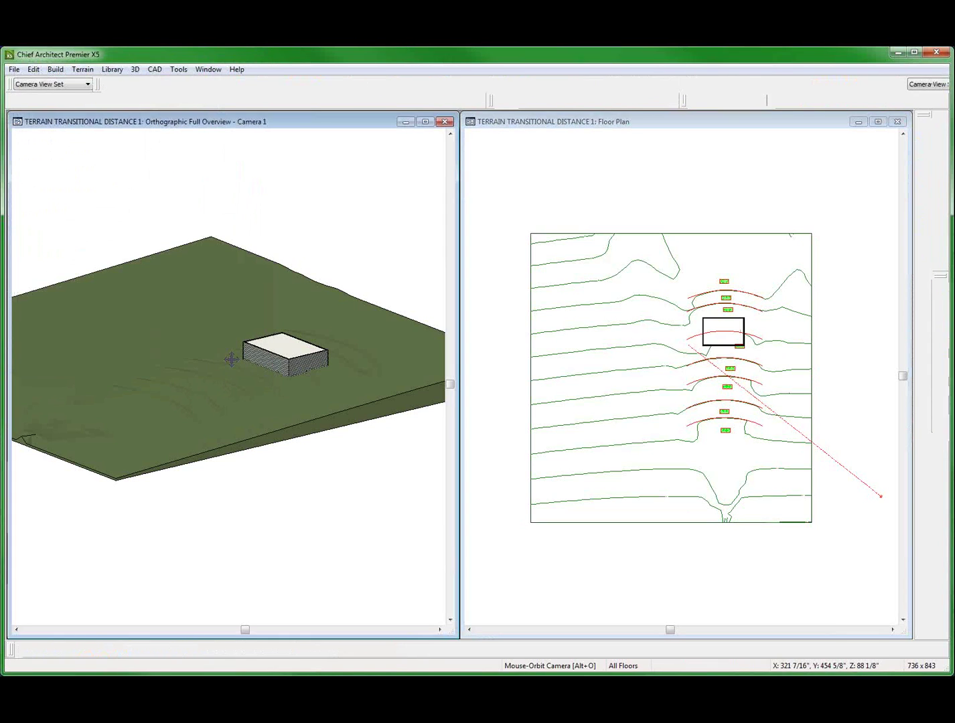
- Try deleting the small elevation region beyond the uppermost terrain break in the floor plan, and undo the deletion
{"action": "left_click", "coordinate": [601, 379]}
{"action": "scroll", "coordinate": [639, 265], "scroll_direction": "up", "scroll_amount": 2}
{"action": "left_click", "coordinate": [632, 258]}
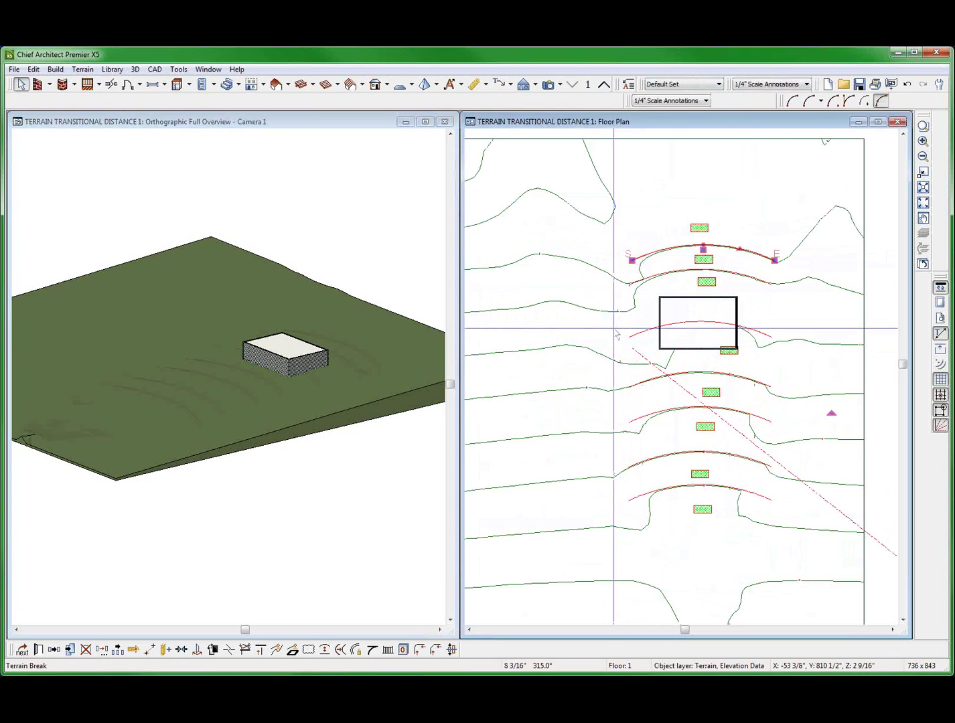
{"action": "scroll", "coordinate": [614, 331], "scroll_direction": "down", "scroll_amount": 2}
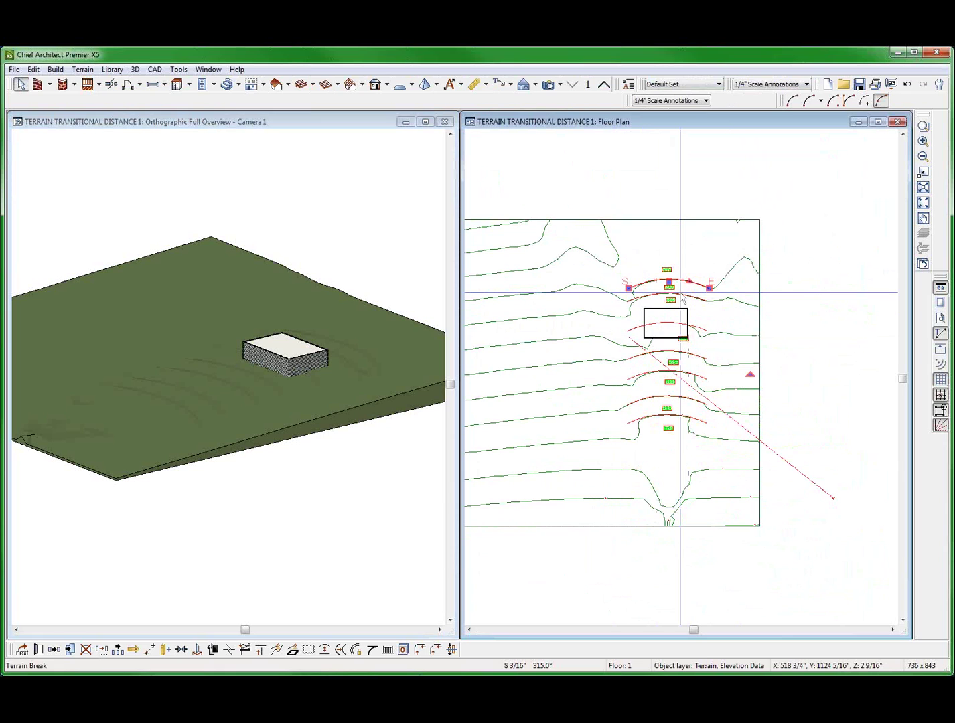
{"action": "scroll", "coordinate": [683, 299], "scroll_direction": "up", "scroll_amount": 5}
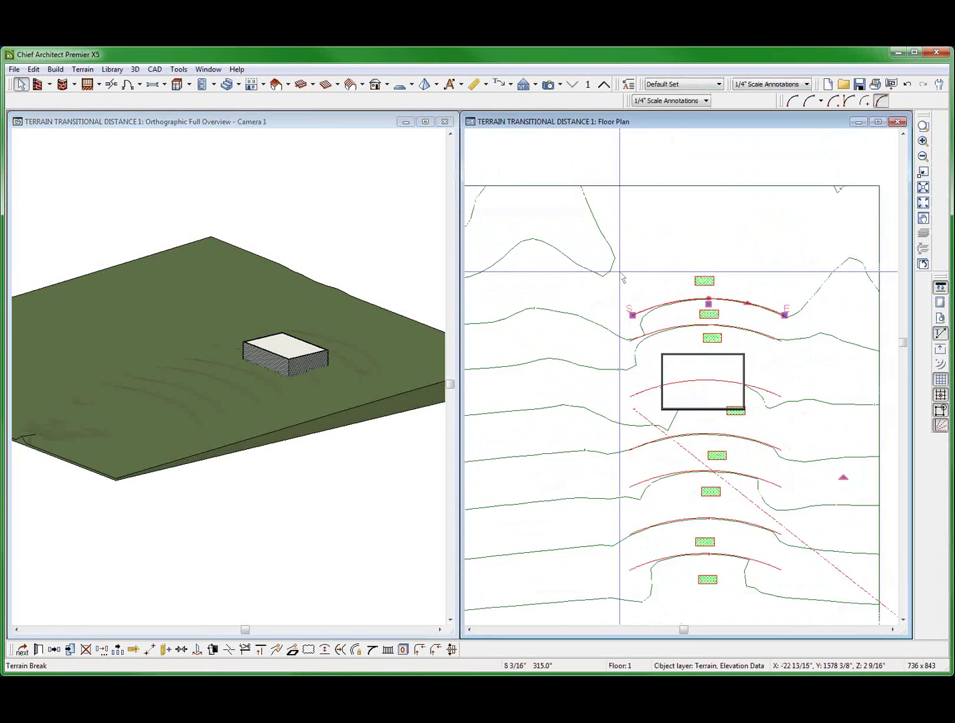
{"action": "key", "text": "Escape"}
{"action": "left_click", "coordinate": [751, 288]}
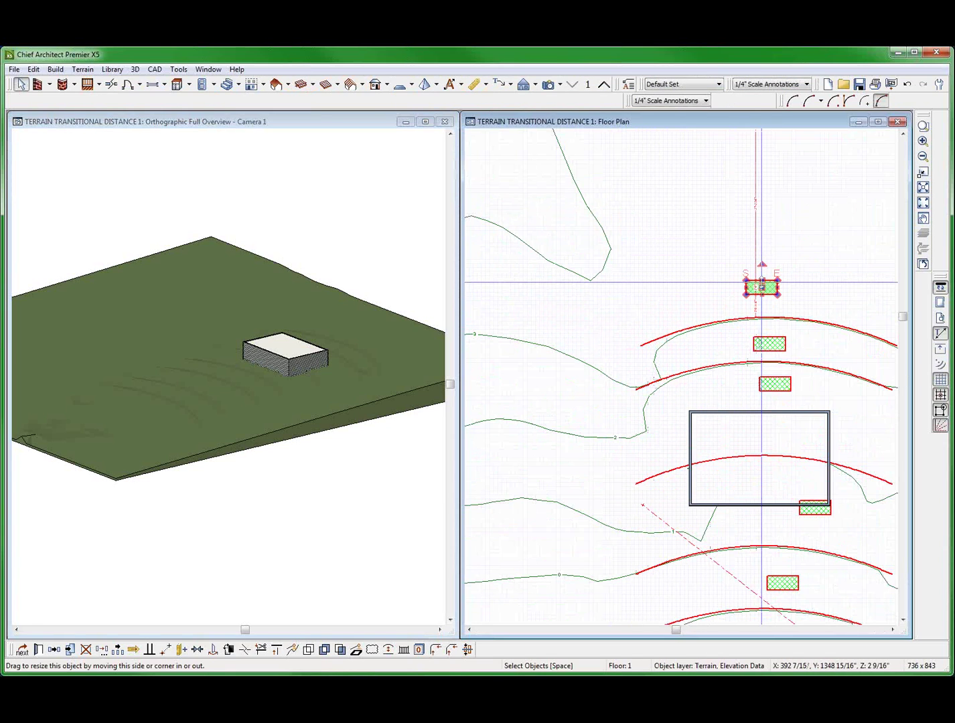
{"action": "key", "text": "Delete"}
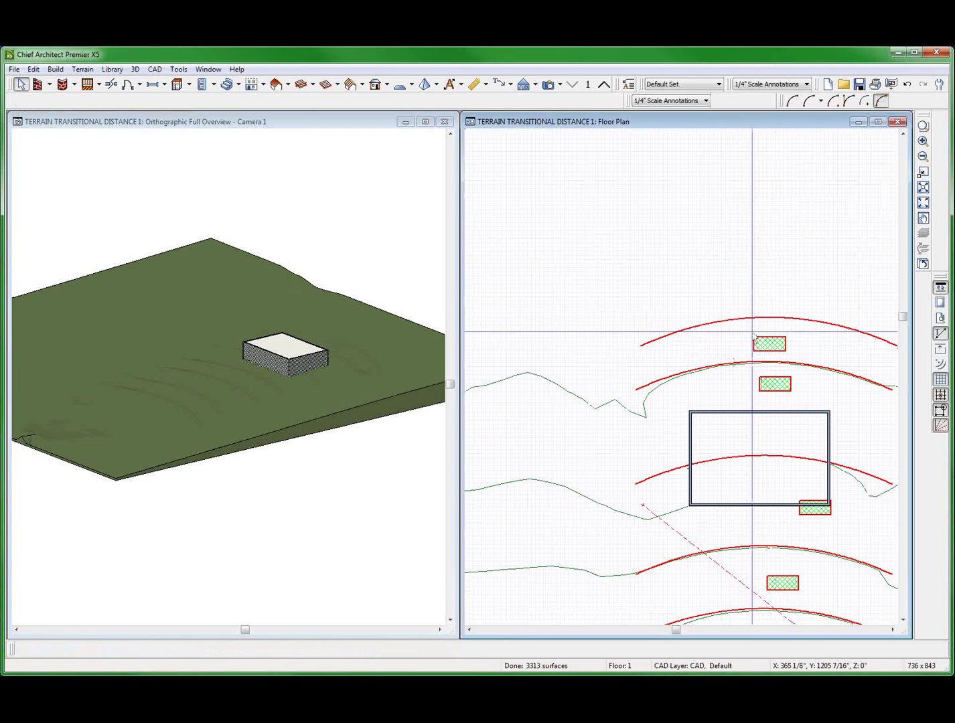
{"action": "key", "text": "ctrl+z"}
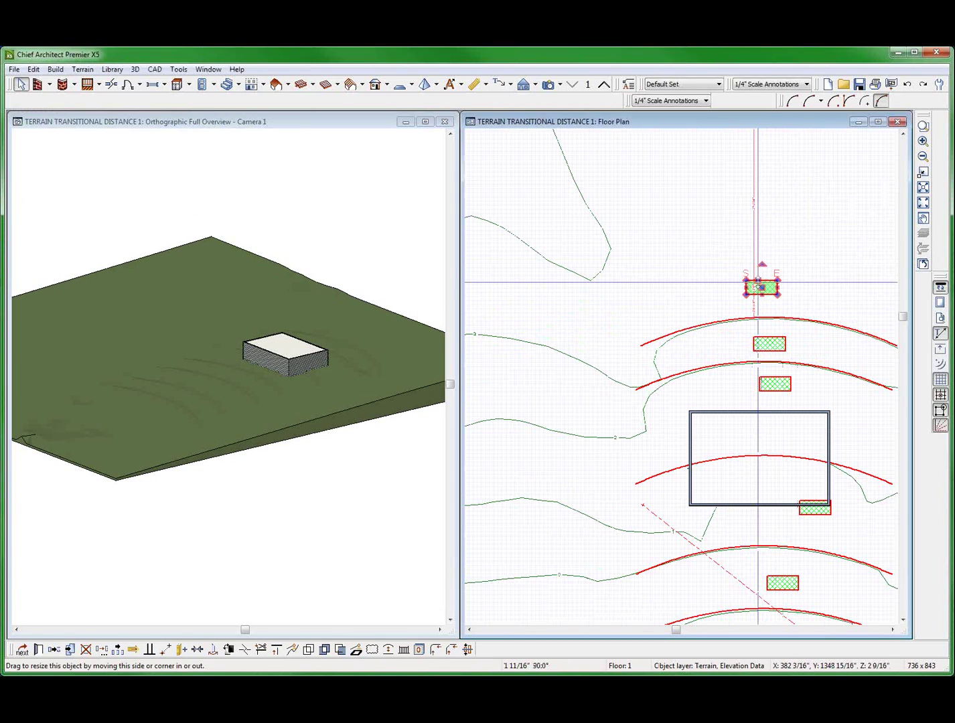
- Try the uppermost elevation region with Interior is Flat turned off, and turn the option back on
{"action": "double_click", "coordinate": [759, 287]}
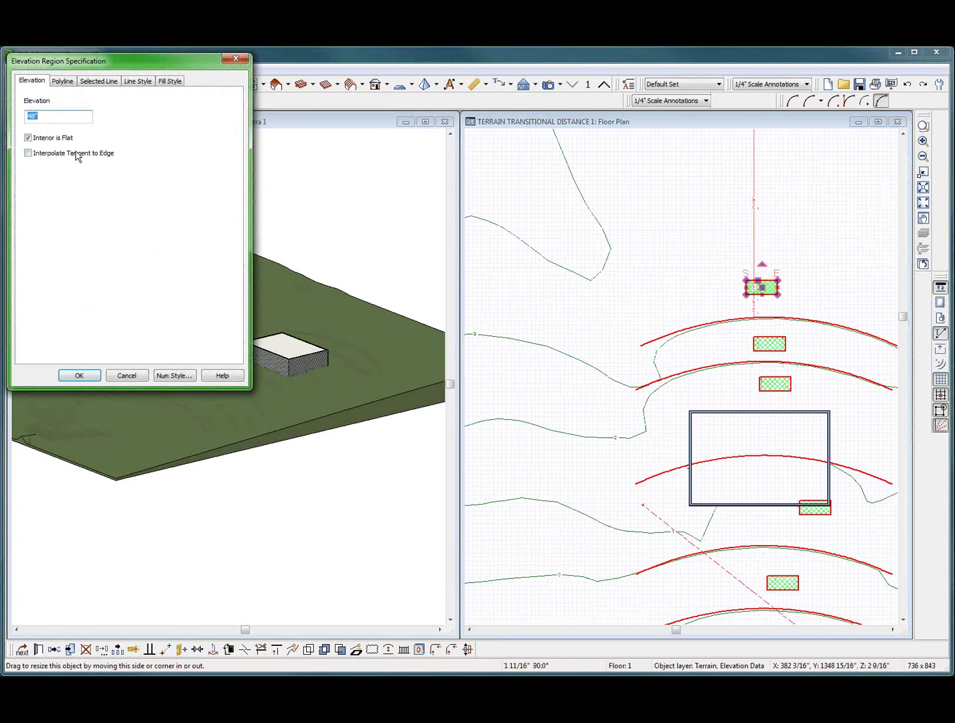
{"action": "left_click", "coordinate": [29, 137]}
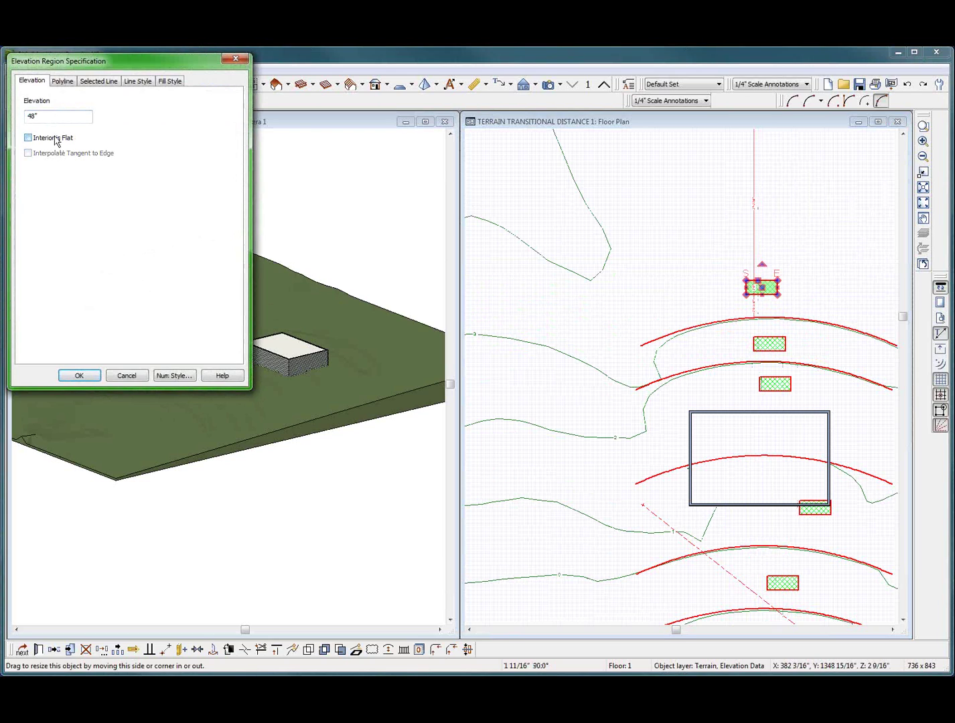
{"action": "key", "text": "Return"}
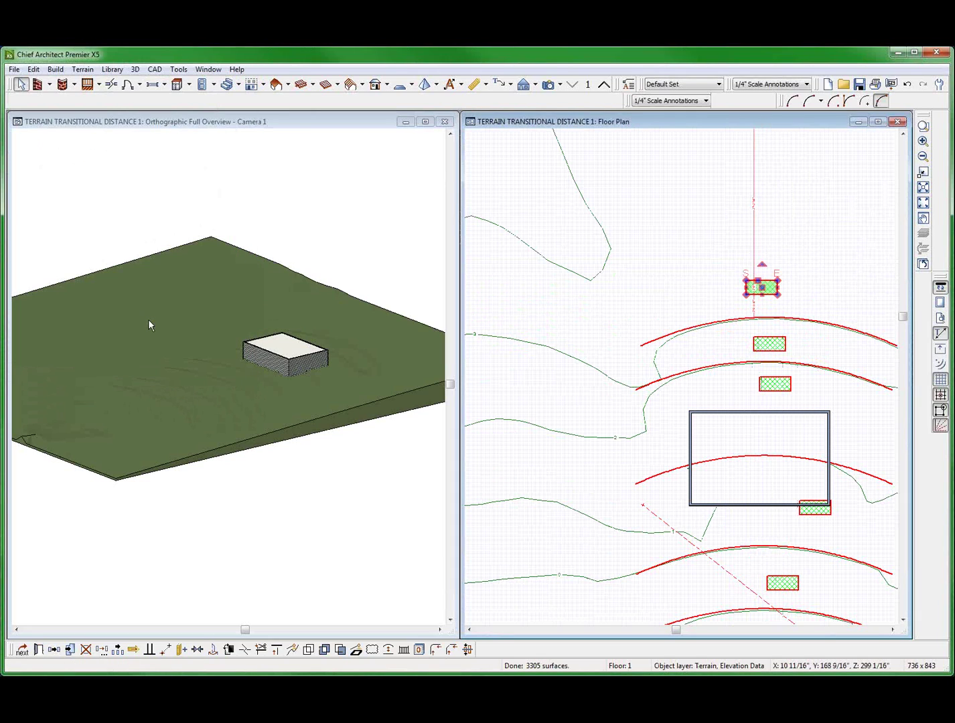
{"action": "left_click", "coordinate": [38, 650]}
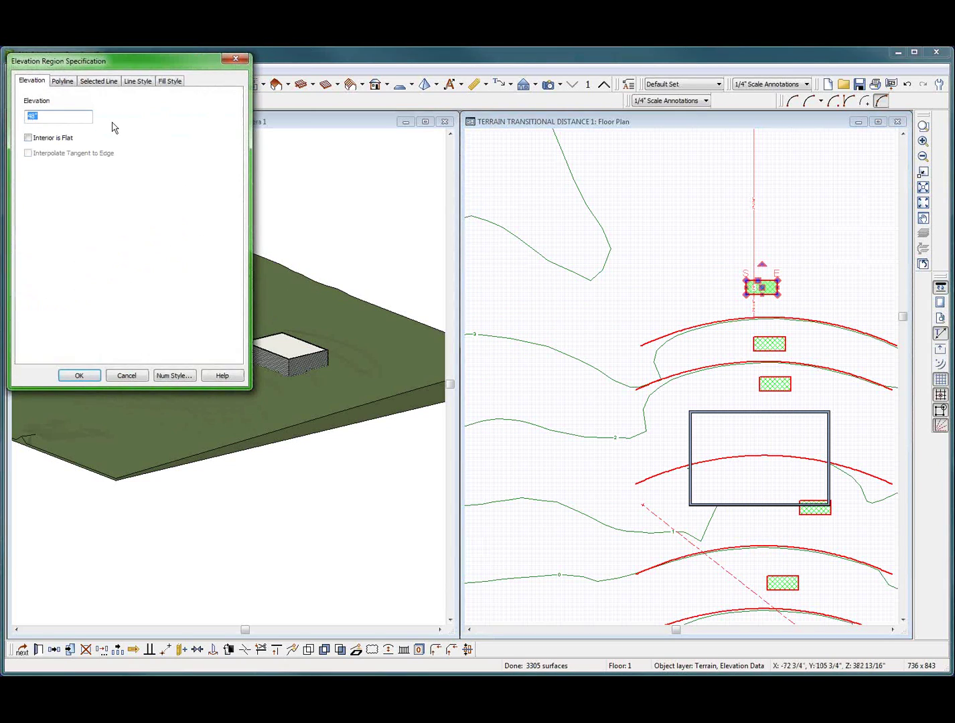
{"action": "left_click", "coordinate": [60, 140]}
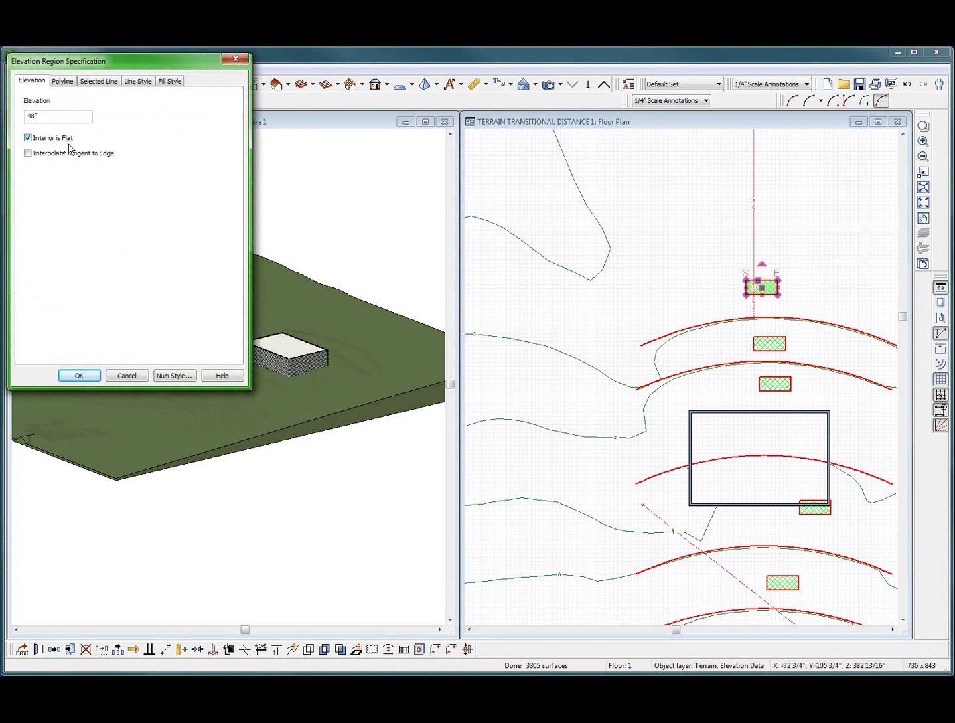
{"action": "key", "text": "Return"}
- Examine the terrain surface and the curved breaks around the building from several angles in the 3D overview
{"action": "left_click", "coordinate": [214, 279]}
{"action": "left_click", "coordinate": [215, 272]}
{"action": "middle_click_drag", "start_coordinate": [184, 370], "coordinate": [154, 375]}
{"action": "scroll", "coordinate": [199, 306], "scroll_direction": "up", "scroll_amount": 3}
{"action": "scroll", "coordinate": [237, 362], "scroll_direction": "up", "scroll_amount": 3}
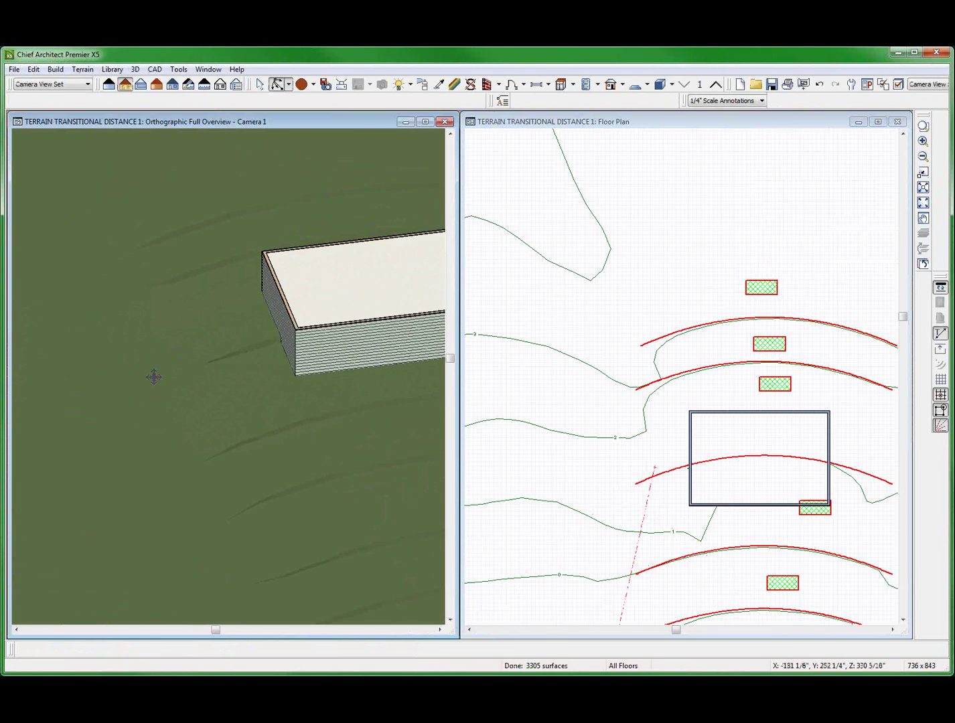
{"action": "scroll", "coordinate": [268, 328], "scroll_direction": "down", "scroll_amount": 4}
{"action": "middle_click_drag", "start_coordinate": [271, 330], "coordinate": [189, 326]}
- Check the uppermost elevation region's elevation, Interior is Flat and Interpolate Tangent to Edge settings without changing them
{"action": "left_click", "coordinate": [622, 265]}
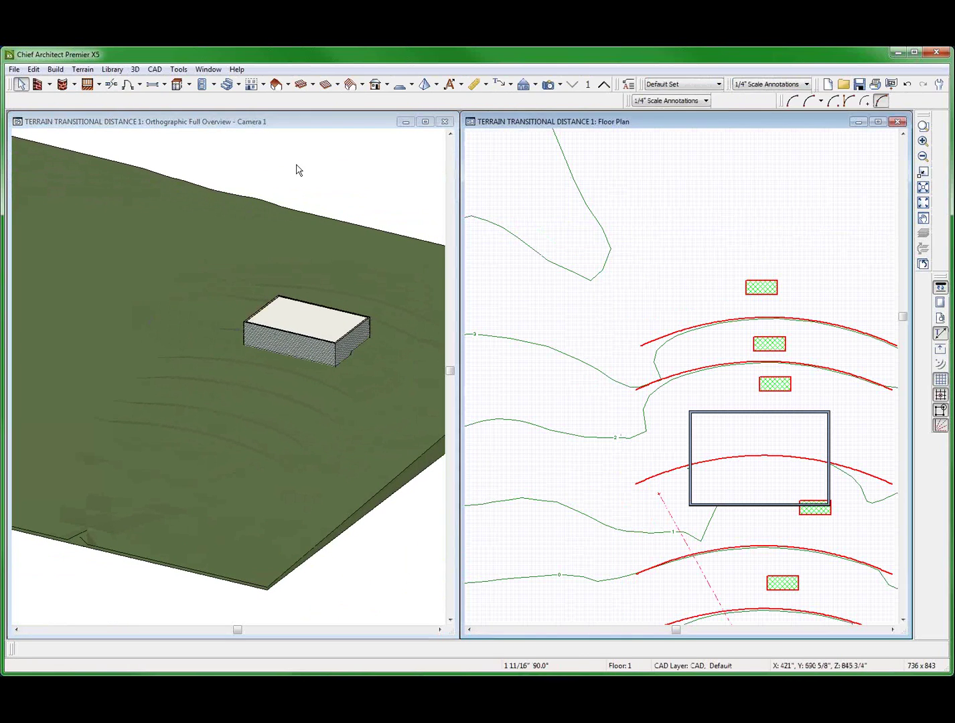
{"action": "scroll", "coordinate": [646, 241], "scroll_direction": "down", "scroll_amount": 3}
{"action": "scroll", "coordinate": [648, 242], "scroll_direction": "up", "scroll_amount": 3}
{"action": "left_click", "coordinate": [643, 249]}
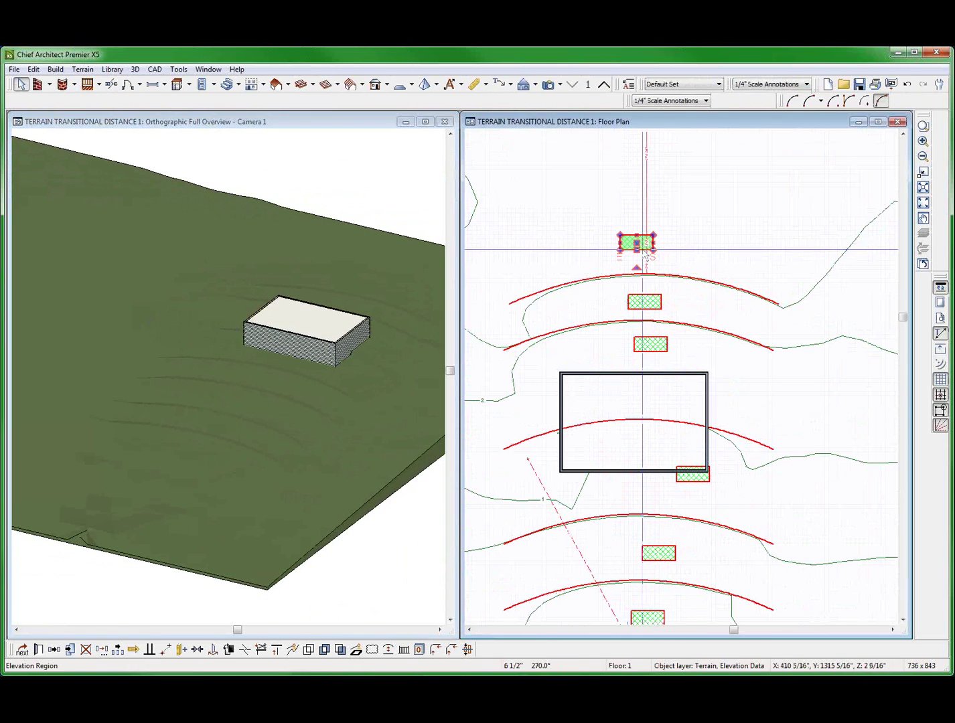
{"action": "double_click", "coordinate": [645, 256]}
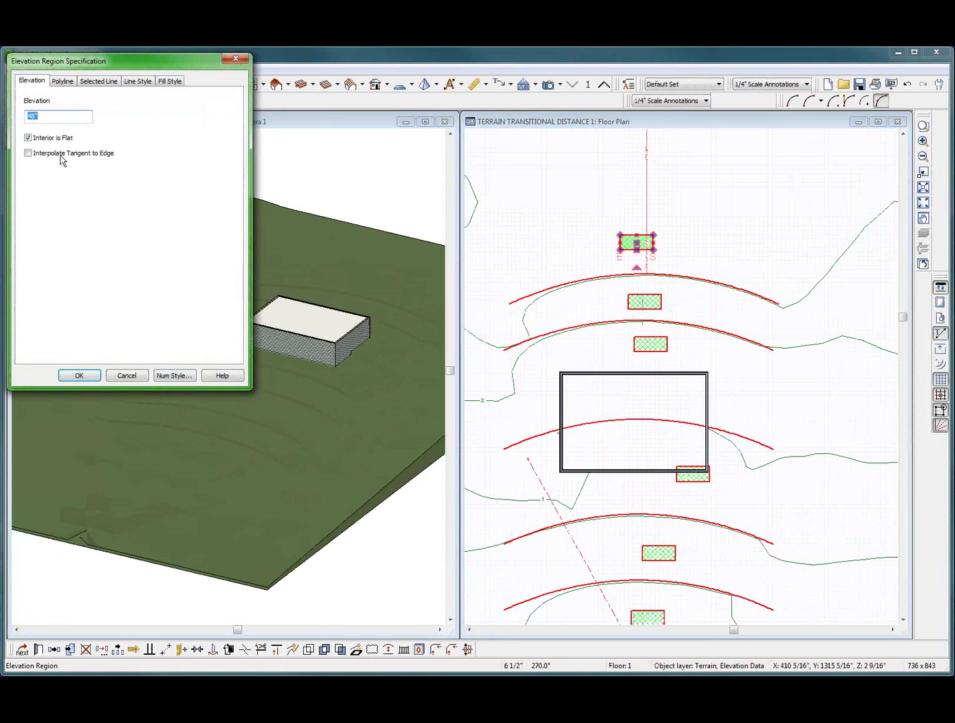
{"action": "left_click", "coordinate": [126, 375]}
- Check the transition distance of the uppermost curved terrain break and leave it as it is
{"action": "left_click", "coordinate": [507, 320]}
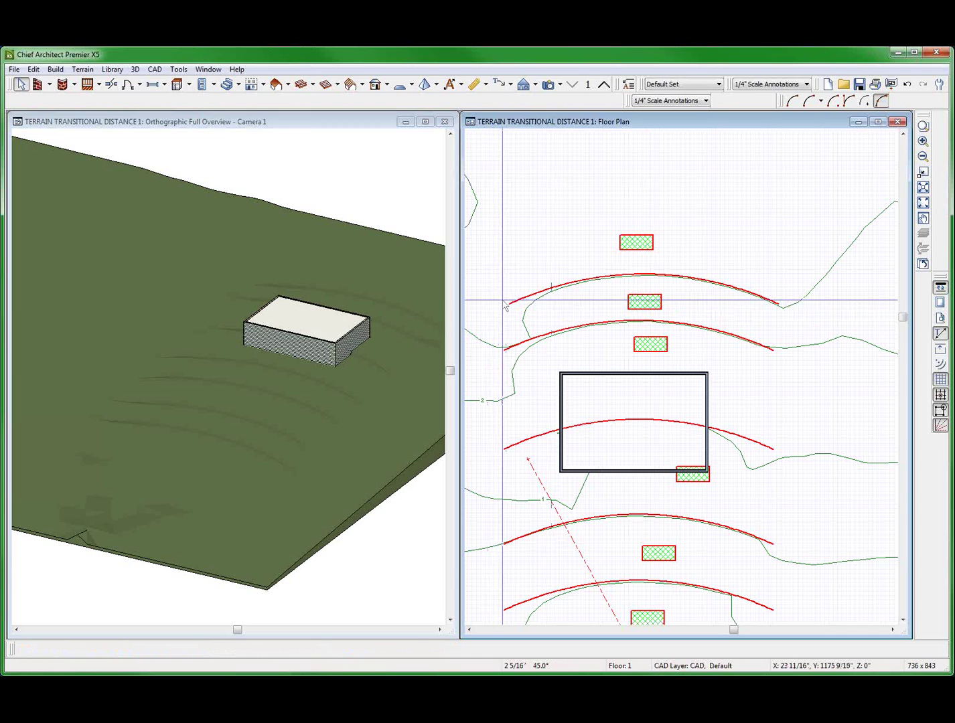
{"action": "left_click", "coordinate": [522, 310]}
{"action": "double_click", "coordinate": [523, 313]}
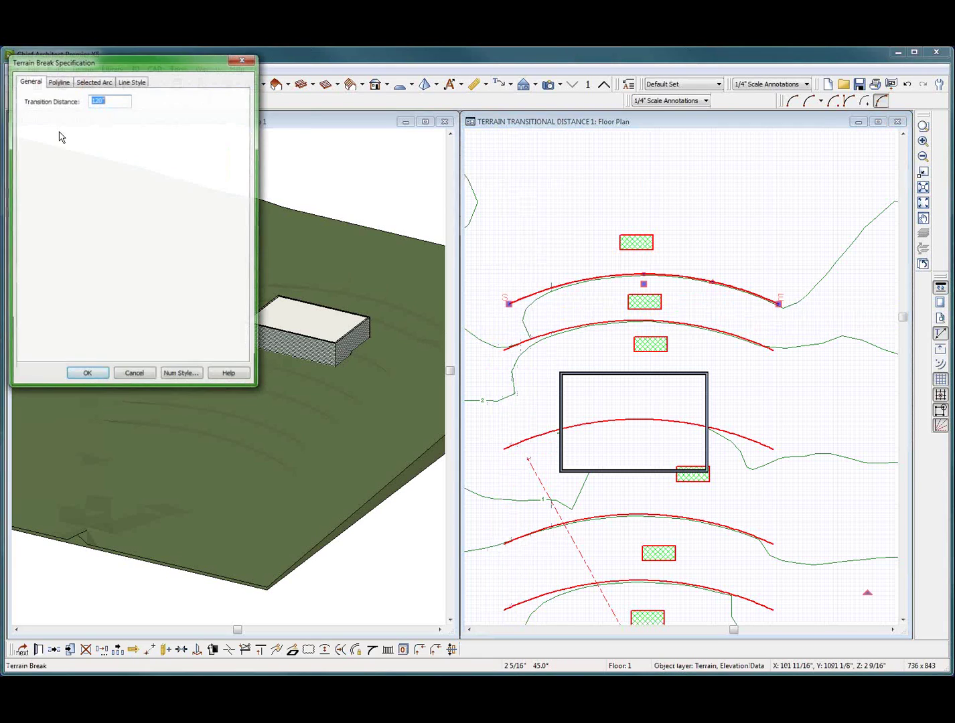
{"action": "left_click", "coordinate": [75, 376]}
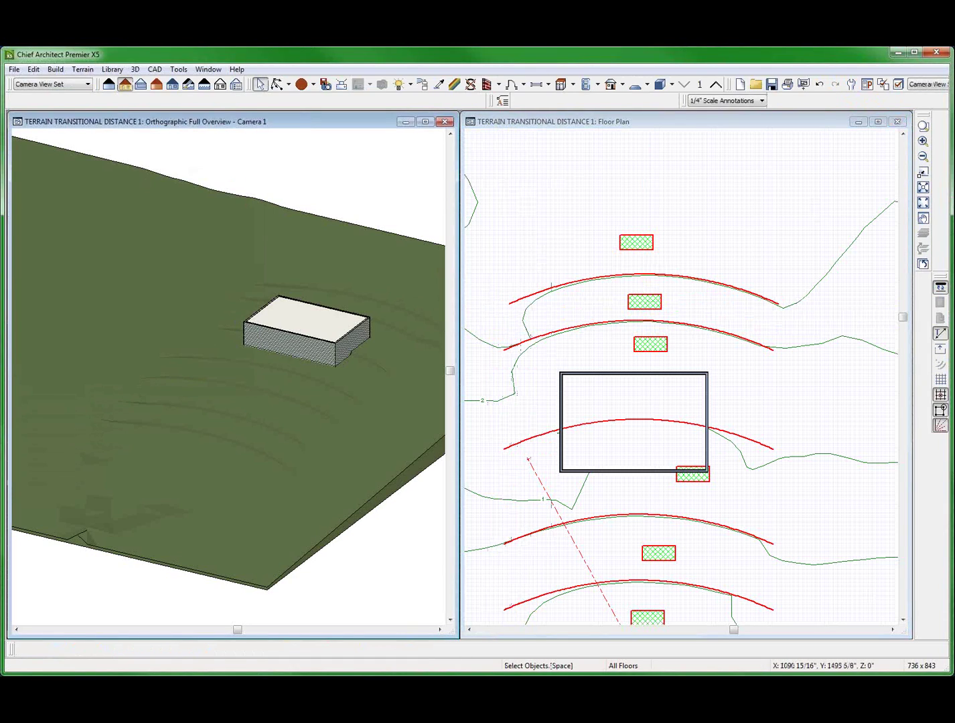